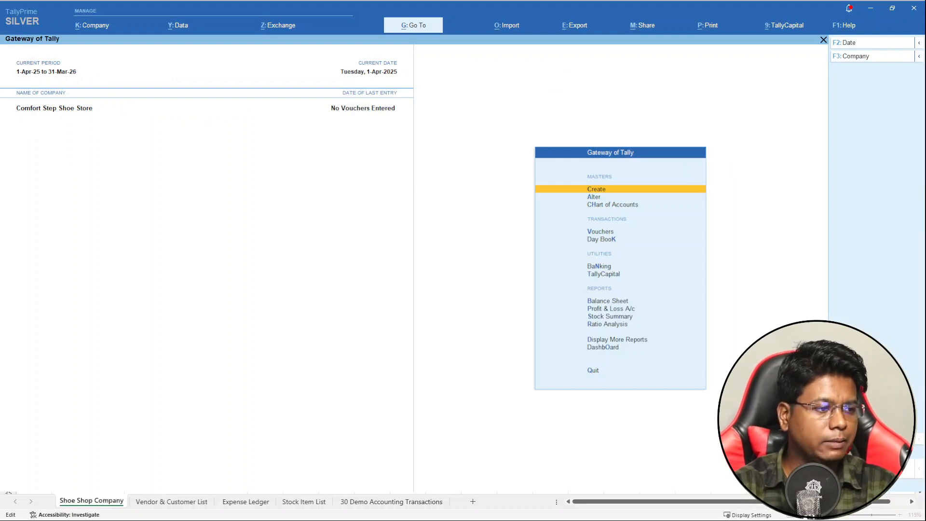
- Check the company setup sheet in Excel, switch to TallyPrime to view the company's alteration details, and close them without changes
key(alt+Tab)
click(181, 314)
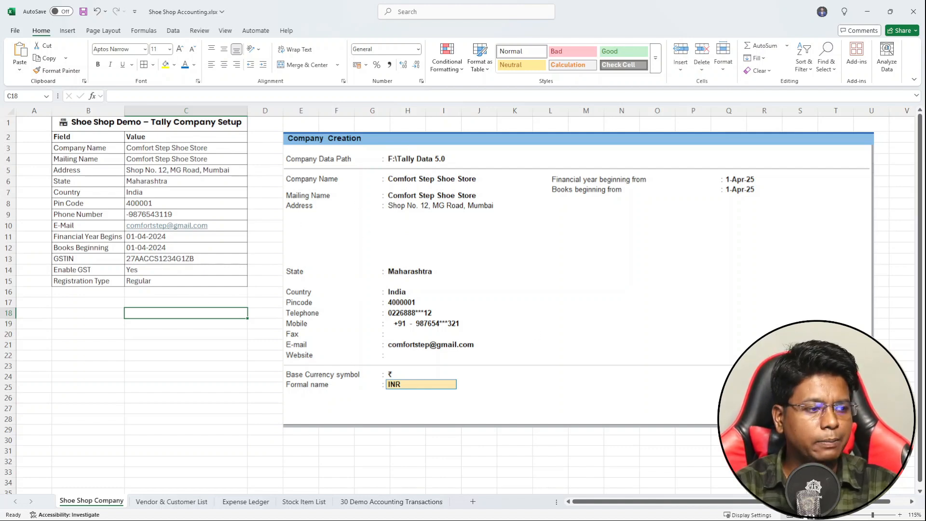
key(alt+Tab)
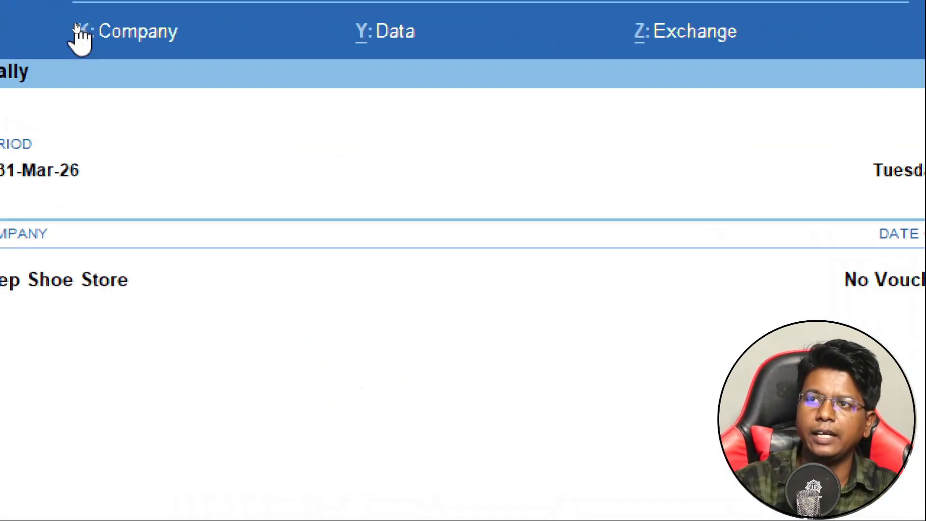
click(77, 28)
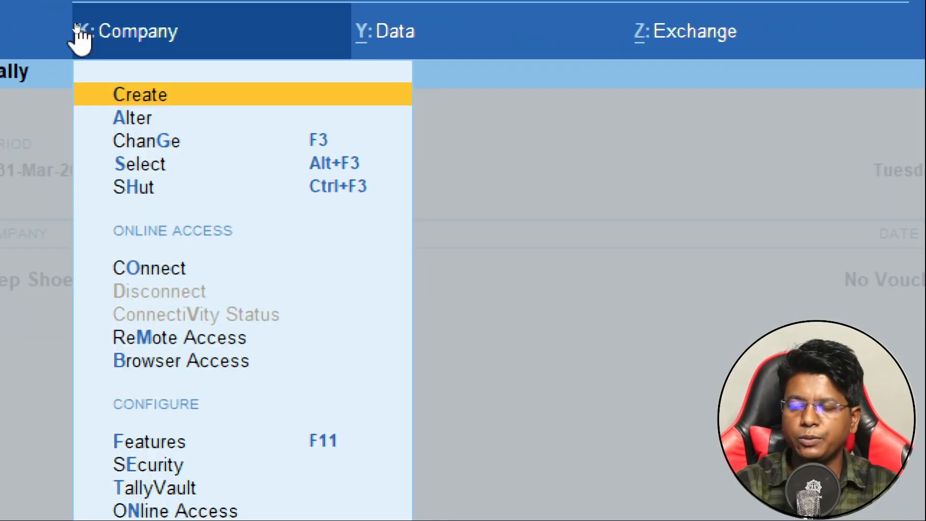
key(Down)
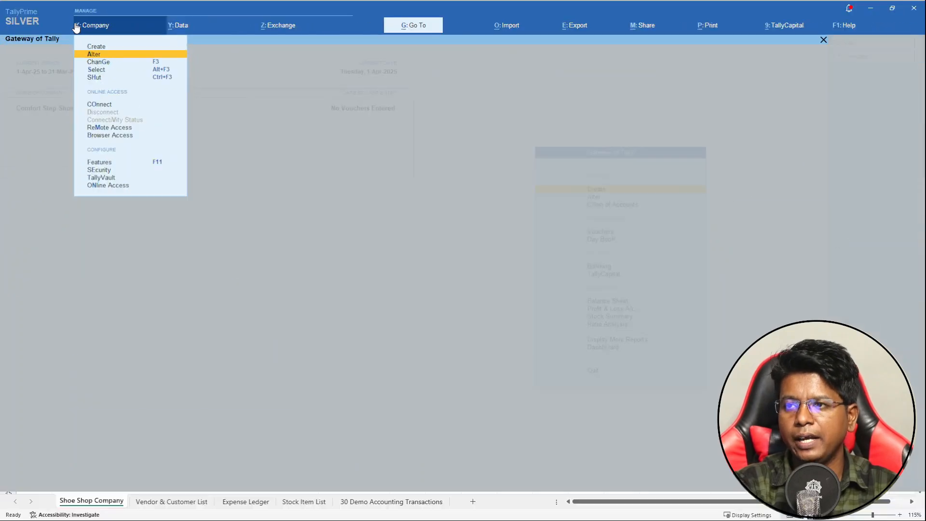
key(Return)
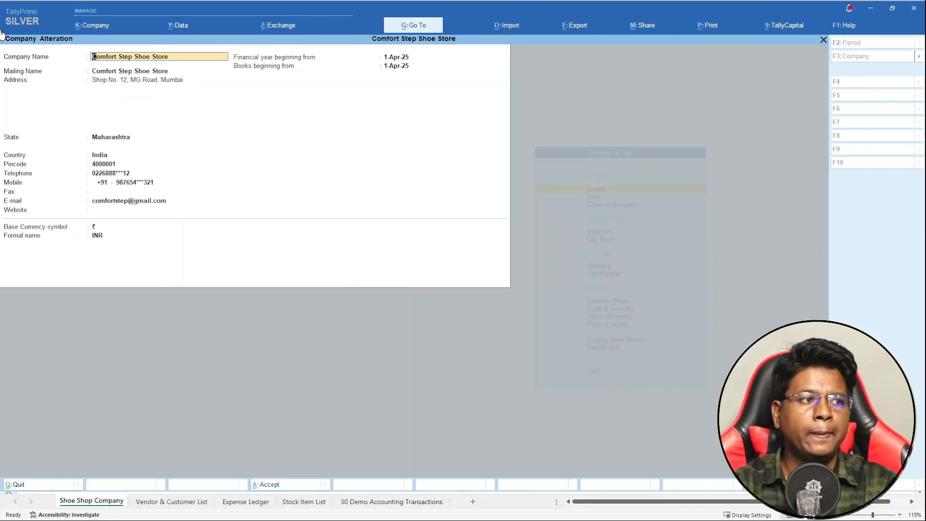
key(Escape)
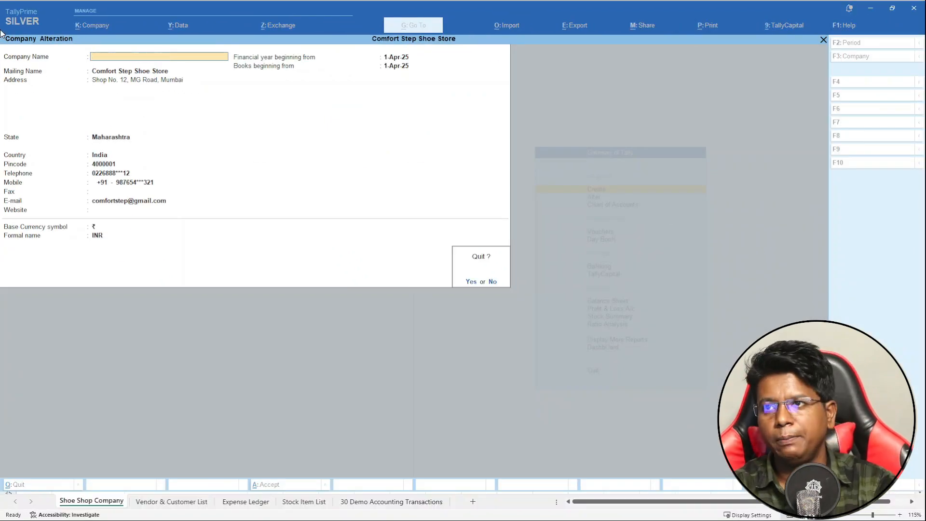
key(y)
- Switch to Excel's Vendor & Customer List sheet and autofit the Supplier Name, GST Type and Under Group columns
key(alt+Tab)
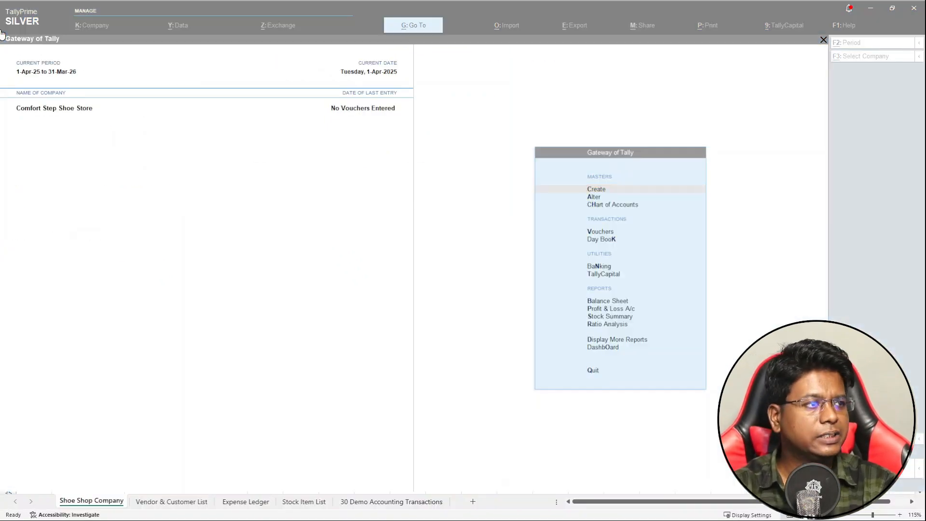
click(168, 501)
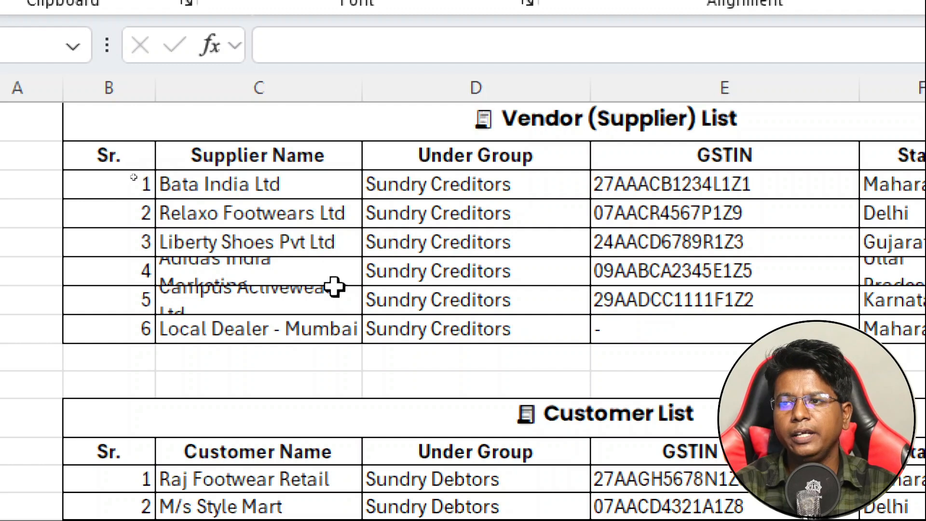
double_click(362, 90)
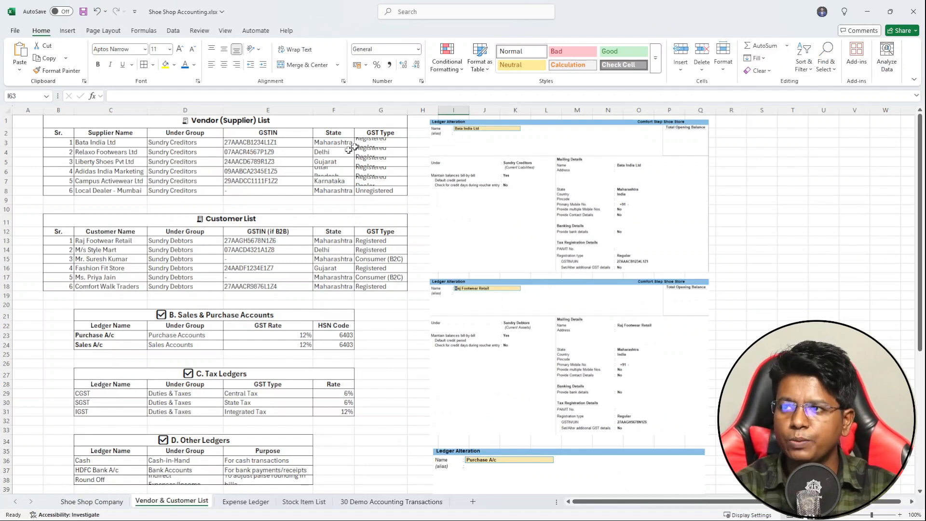
double_click(408, 110)
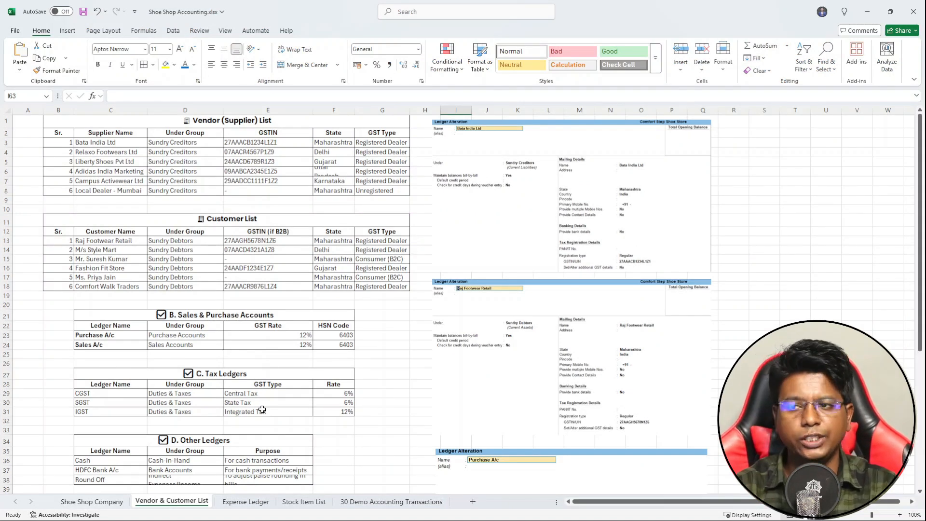
scroll(133, 453, down, 2)
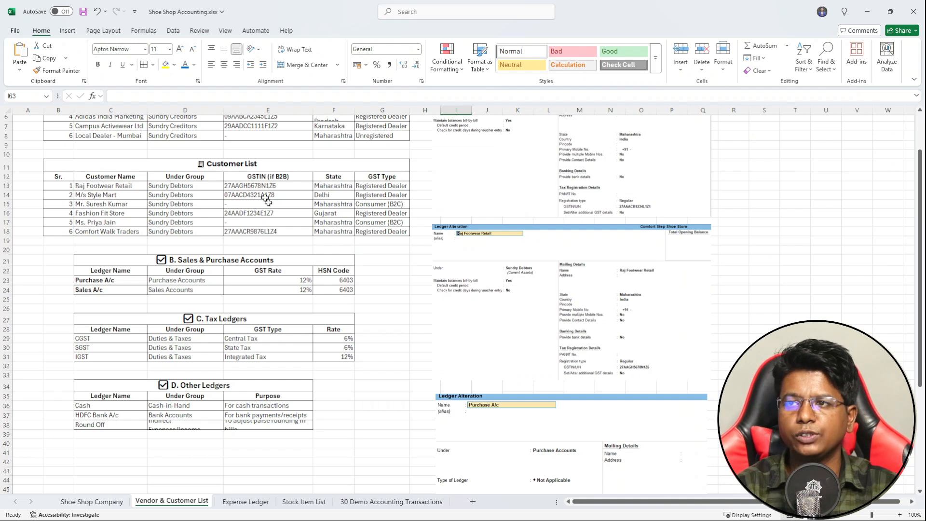
double_click(223, 111)
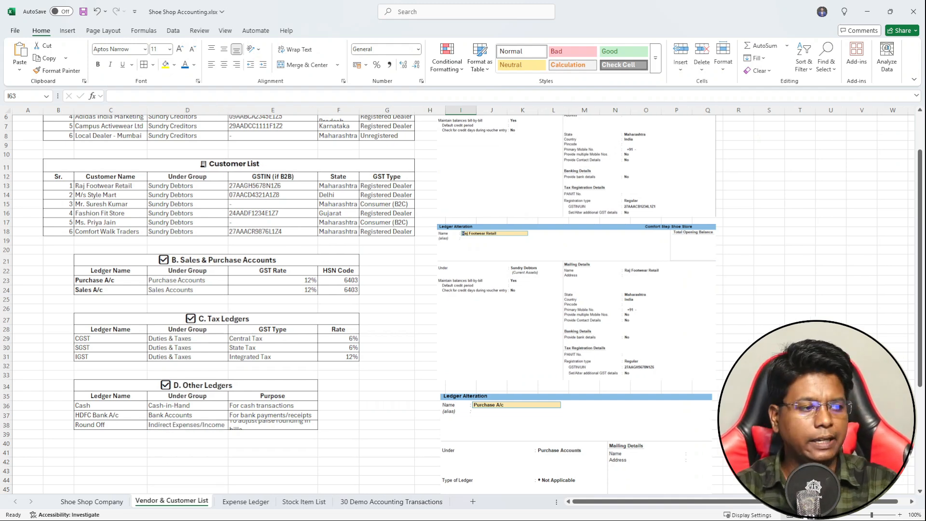
- Switch to TallyPrime, view the Adidas India Marketing ledger's alteration details, and return to the list of ledgers
key(alt+Tab)
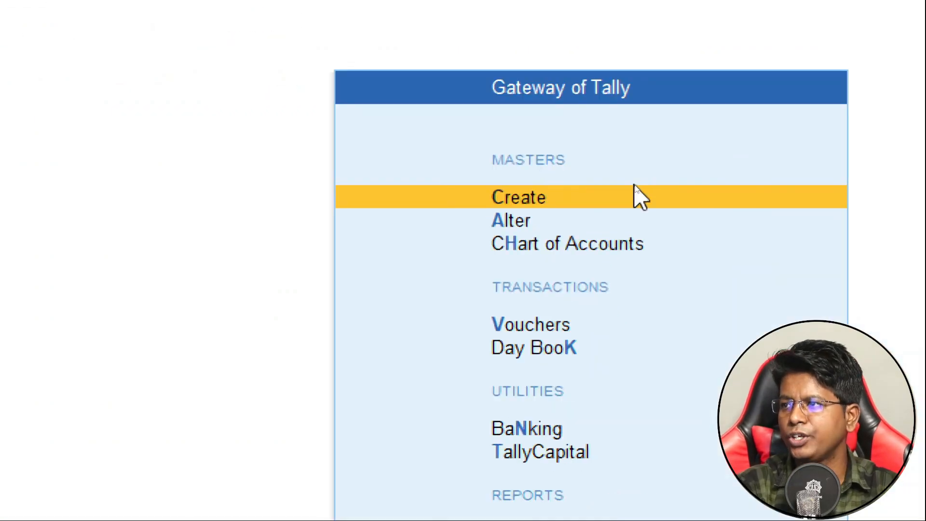
key(Down)
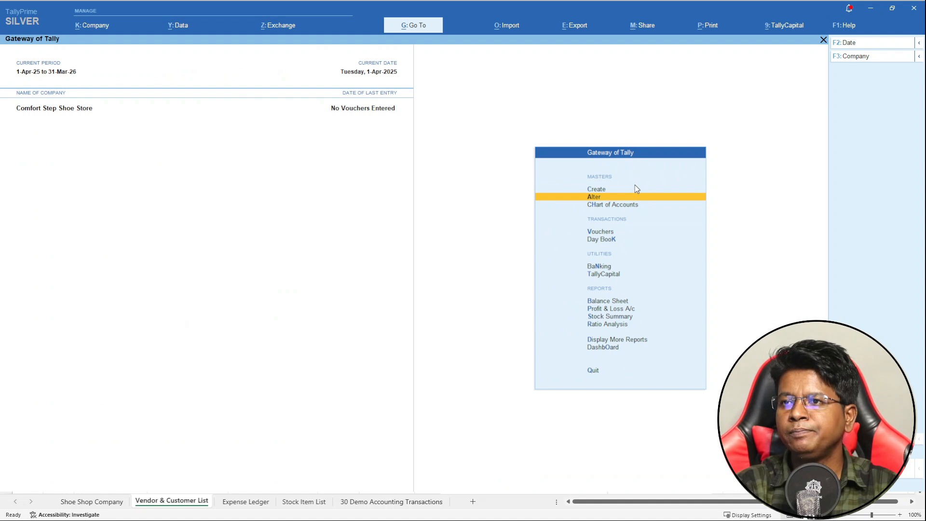
key(Return)
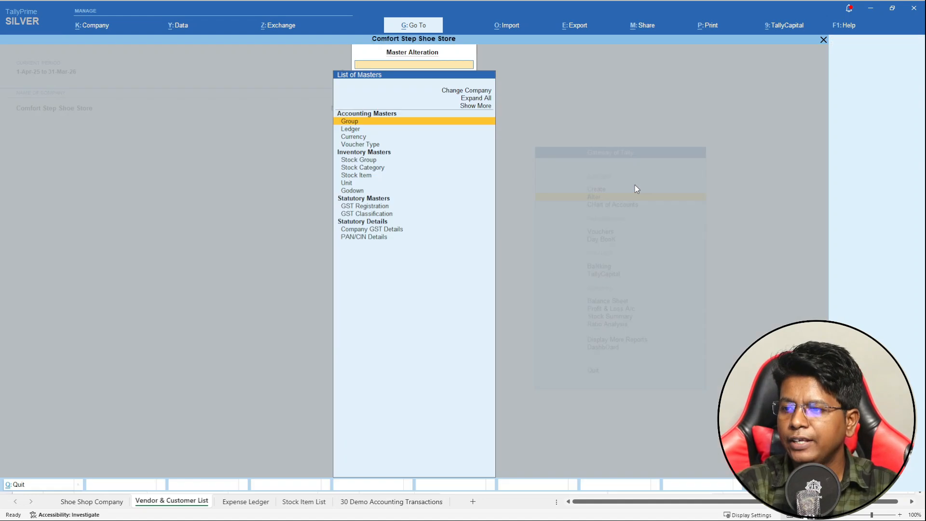
key(Down)
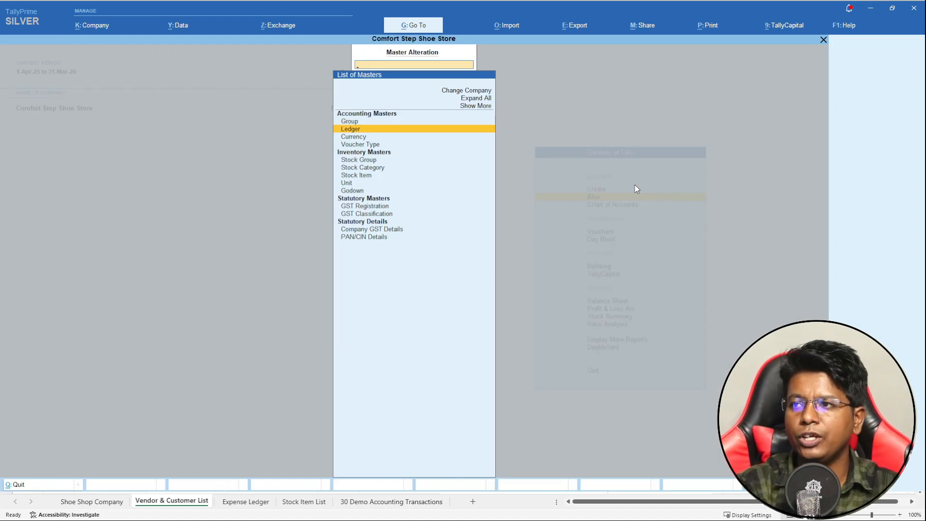
key(Return)
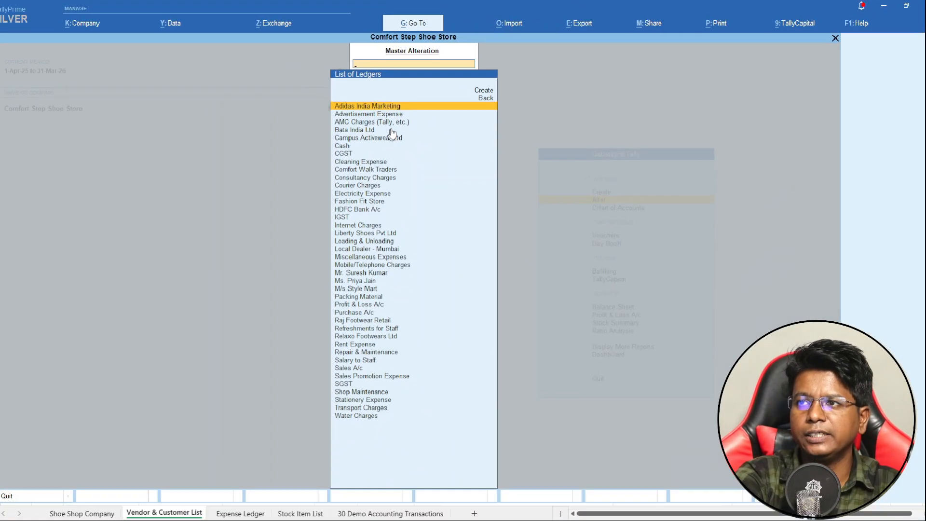
key(Return)
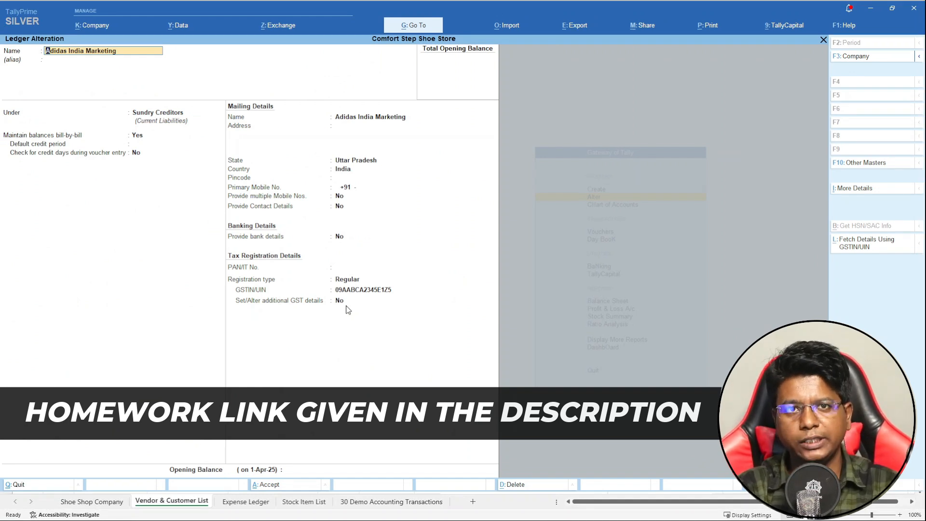
key(Escape)
key(Escape)
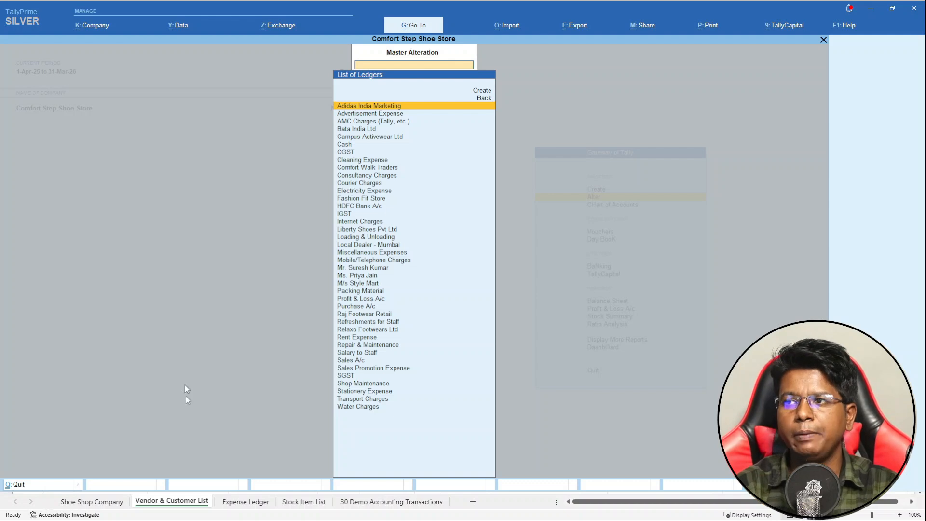
- Switch to Excel's Expense Ledger sheet and autofit the Under Group and Expense Ledger Name columns
key(alt+Tab)
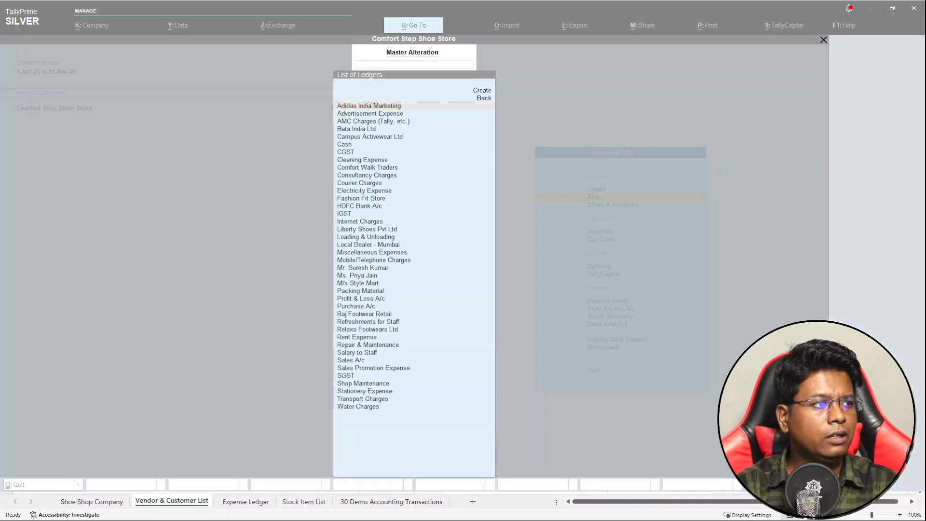
scroll(226, 359, up, 2)
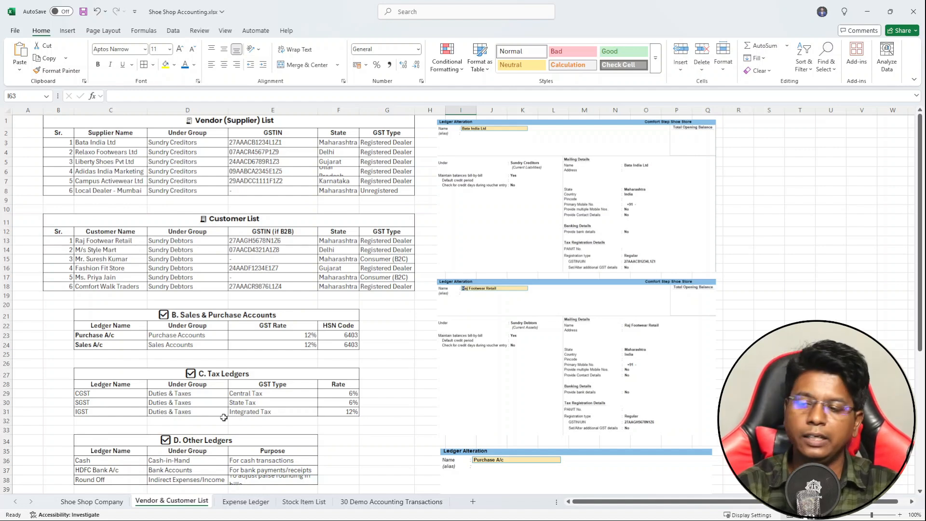
click(236, 503)
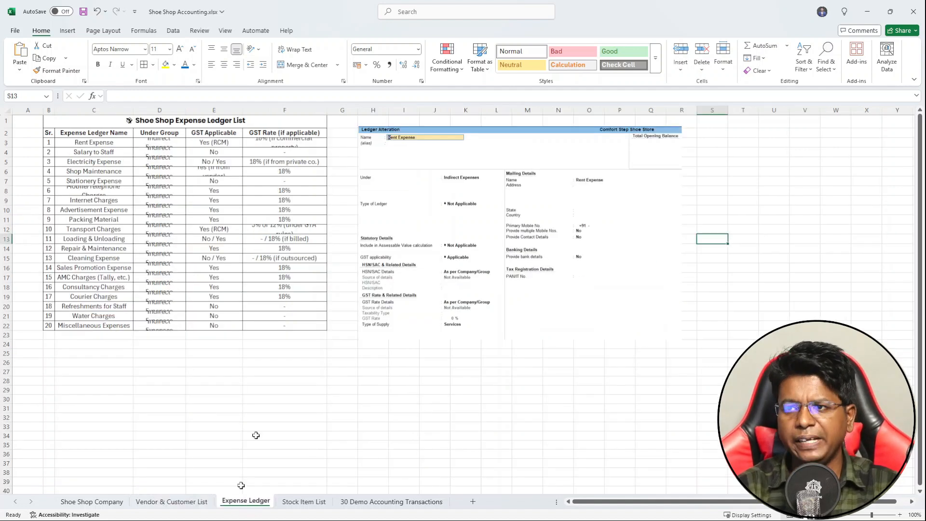
double_click(185, 110)
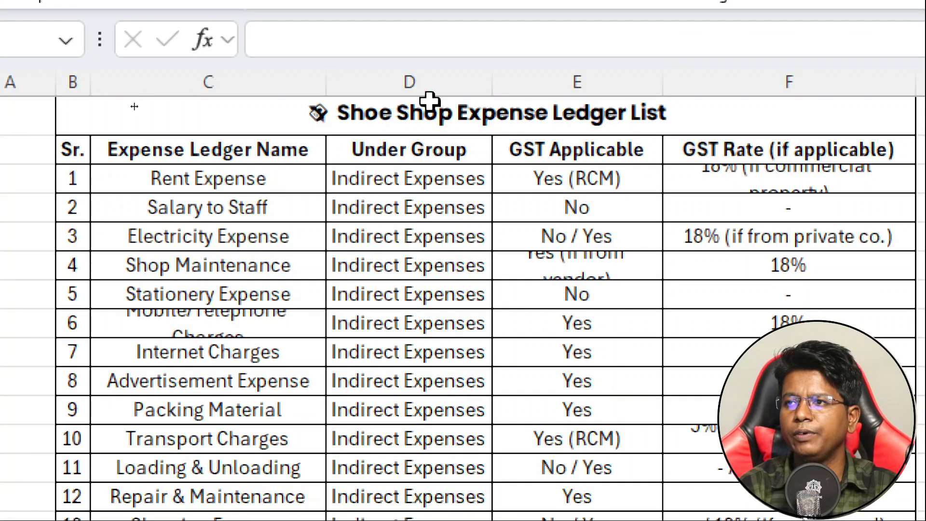
double_click(325, 82)
- Go through the expense ledger names one by one, from Rent Expense down to Miscellaneous Expenses
click(238, 183)
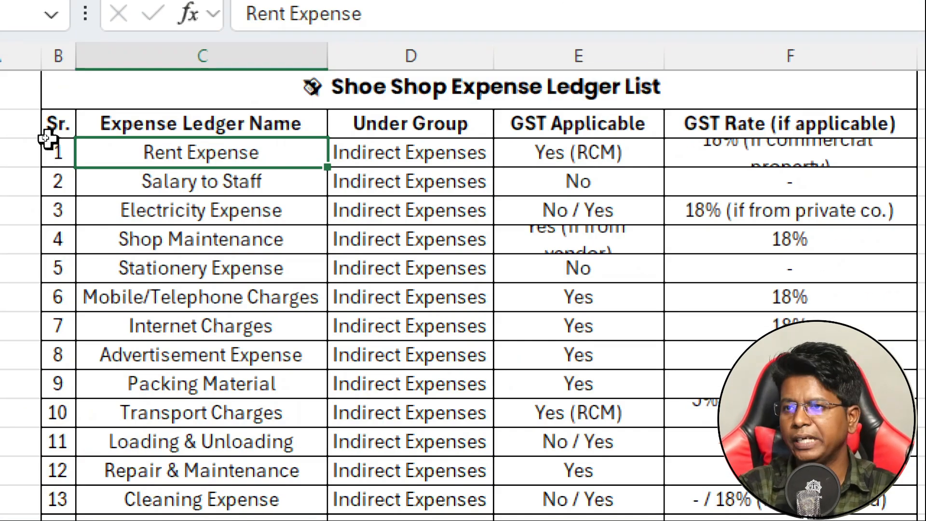
key(Down)
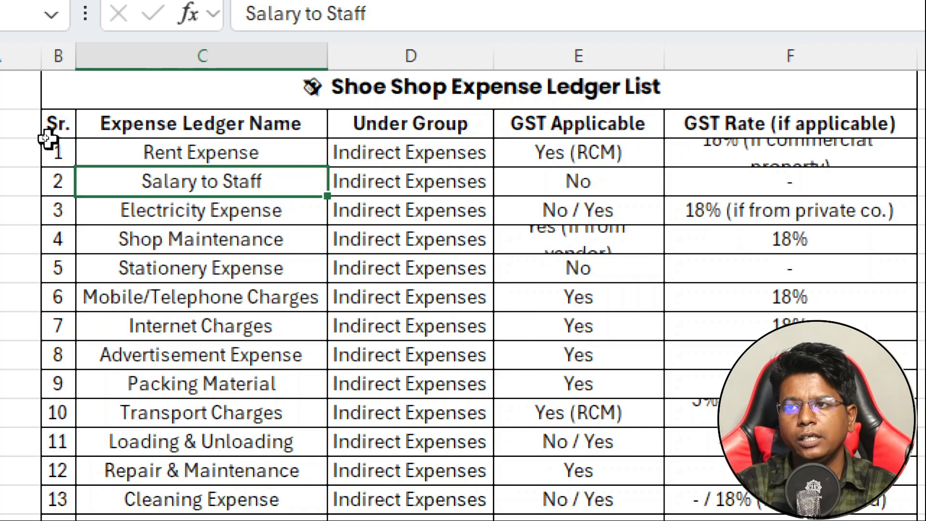
key(Down)
key(Down)
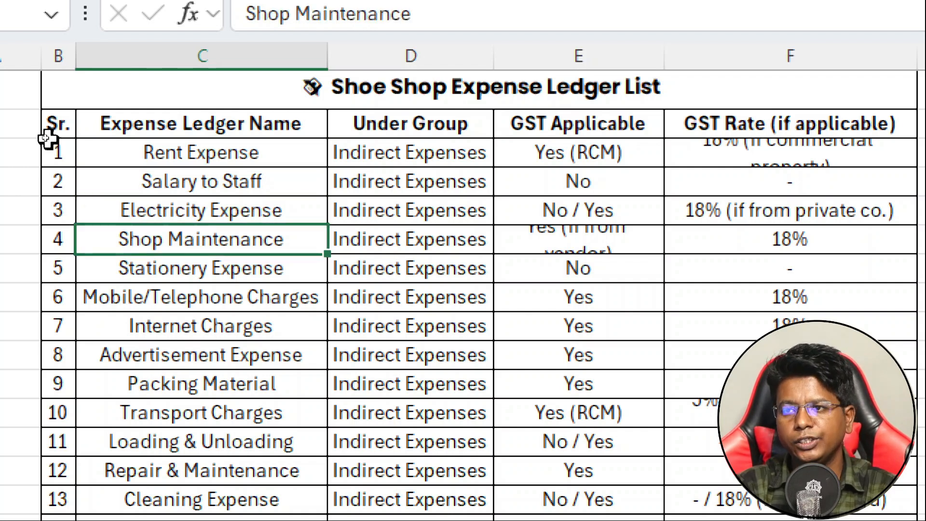
key(Down)
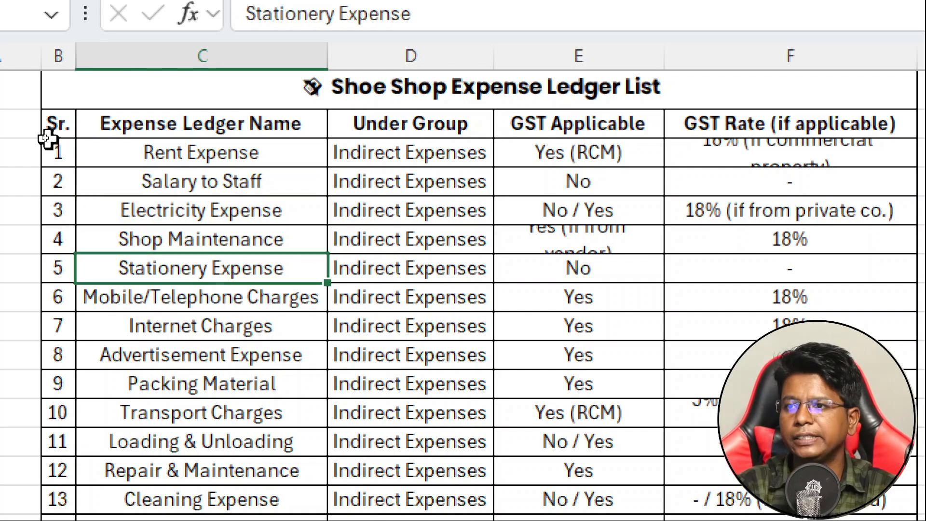
key(Down)
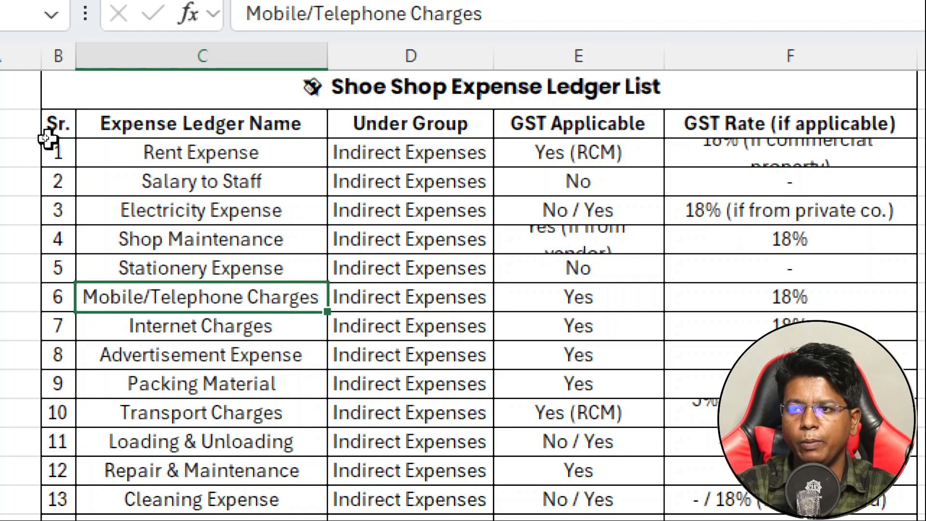
key(Down)
key(Down)
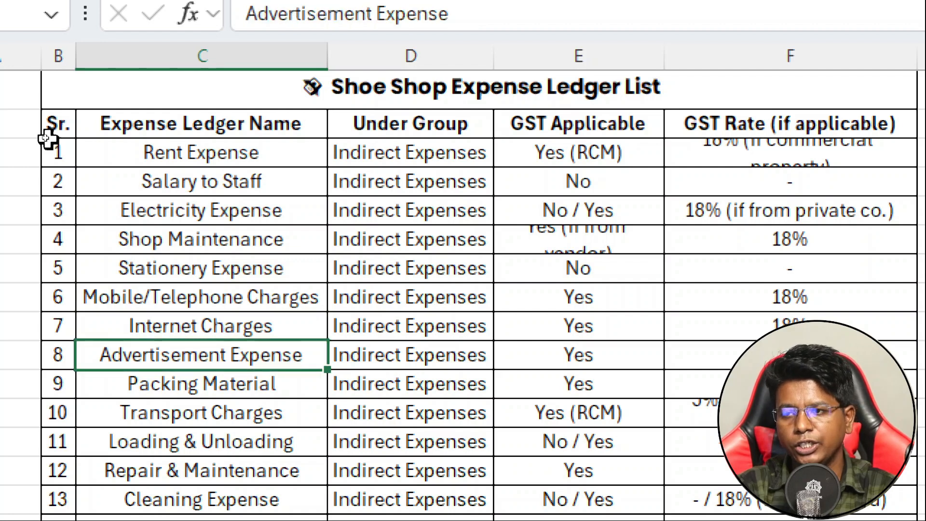
key(Down)
key(Down)
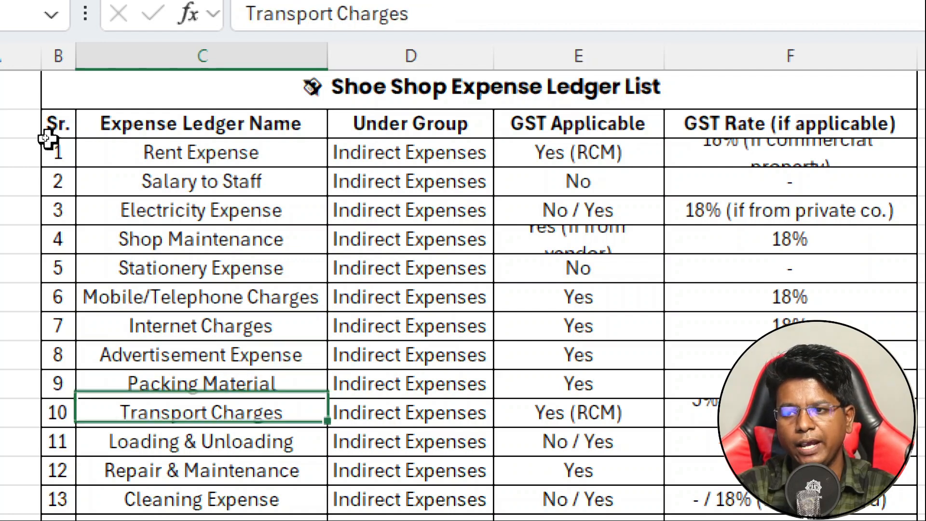
key(Down)
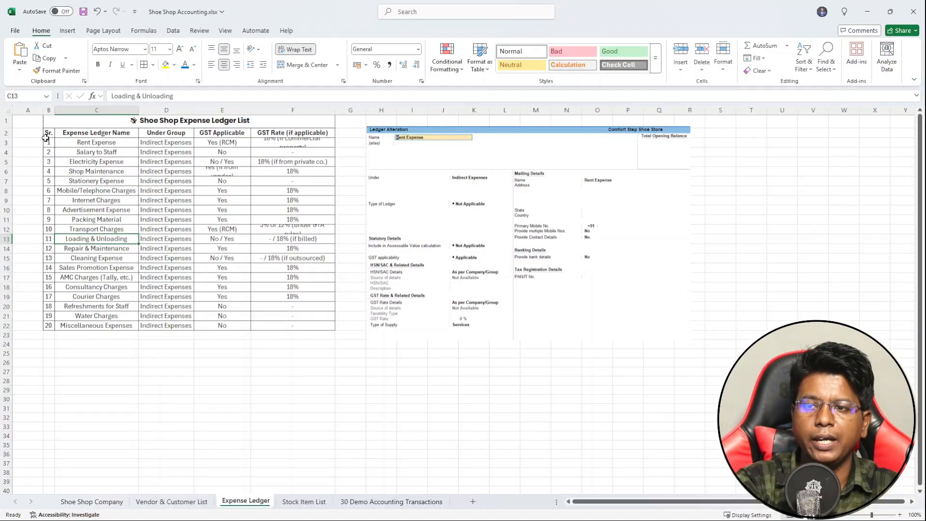
key(Down)
key(Down)
key(Down)
key(Down)
key(Down)
key(Down)
key(Down)
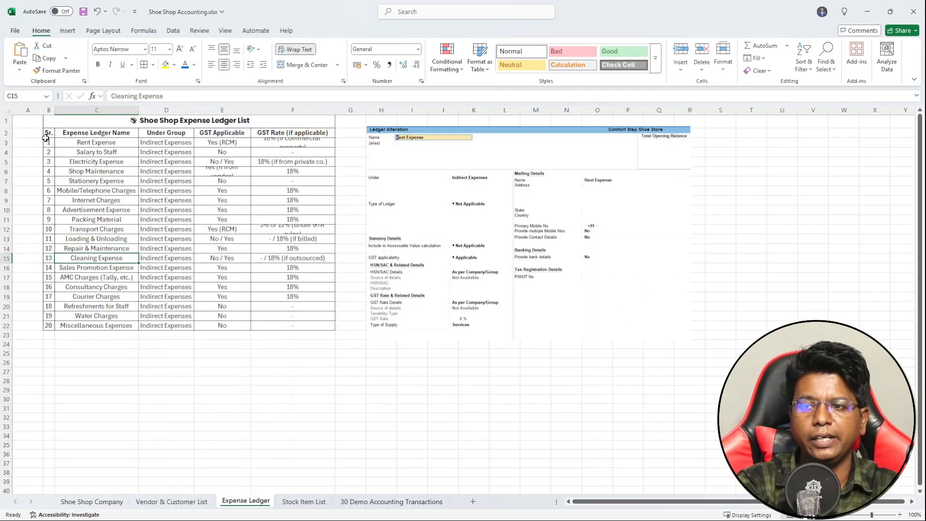
key(Down)
key(Down)
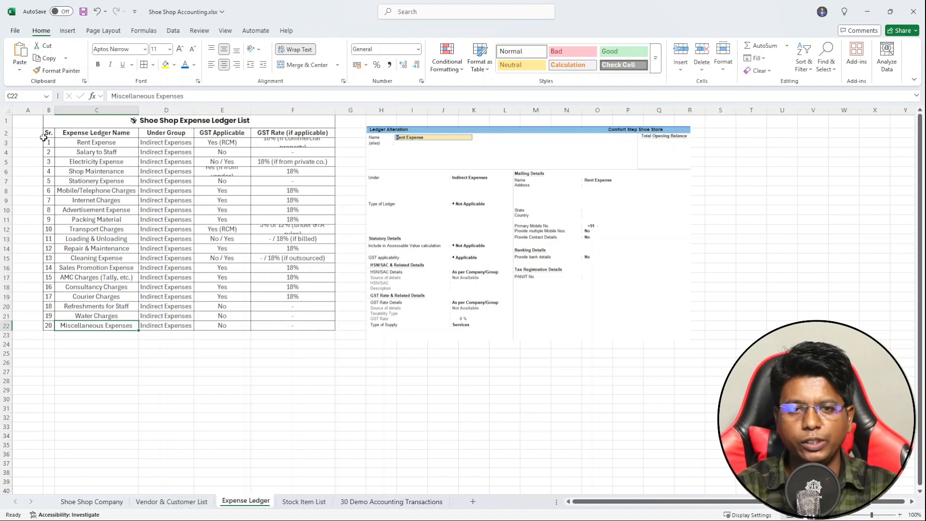
- Switch to TallyPrime and open the Rent Expense ledger's alteration details
key(alt+Tab)
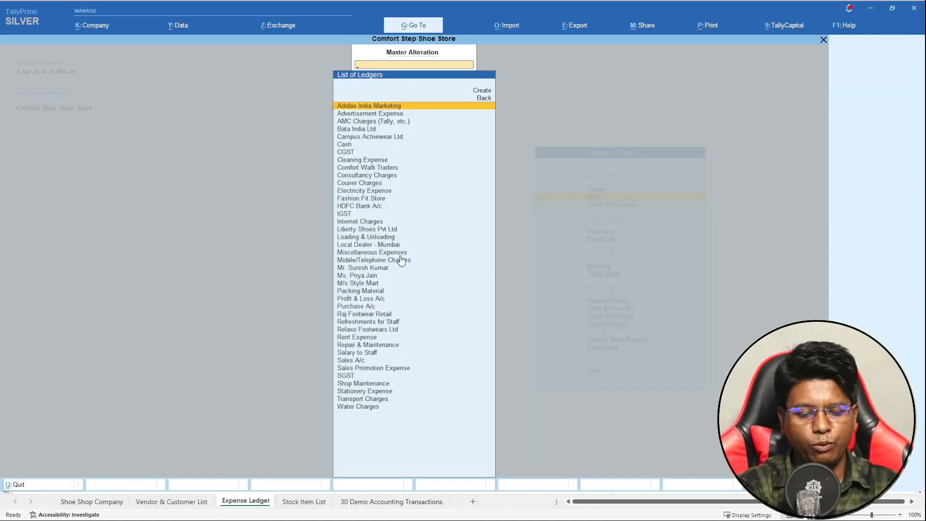
text(Re)
key(Down)
key(Down)
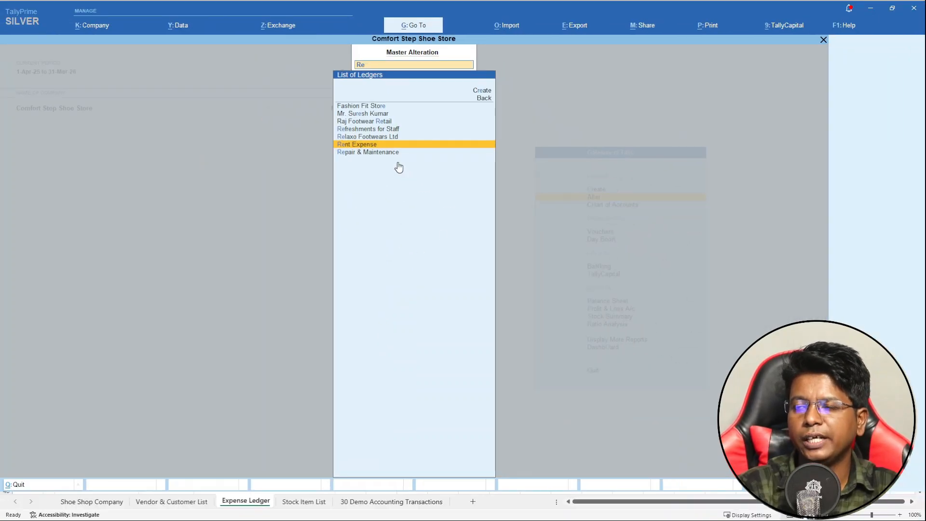
key(Return)
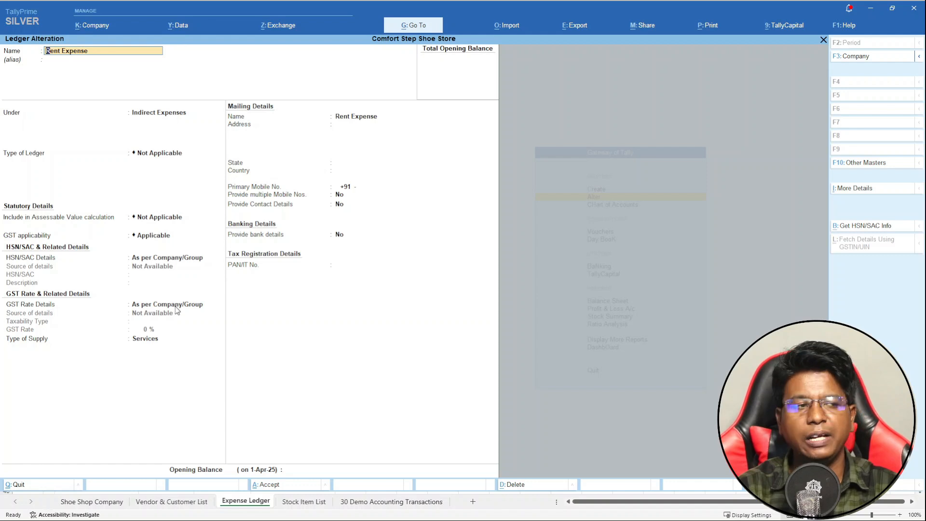
- Switch to Excel's Stock Item List sheet and autofit the Stock Item Name and Category columns
key(alt+Tab)
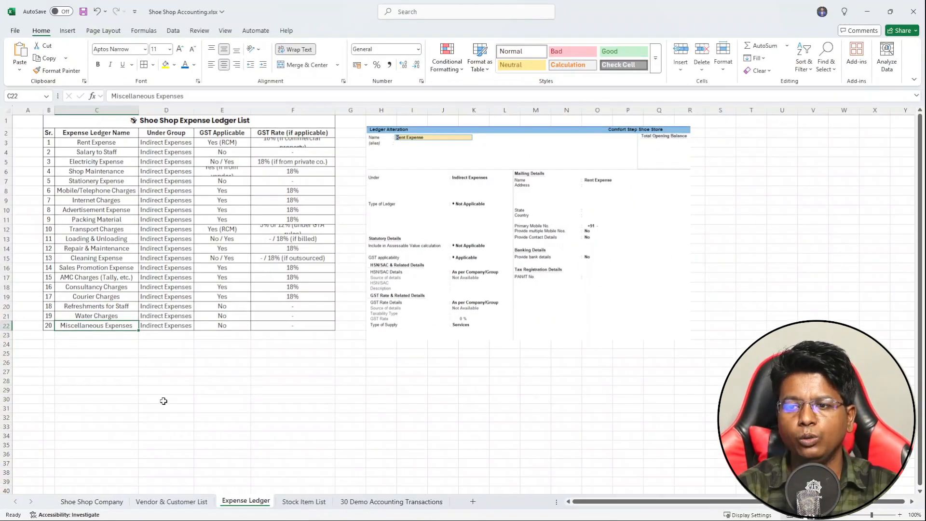
click(151, 504)
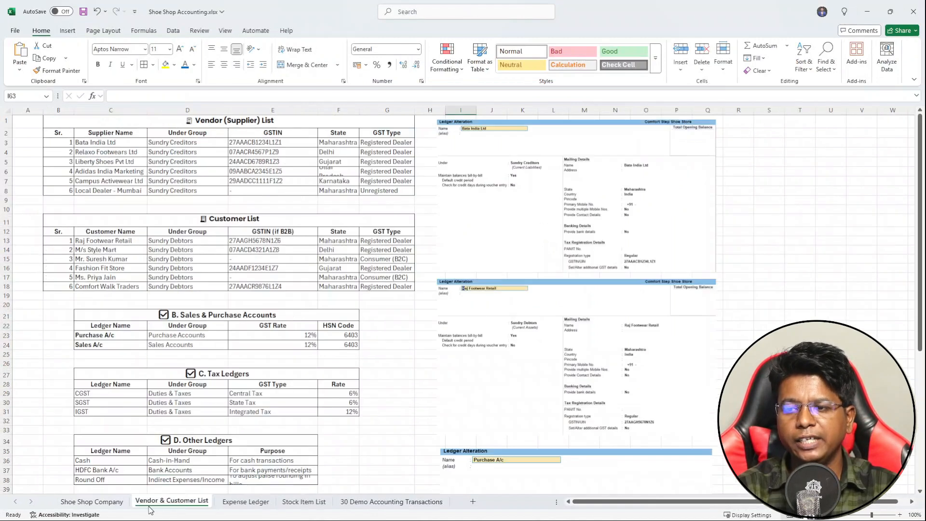
click(233, 504)
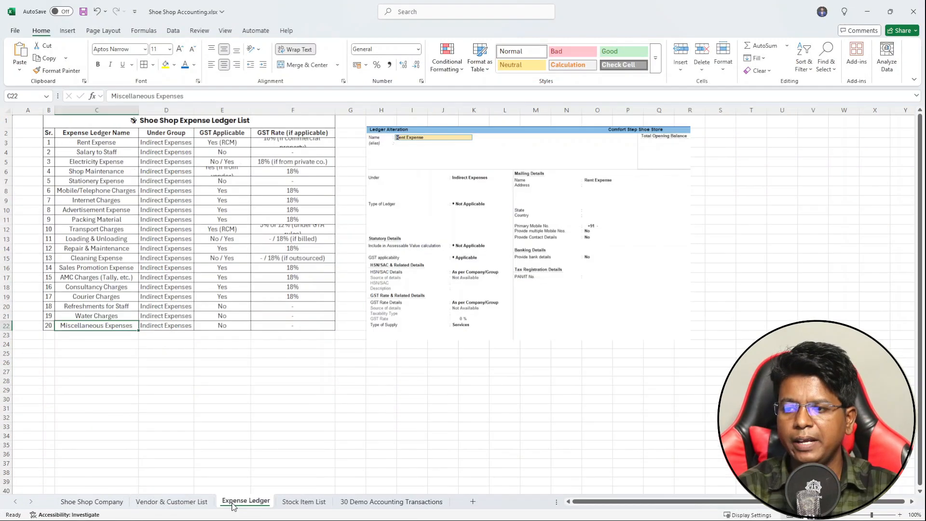
click(303, 502)
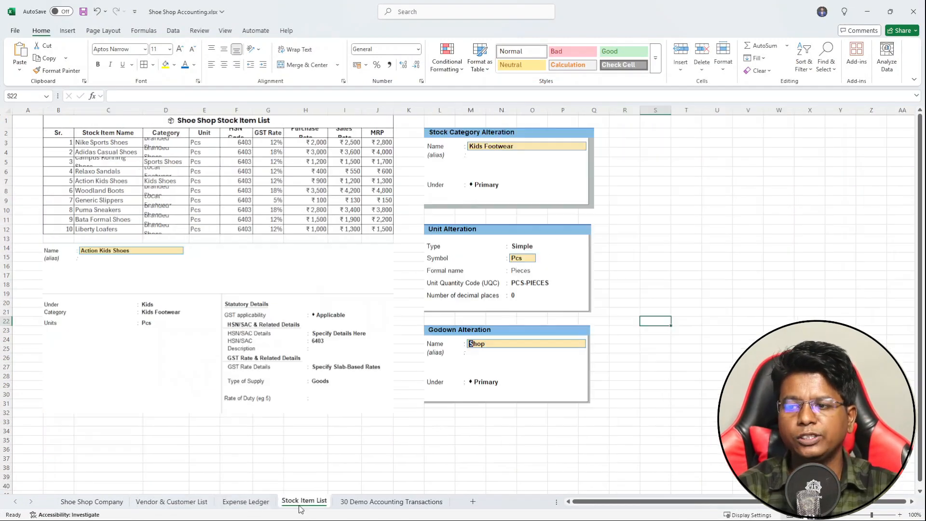
double_click(142, 110)
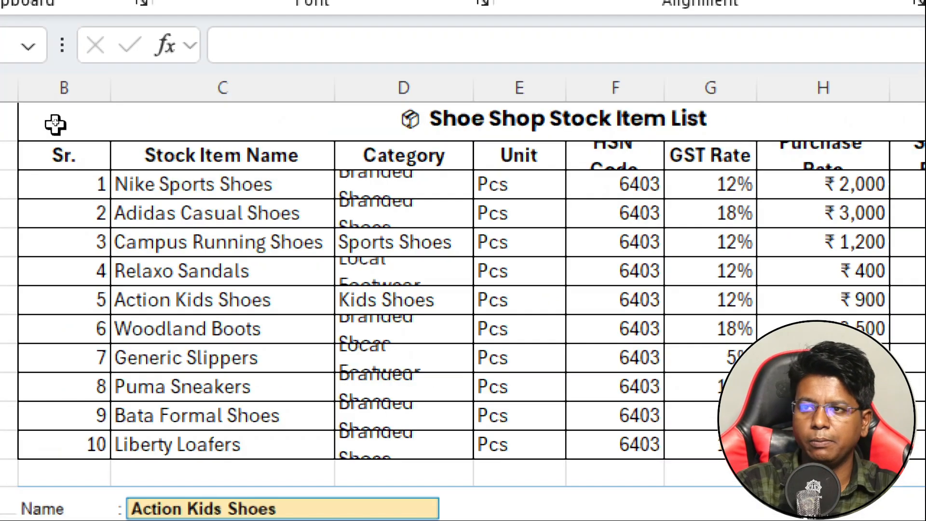
click(80, 140)
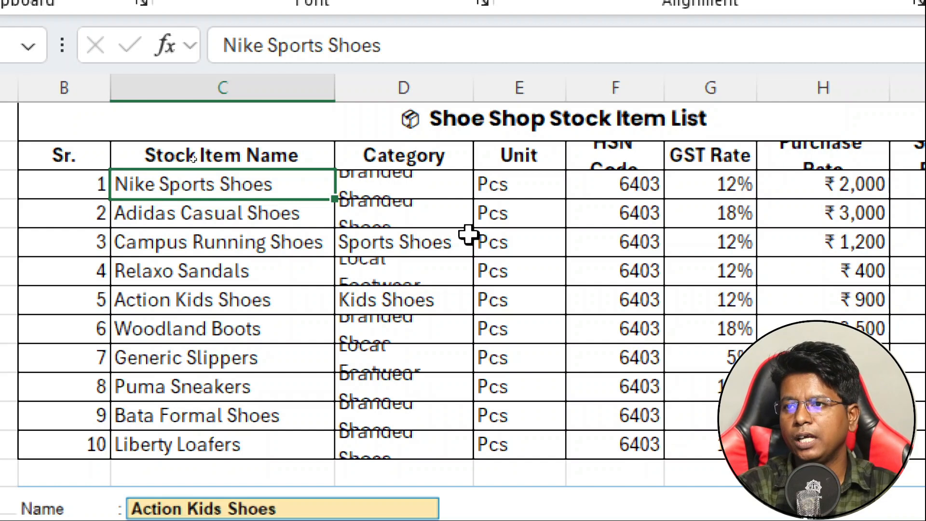
key(Down)
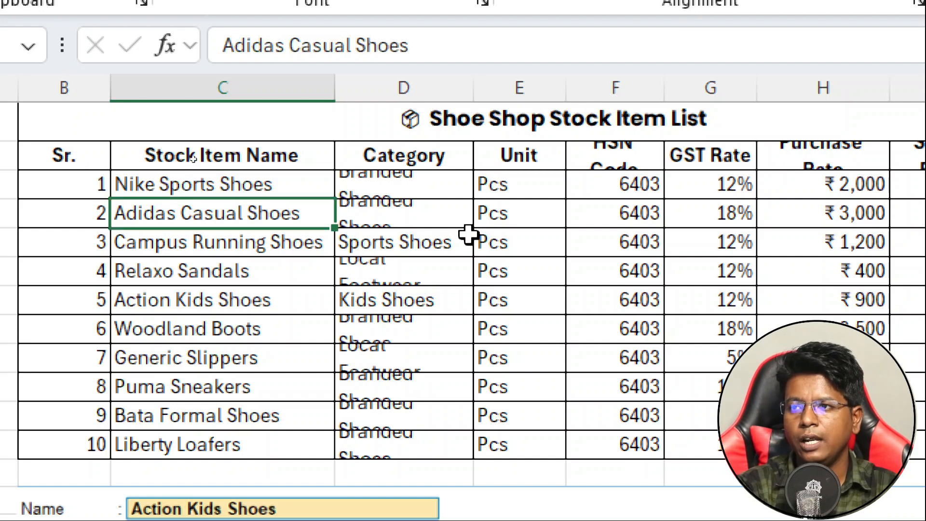
double_click(473, 87)
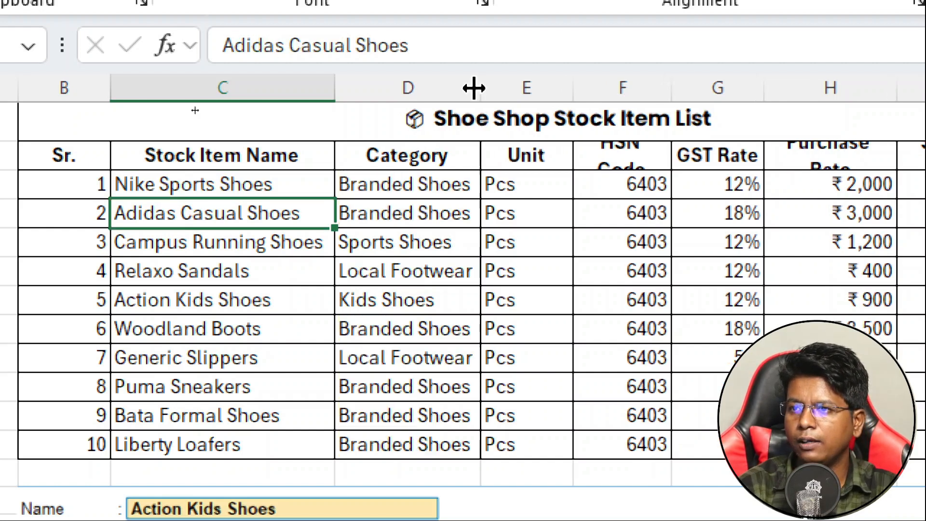
- Go through the stock items from Campus Running Shoes to Generic Slippers with its category and unit, and autofit the HSN Code column
click(214, 246)
key(Down)
key(Down)
key(Up)
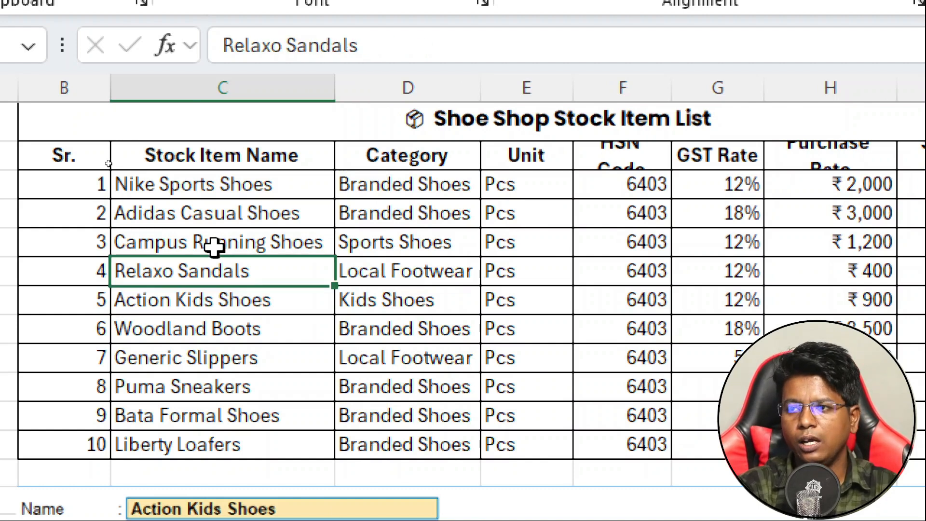
key(Down)
key(Down)
key(Down)
key(Down)
key(Up)
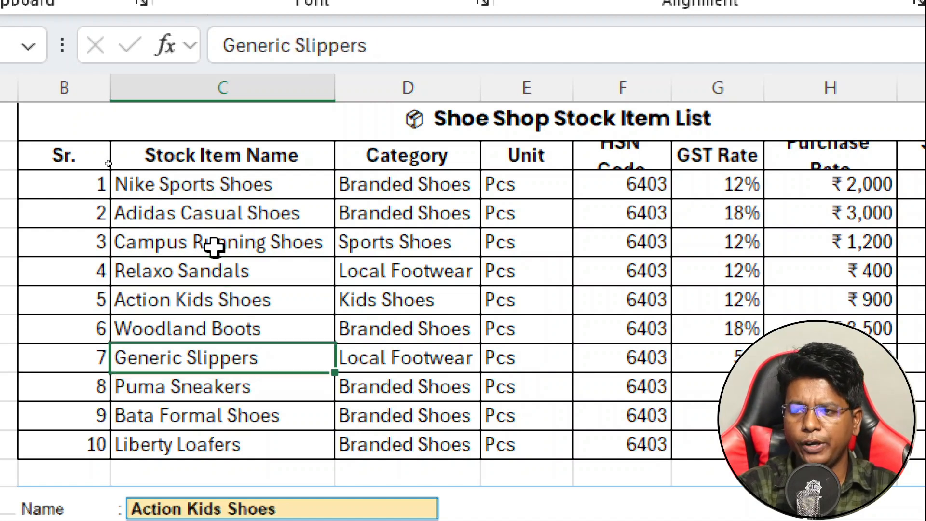
key(Right)
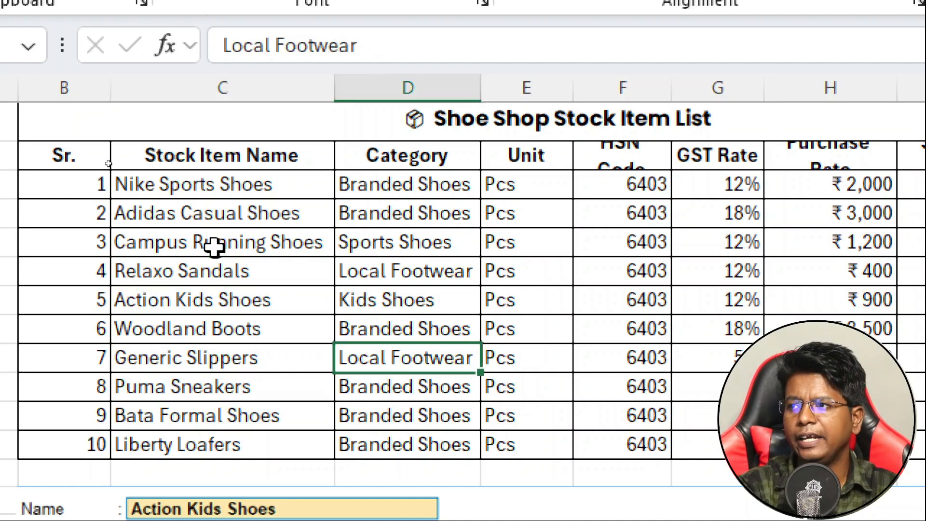
key(Right)
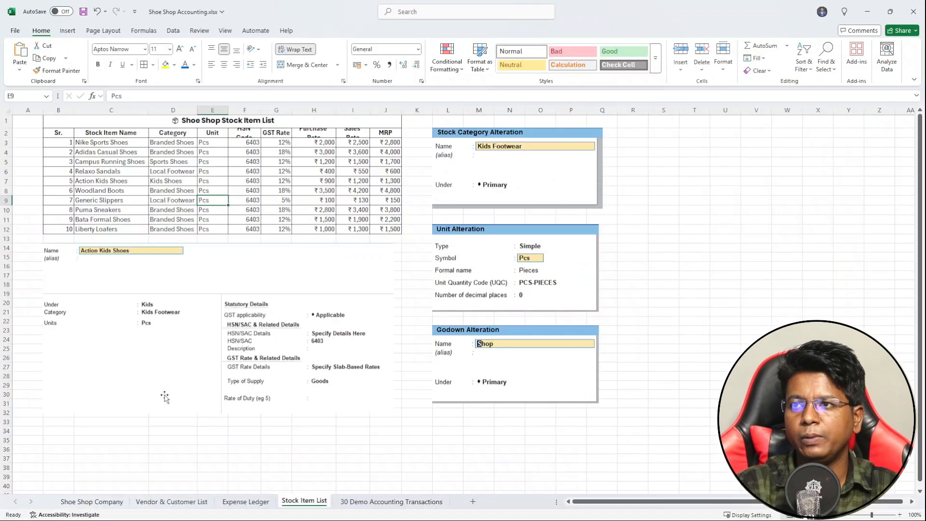
double_click(260, 110)
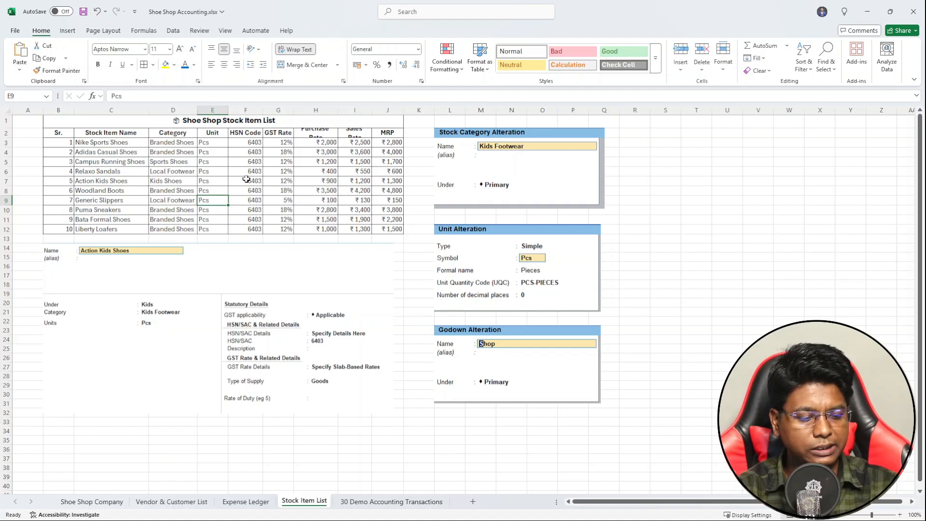
- Switch to TallyPrime, leave the Rent Expense ledger unchanged and return to the Gateway of Tally
key(alt+Tab)
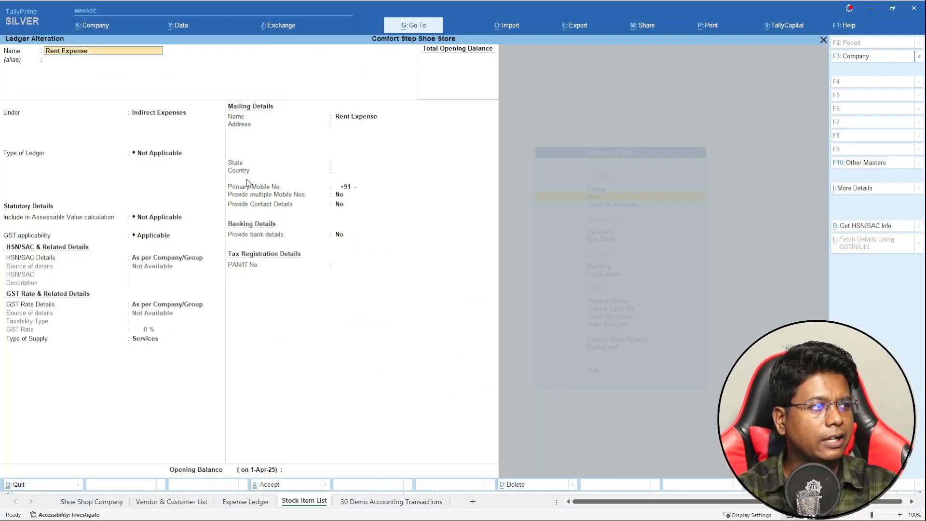
key(Escape)
key(Escape)
key(Return)
key(Escape)
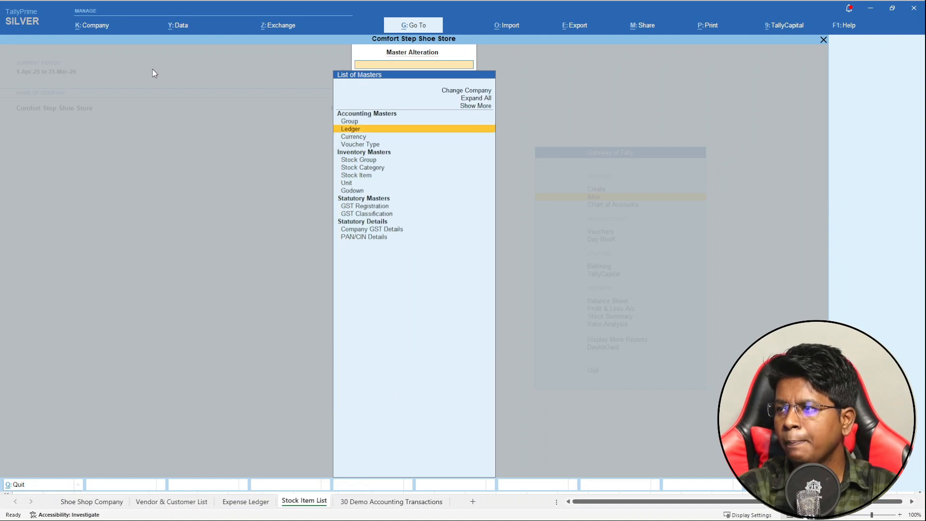
key(Escape)
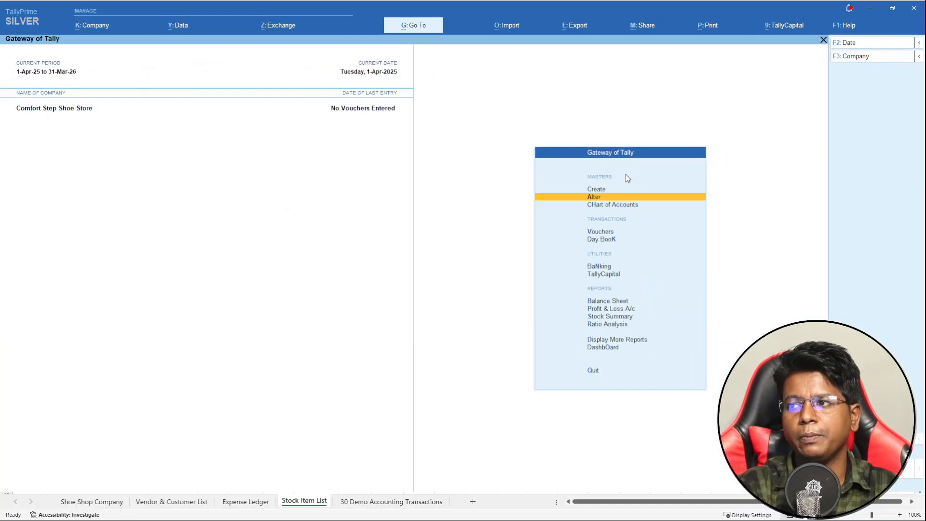
- Open the list of stock categories for alteration, go through its entries down to Sports Shoes, and return to the list of masters
key(Return)
key(Down)
key(Down)
key(Down)
key(Down)
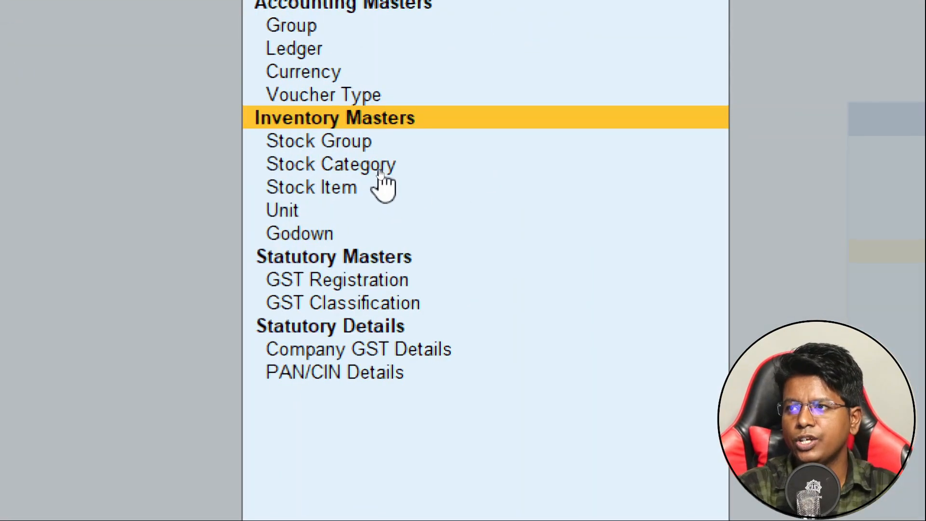
key(Down)
key(Down)
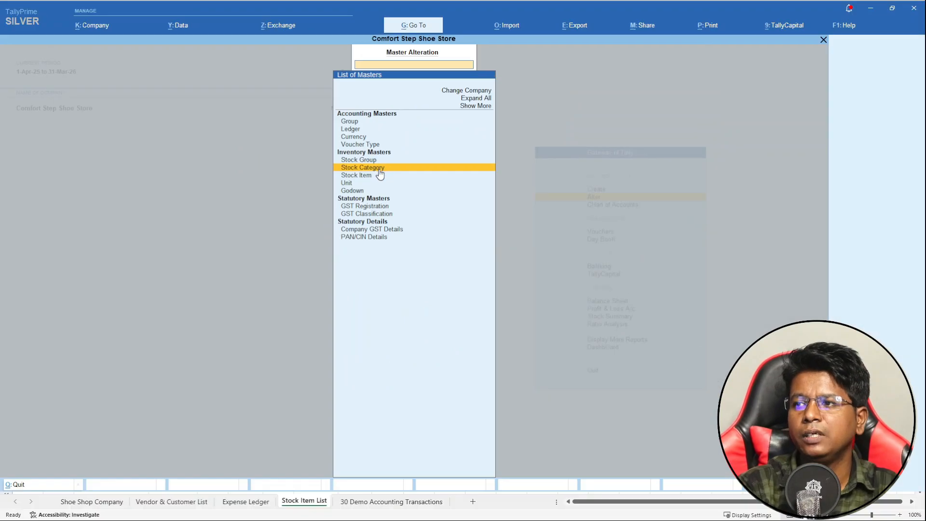
key(Return)
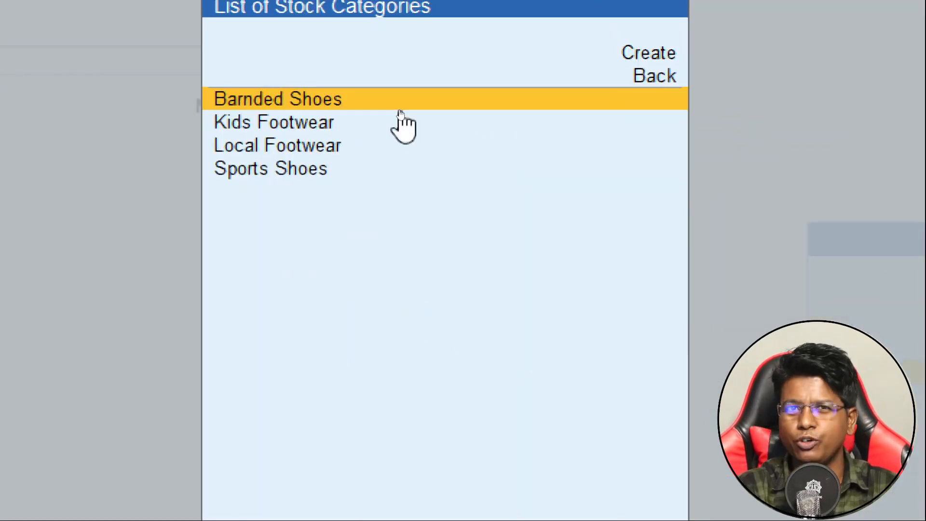
key(Down)
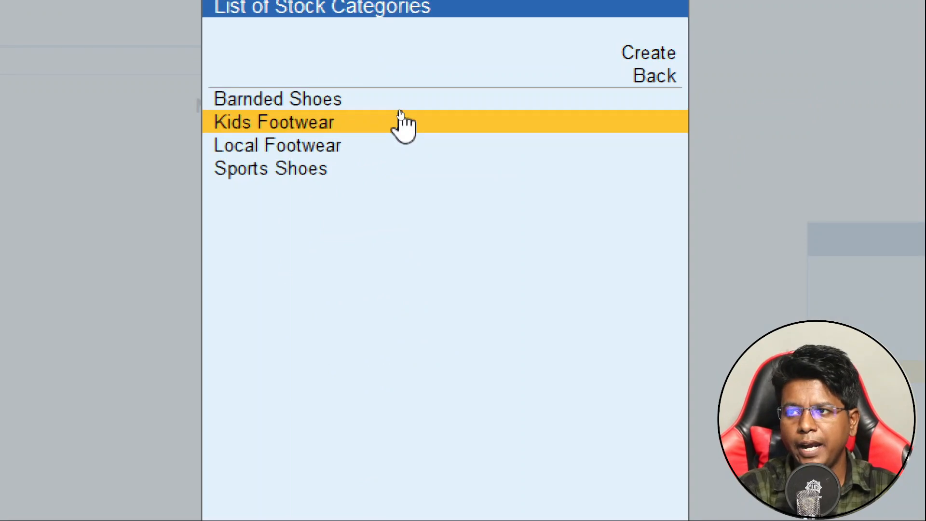
key(Down)
key(Down)
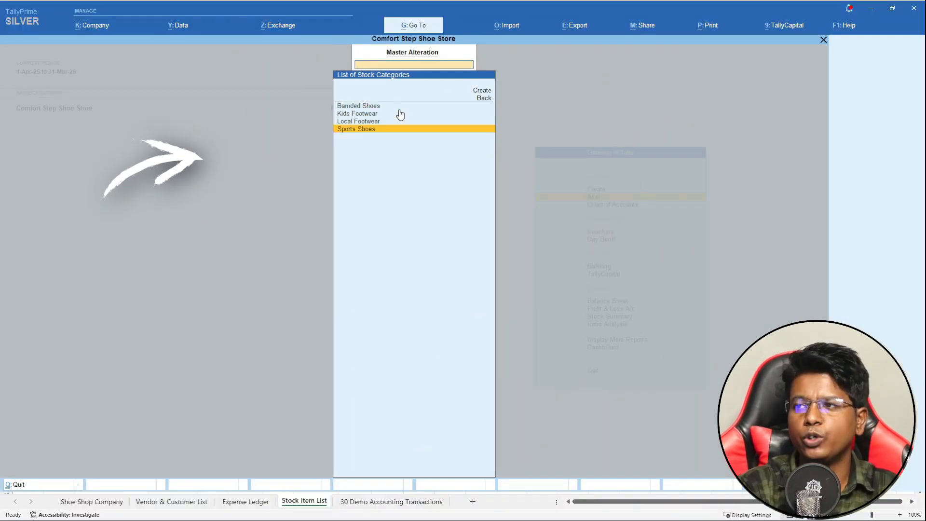
key(Escape)
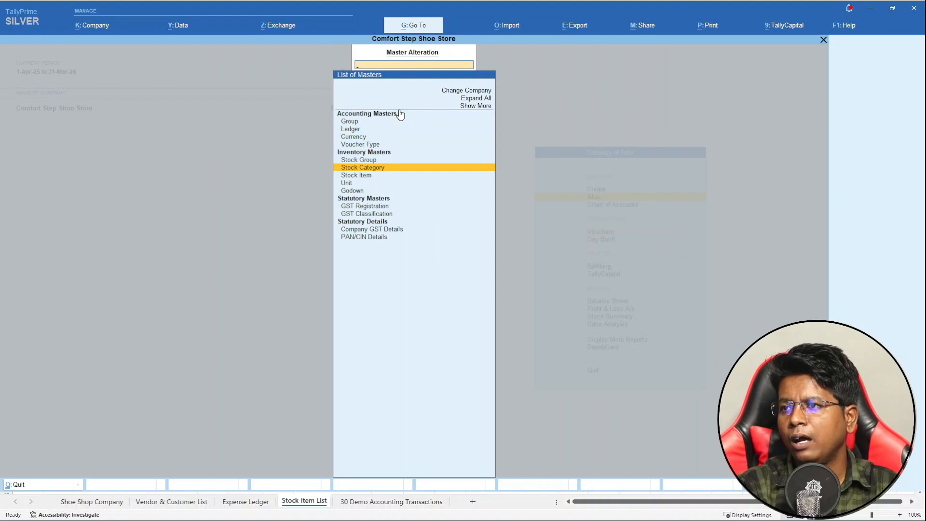
- View the Pcs unit's alteration details and return to the list of masters without saving
key(Down)
key(Down)
key(Return)
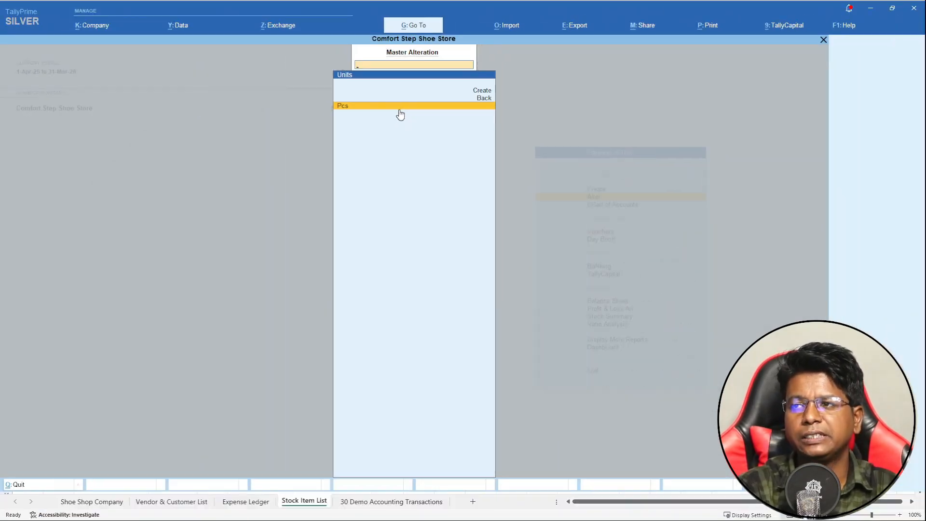
key(Return)
key(BackSpace)
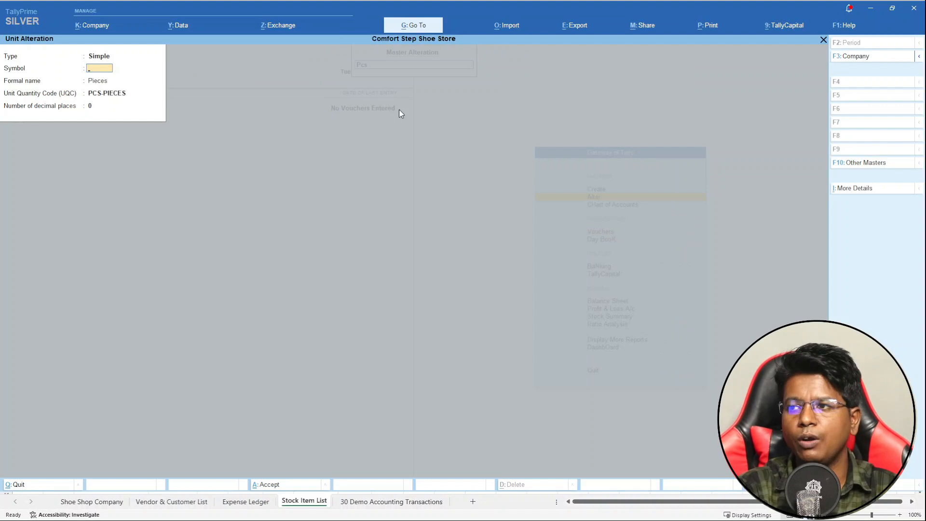
key(Escape)
key(Escape)
- View the list of godowns and return to the list of masters
key(Down)
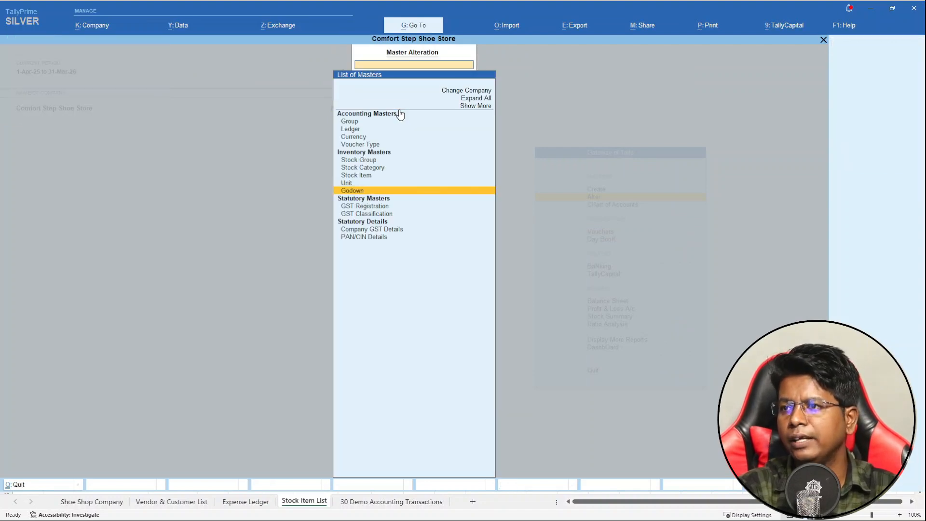
key(Return)
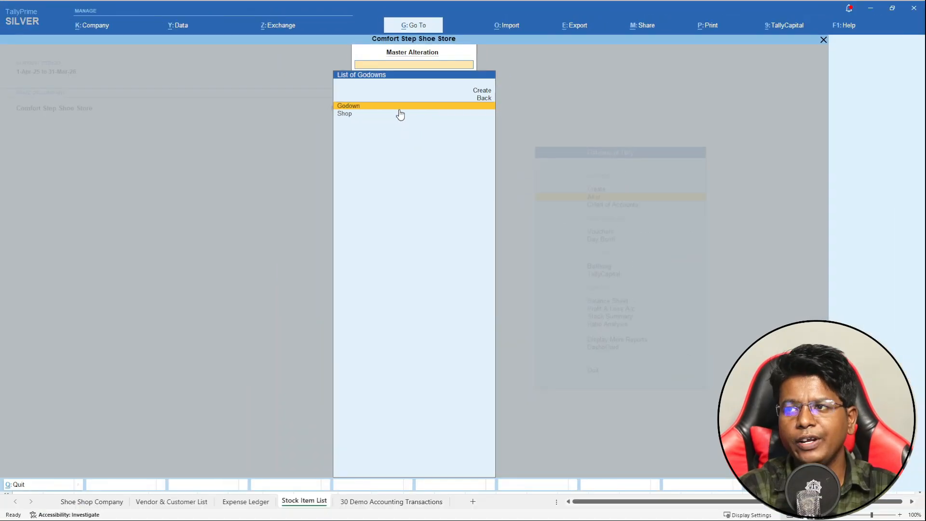
key(Escape)
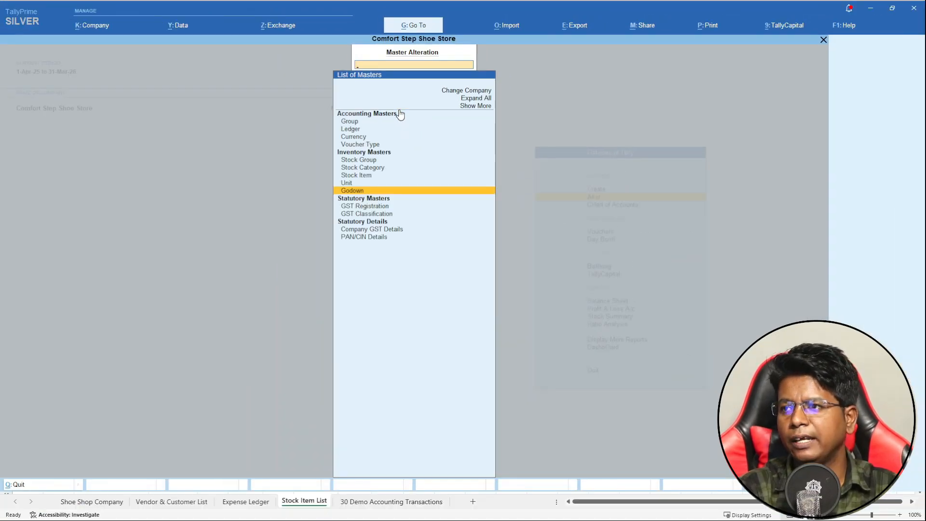
- Open the stock item Action Kids Shoes for alteration and go through its name, group, category and unit
key(Up)
key(Up)
key(Up)
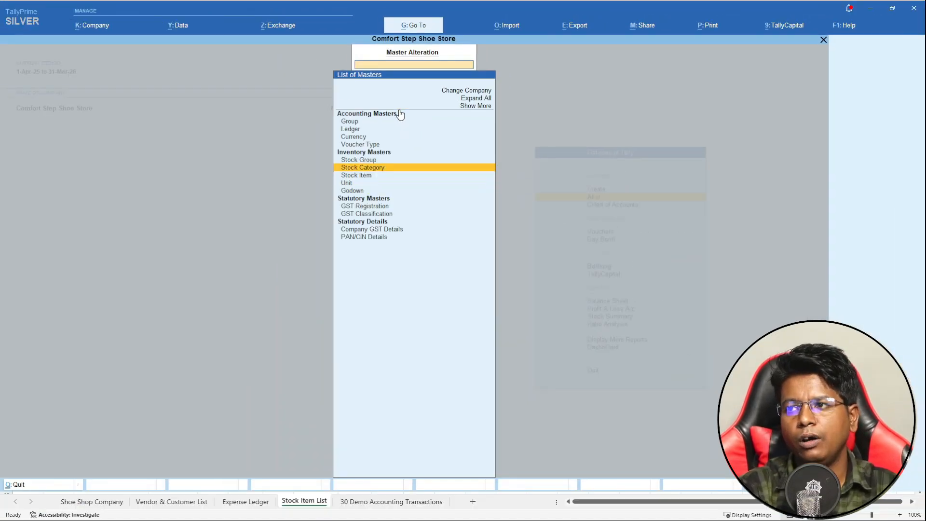
key(Down)
key(Return)
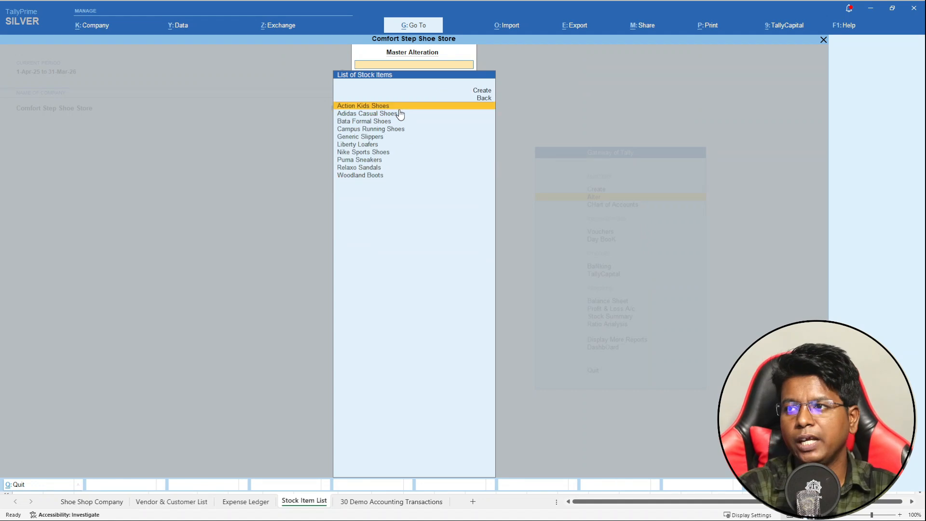
key(Return)
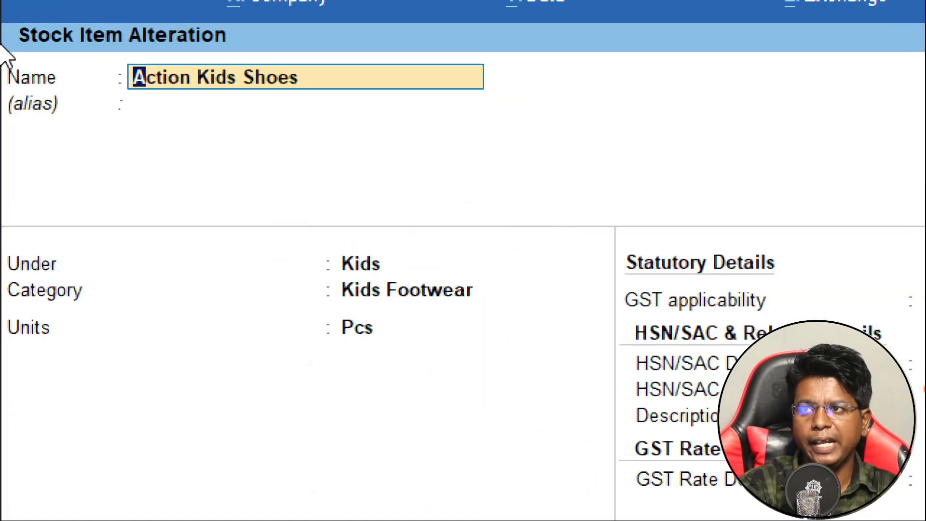
key(Return)
key(Return)
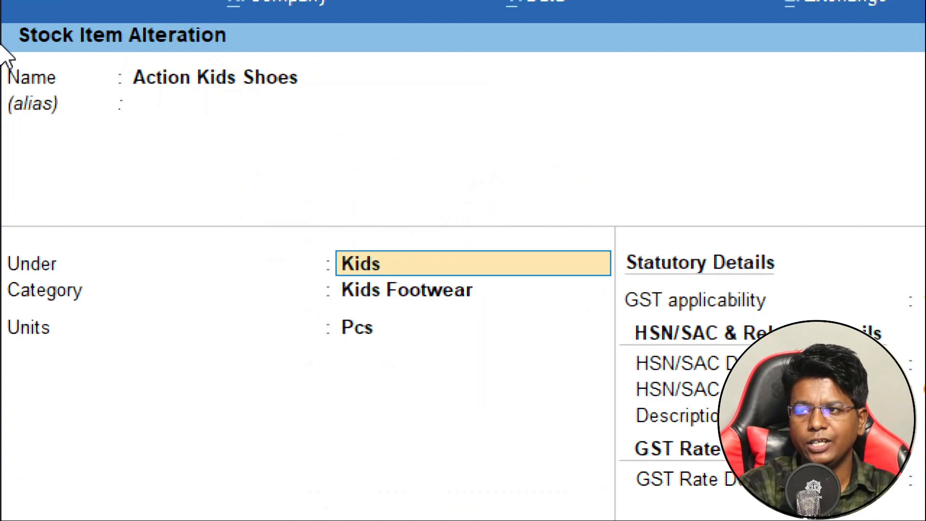
key(Return)
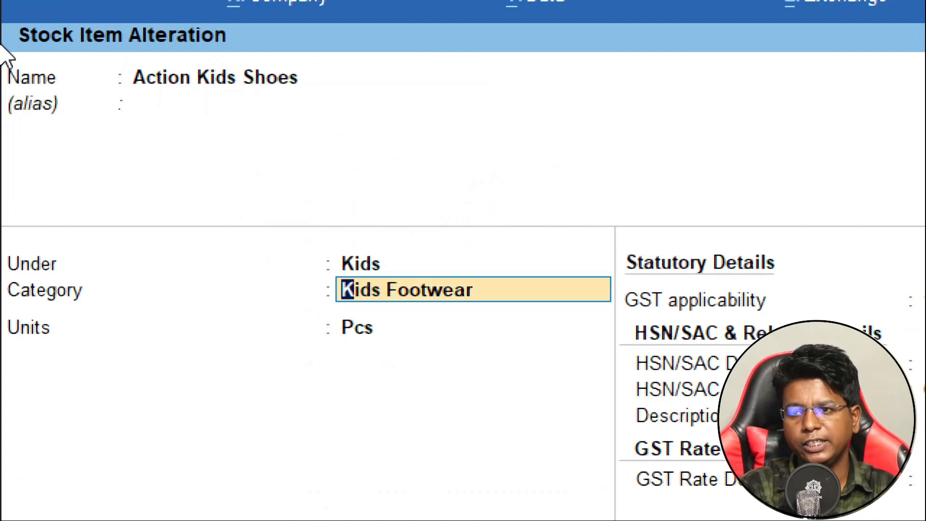
key(Return)
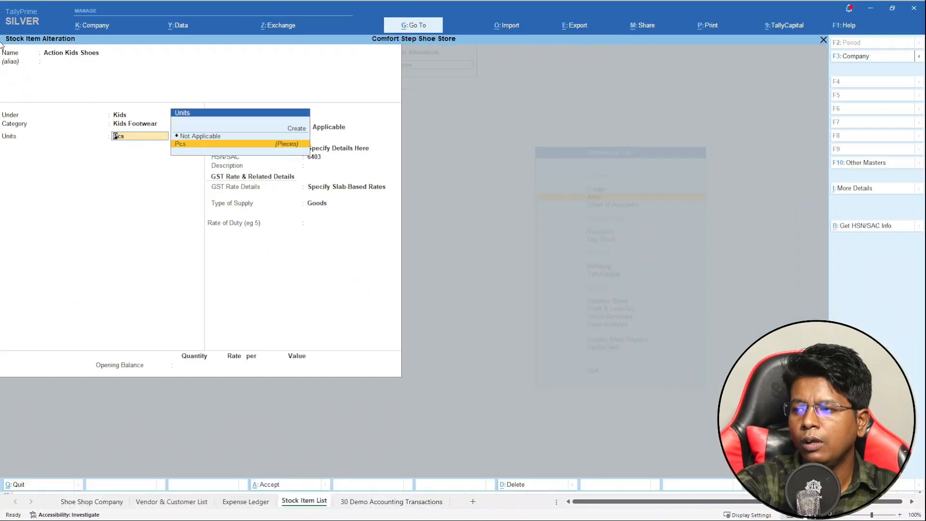
key(Return)
- Go through the Action Kids Shoes item's HSN/SAC details, code and description down to the GST rate details
key(Return)
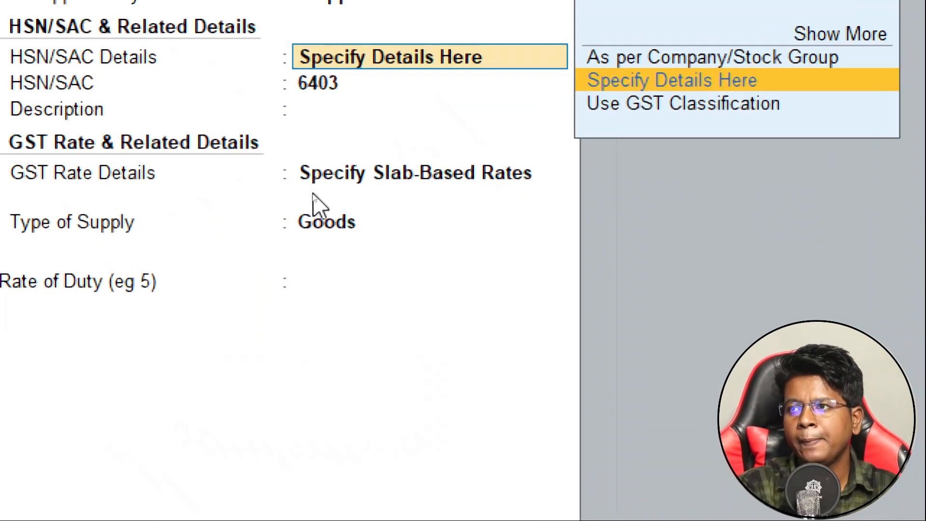
key(Return)
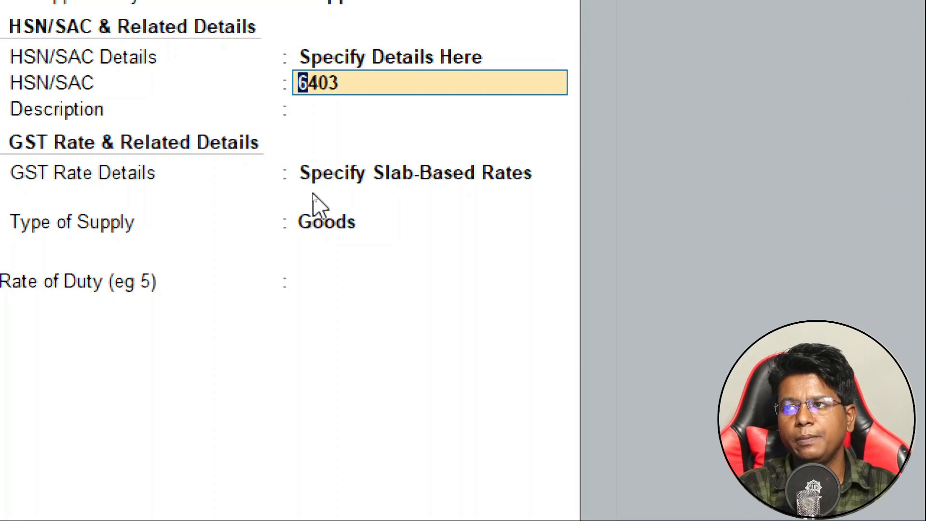
key(Return)
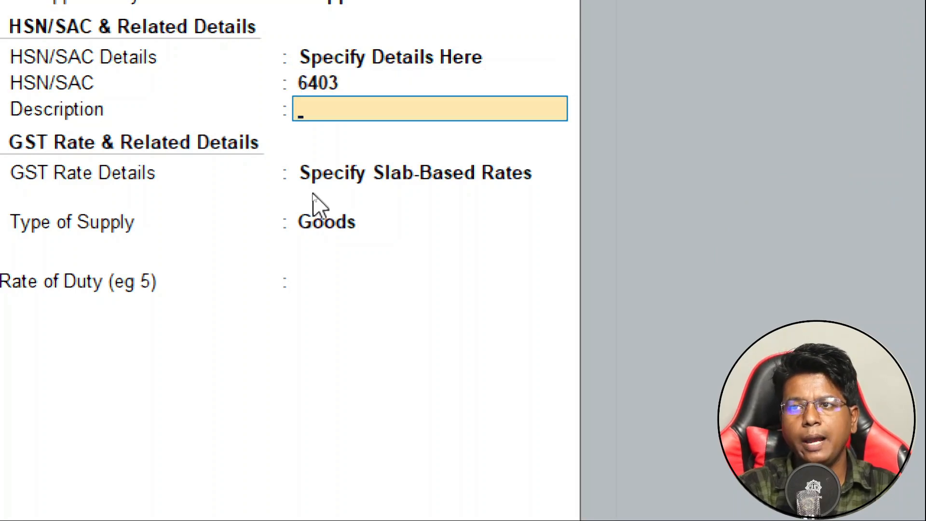
key(Return)
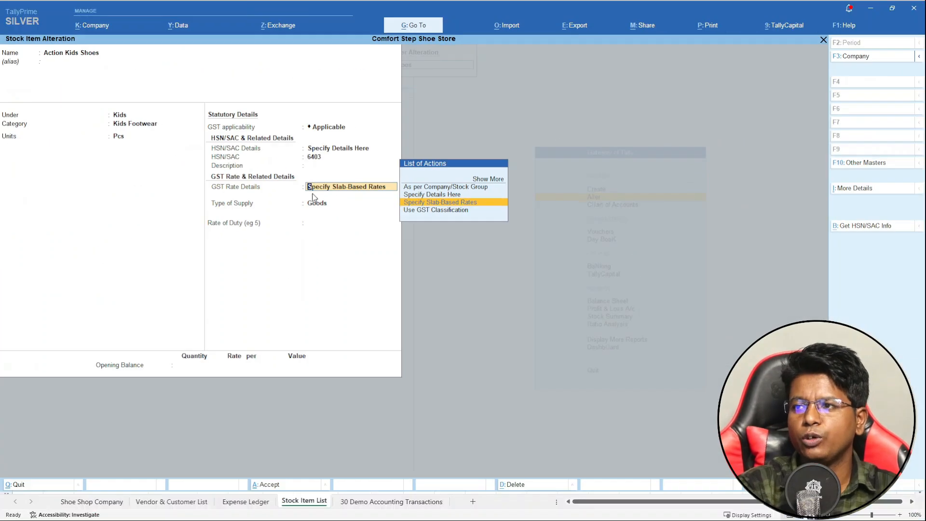
- Open the item's slab-based tax rate details, review the price slabs with their taxability and GST rates, and return to the item
key(Return)
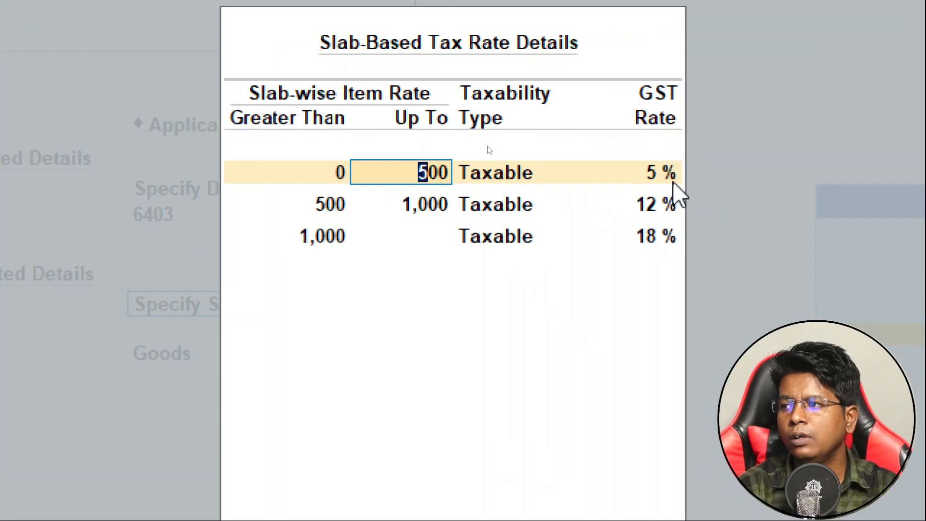
key(Return)
key(Return)
key(Return)
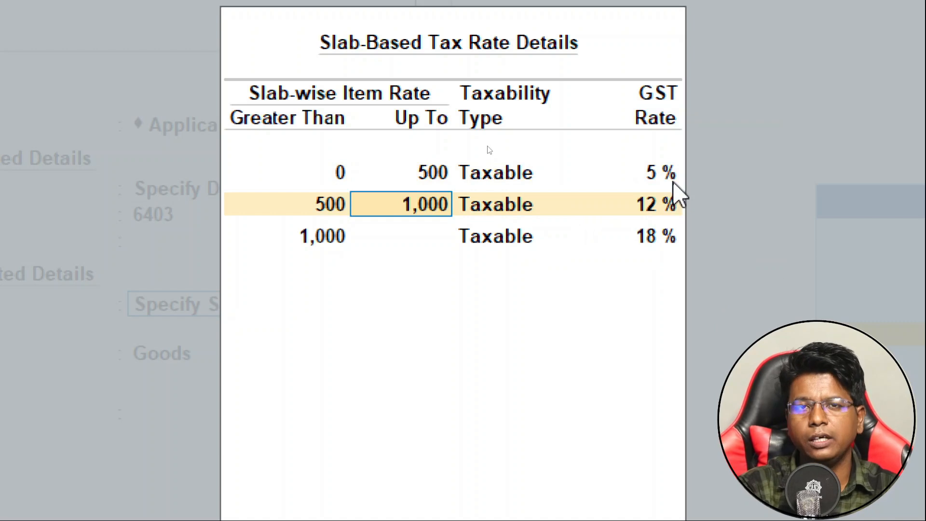
key(Return)
key(Return)
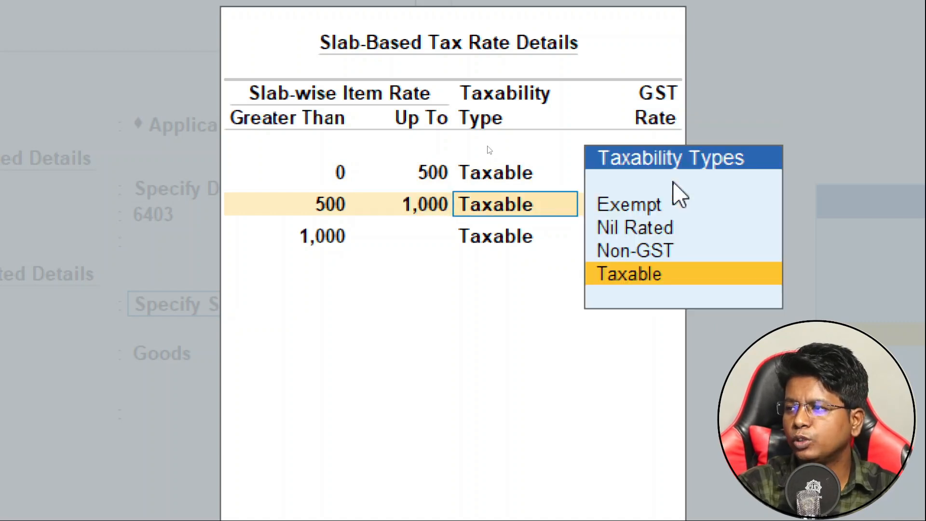
key(Return)
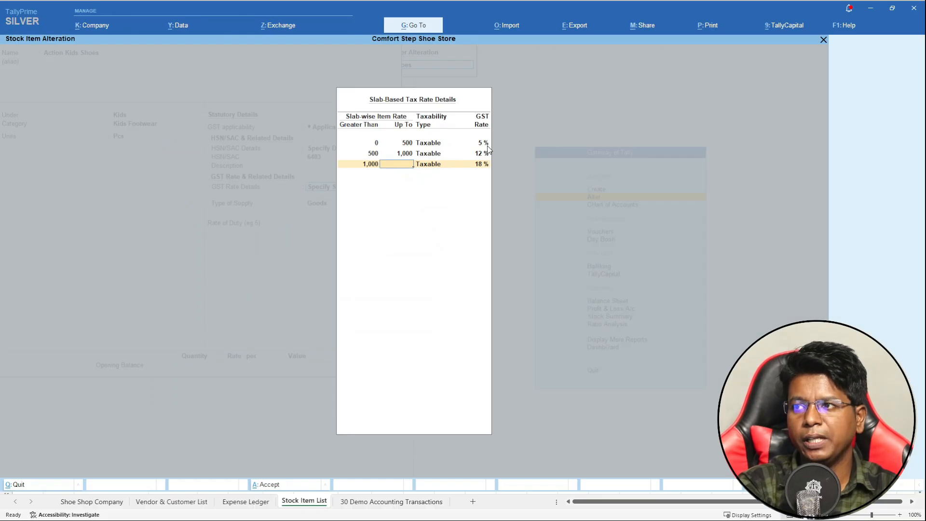
key(Return)
key(Return)
key(Return)
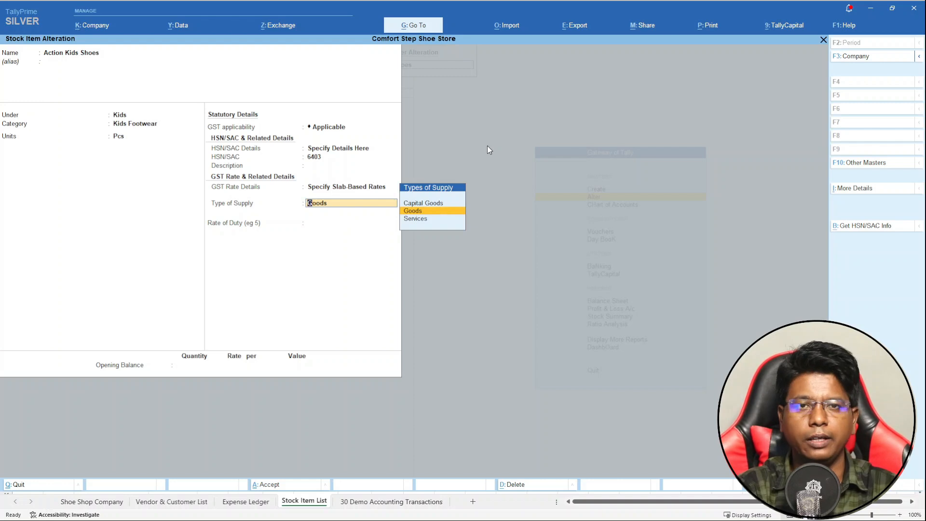
- Reopen the slab-based tax rates from the GST rate details, go through them again, and return to the list of stock items
key(BackSpace)
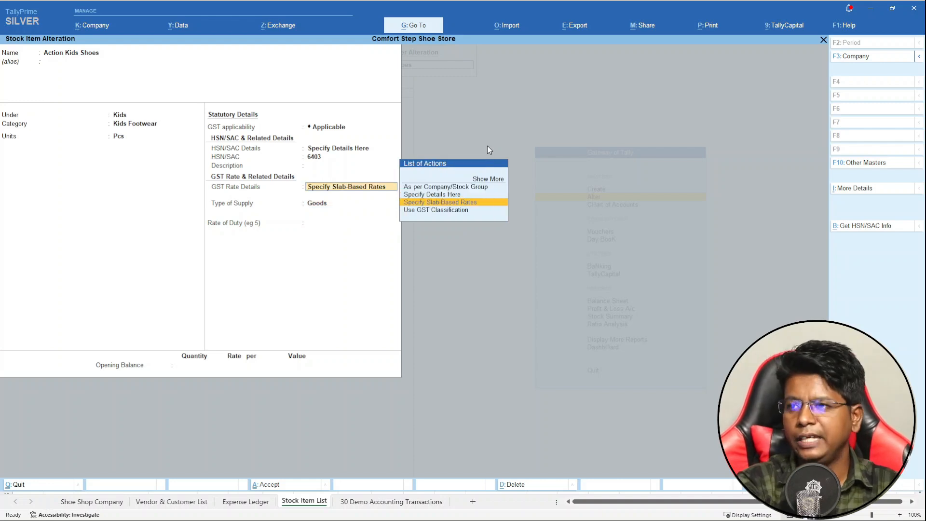
key(Return)
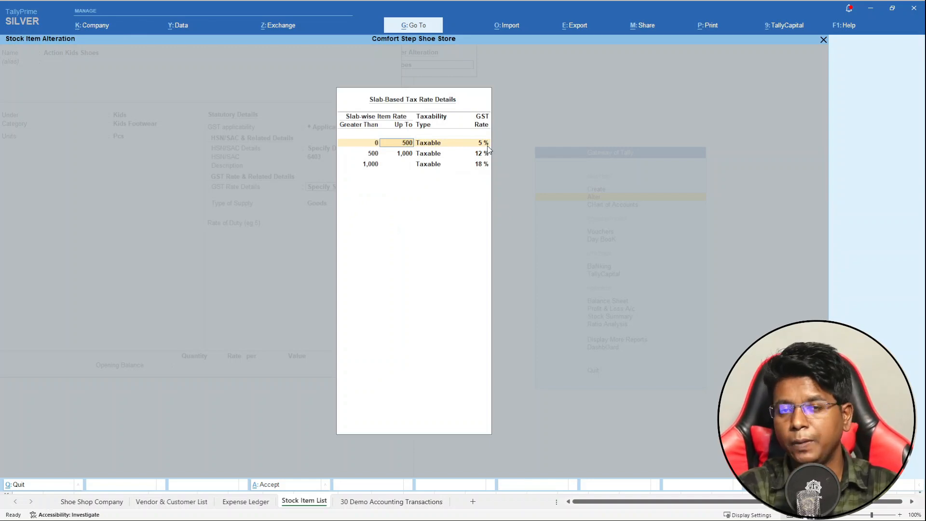
key(Return)
key(Return)
key(Return)
key(Return)
key(Return)
key(Return)
key(Return)
key(Return)
key(Return)
key(Return)
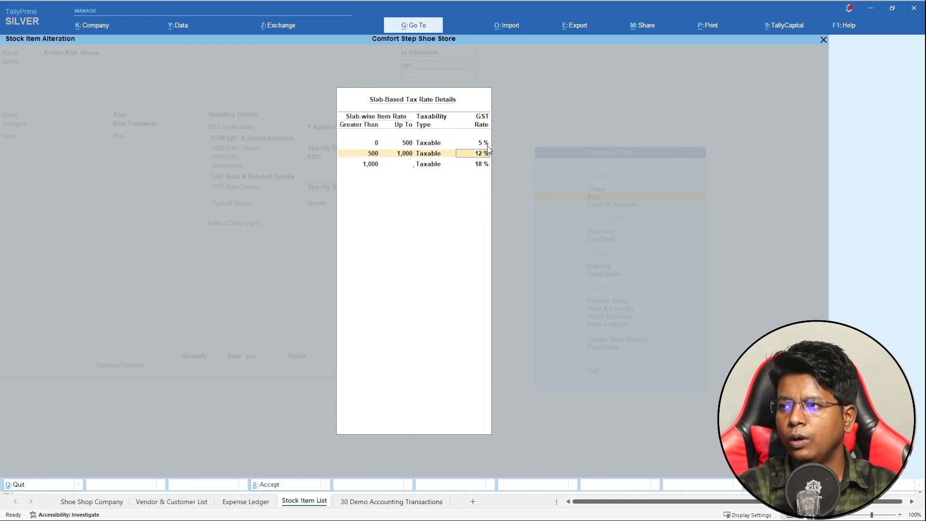
key(Return)
key(Return)
key(Return)
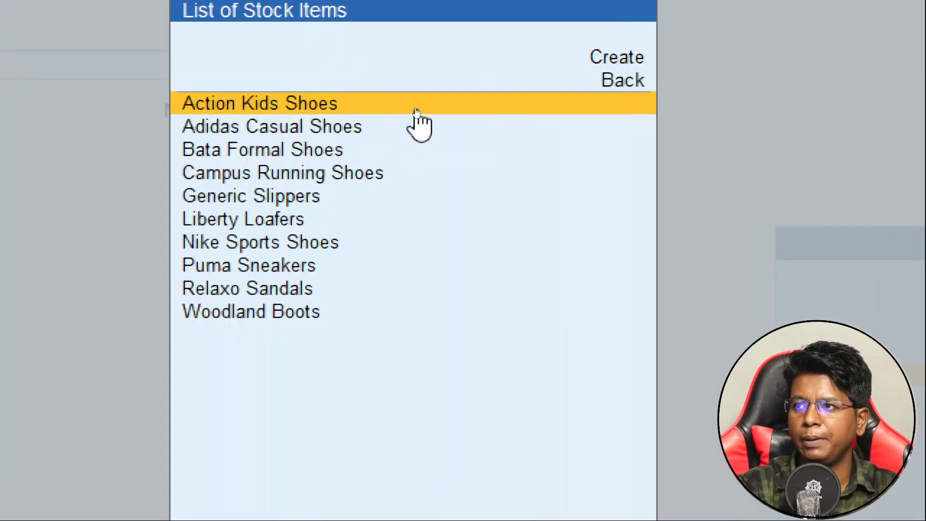
- Go through the list of stock items from Action Kids Shoes down to Woodland Boots and return to the Gateway of Tally
key(Down)
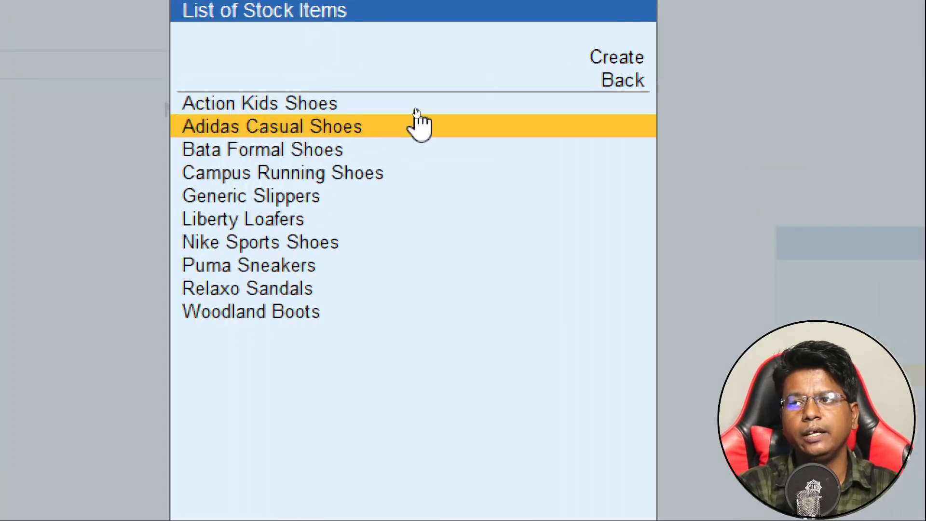
key(Down)
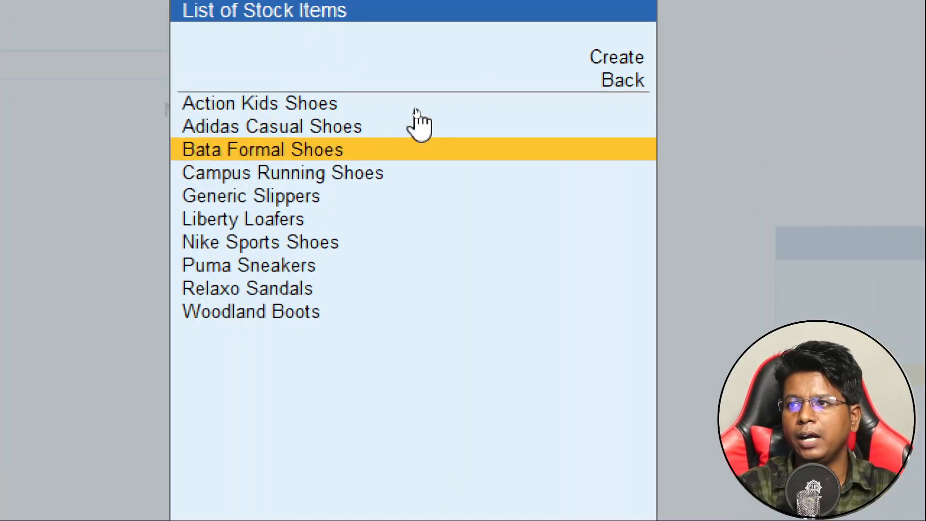
key(Down)
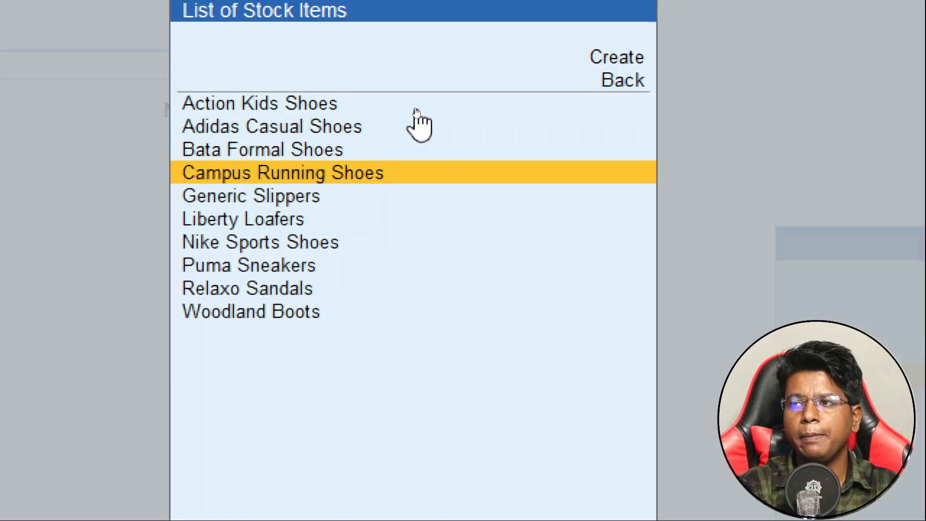
key(Down)
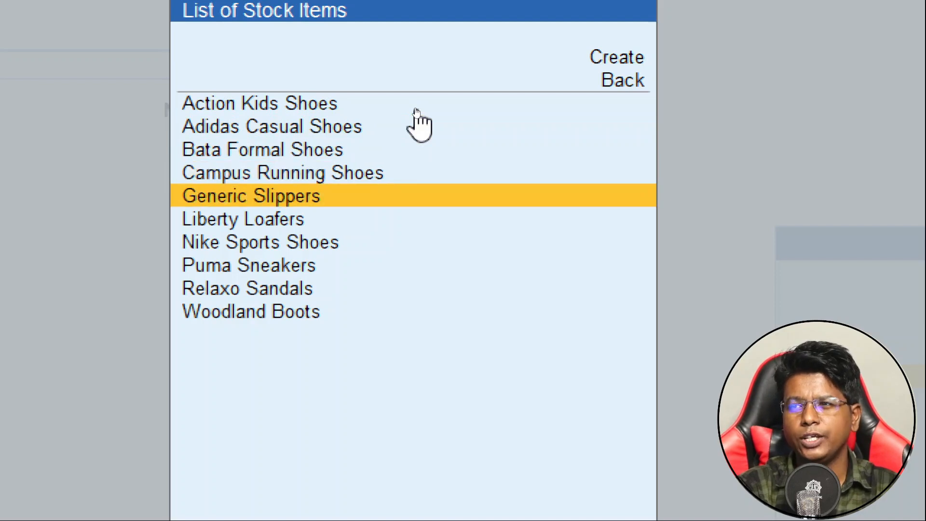
key(Down)
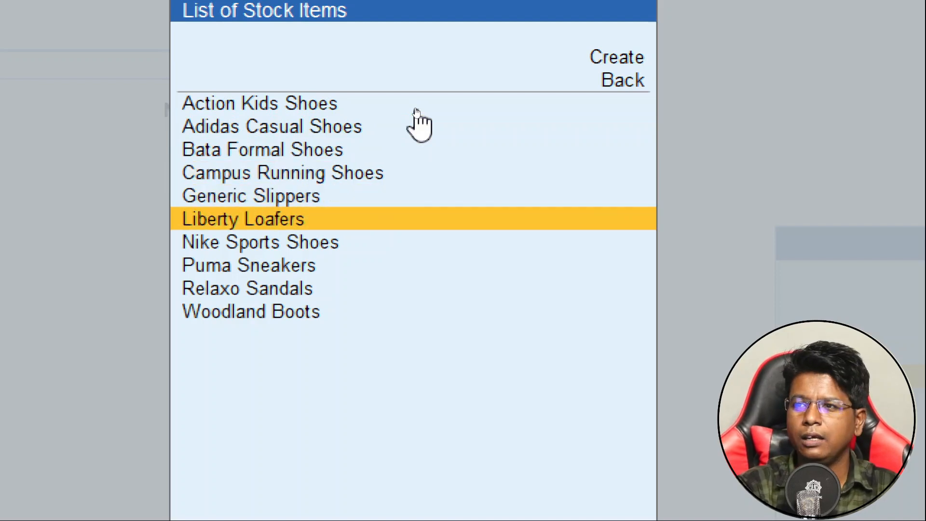
key(Down)
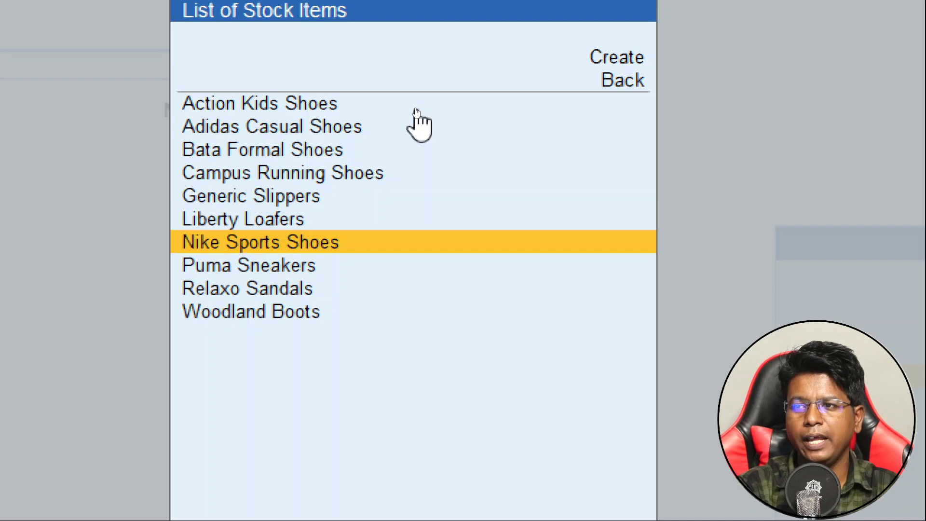
key(Down)
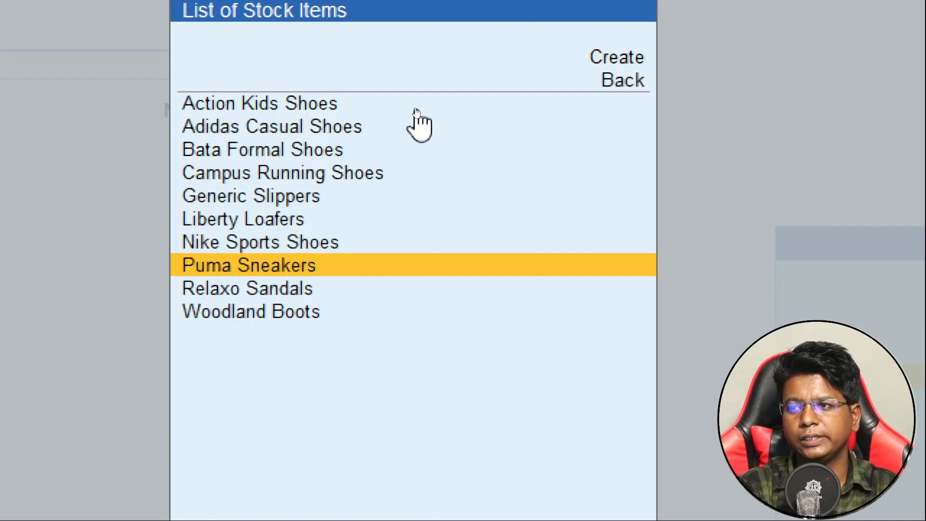
key(Down)
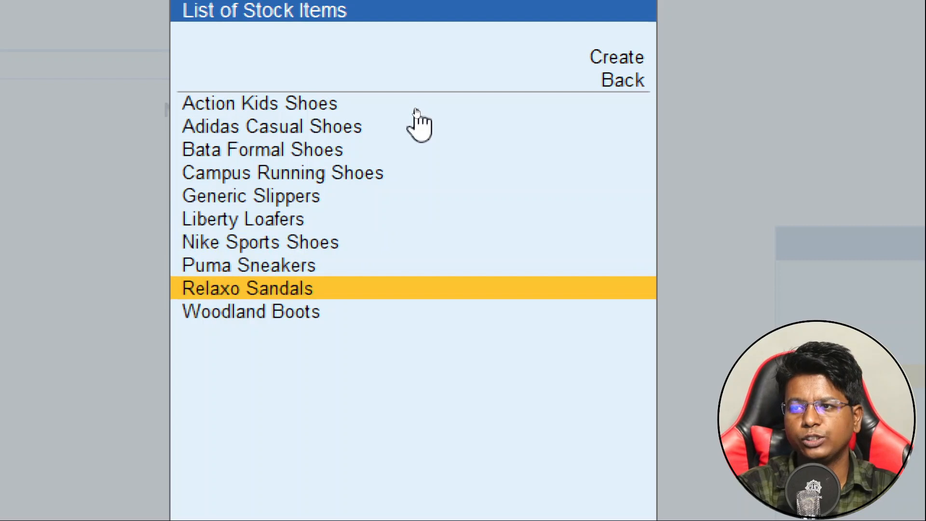
key(Down)
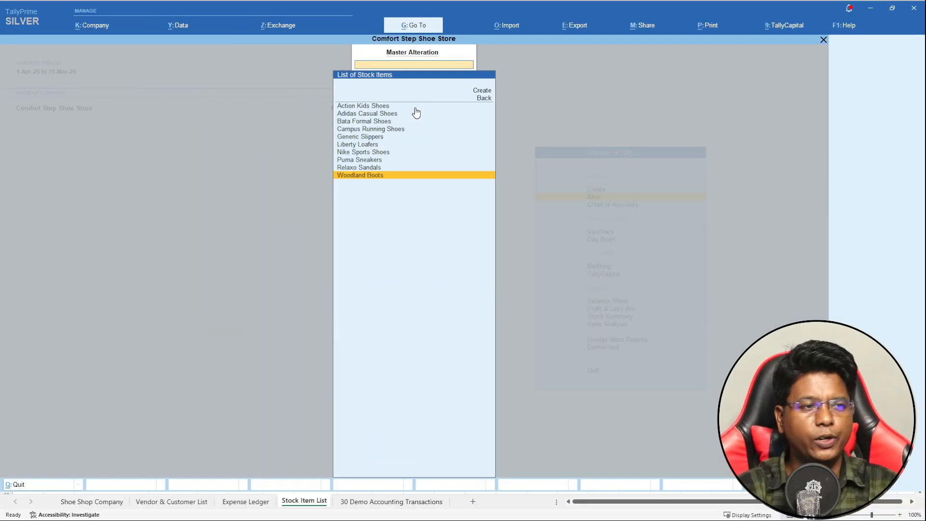
key(Escape)
key(Escape)
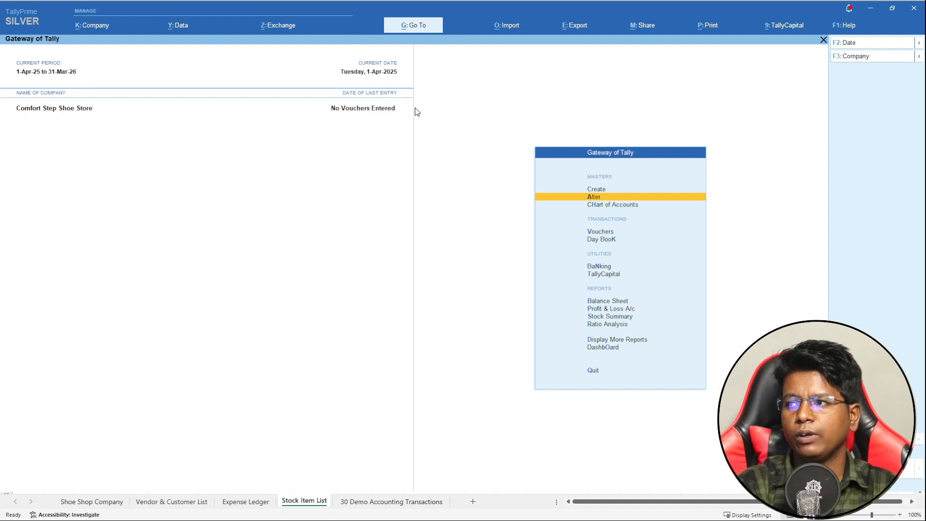
- View the Stock Summary report and return to the Gateway of Tally
key(Down)
key(Down)
key(Down)
key(Down)
key(Down)
key(Down)
key(Down)
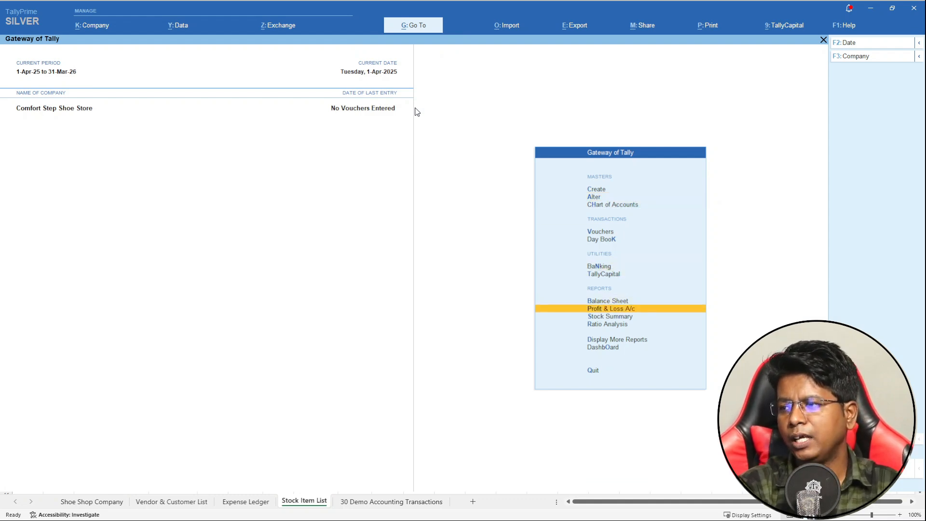
key(Down)
key(Return)
key(Escape)
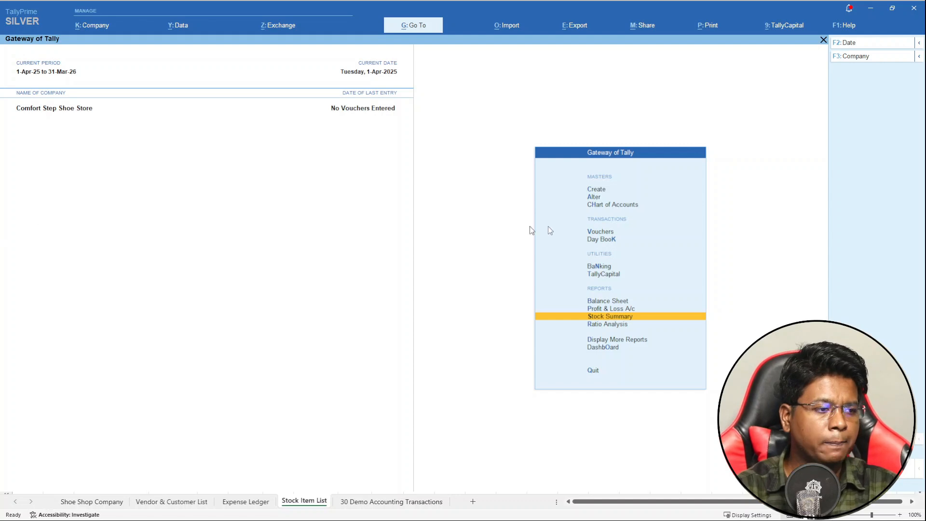
- Switch to Excel, select the first transaction's row on the 30 Demo Accounting Transactions sheet, and go back to TallyPrime
click(567, 303)
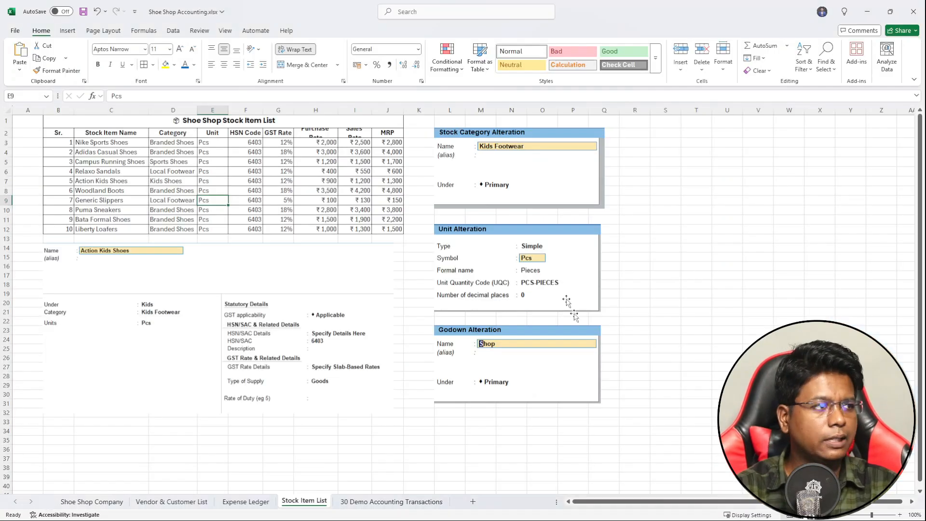
click(391, 501)
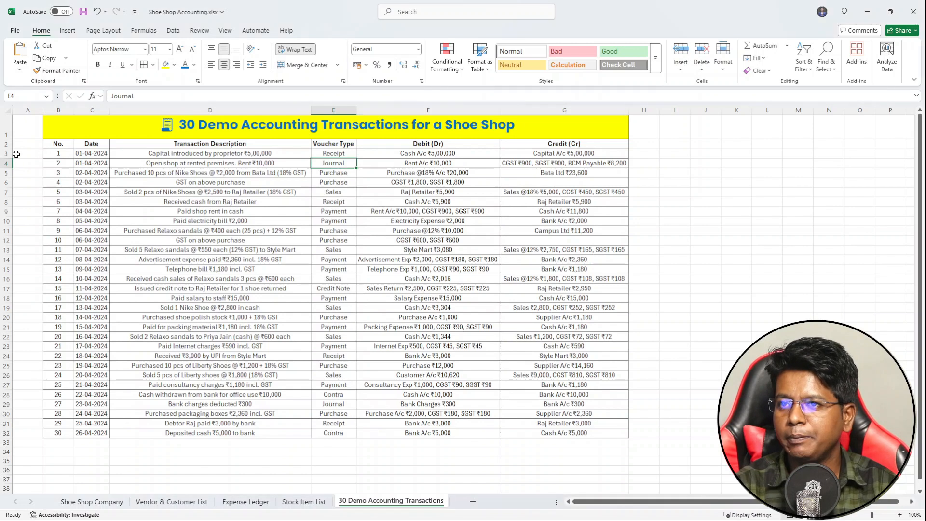
click(7, 154)
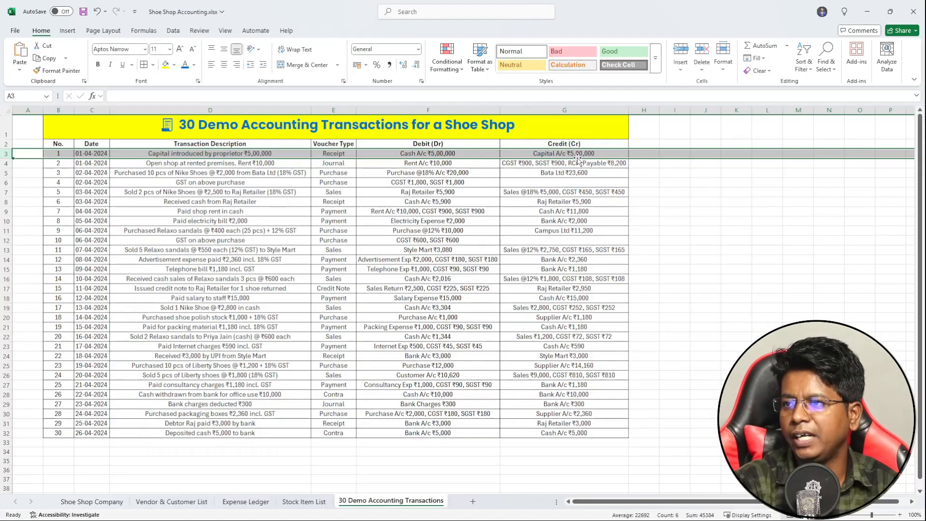
key(alt+Tab)
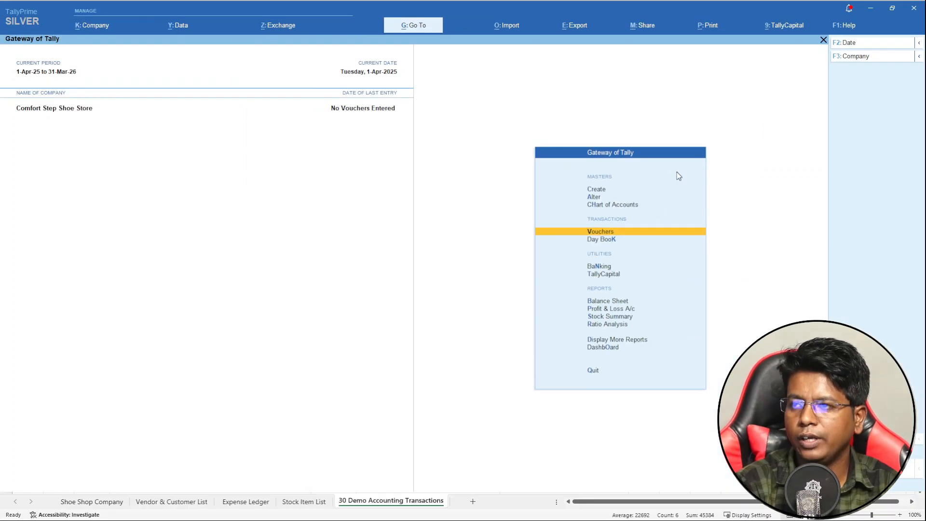
- Start a receipt voucher and select the proprietor's capital account as the credited ledger
key(Return)
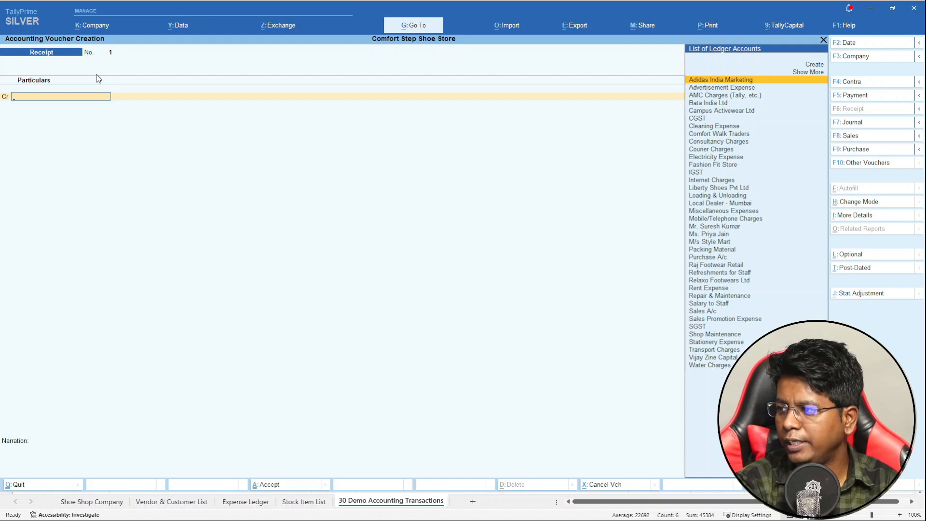
text(Vi)
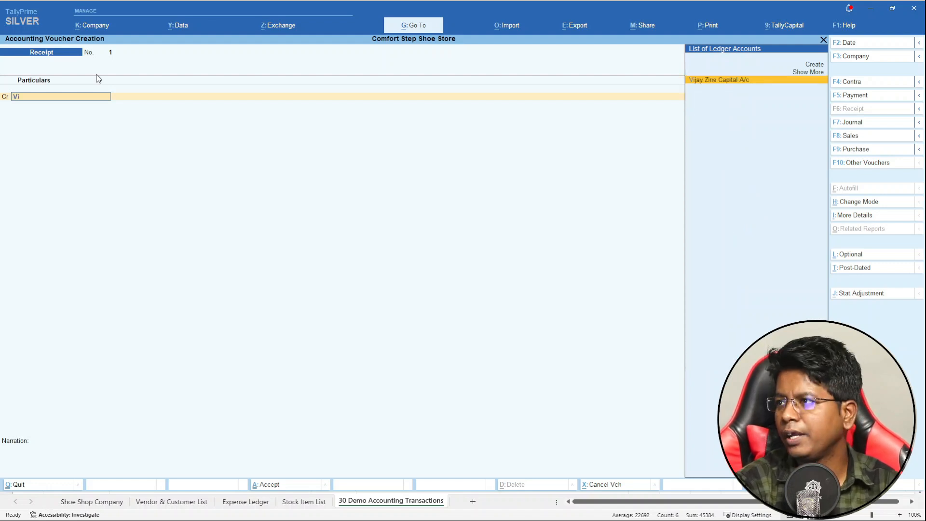
key(Return)
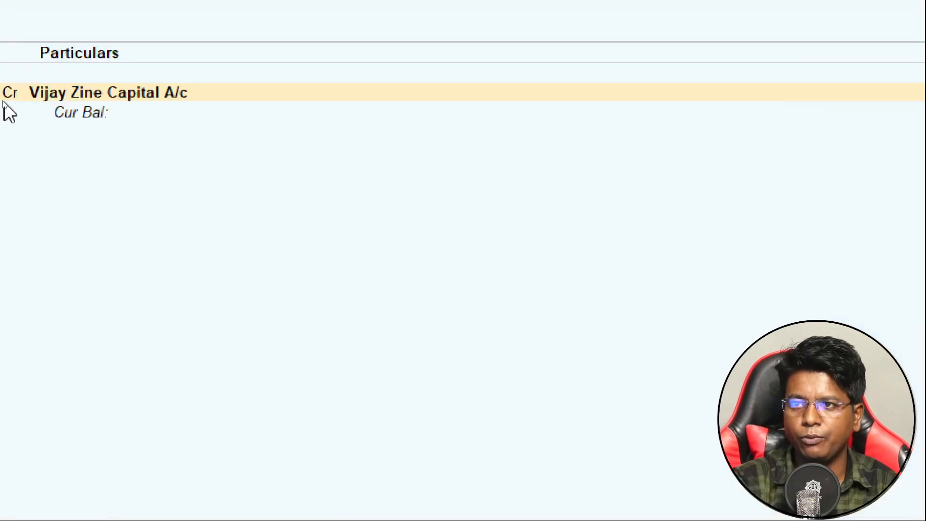
- Open the proprietor's capital ledger from the voucher to check its group, and accept it back into the receipt
key(BackSpace)
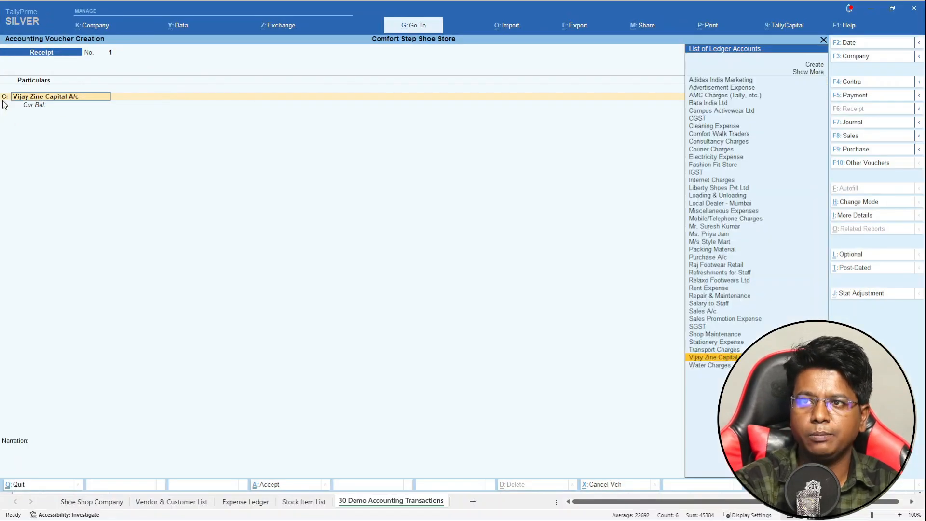
key(ctrl+Return)
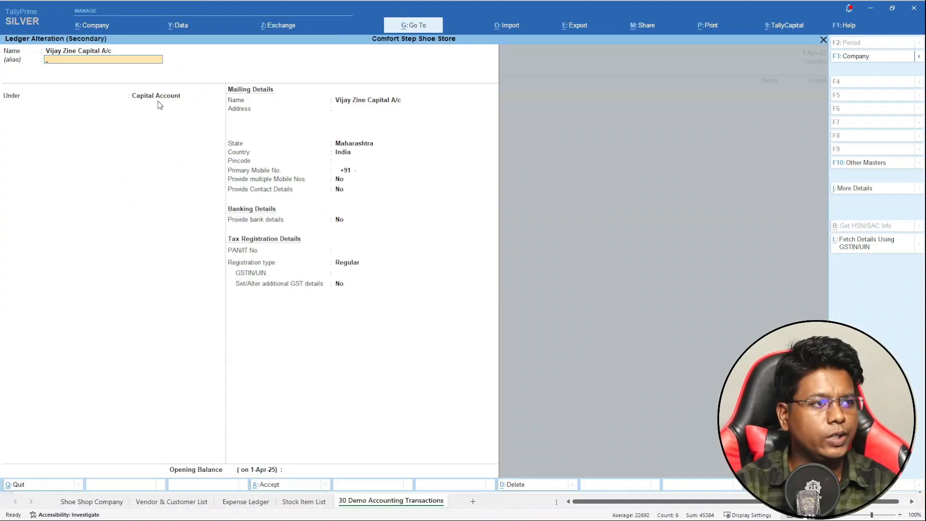
key(ctrl)
key(ctrl+a)
key(Return)
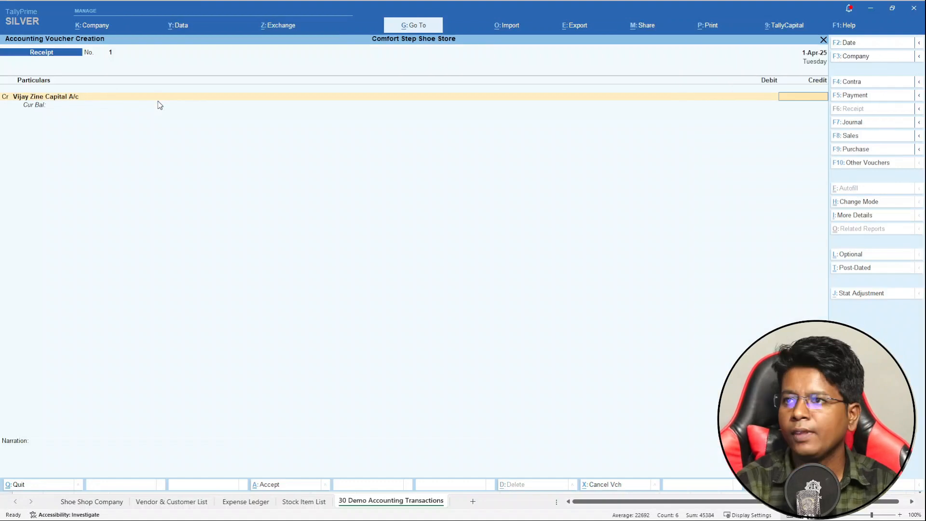
- Credit the capital account with 500000 and select Cash as the debited ledger for the same amount
text(500000)
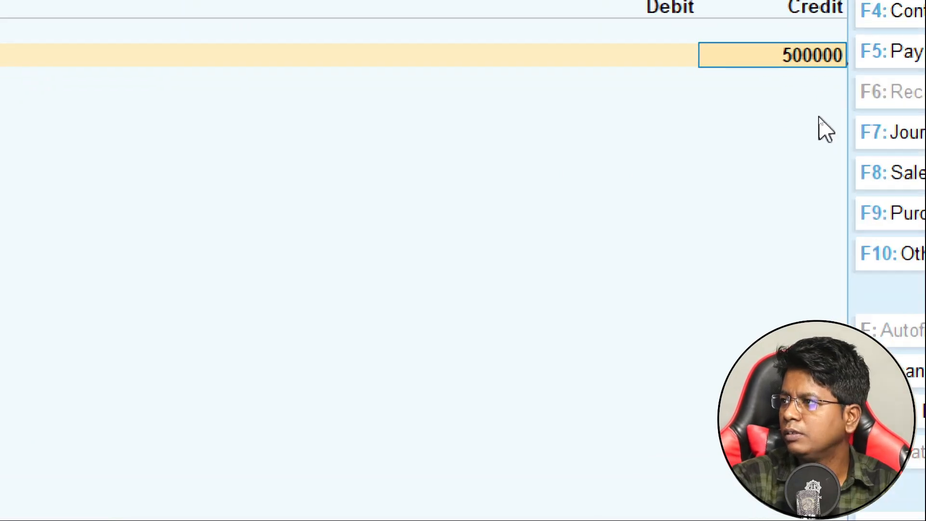
key(Return)
key(Return)
text(Ca)
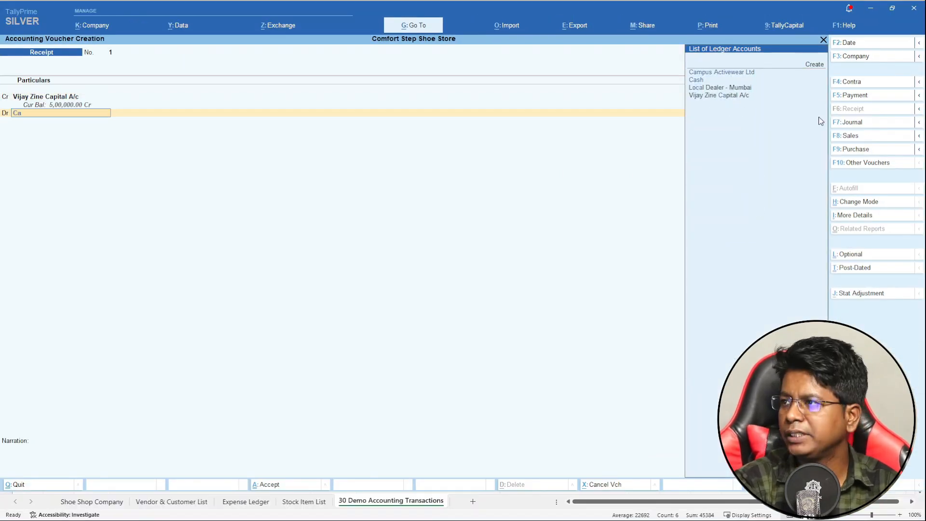
key(Return)
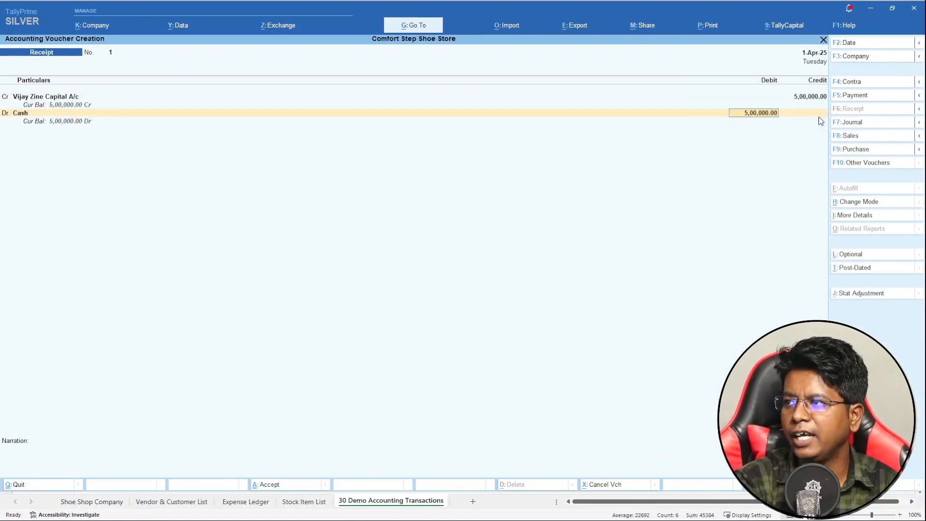
- Enter the narration "Being Capital investment by onwer", save the receipt voucher and return to the Gateway of Tally
key(Return)
text(Being)
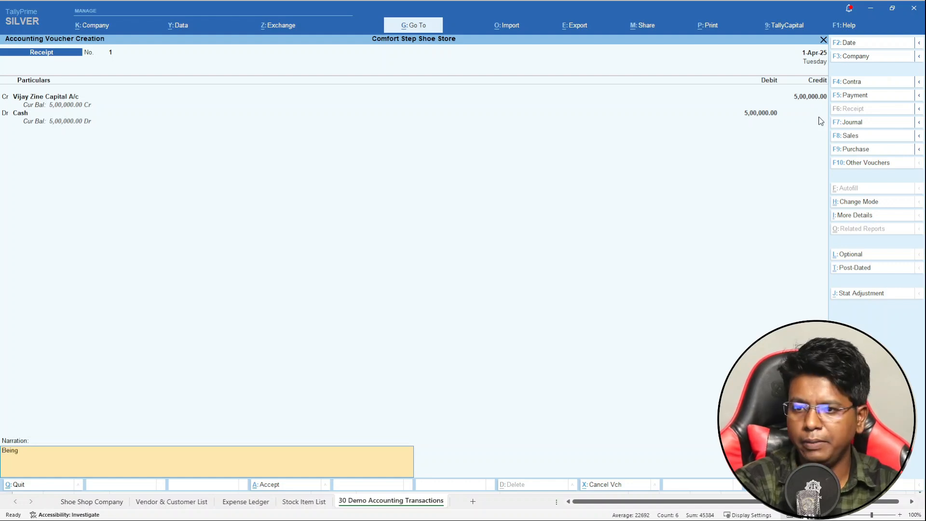
text( Capital inv)
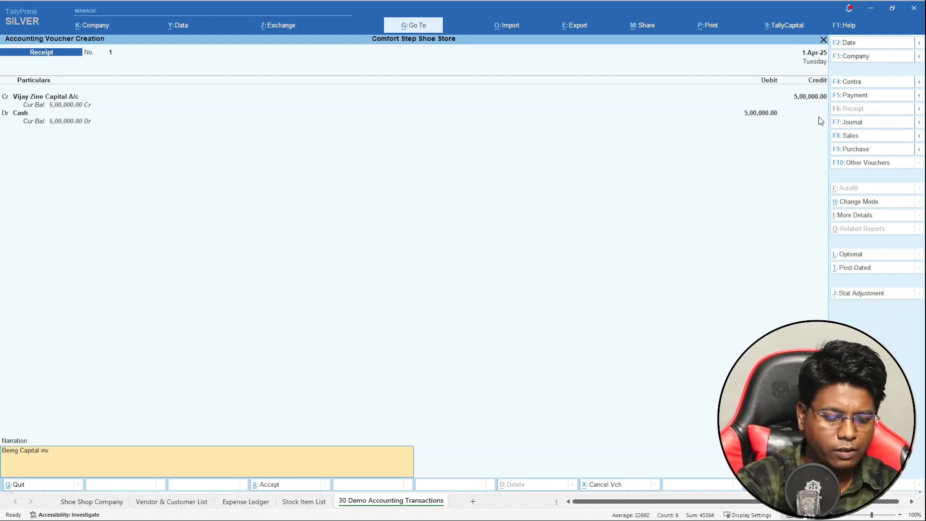
text(estment)
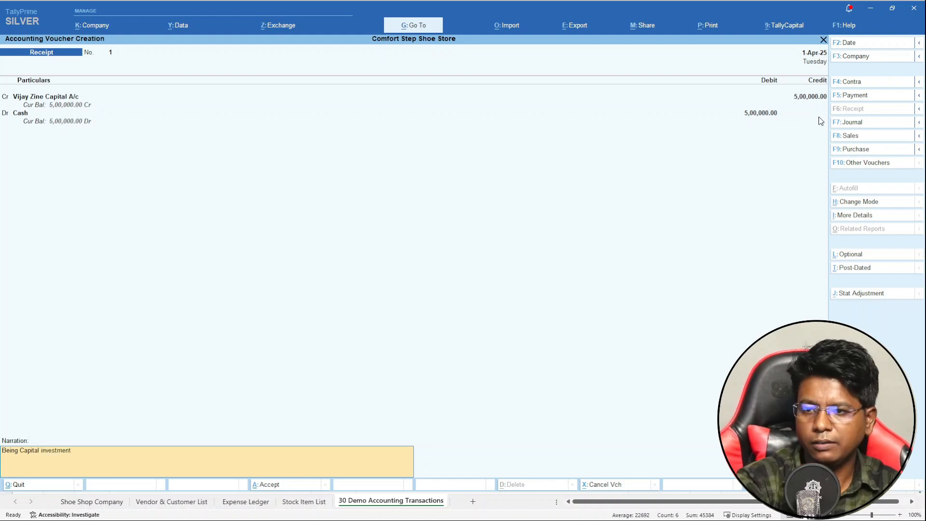
text( by)
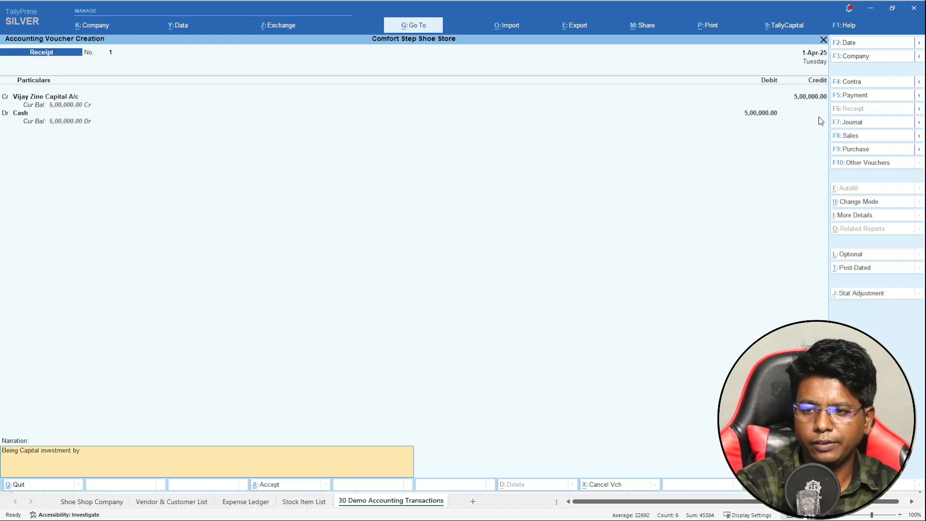
text( onwer)
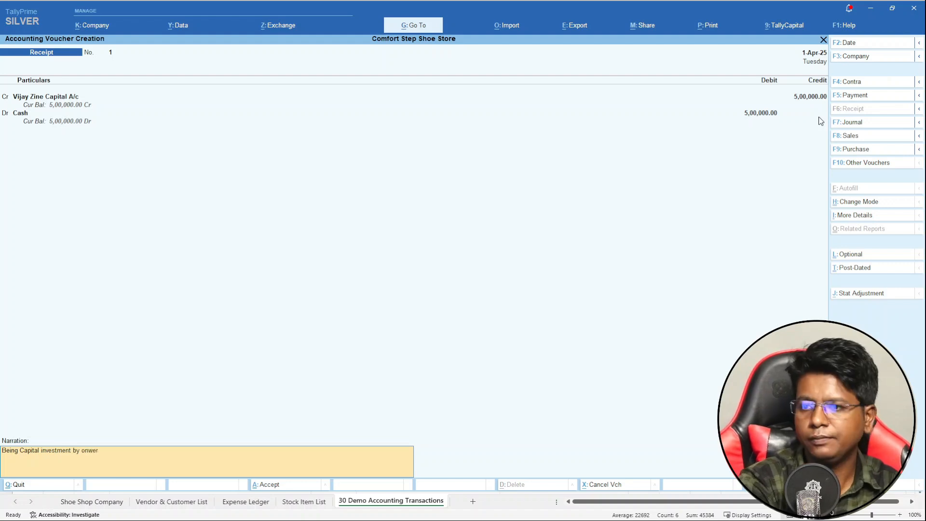
key(Return)
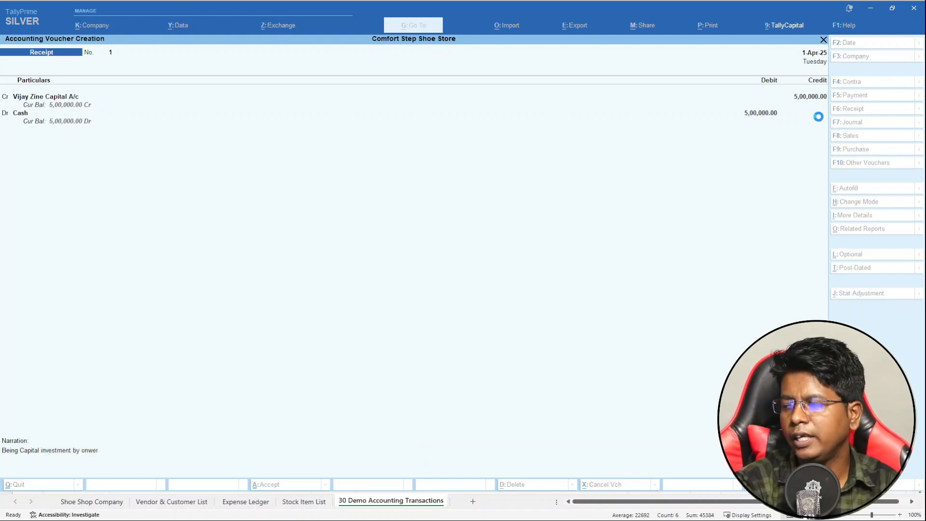
key(Escape)
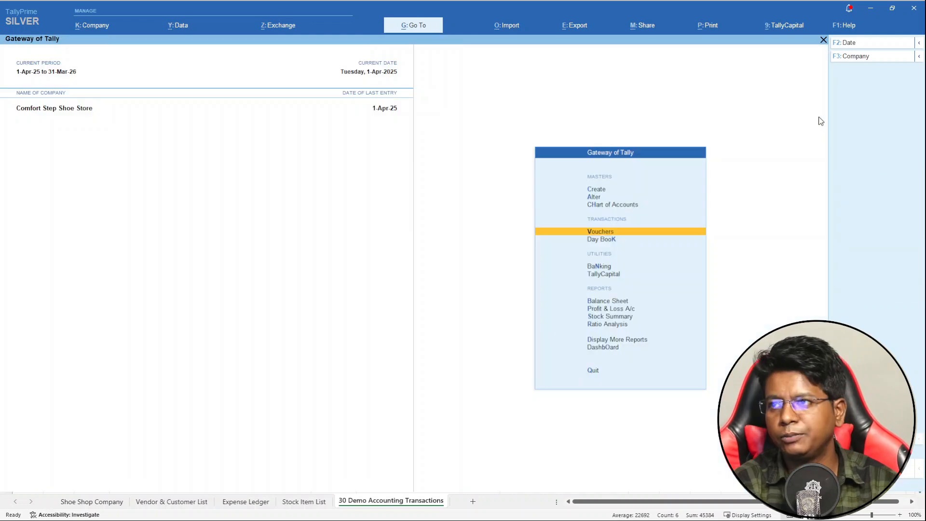
- View the Balance Sheet in detailed format to check the capital and cash entries, and leave the report
key(Down)
key(Down)
key(Down)
key(Down)
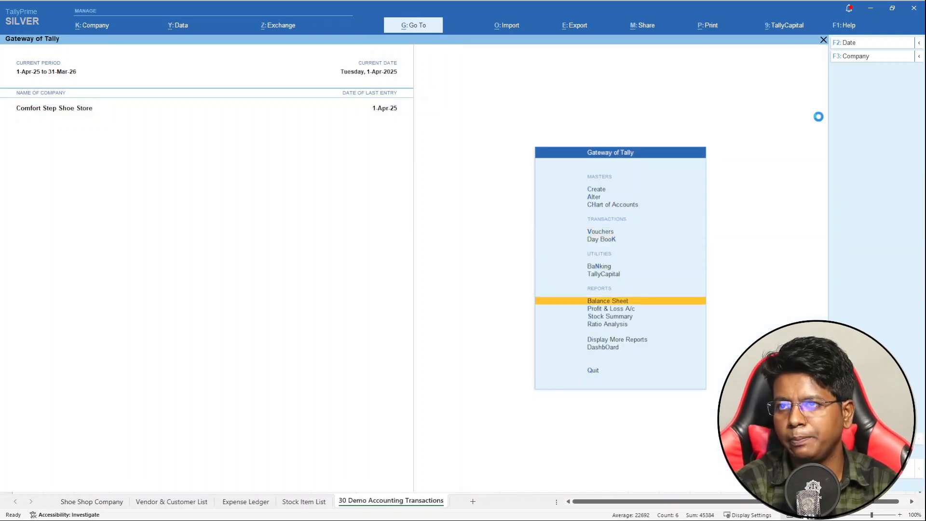
key(Return)
key(alt+F5)
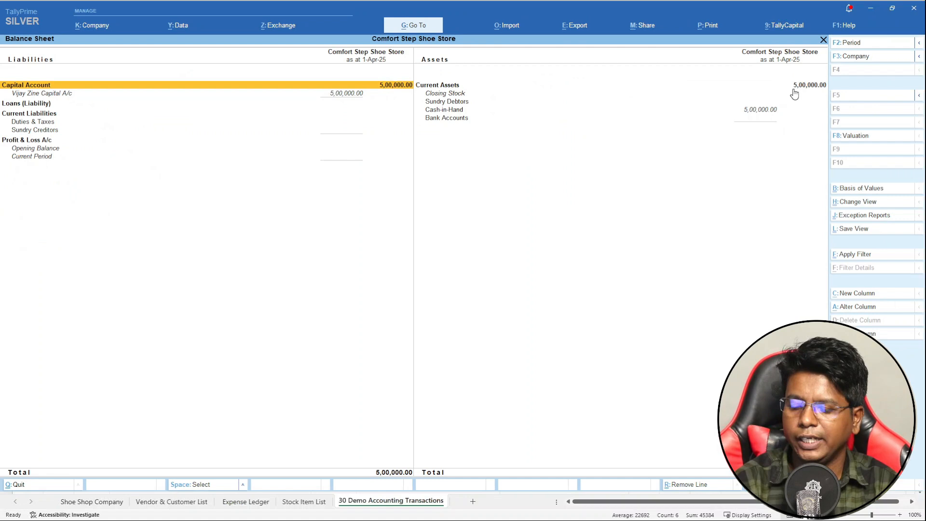
key(Escape)
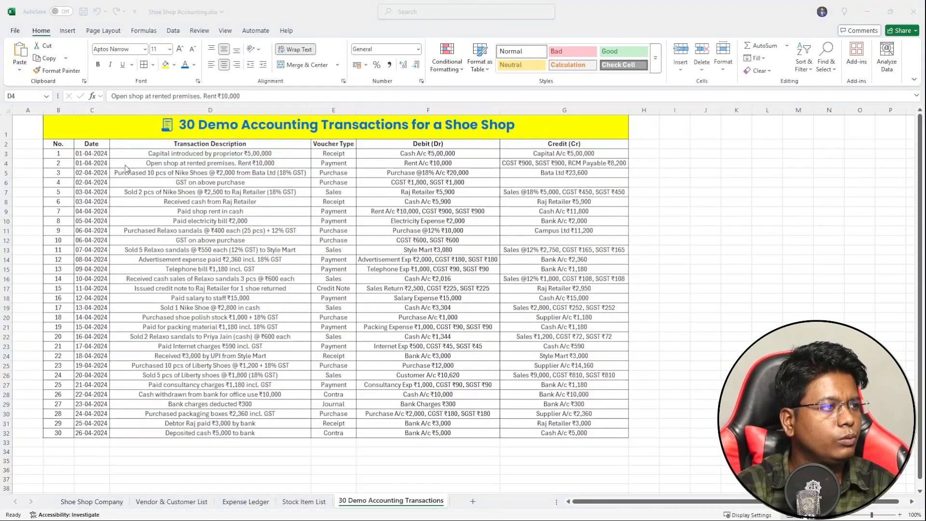
- Switch from the Excel transaction list back to TallyPrime and start a payment voucher
key(alt+Tab)
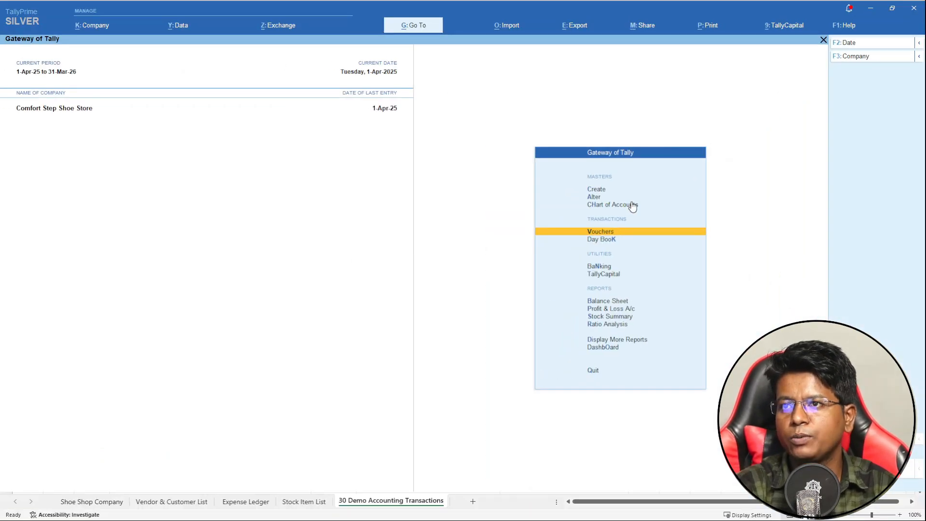
key(Return)
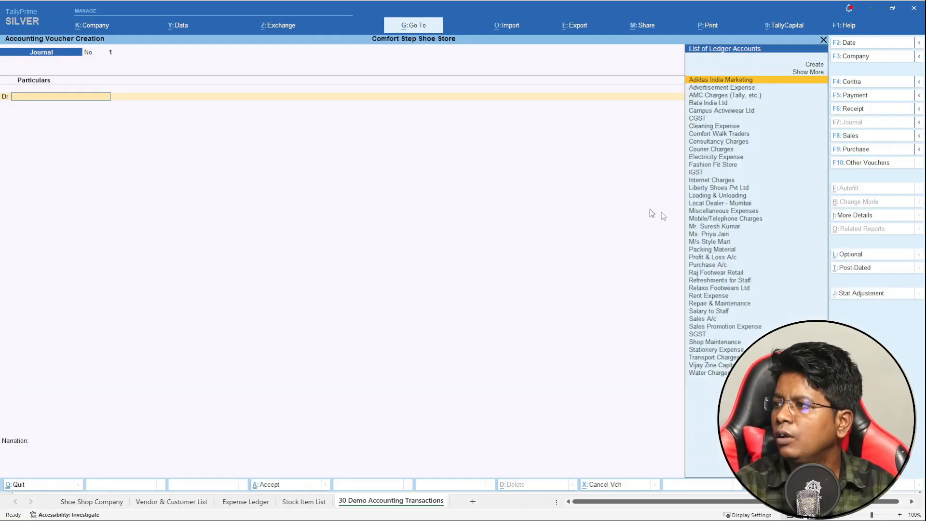
click(863, 97)
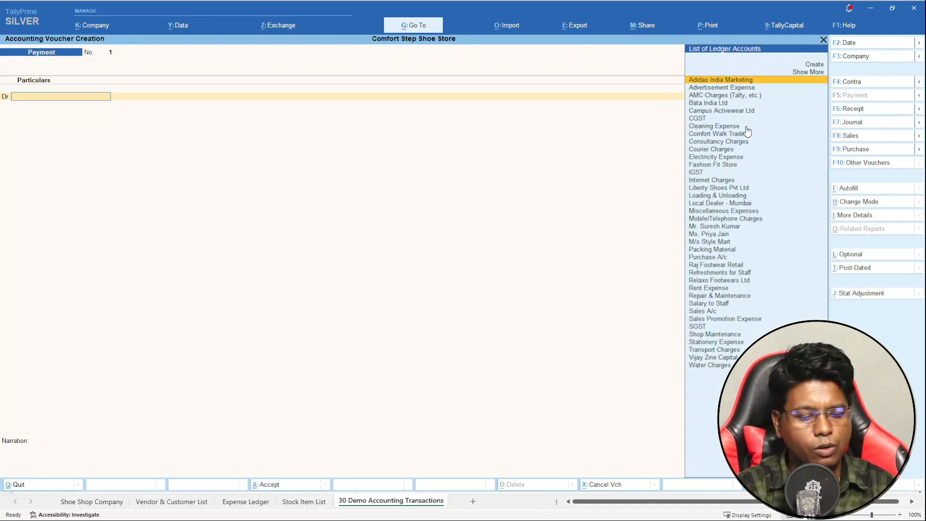
- Select Rent Expense as the debited ledger in the payment voucher and enter 10000 as its amount
text(Re)
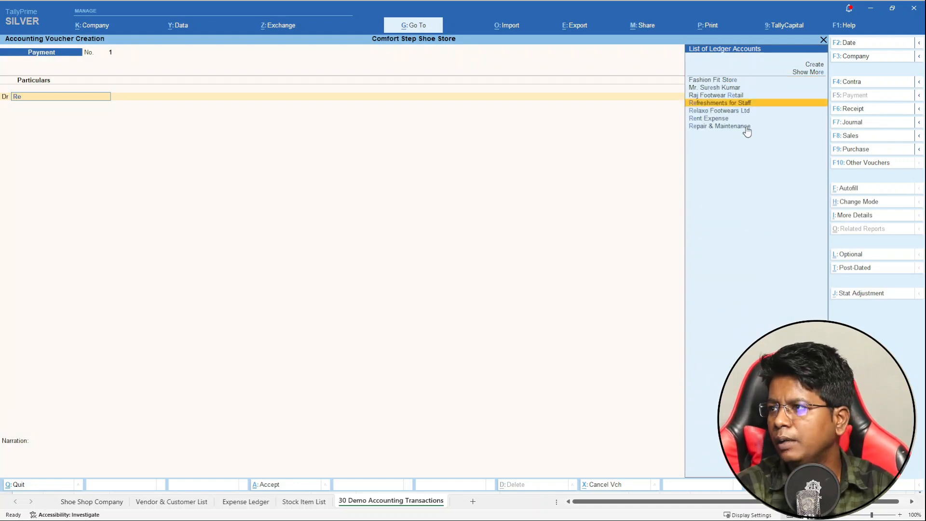
key(Down)
key(Down)
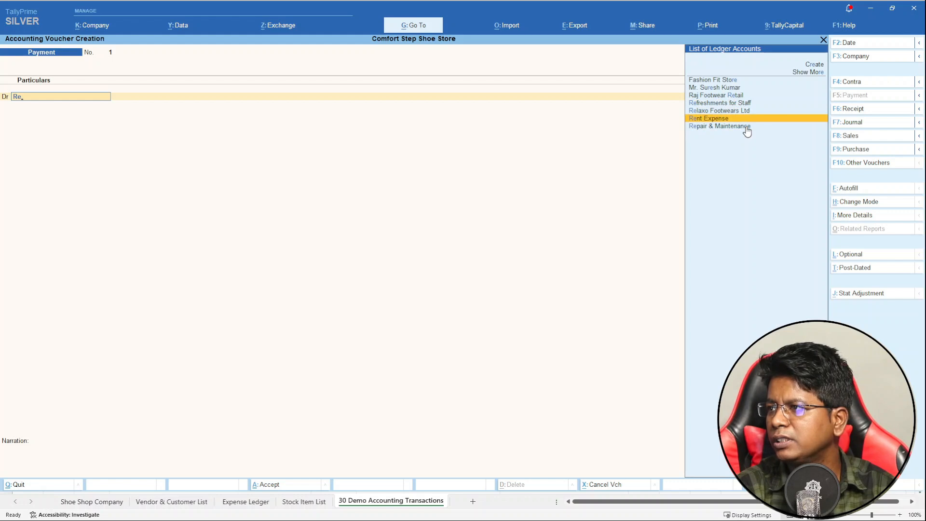
key(Return)
text(1)
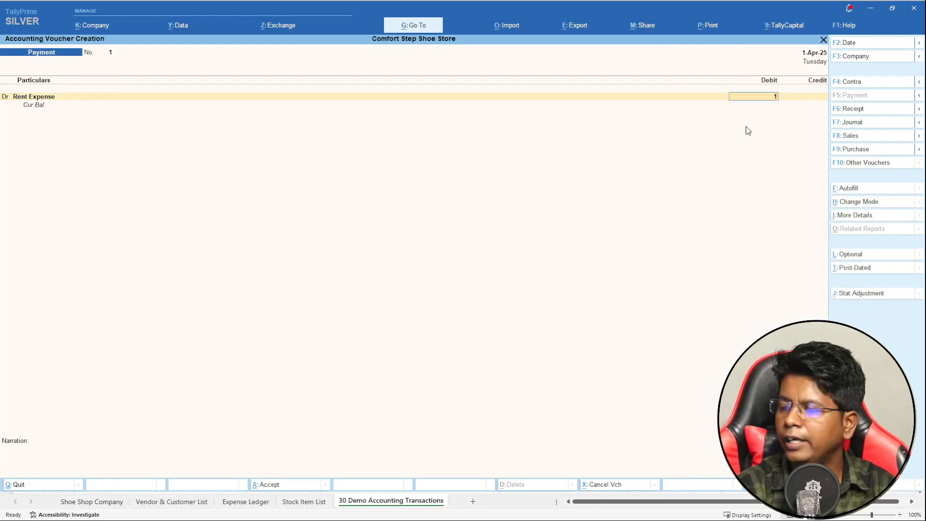
text(0000)
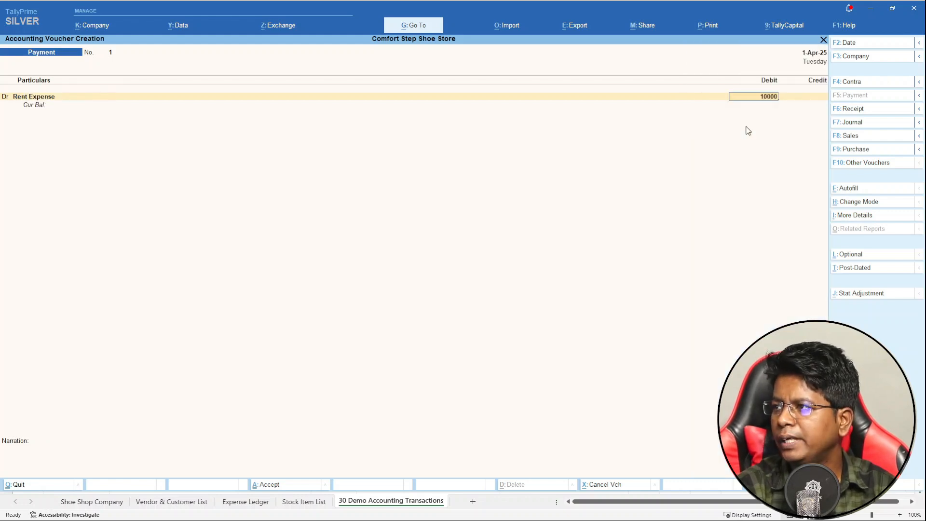
- Credit Cash for the 10,000 rent payment
key(Return)
key(Return)
text(Ca)
key(Down)
key(Return)
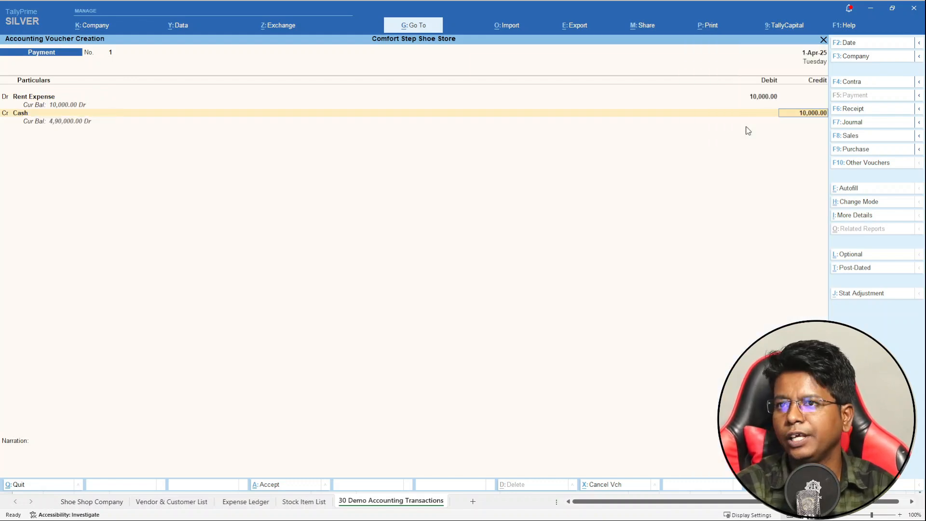
- Enter the narration "being rent paid for shop" and save the payment voucher
key(Return)
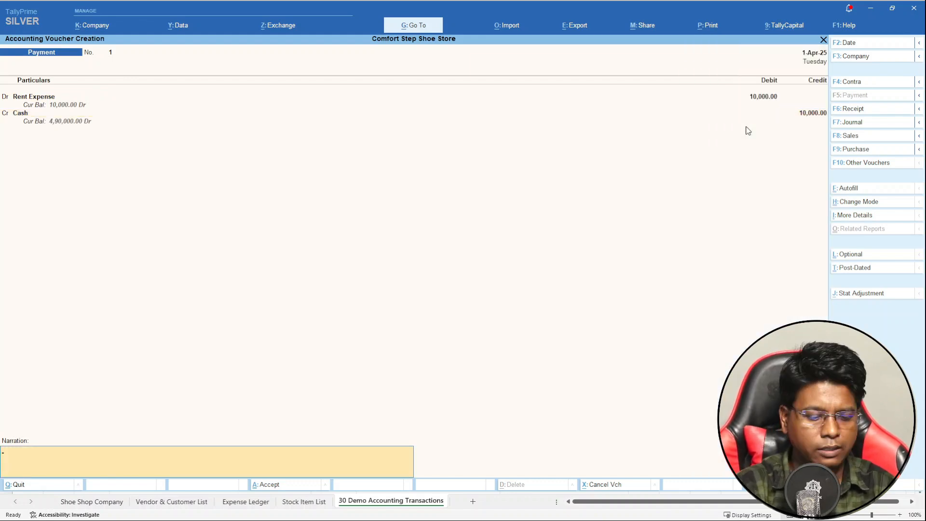
text(being rent paid for)
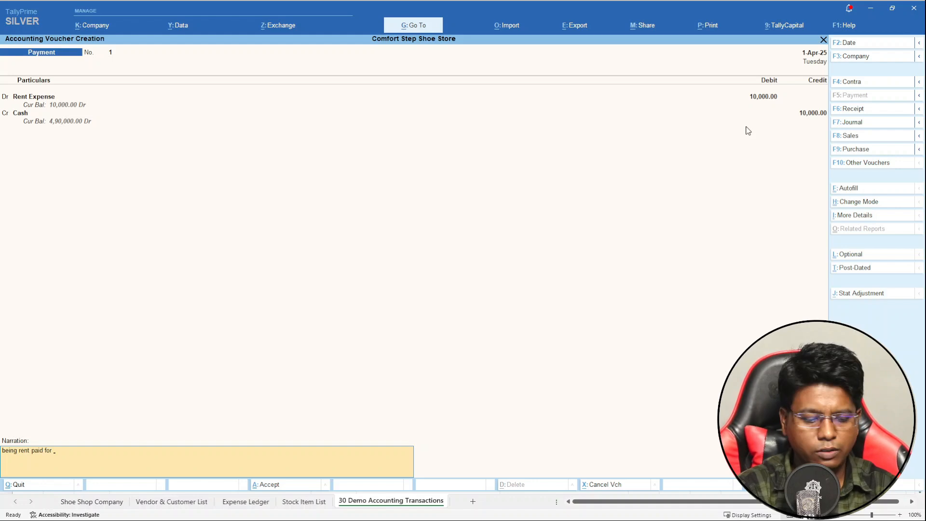
text(op)
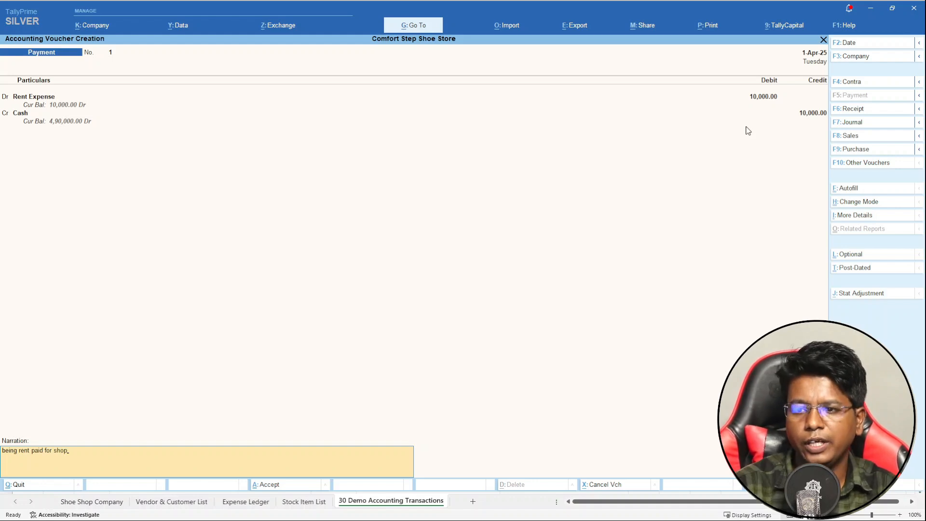
key(Return)
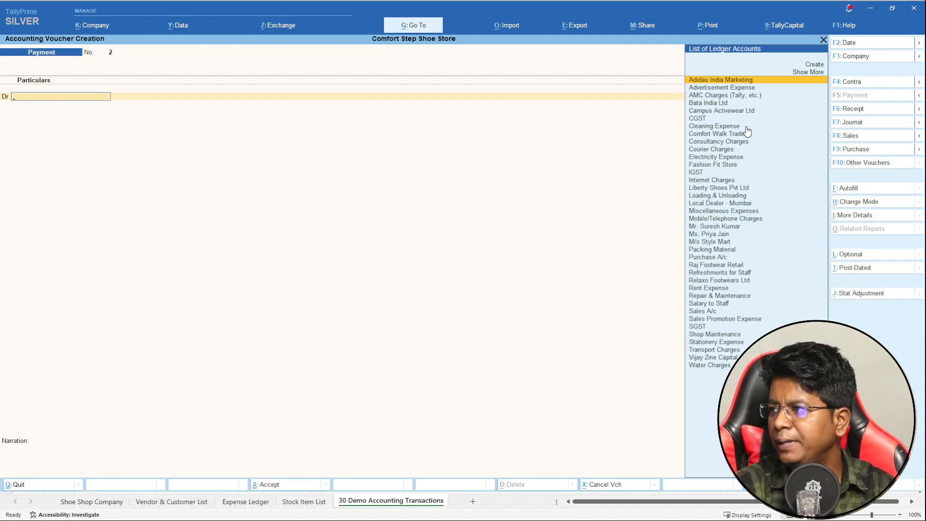
- Start a contra voucher and credit Cash with 390000
key(Escape)
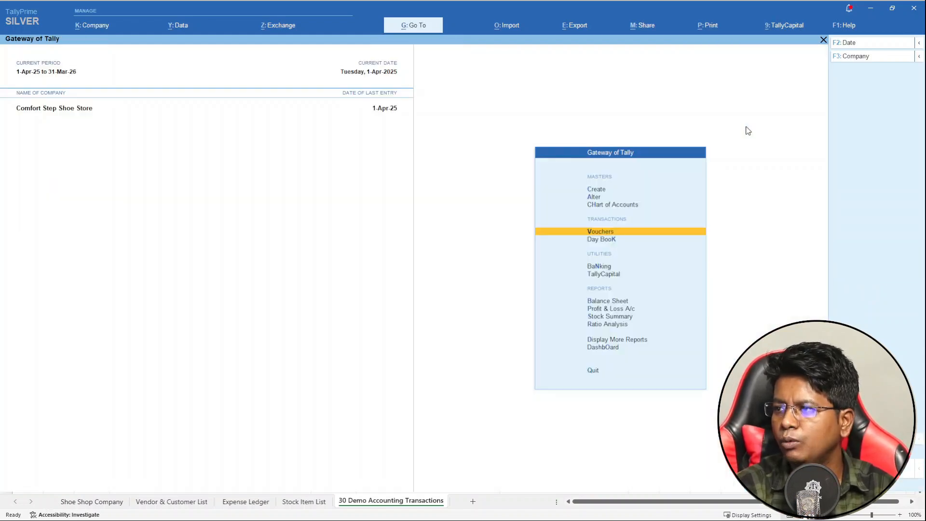
key(Return)
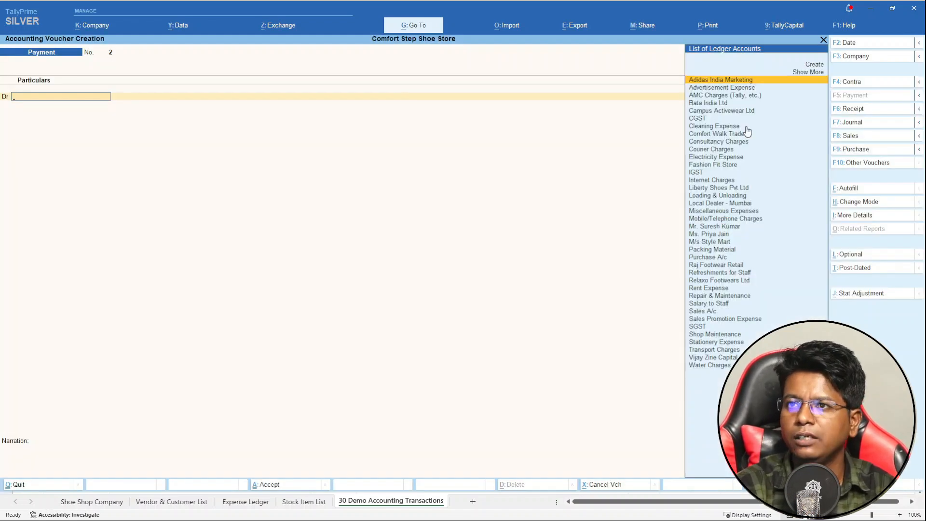
click(853, 85)
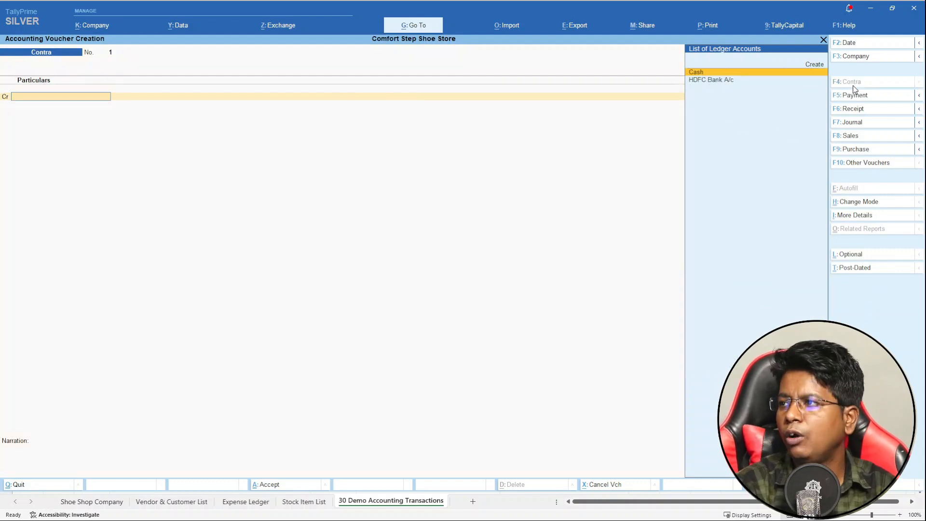
key(Return)
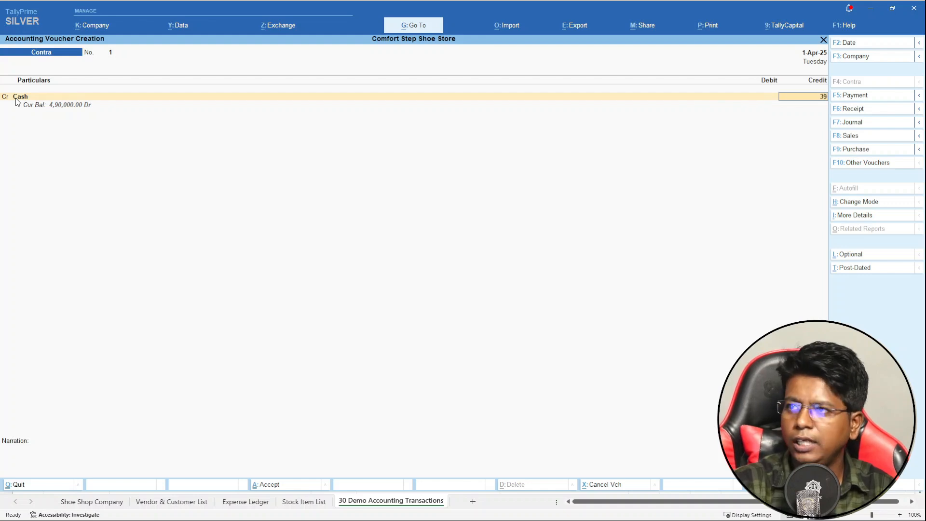
text(0000)
key(Return)
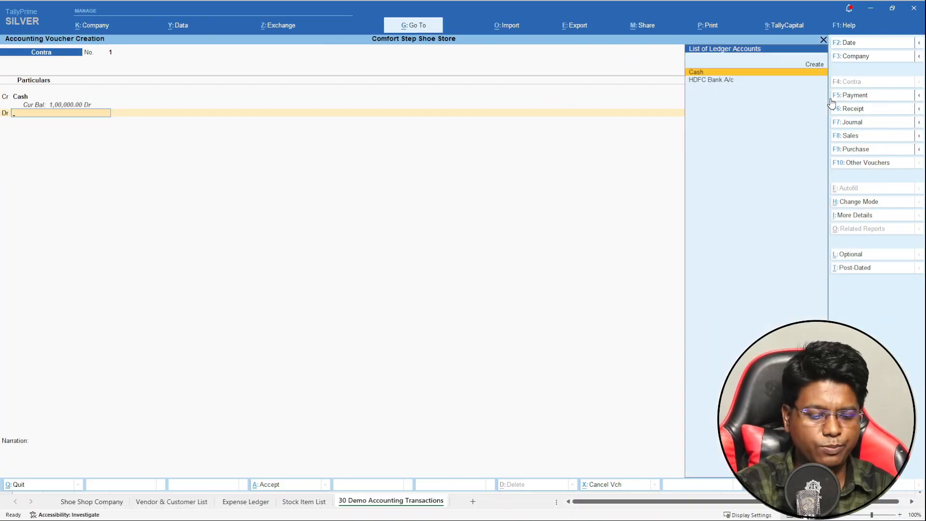
- Debit HDFC Bank A/c with 3,90,000 in the contra voucher and go on to its cash denominations
text(h)
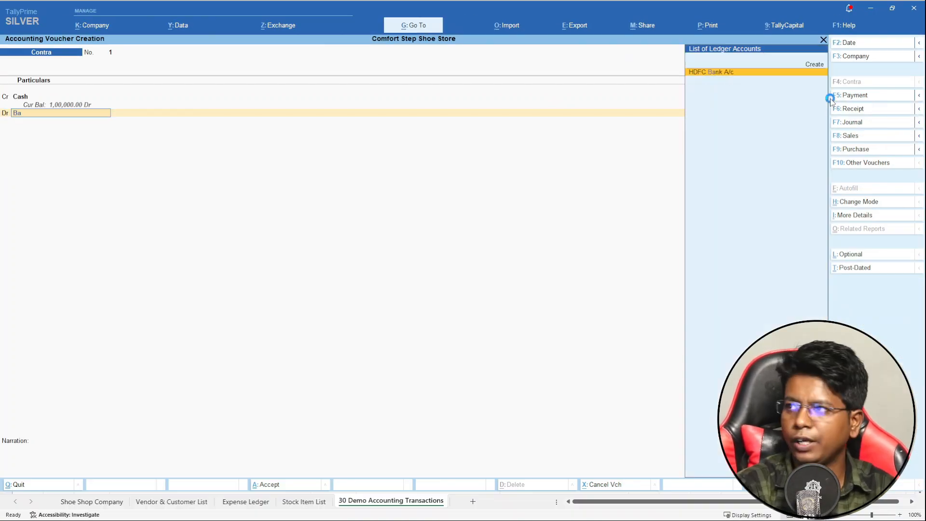
key(Return)
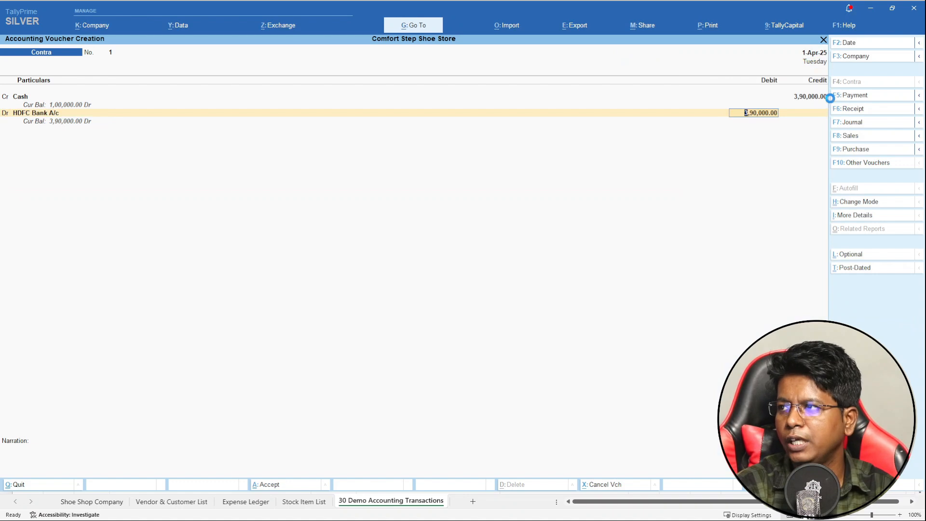
key(Return)
key(Return)
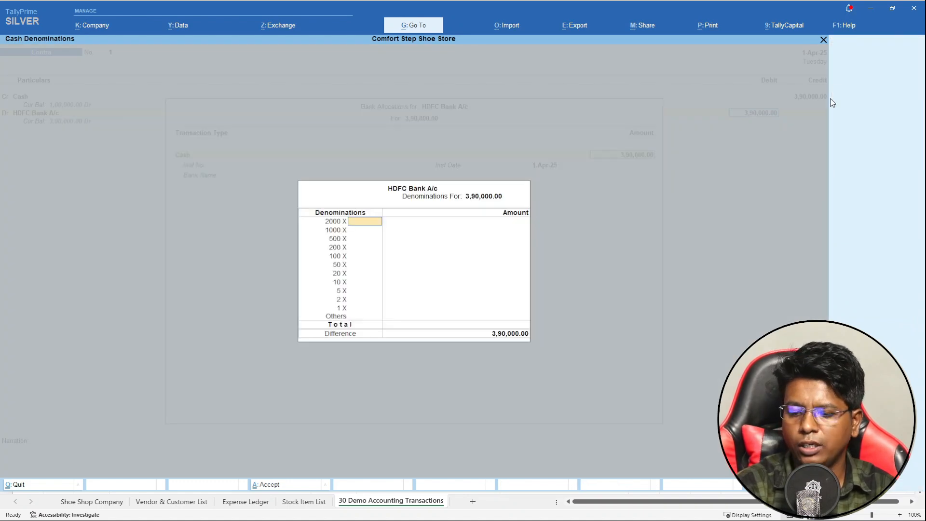
- Leave all cash denominations blank and accept the bank allocation for the HDFC Bank A/c deposit
key(Return)
key(Return)
key(Return)
key(Return)
key(Return)
key(Return)
key(Return)
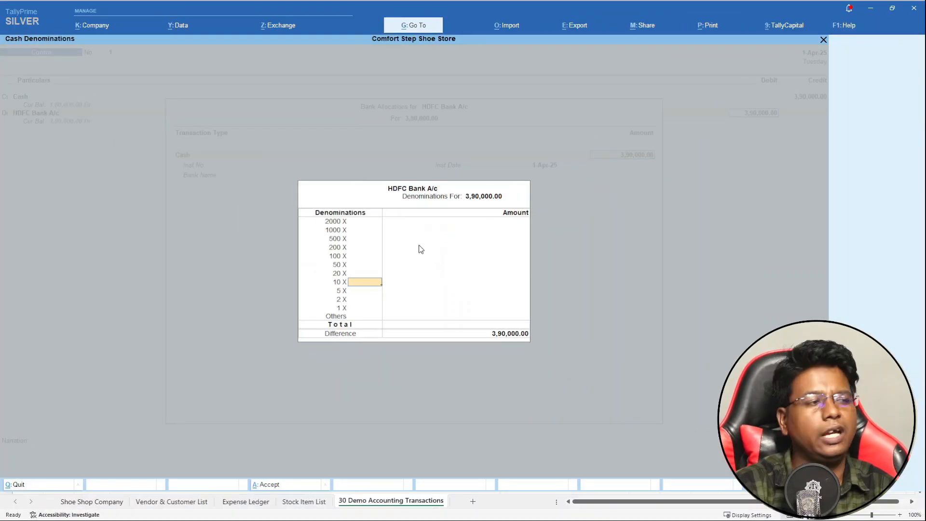
key(Return)
key(Return)
key(Return)
key(Return)
key(Return)
key(Return)
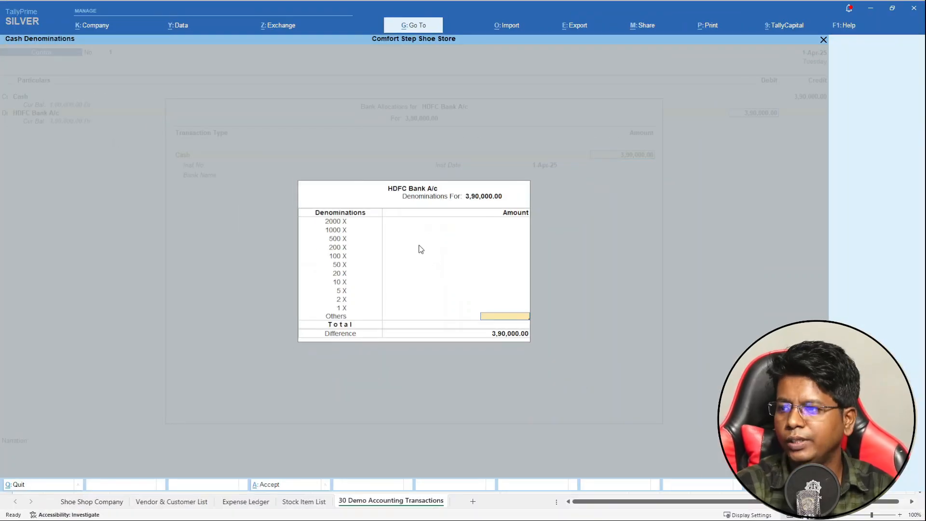
key(Return)
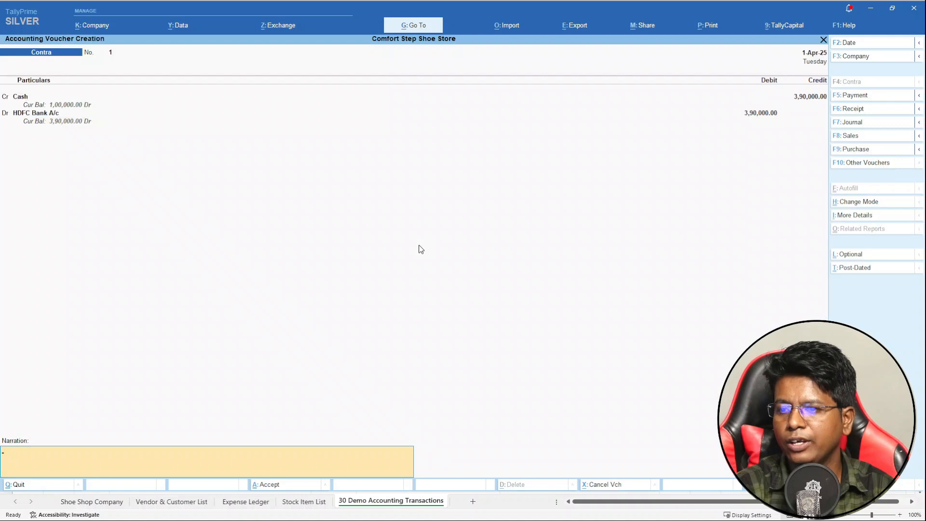
- Enter the narration "being cash deposited to the bank" and save the contra voucher
text(being )
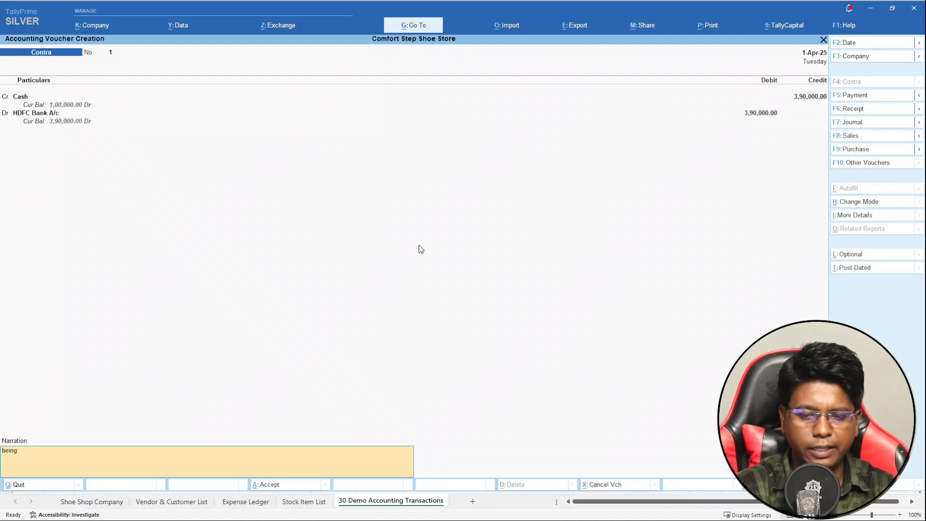
text(cash)
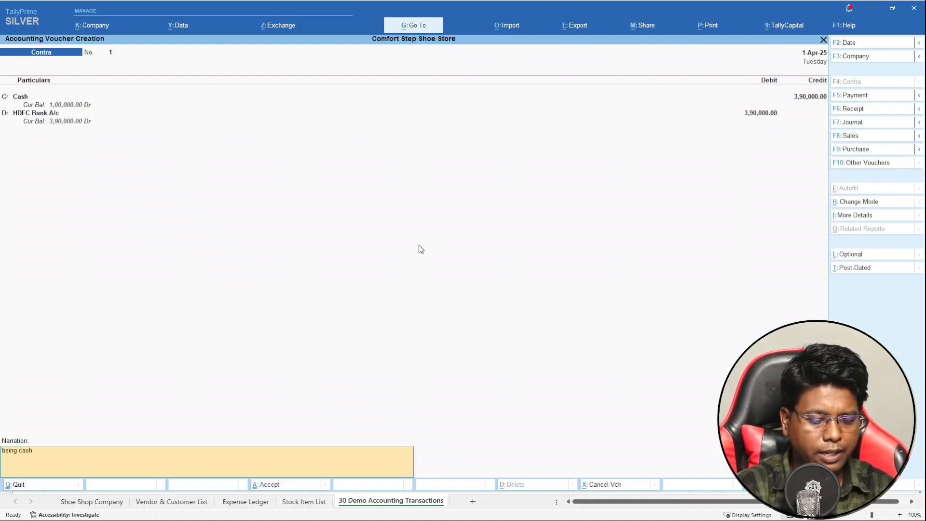
text( deposited to)
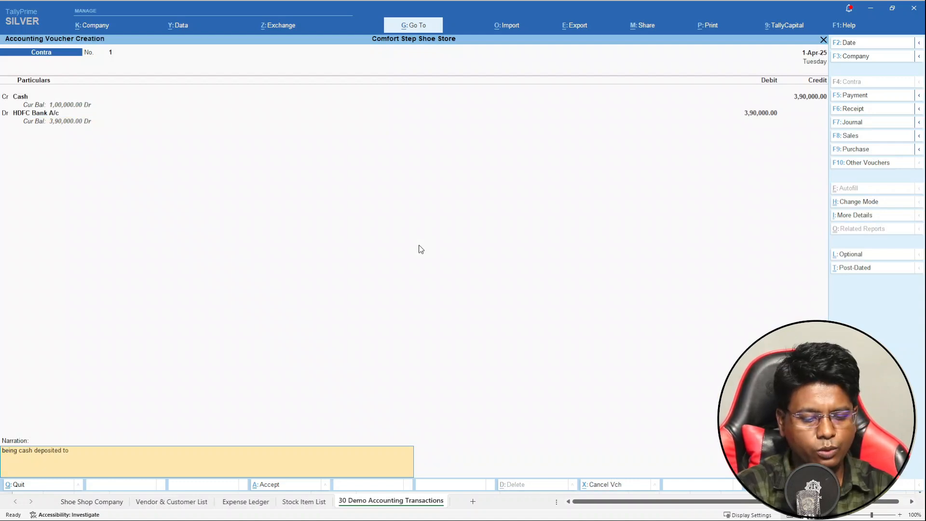
text( the bank)
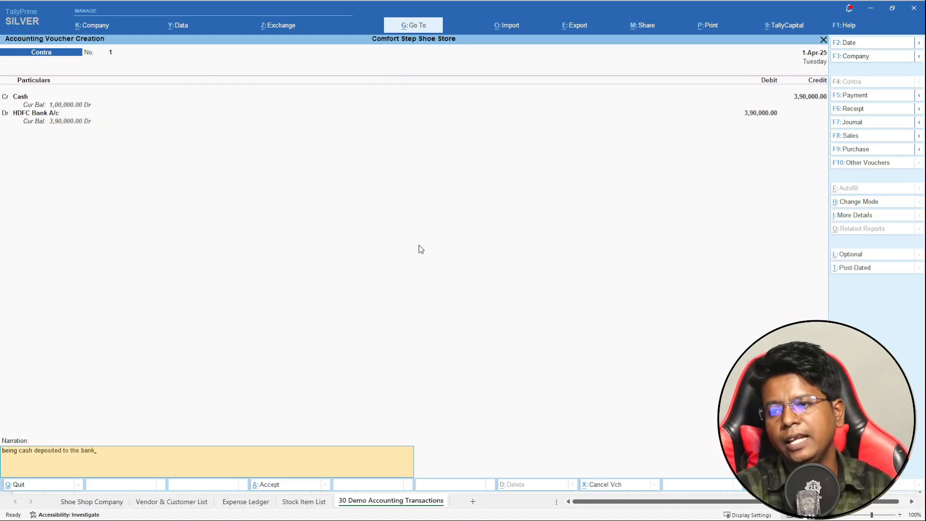
key(Return)
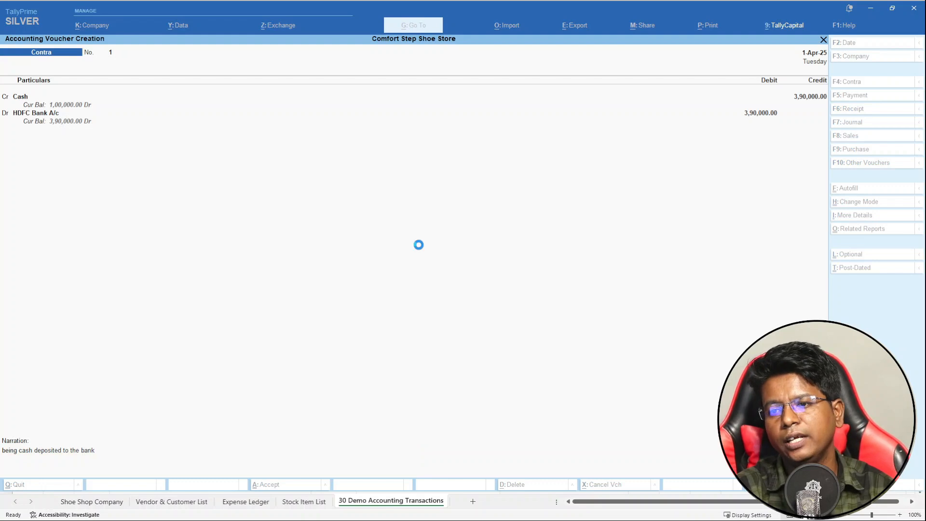
- Examine the Cash-in-Hand and Bank Accounts figures under Current Assets in the detailed Balance Sheet
key(Escape)
key(Down)
key(Down)
key(Down)
key(Down)
key(Return)
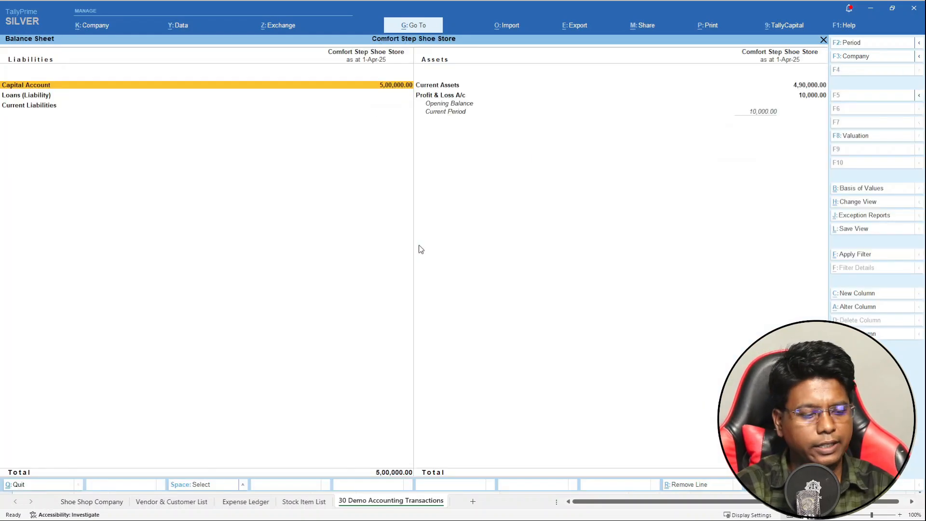
key(Right)
key(Down)
key(Down)
key(Down)
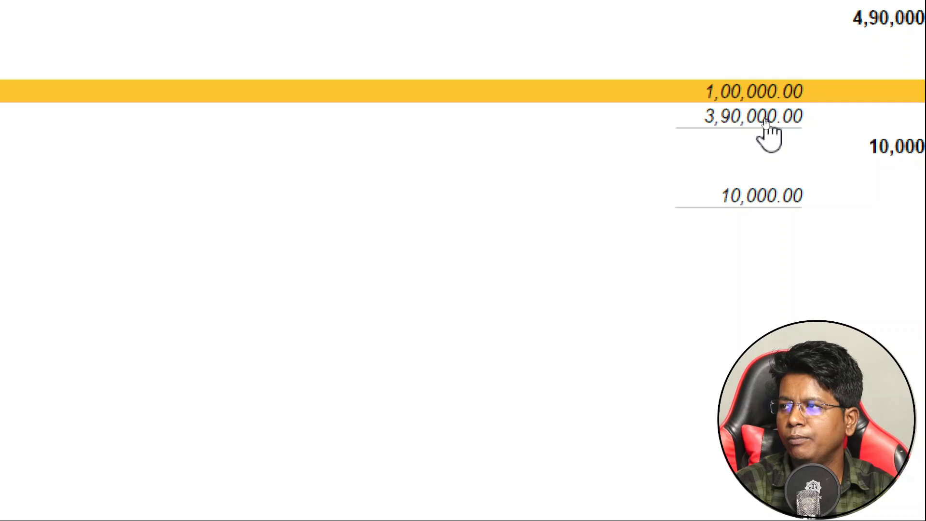
click(764, 122)
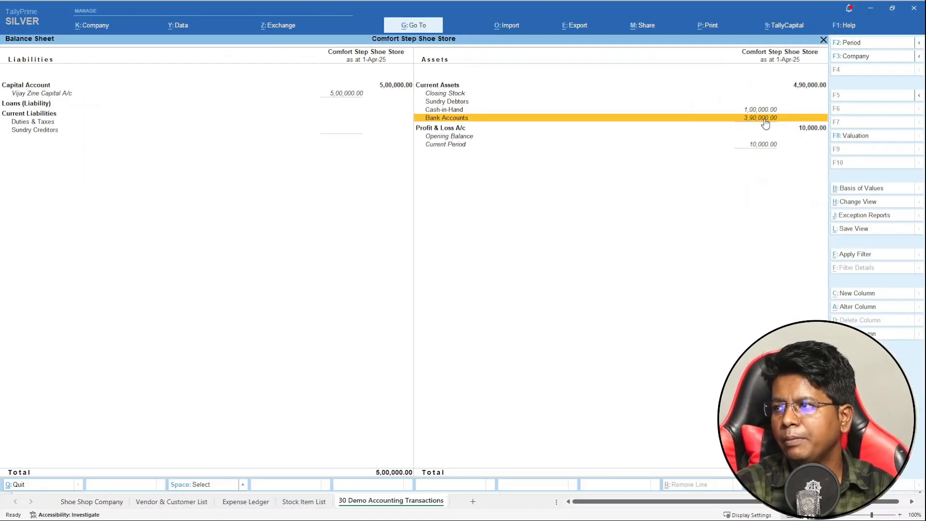
- Examine the Rent Expense entry under Indirect Expenses in the detailed Profit & Loss A/c
key(Escape)
key(Down)
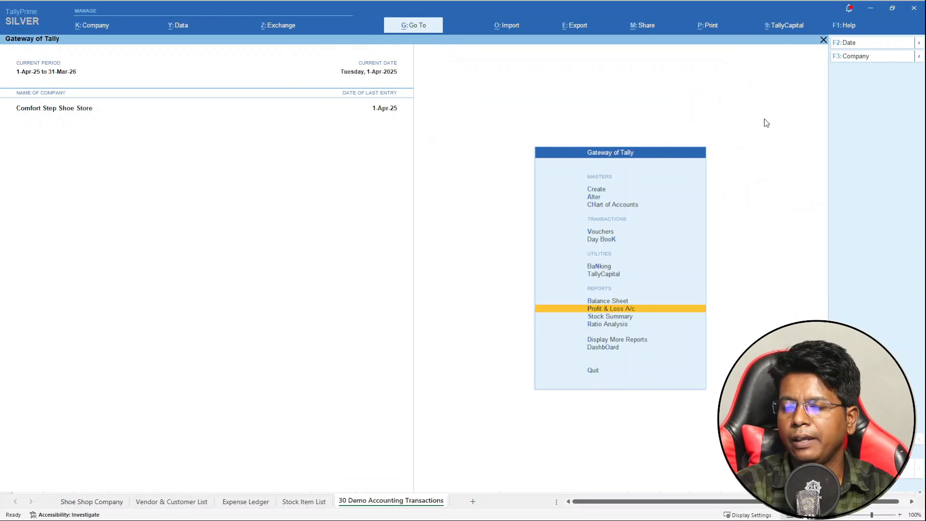
key(Return)
key(Down)
key(Down)
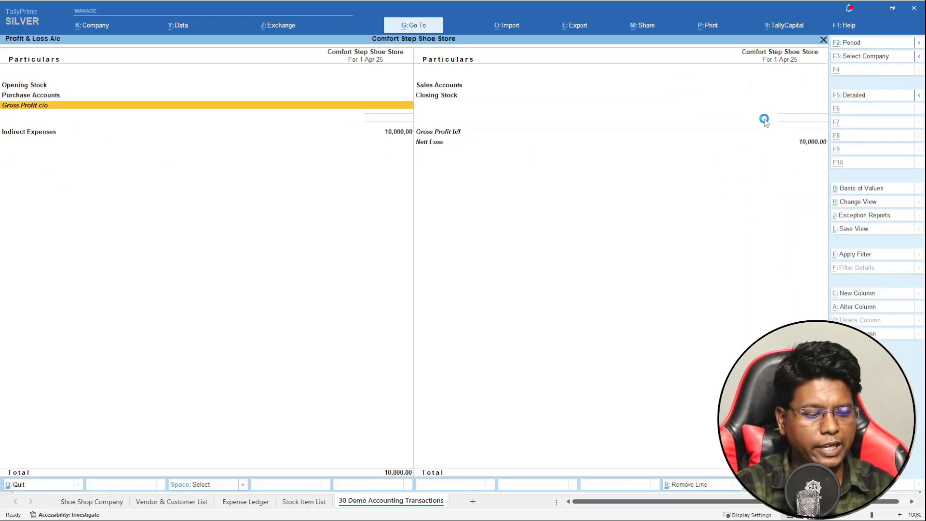
key(alt+F5)
key(Down)
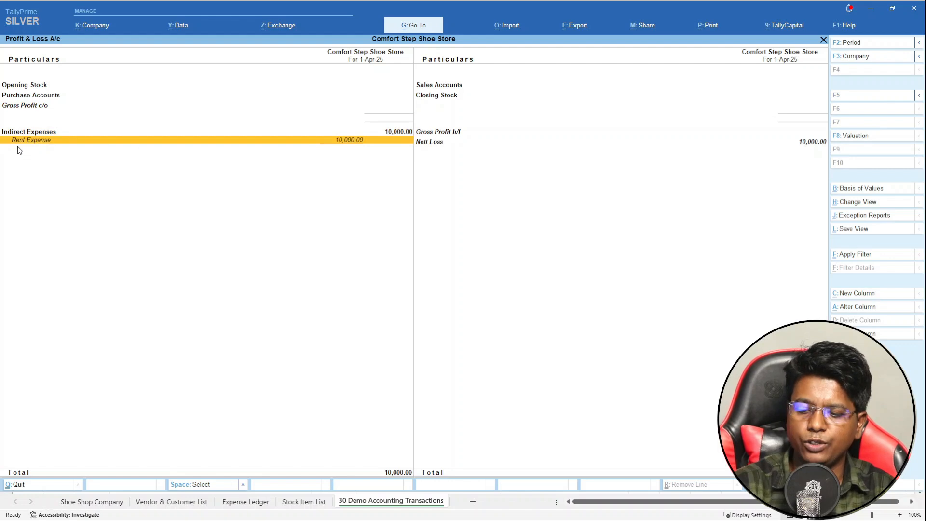
- Switch to the Excel transaction list to read transaction 3, the Nike shoe purchase from Bata Ltd, and return to TallyPrime
key(alt+Tab)
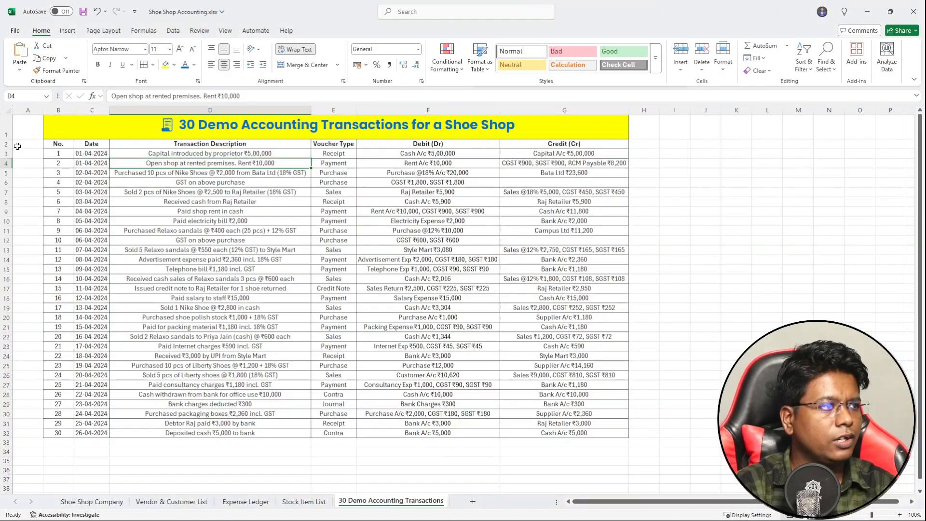
key(Down)
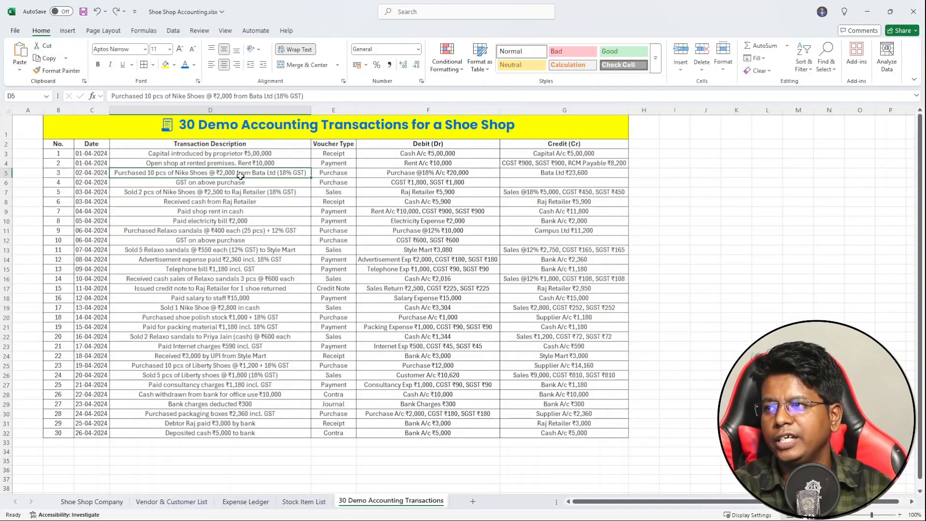
key(alt+Tab)
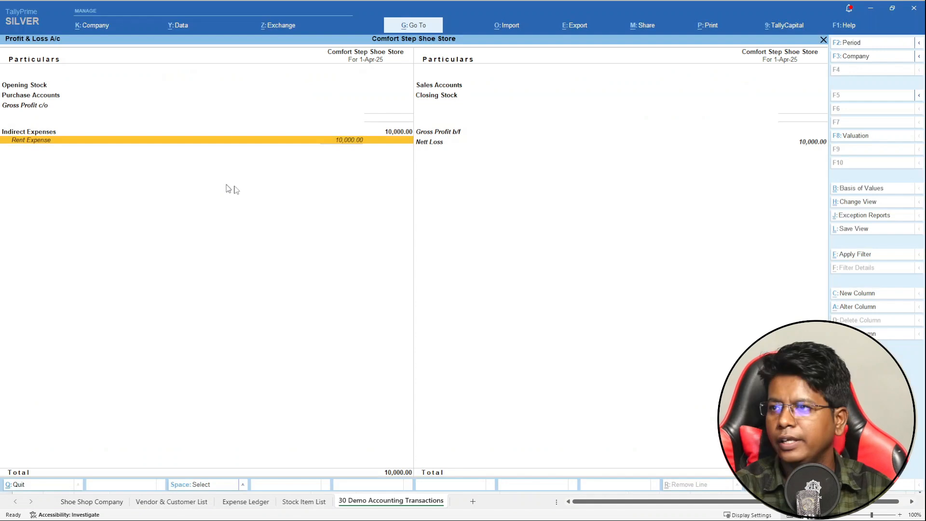
- Leave the Profit & Loss report and start a purchase voucher
key(Escape)
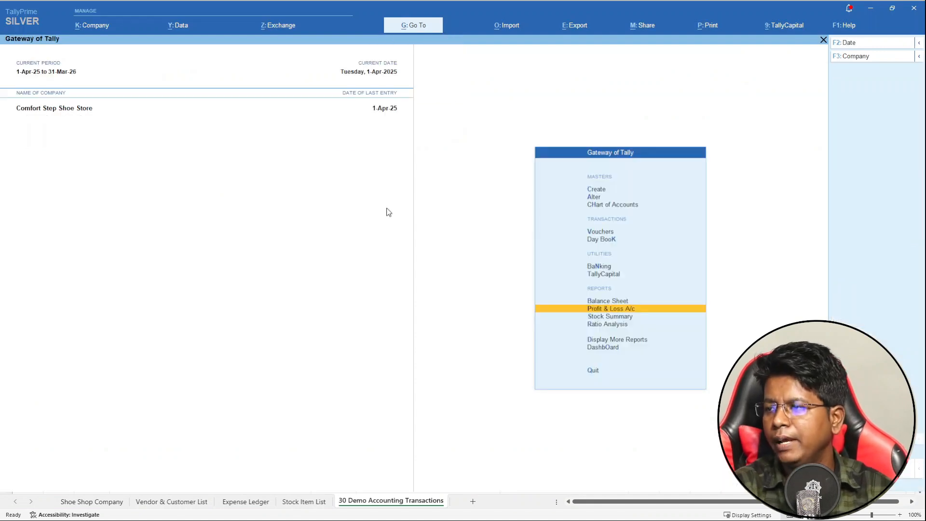
key(Up)
key(Up)
key(Up)
key(Up)
key(Up)
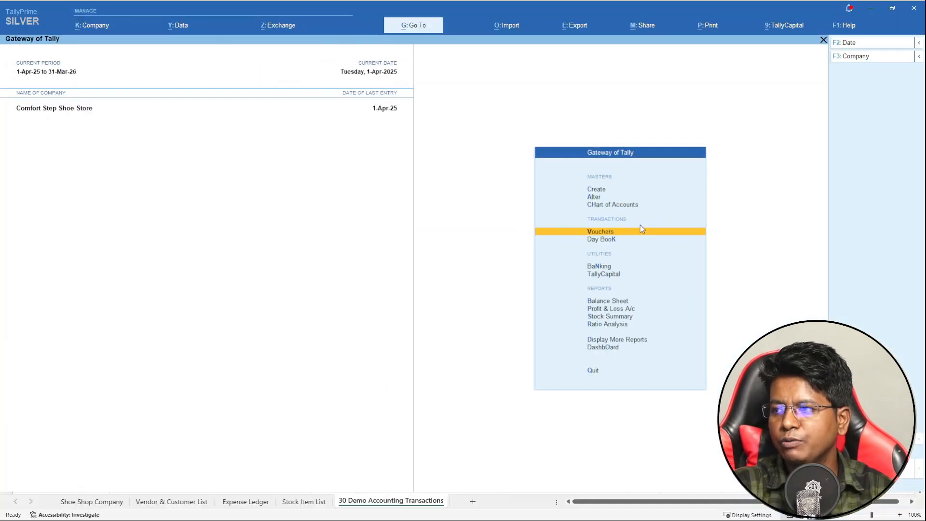
key(Return)
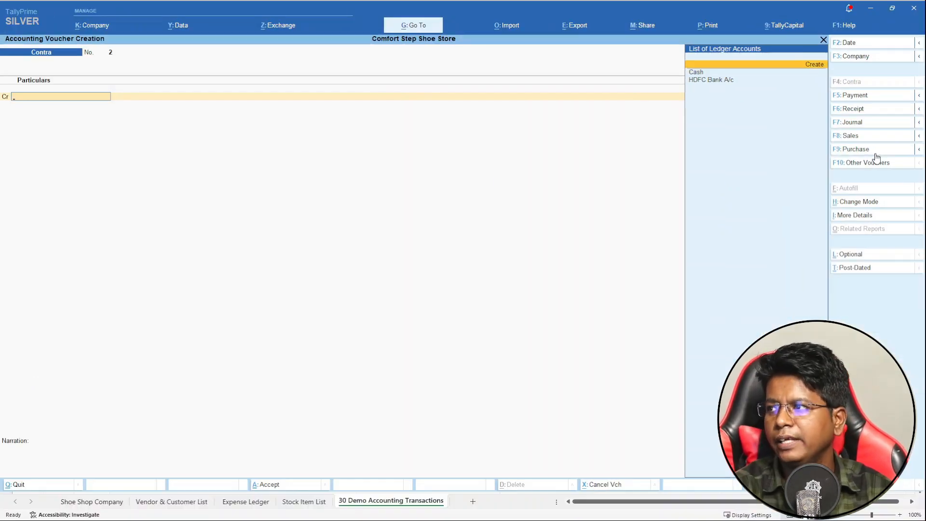
click(875, 153)
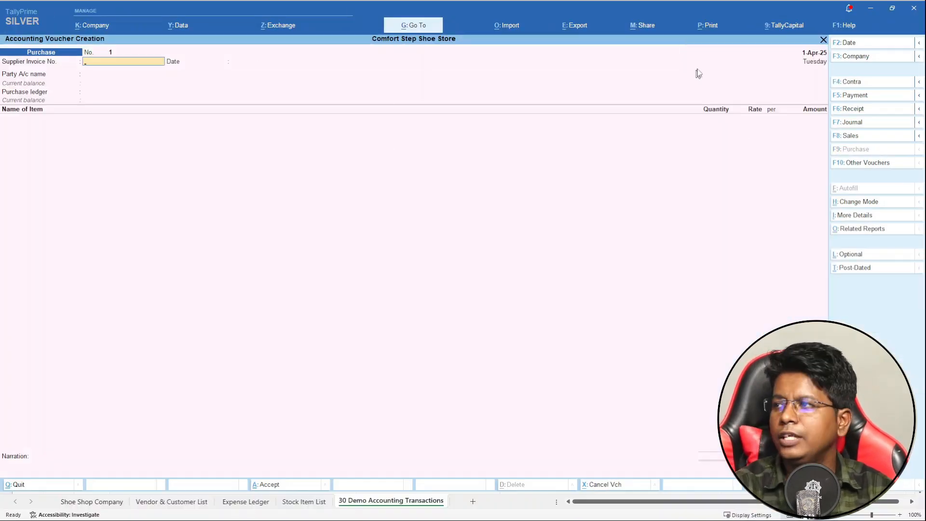
- Check the date of transaction 3 in the Excel list and return to the TallyPrime purchase voucher
key(alt+Tab)
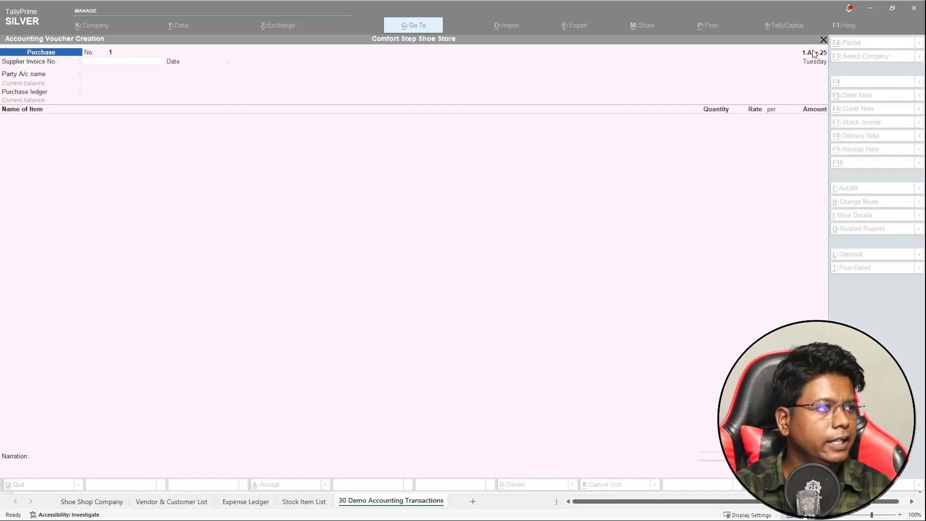
click(62, 175)
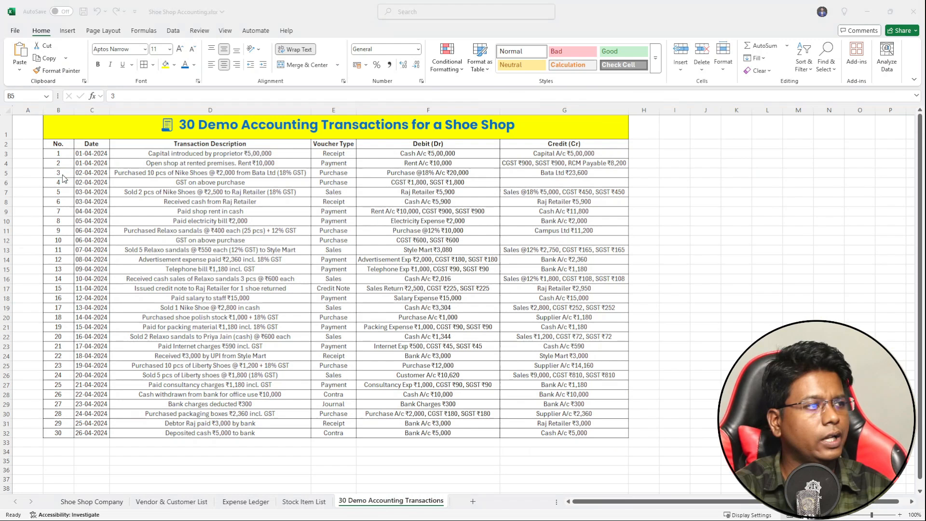
key(alt+Tab)
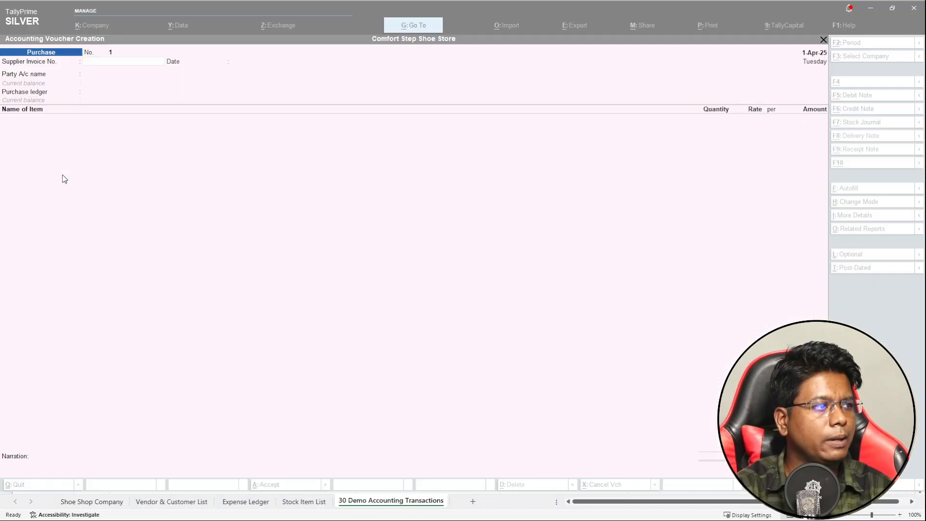
- Set the purchase voucher date to 2-4-2025 and leave the supplier invoice number blank
key(F2)
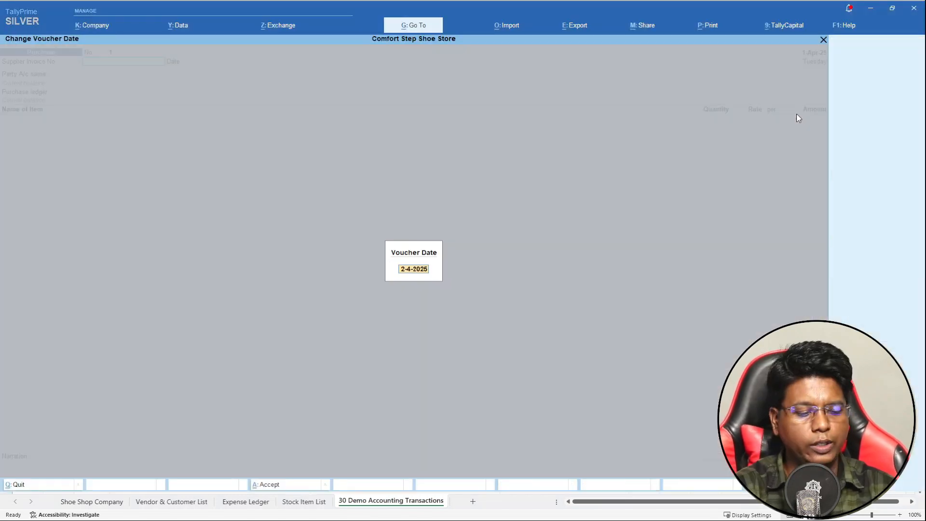
key(Return)
key(Return)
key(Return)
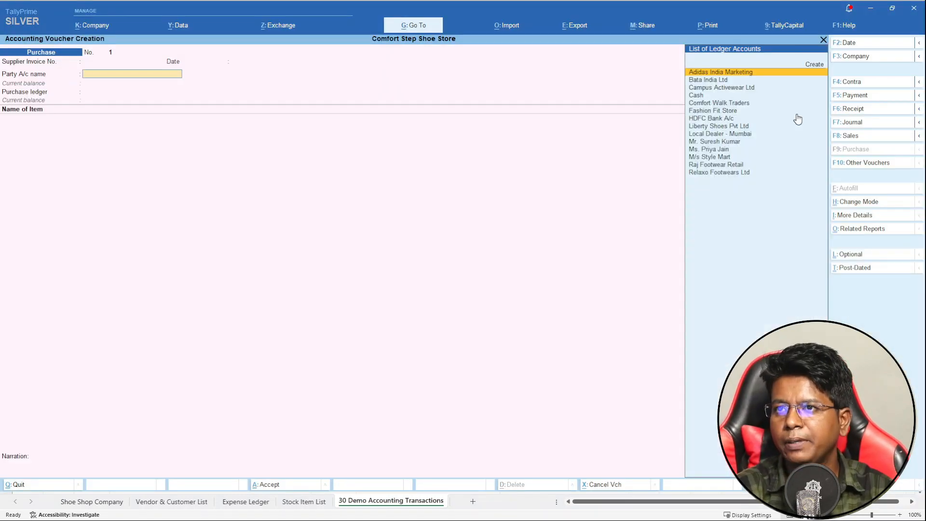
- Set the purchase voucher's party to Bata India Ltd, leaving the receipt details blank and keeping the default party details
text(Ba)
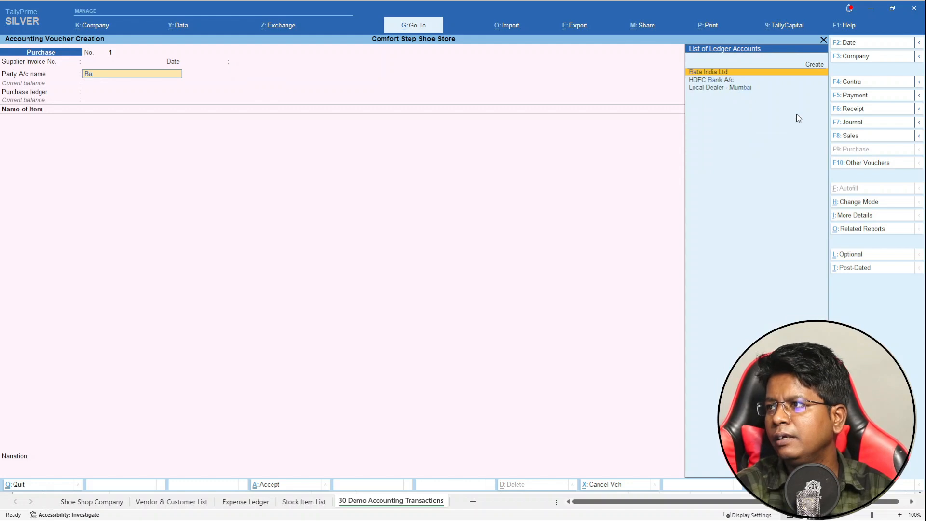
key(Return)
key(Return)
key(Return)
key(Return)
key(Return)
key(Return)
key(Return)
key(Return)
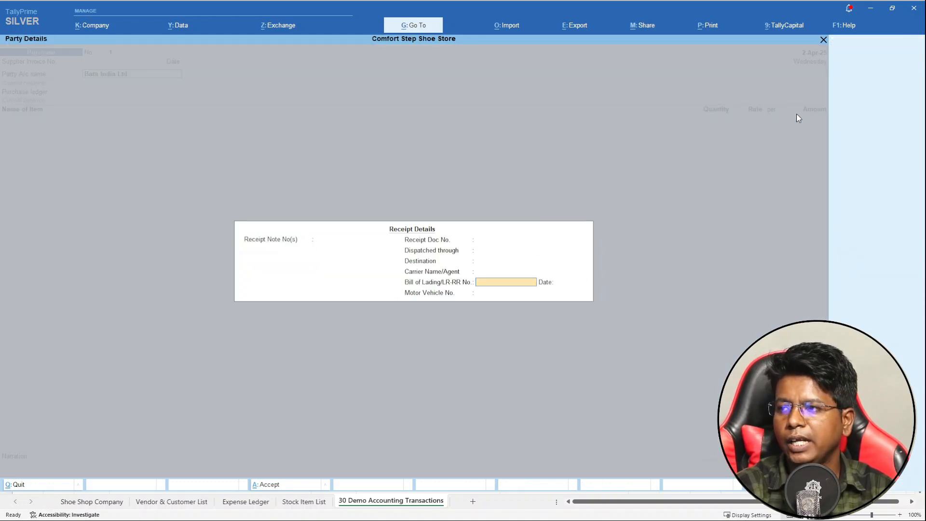
key(Return)
key(Return)
key(Return)
key(Return)
key(Return)
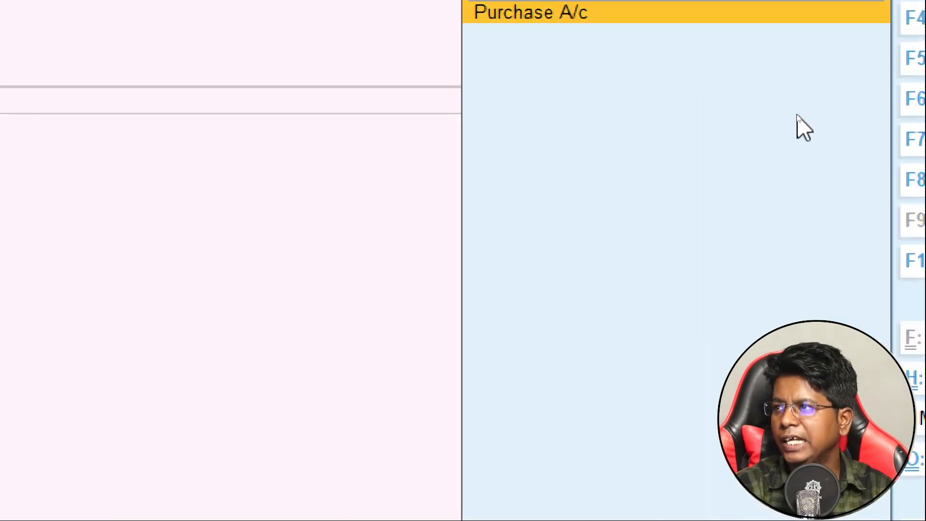
- Choose Purchase A/c as the purchase ledger, review its ledger settings and accept them as they are
key(Return)
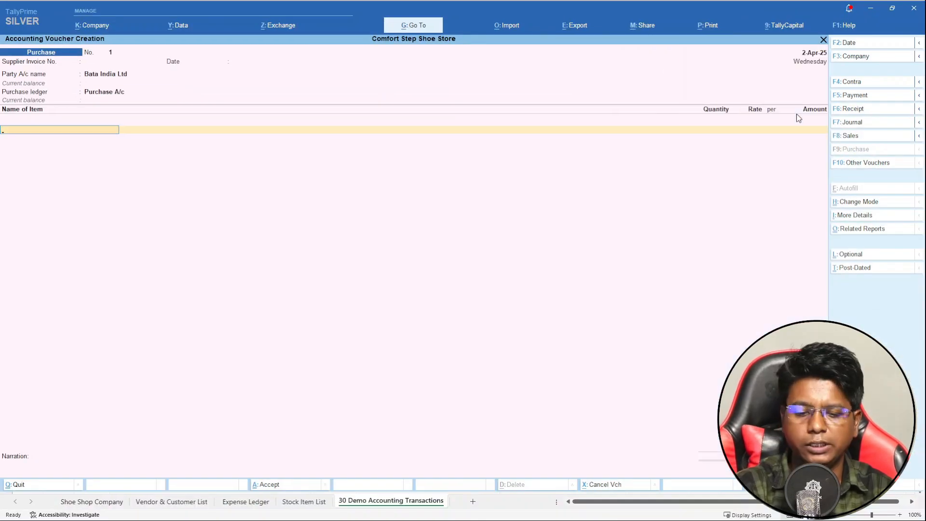
key(BackSpace)
key(ctrl+Return)
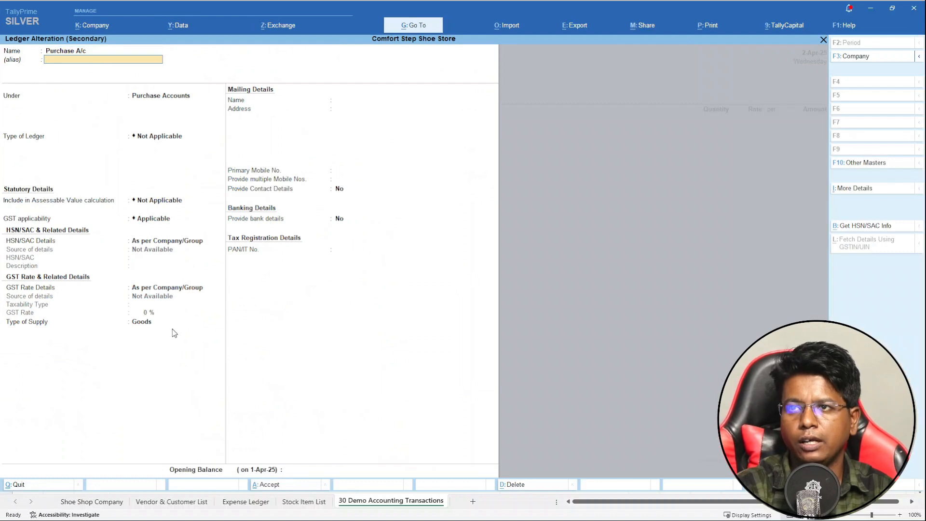
key(ctrl+a)
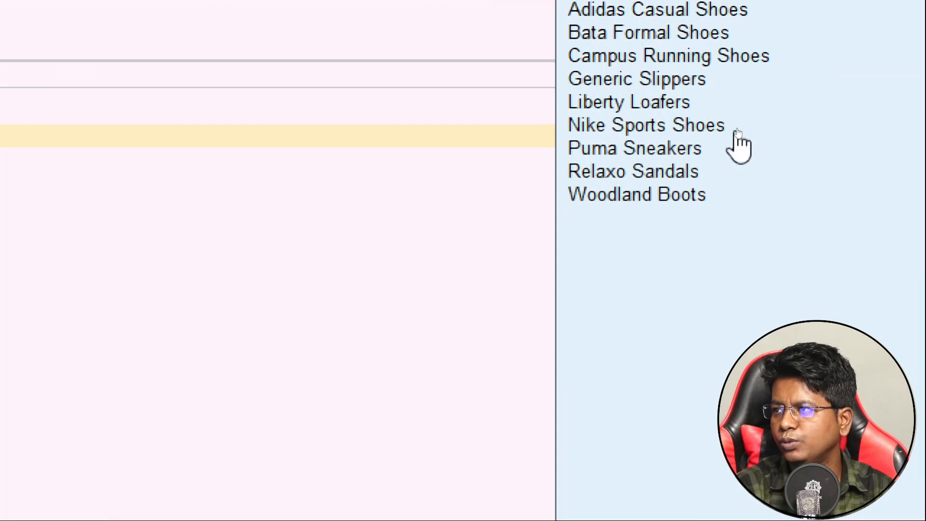
- Add Nike Sports Shoes as the voucher's stock item and allocate it to Godown
key(Down)
key(Down)
key(Down)
key(Down)
key(Down)
key(Down)
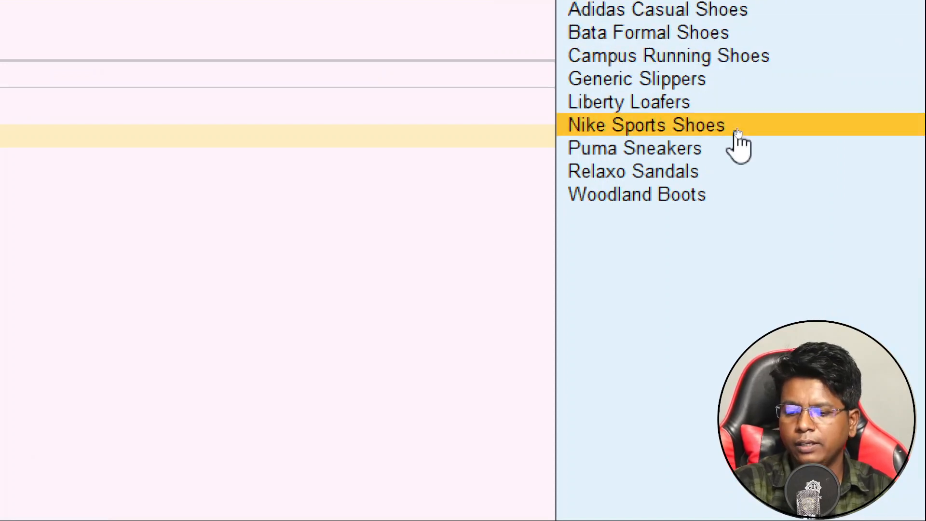
key(Return)
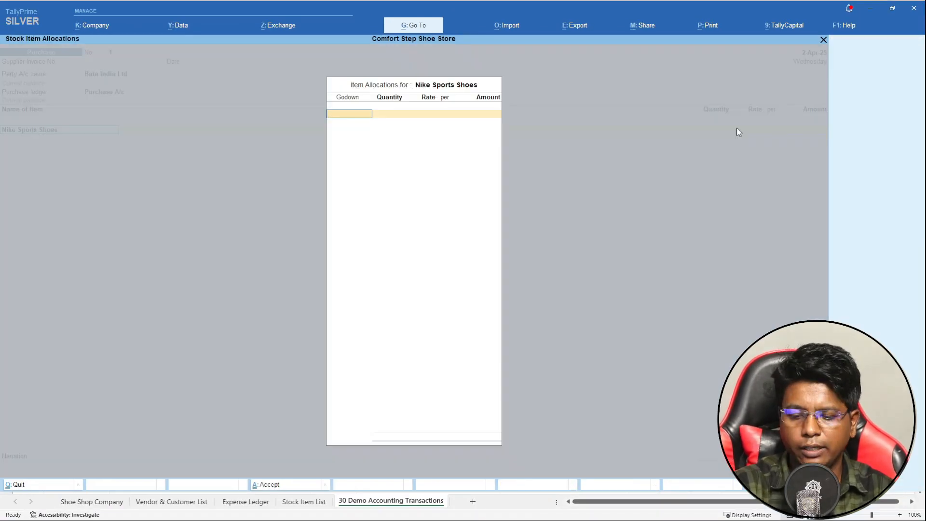
key(Down)
key(Return)
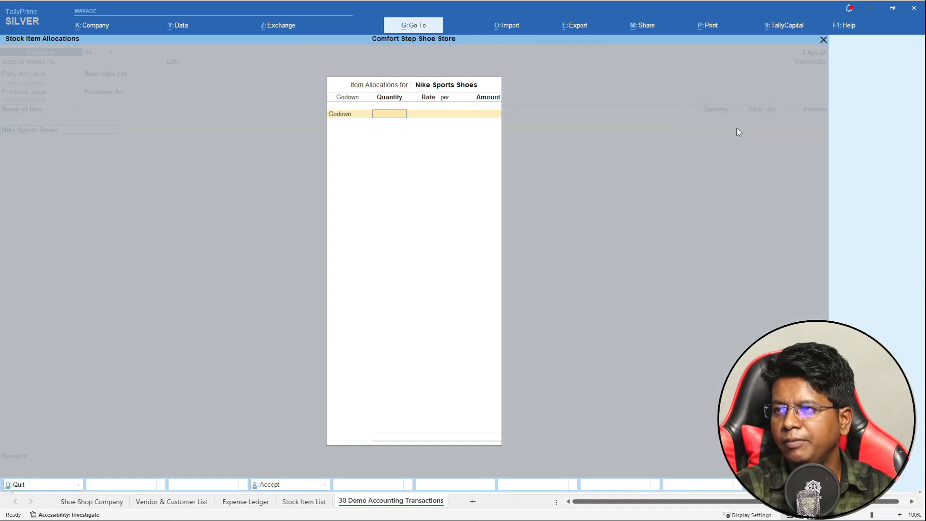
- Enter 10 Pcs at a rate of 2,000 for Nike Sports Shoes and finish the item list
text(10)
key(Return)
text(2,00)
text(000)
key(Return)
key(Return)
key(Return)
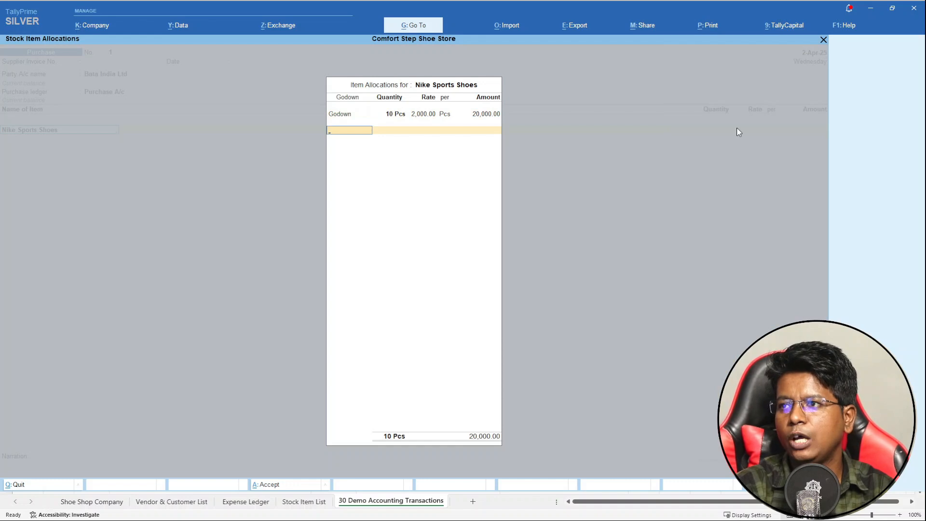
key(Return)
key(Return)
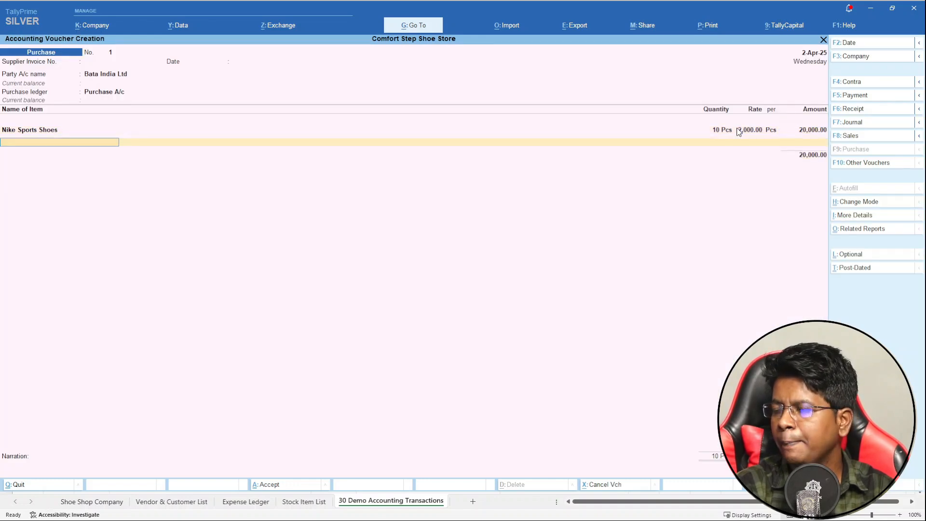
key(Return)
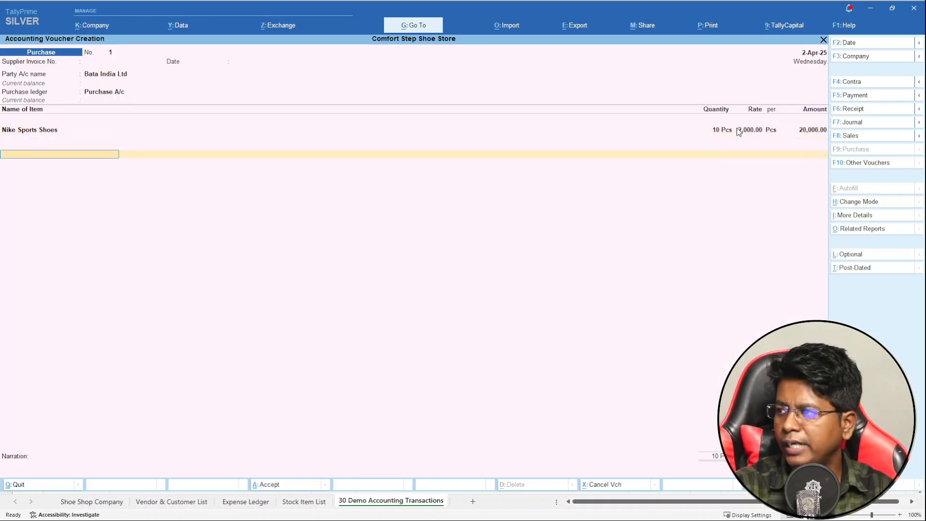
- Examine the detailed GST Tax Analysis of the purchase voucher, including its CGST and SGST/UTGST lines, and return to the voucher
click(858, 232)
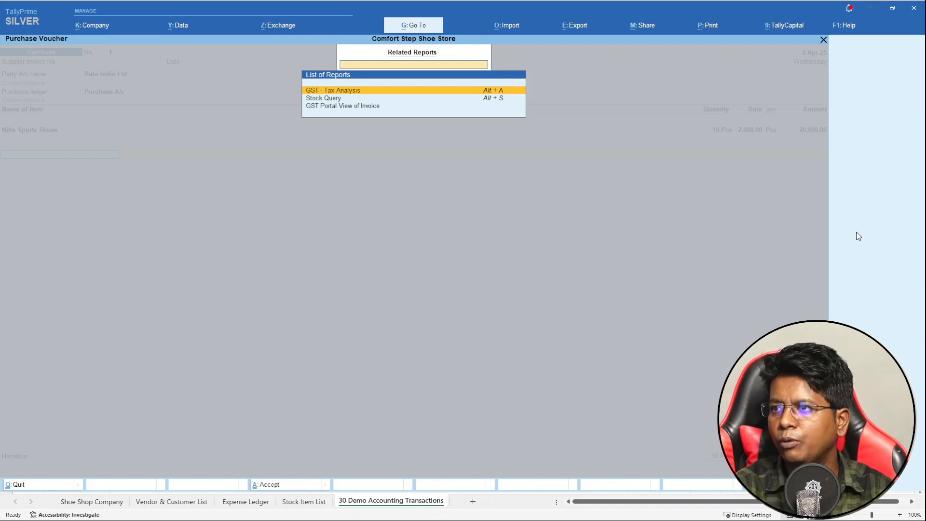
key(Return)
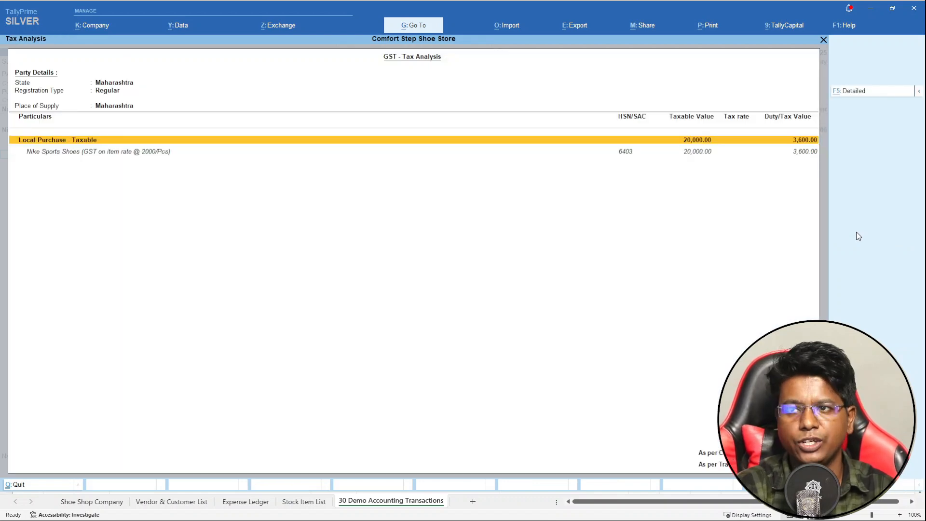
key(F5)
key(Down)
key(Down)
key(Down)
key(Down)
key(Down)
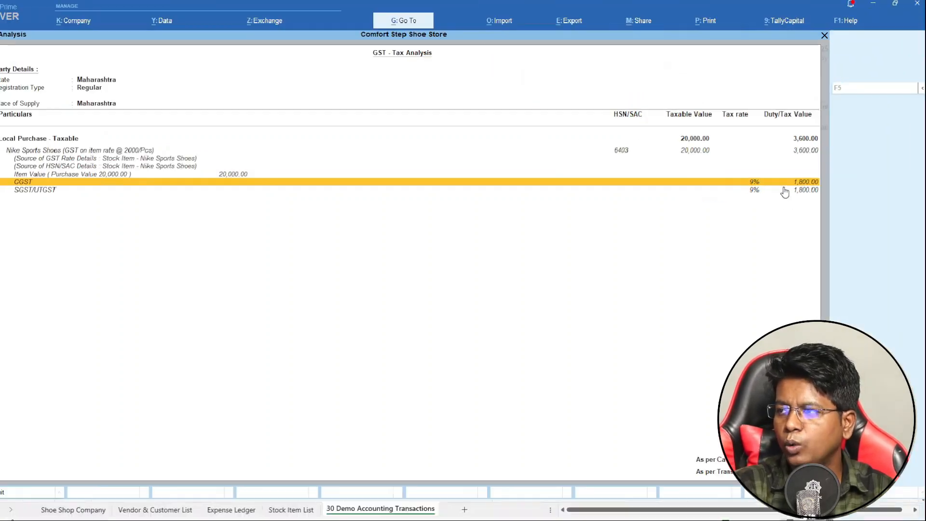
key(Escape)
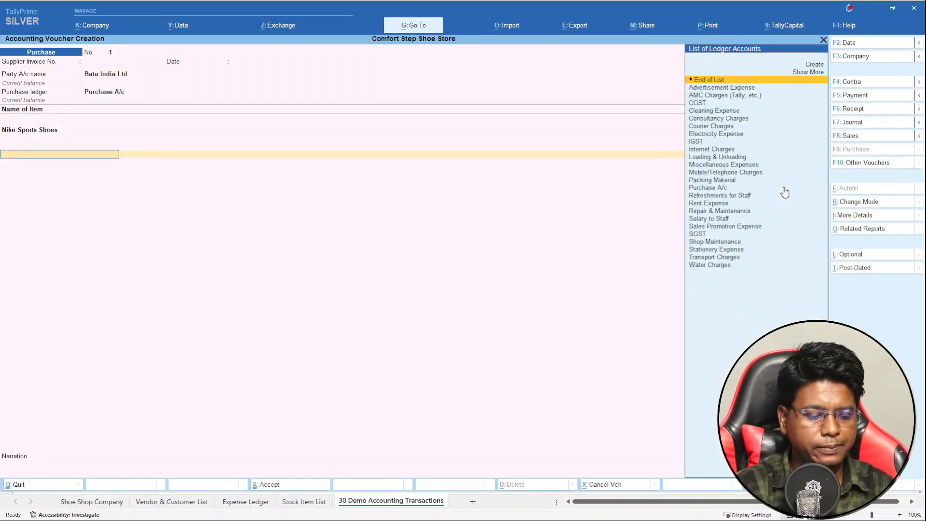
- Add the CGST and SGST ledgers to the purchase voucher with their automatically calculated amounts
key(Down)
key(Down)
key(Down)
key(Return)
key(Return)
key(Return)
text(sg)
key(Return)
key(Return)
key(Return)
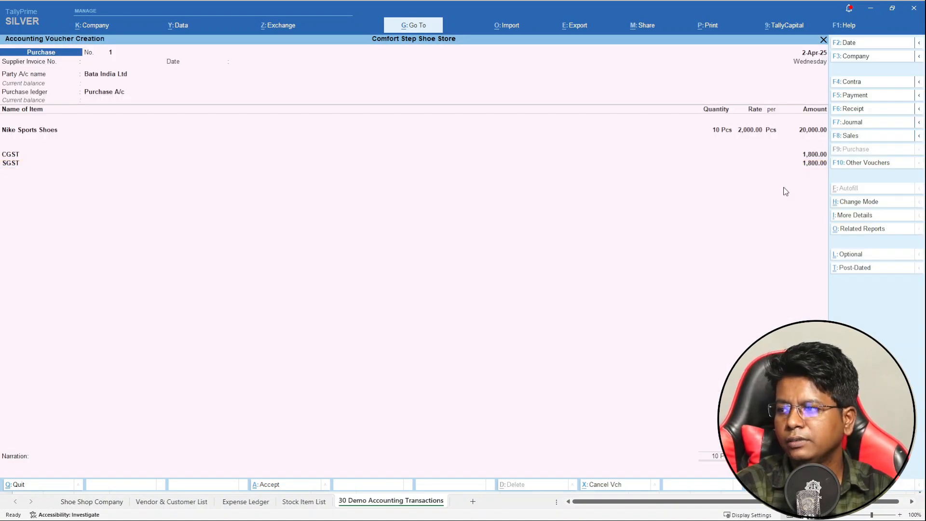
- Finish the purchase voucher's ledger entries, leave the narration blank and save the voucher
key(Return)
key(Return)
key(Return)
key(Return)
key(Return)
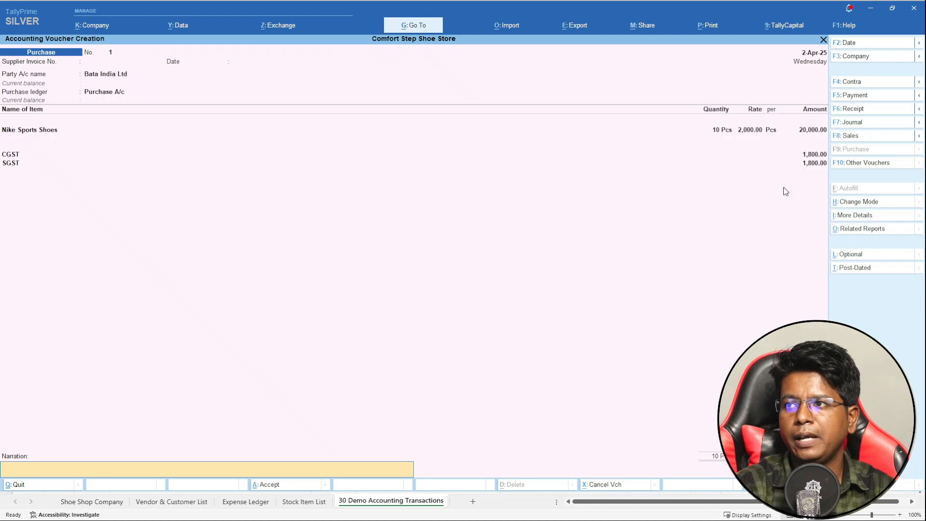
key(Return)
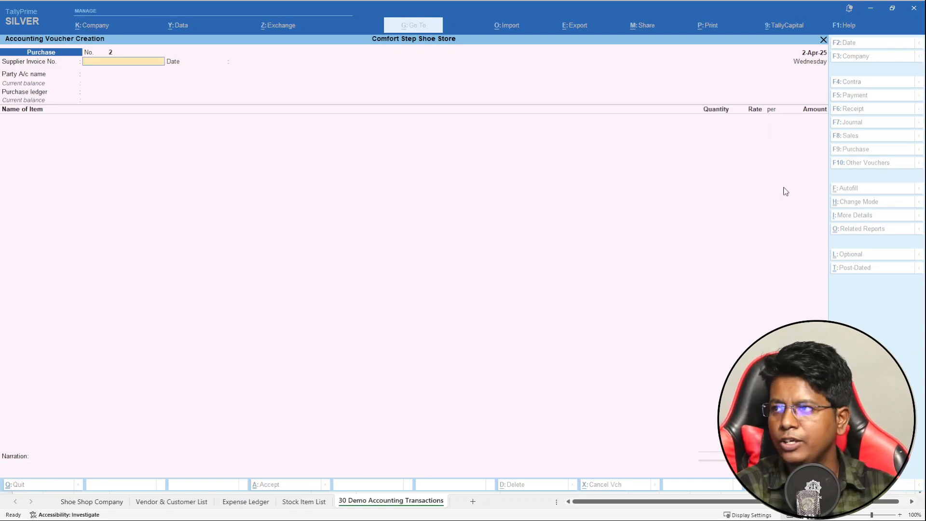
- Leave voucher entry and examine the detailed Balance Sheet, checking Closing Stock under Current Assets
key(Escape)
key(Down)
key(Down)
key(Down)
key(Down)
key(Return)
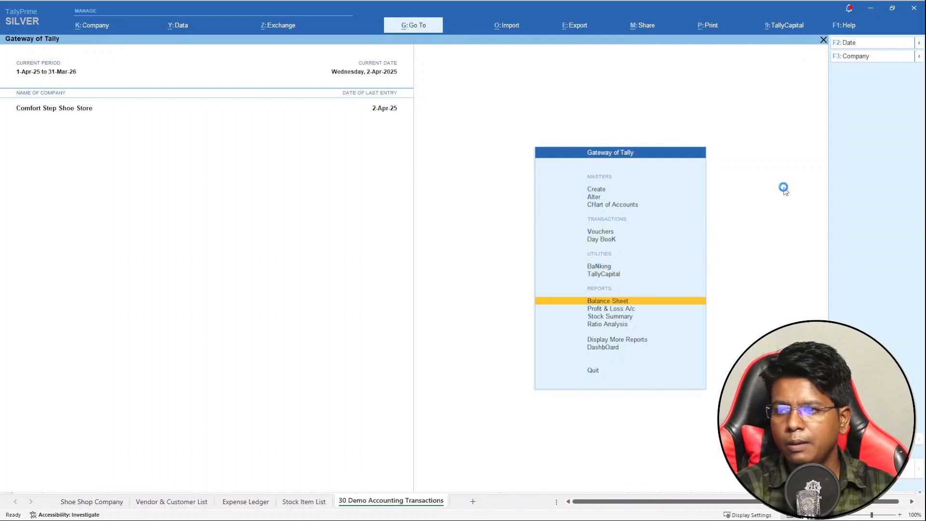
key(alt+F1)
key(Right)
key(Down)
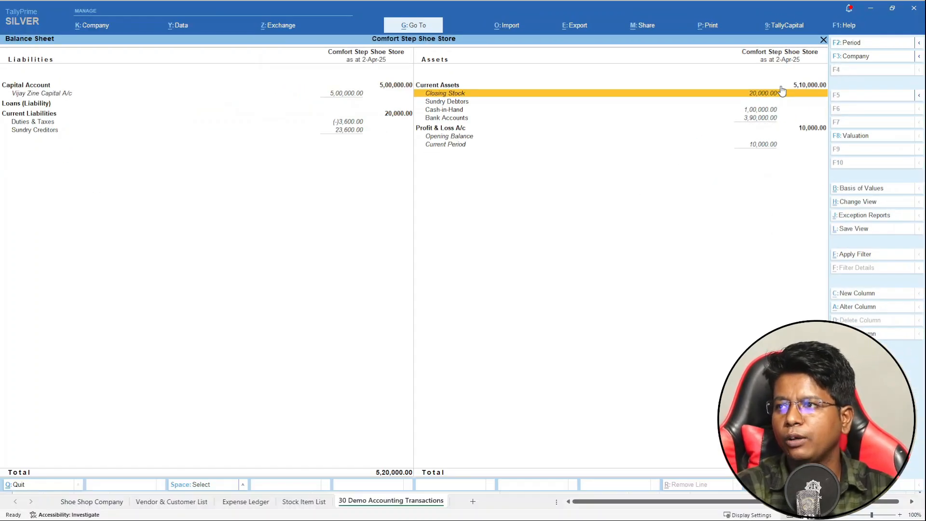
- Leave the Balance Sheet, examine the detailed Stock Summary for Nike Sports Shoes and close the report
key(Escape)
key(Down)
key(Down)
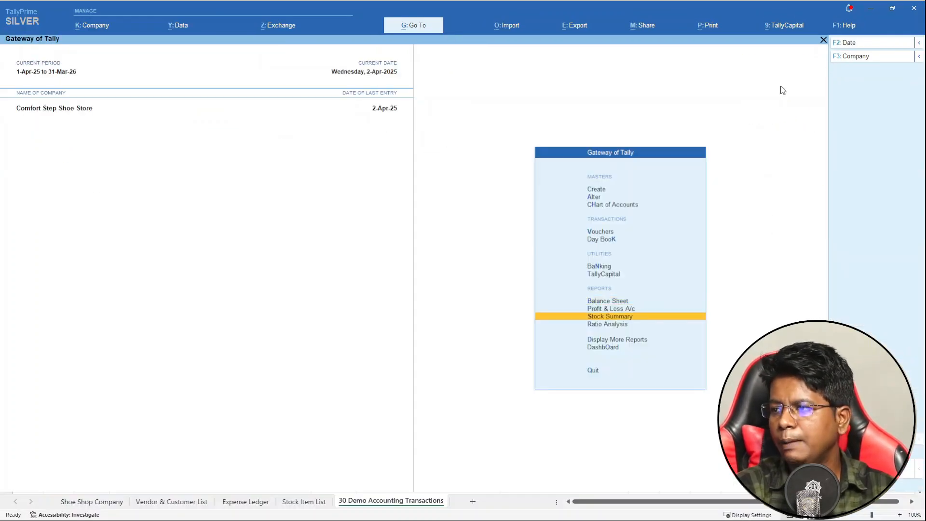
key(Return)
key(alt+F5)
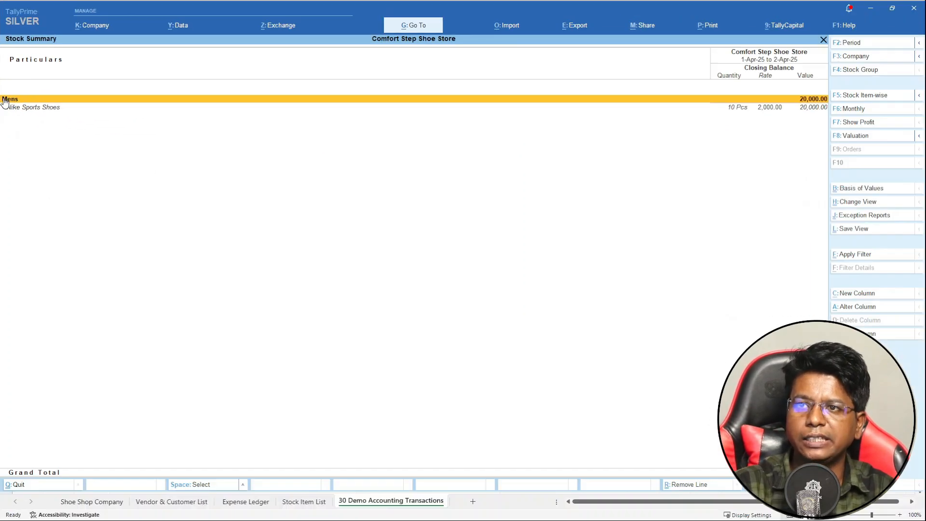
key(Down)
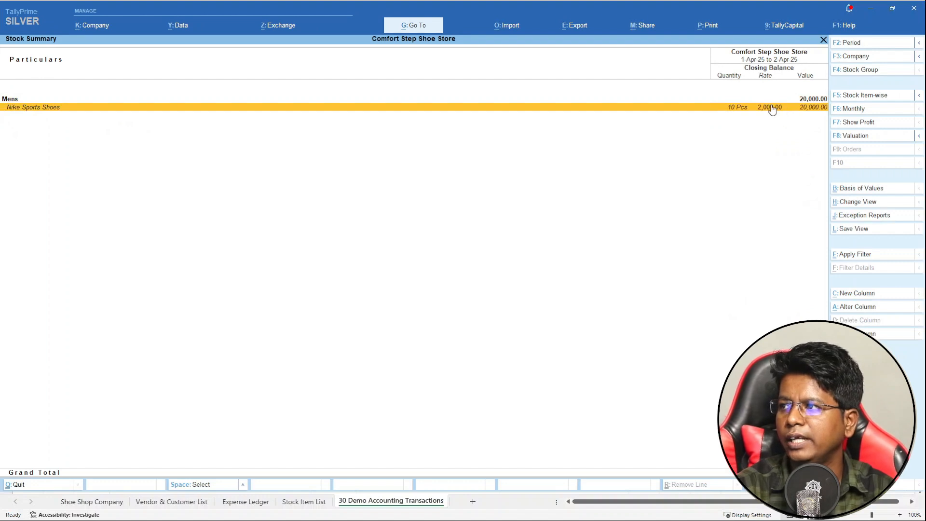
key(Escape)
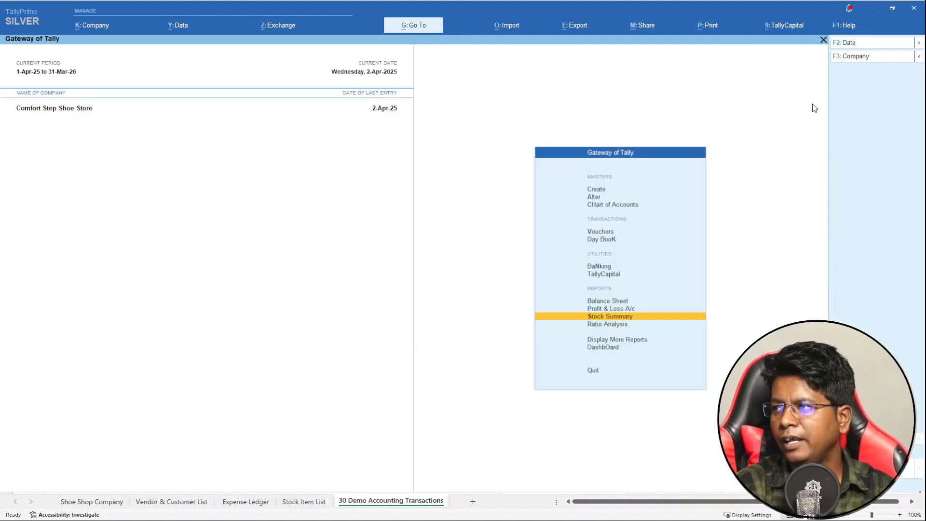
- Start another purchase voucher and leave its supplier invoice number blank
key(Up)
key(Up)
key(Up)
key(Up)
key(Up)
key(Up)
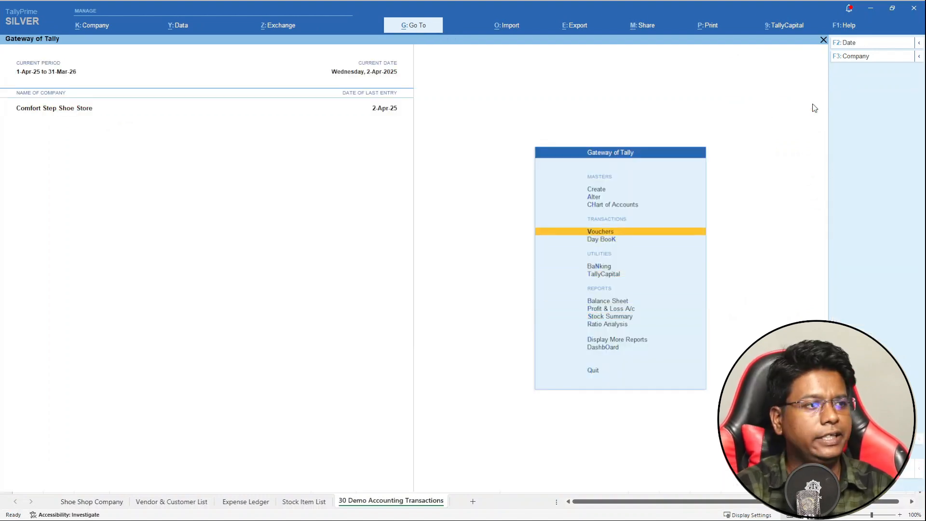
key(Return)
key(Return)
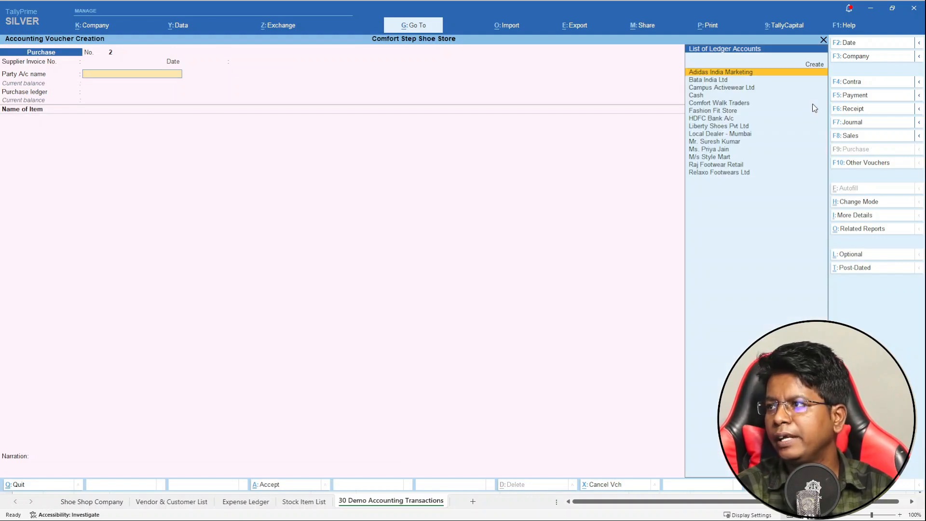
- Set the party to Adidas India Marketing with its default party details and choose Purchase A/c as the purchase ledger
key(Return)
key(Return)
key(Return)
key(Return)
key(Return)
key(Return)
key(Return)
key(Return)
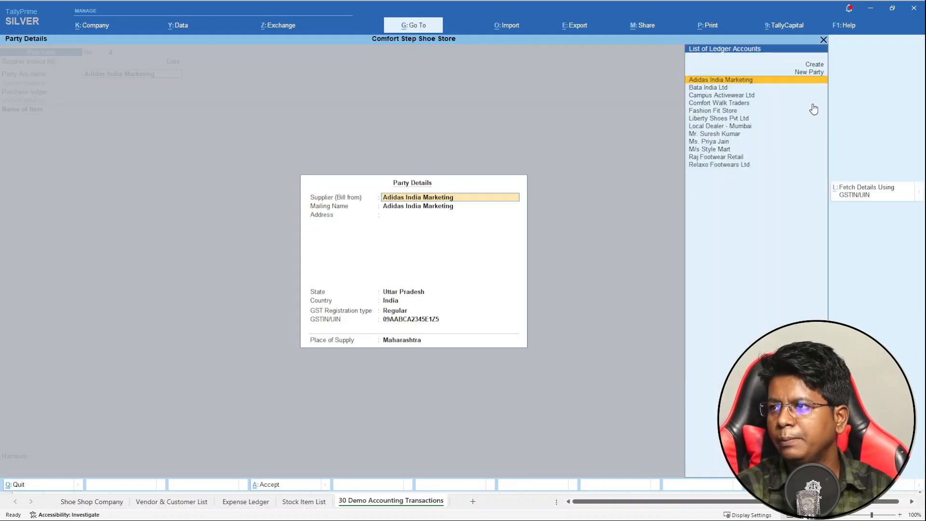
key(ctrl+a)
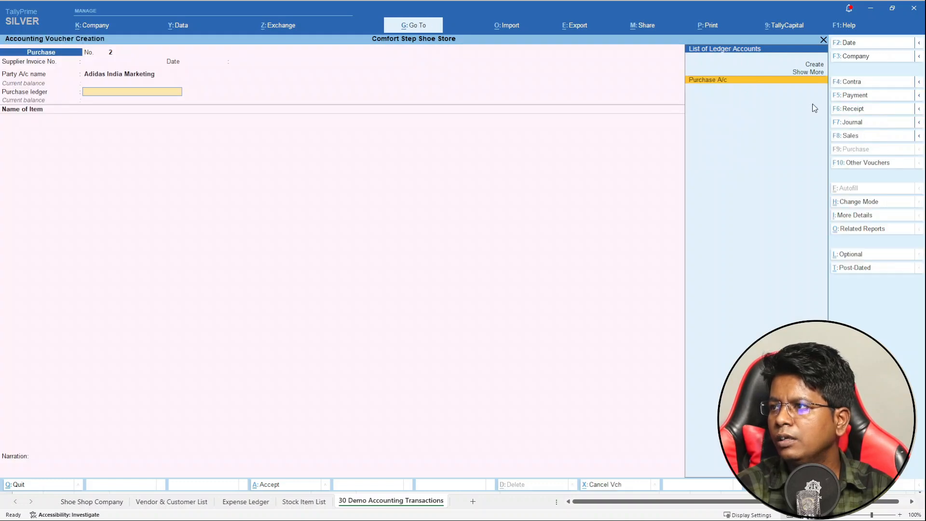
key(Return)
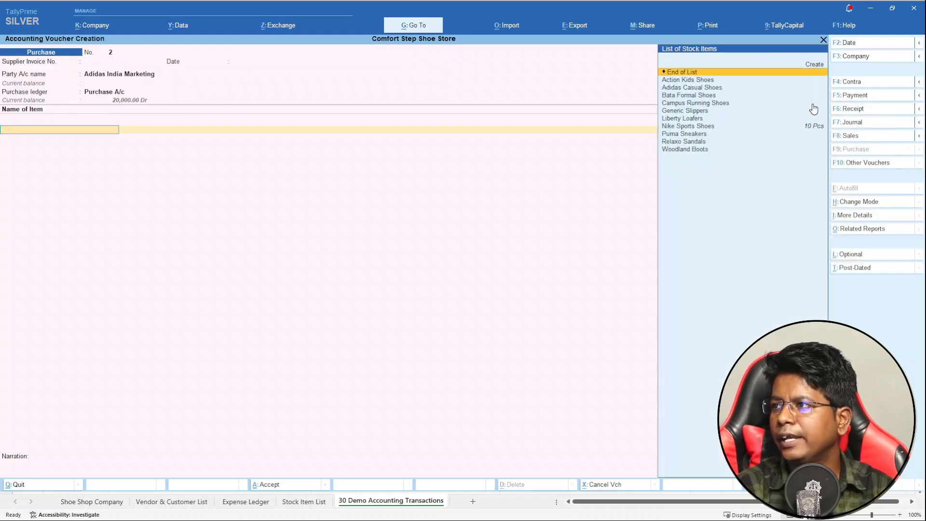
- Add Action Kids Shoes as the voucher's stock item and allocate it to Godown
key(Down)
key(Down)
key(Up)
key(Up)
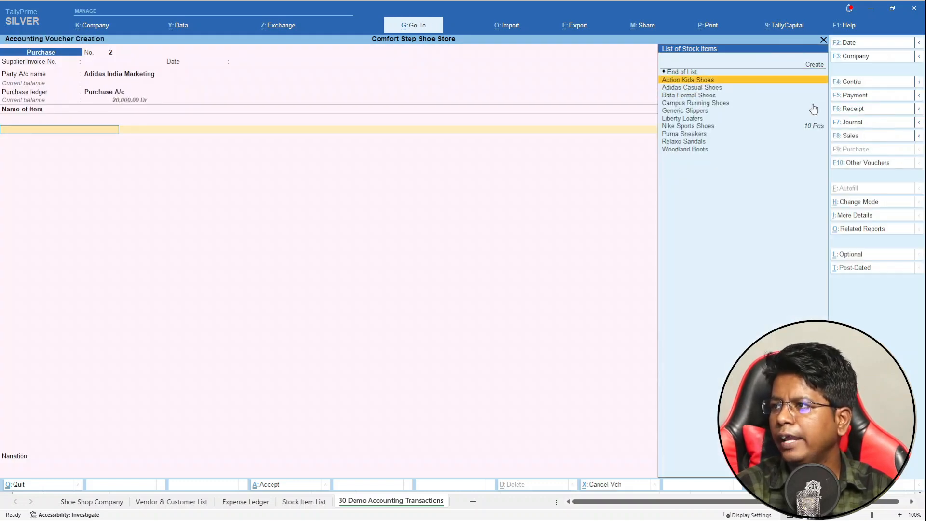
key(Return)
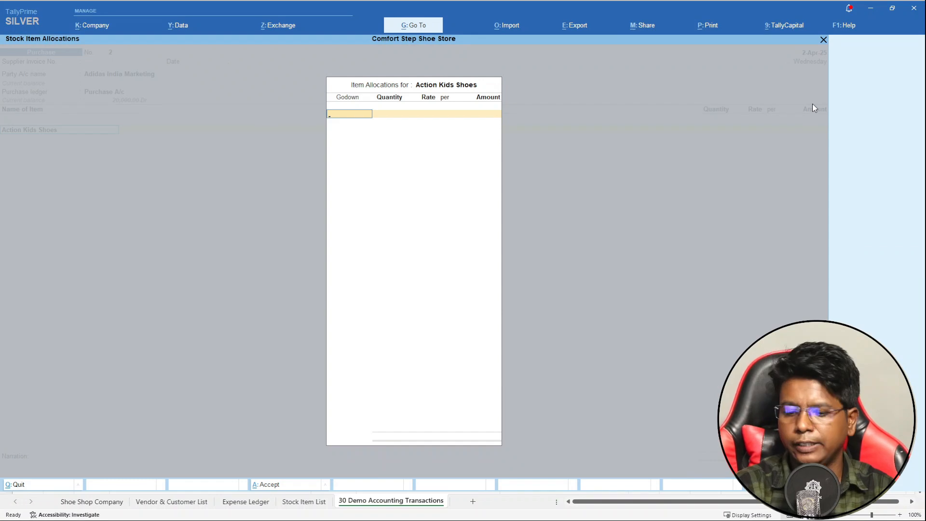
key(Return)
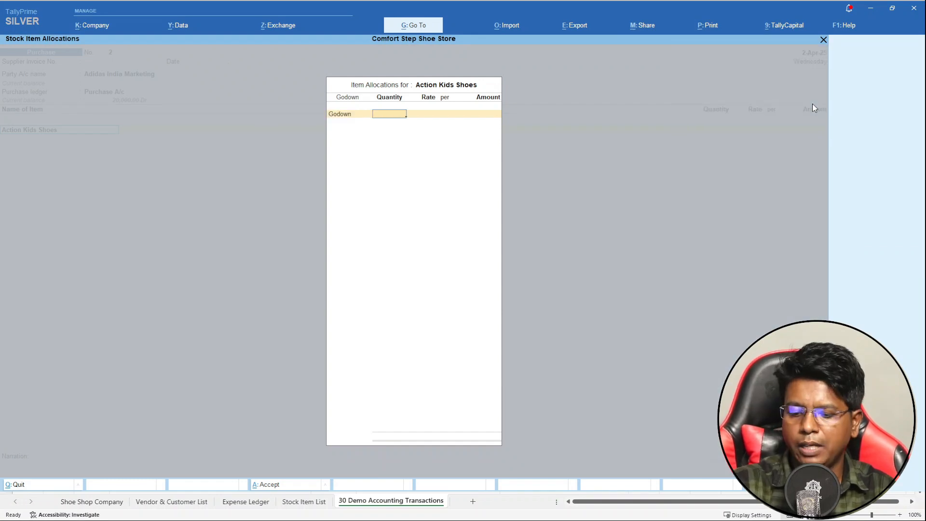
- Enter a quantity of 30 Pcs at a rate of 450 for Action Kids Shoes
text(30)
key(Return)
text(4)
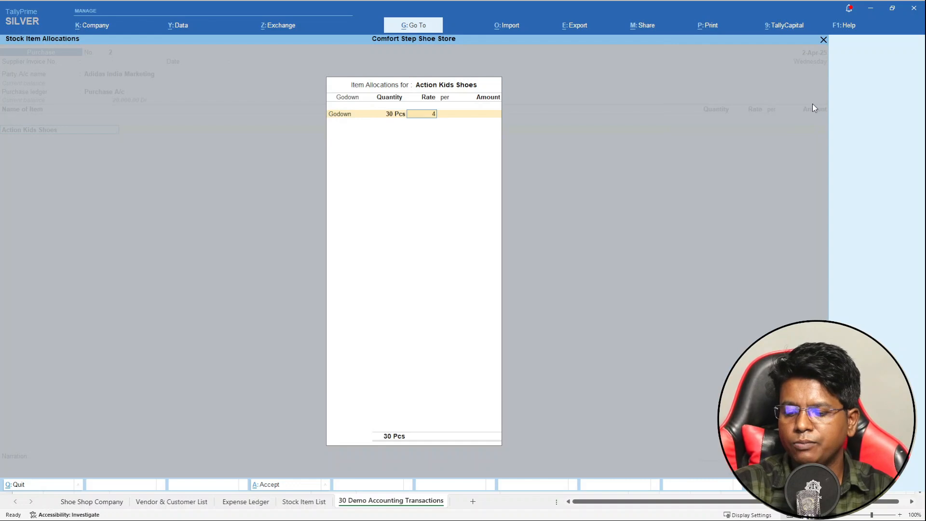
text(50)
key(Return)
key(Return)
key(Return)
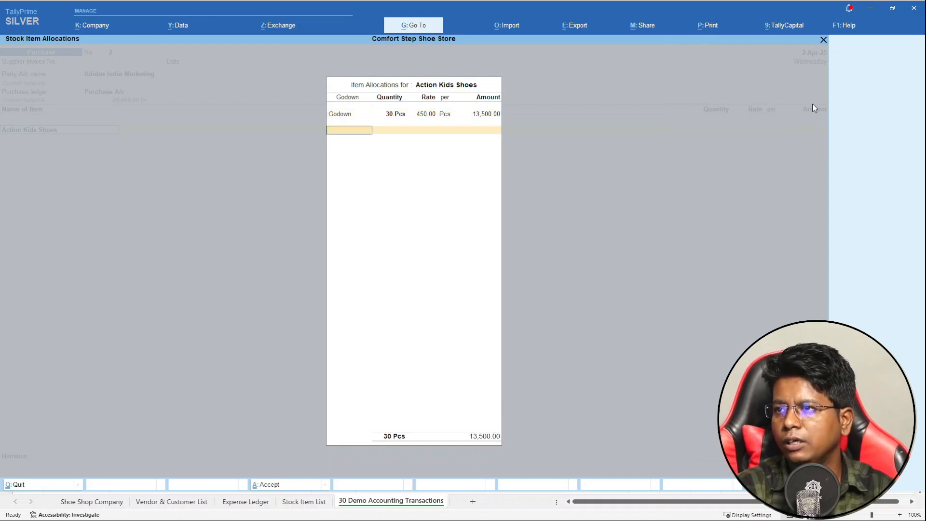
- Finish the Action Kids Shoes allocation and add Adidas Casual Shoes as the voucher's second item, allocated to Godown
key(Return)
key(Return)
key(Down)
key(Return)
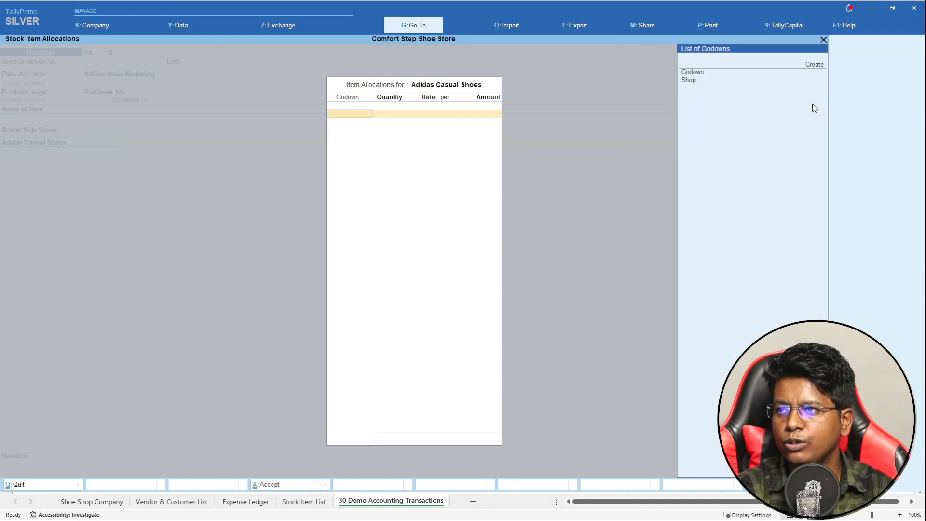
key(Return)
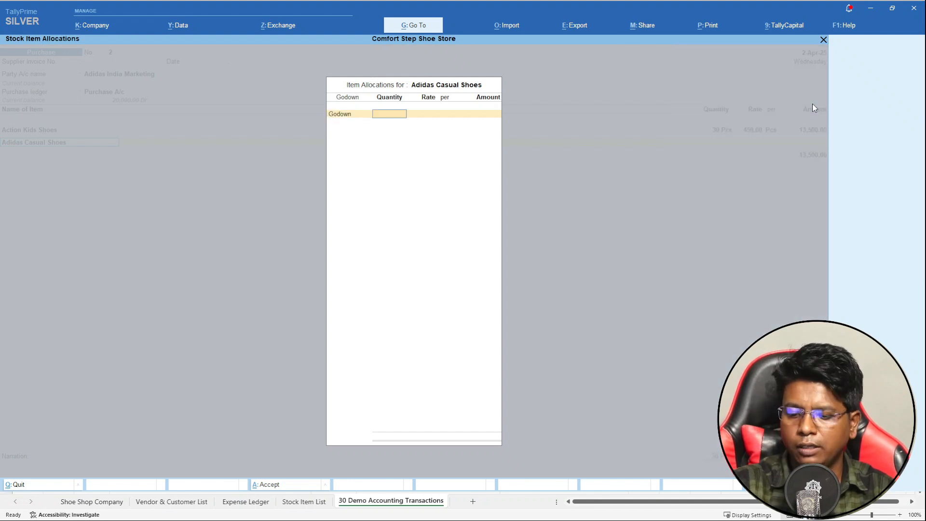
- Enter a quantity of 25 Pcs at a rate of 670 for Adidas Casual Shoes and complete its allocation
text(25)
key(Return)
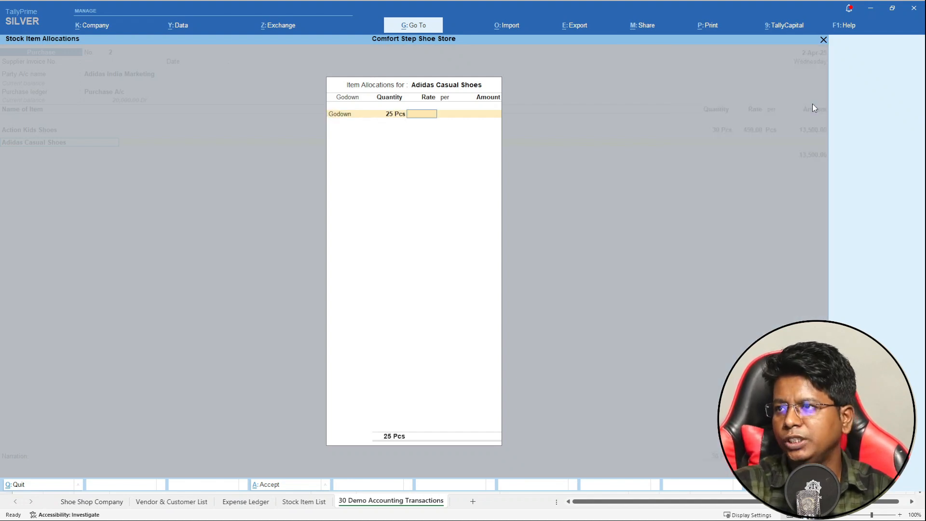
text(670)
key(Return)
key(Return)
key(Return)
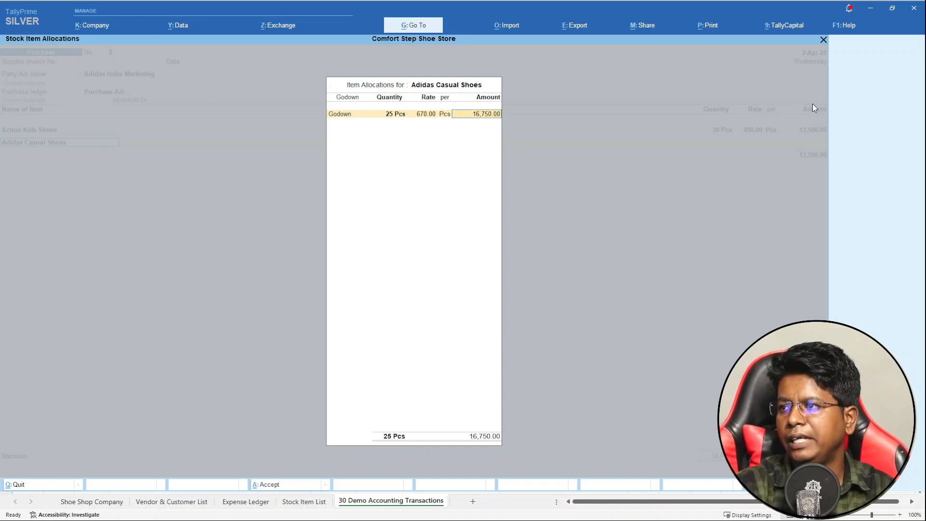
key(Return)
key(Return)
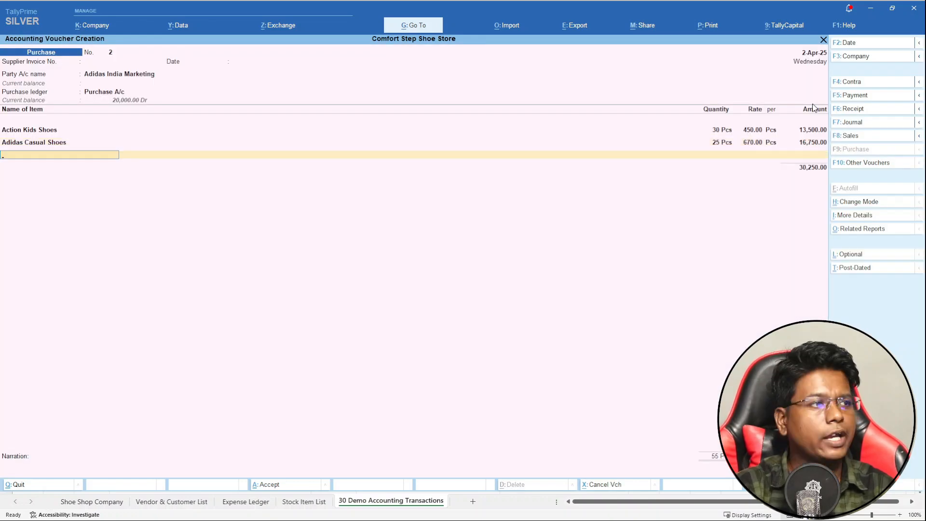
- Add Bata Formal Shoes as the voucher's third item, allocated to Godown with a quantity of 30 Pcs
key(Down)
key(Down)
key(Down)
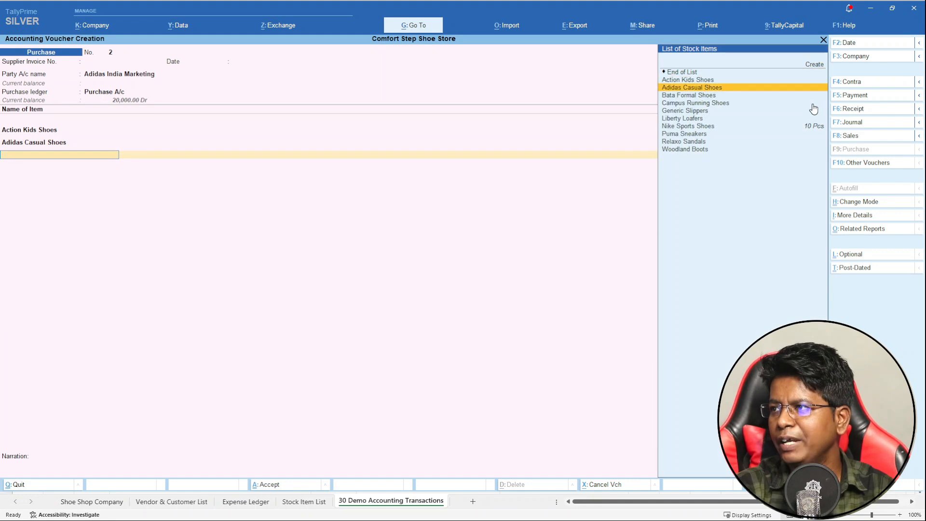
key(Return)
key(Return)
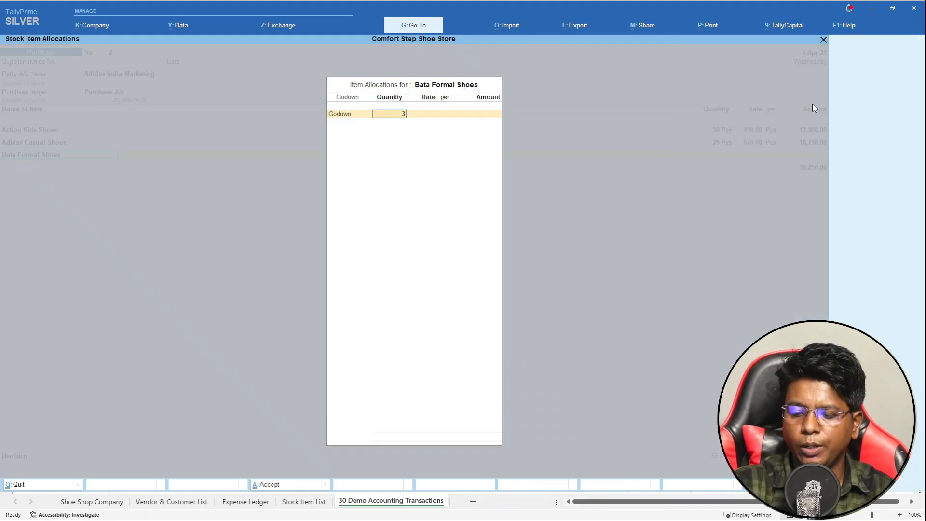
text(0)
key(Return)
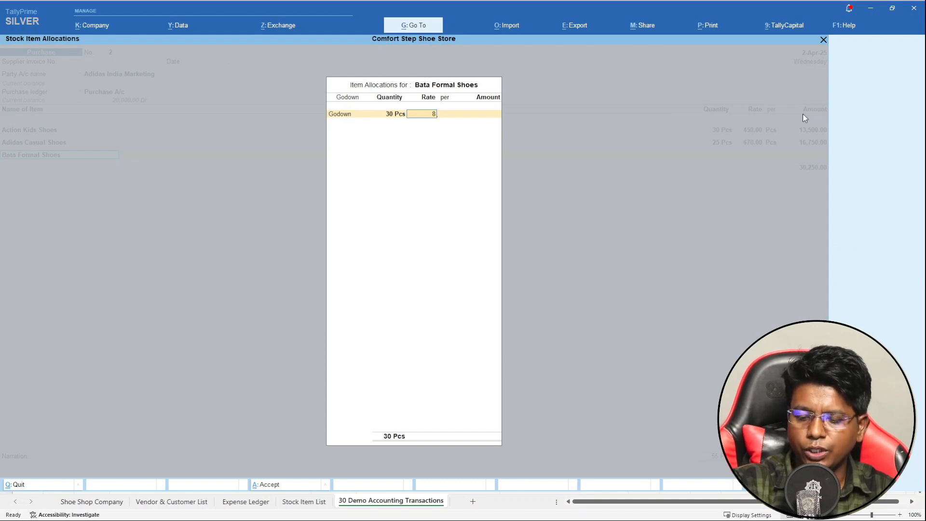
- Set the Bata Formal Shoes rate to 840 per Pcs and complete the item's allocation
text(840)
key(Return)
key(Return)
key(Return)
key(Return)
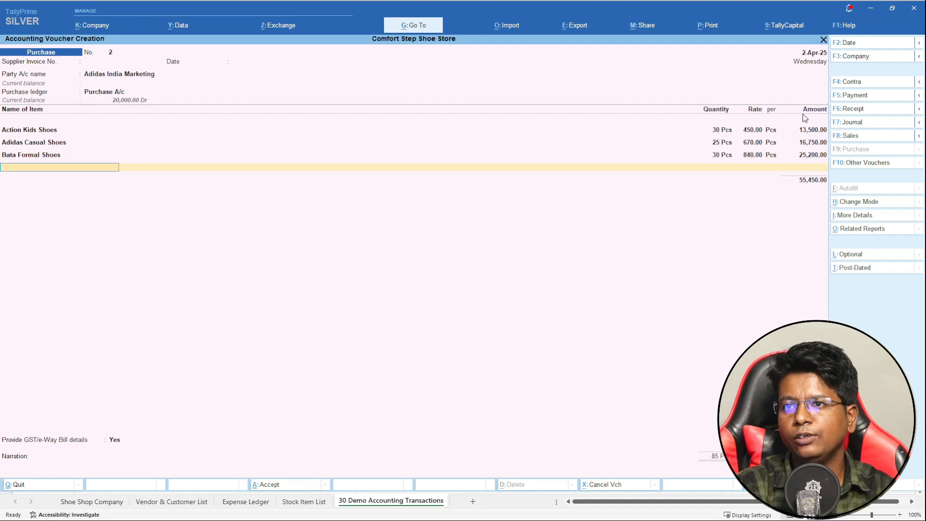
- Add Campus Running Shoes to the purchase voucher, allocating 870 Pcs to Godown at a rate of 10
key(Down)
key(Down)
key(Down)
key(Down)
key(Down)
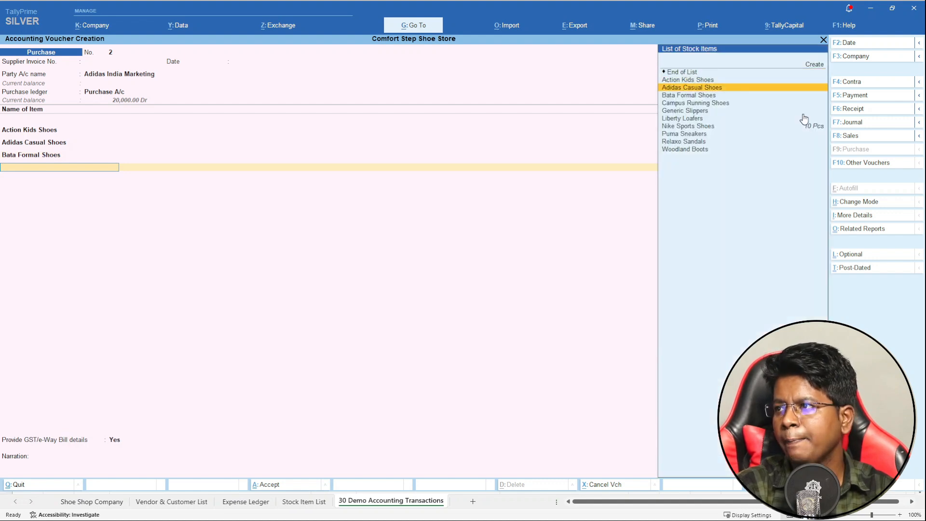
key(Return)
key(Return)
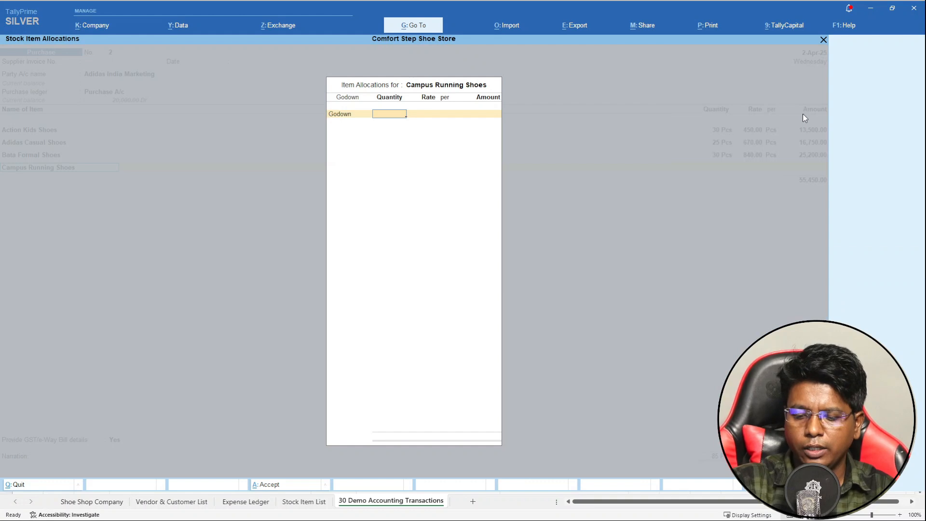
text(870)
key(Return)
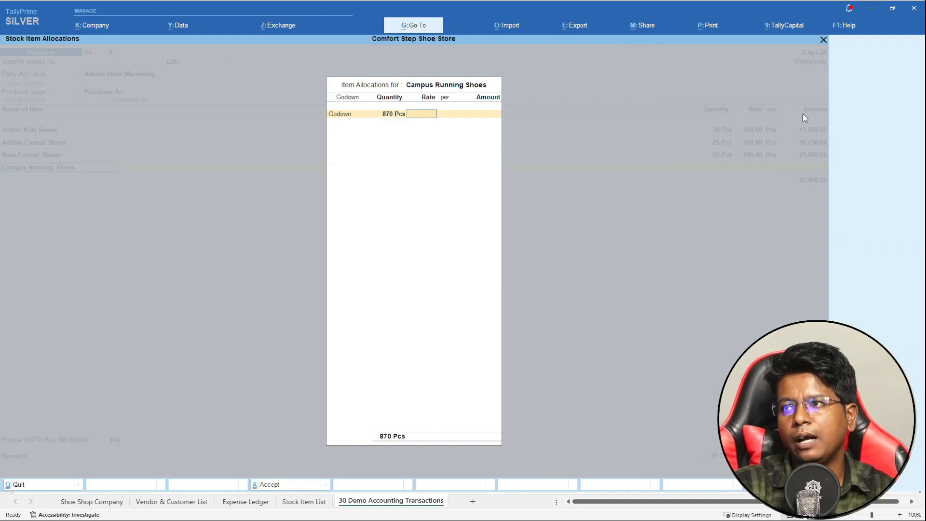
text(10)
key(Return)
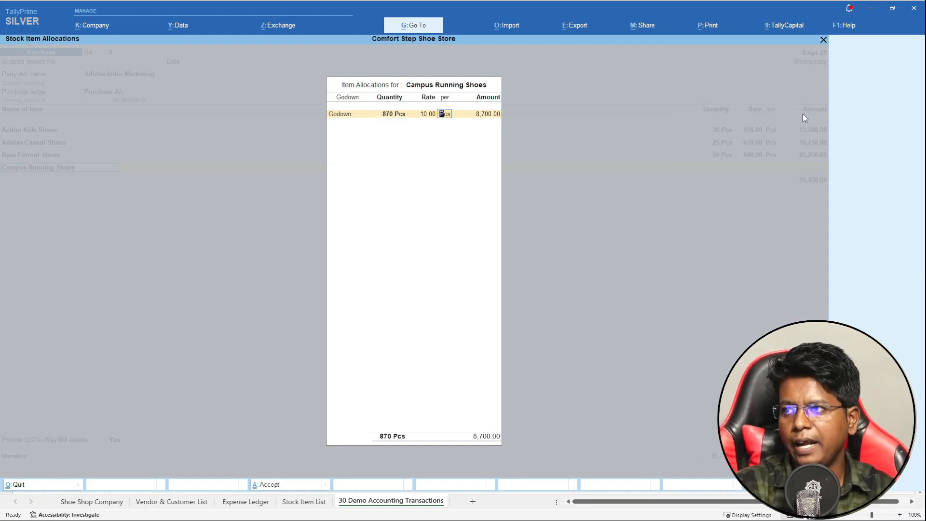
key(Return)
key(Return)
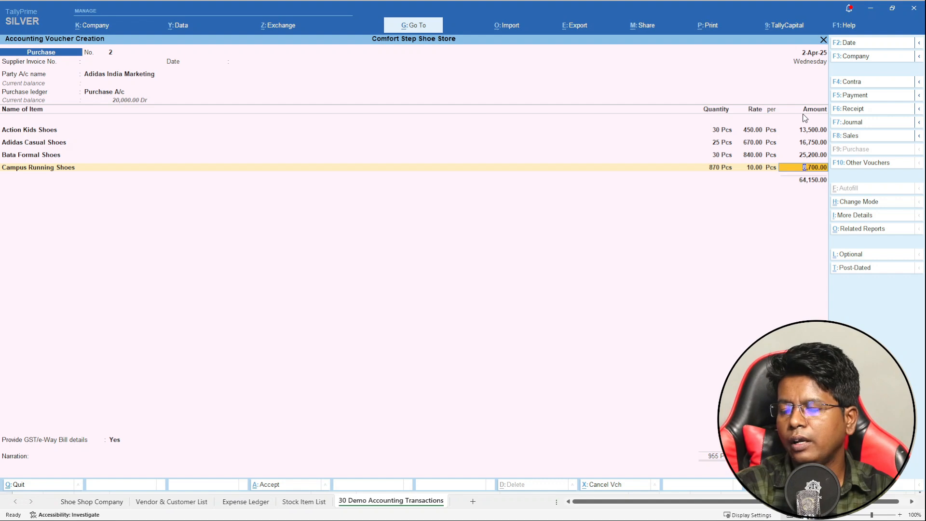
key(Return)
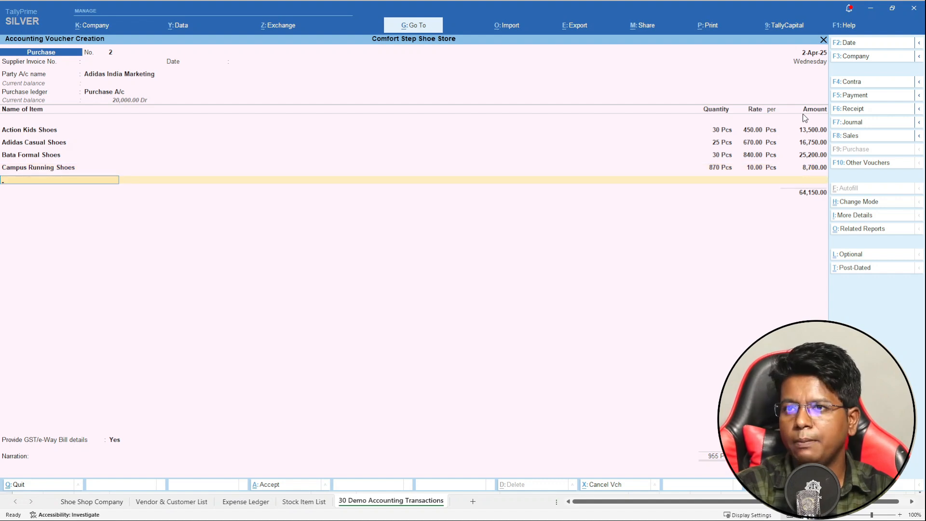
- Add Generic Slippers to the purchase voucher, allocating 7 Pcs to Godown at a rate of 900
key(Down)
key(Down)
key(Down)
key(Down)
key(Down)
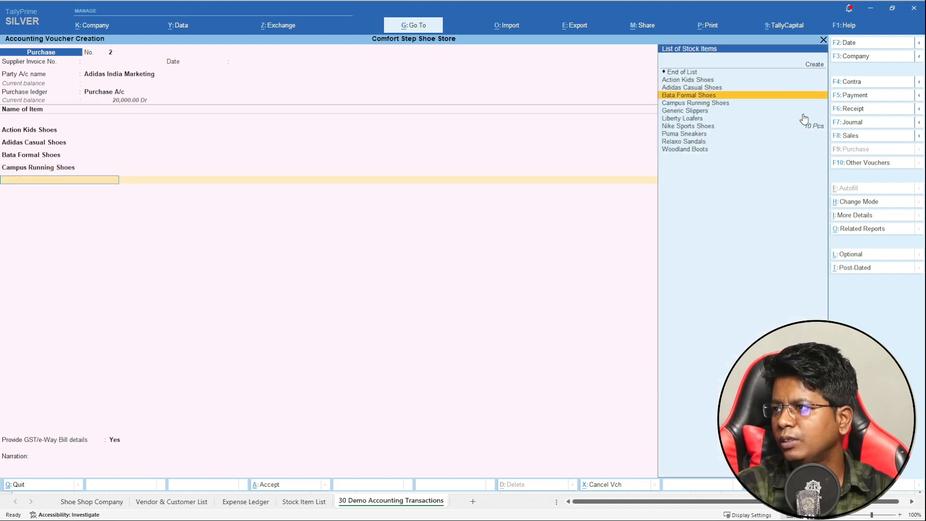
key(Return)
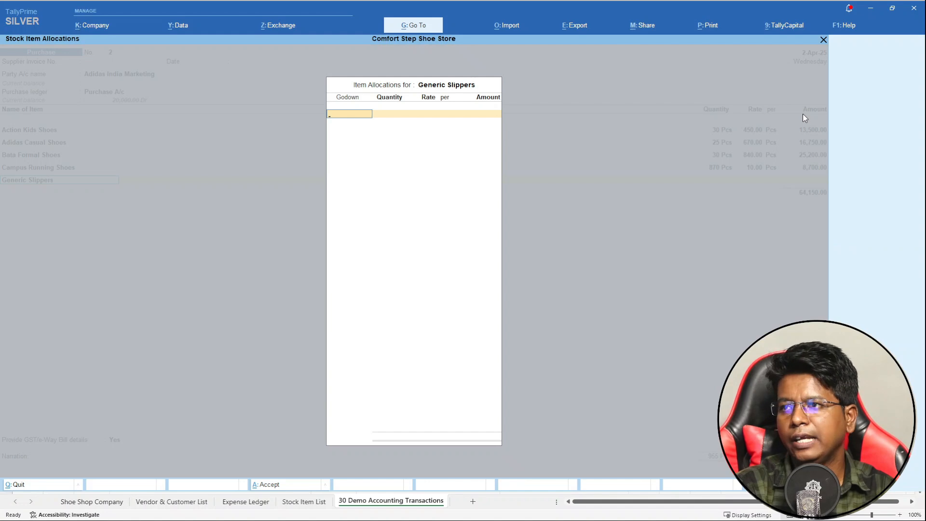
key(Down)
key(Return)
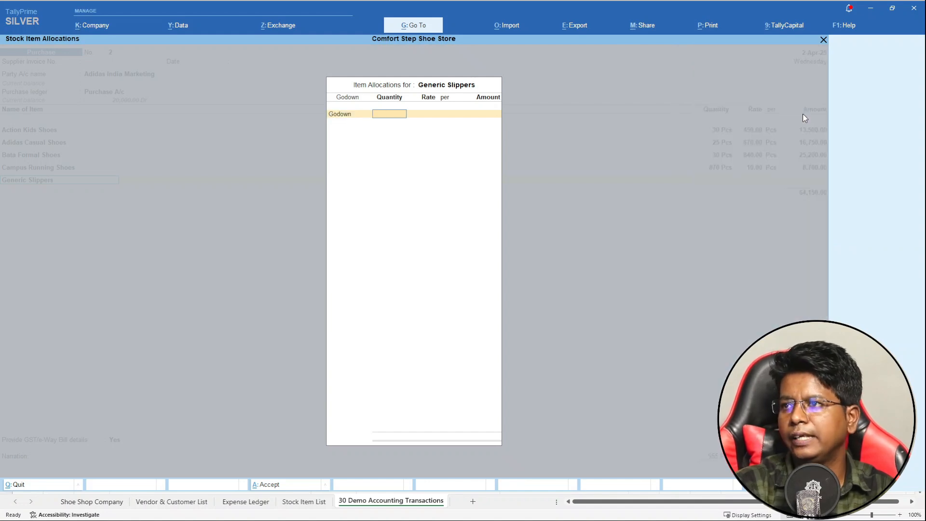
text(7)
key(Return)
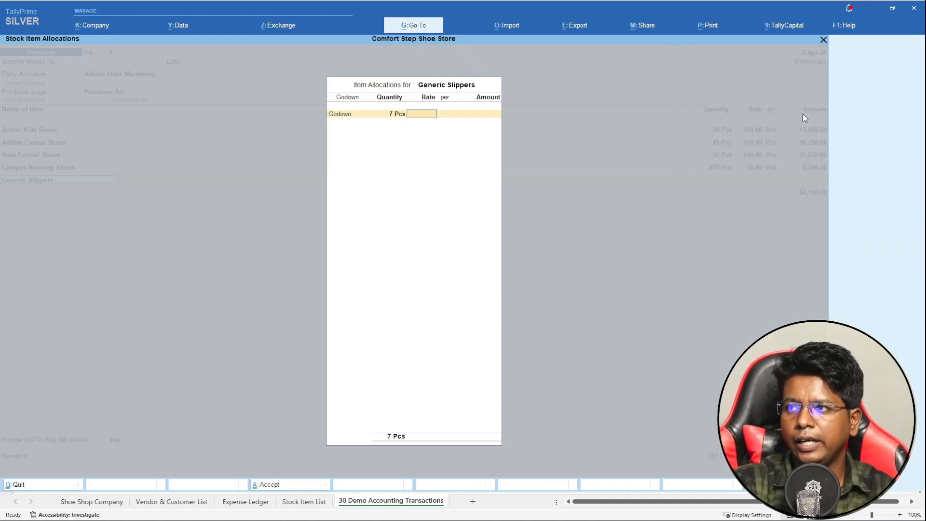
text(900)
key(Return)
key(Return)
key(Return)
- Add Puma Sneakers to the purchase voucher, allocating 15 Pcs to Godown at a rate of 2,500
key(Down)
key(Down)
key(Down)
key(Down)
key(Down)
key(Down)
key(Down)
key(Down)
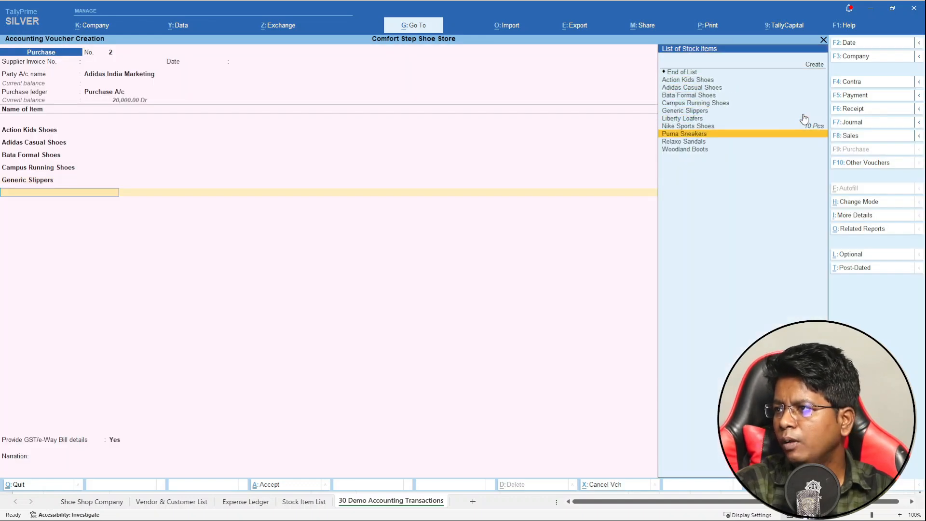
key(Return)
key(Return)
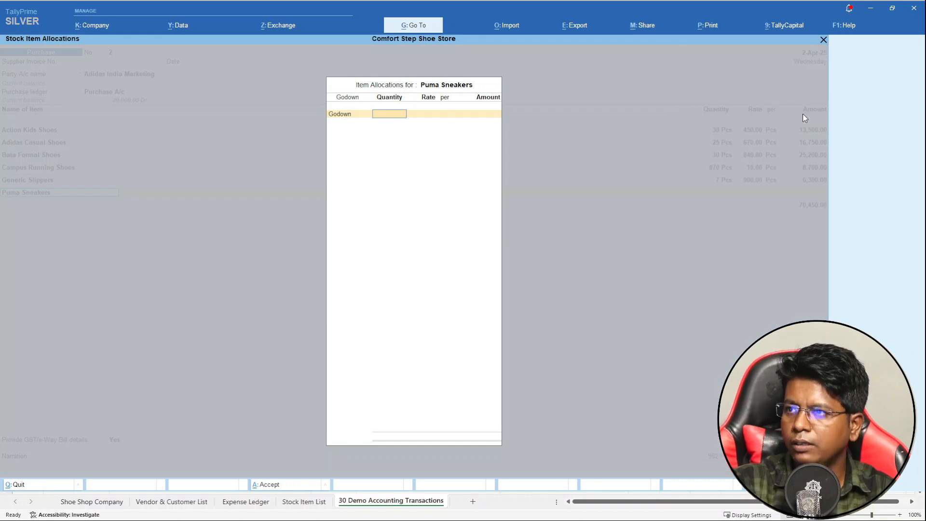
key(Return)
text(2500)
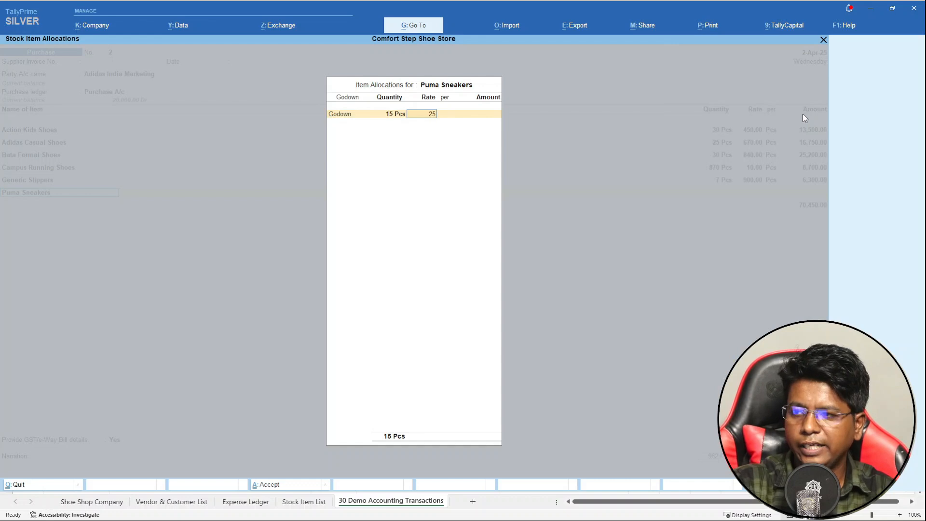
key(Return)
key(Return)
key(Return)
key(Return)
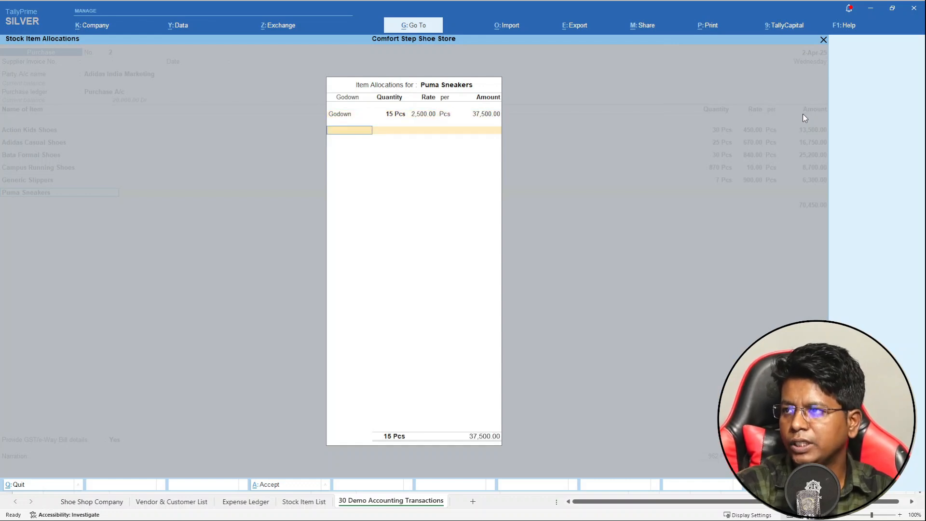
- Add Relaxo Sandals to the purchase voucher, allocating 40 Pcs to Godown at a rate of 400
key(Down)
key(Down)
key(Down)
key(Down)
key(Down)
key(Down)
key(Down)
key(Down)
key(Down)
key(Down)
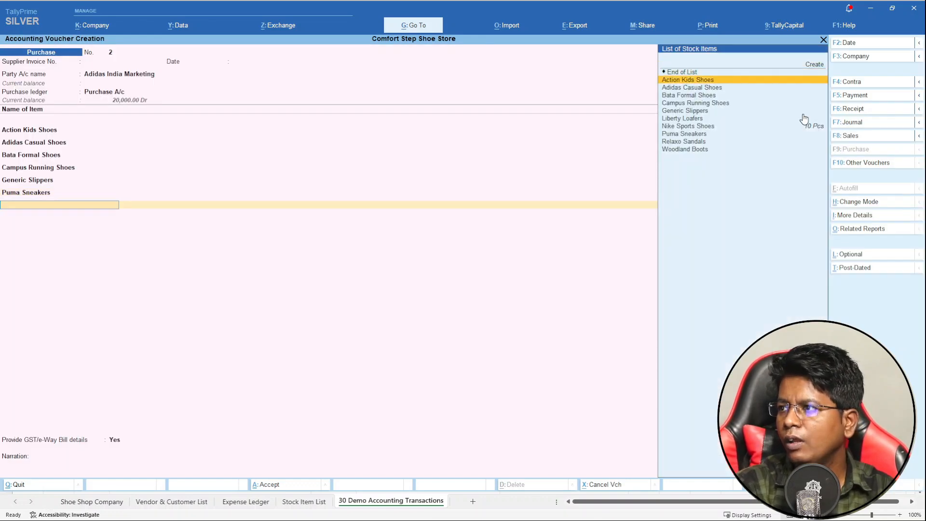
key(Return)
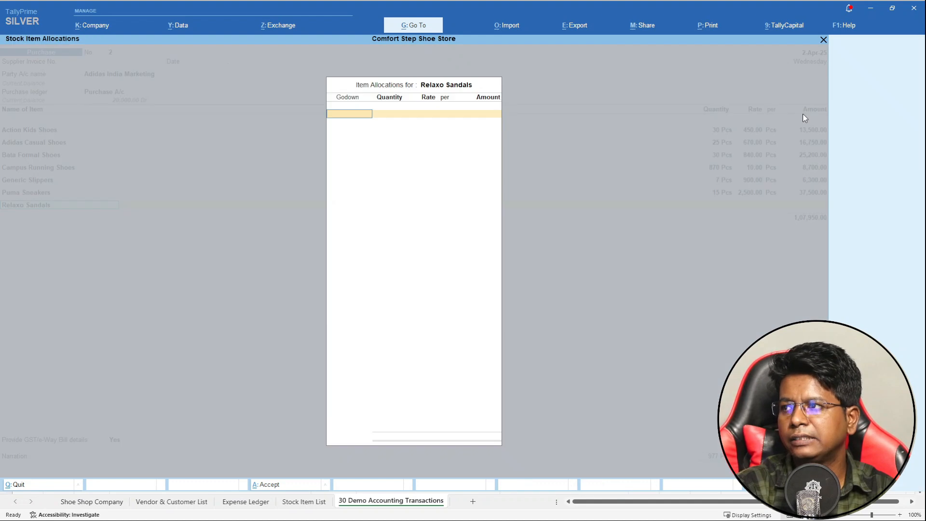
key(Down)
key(Return)
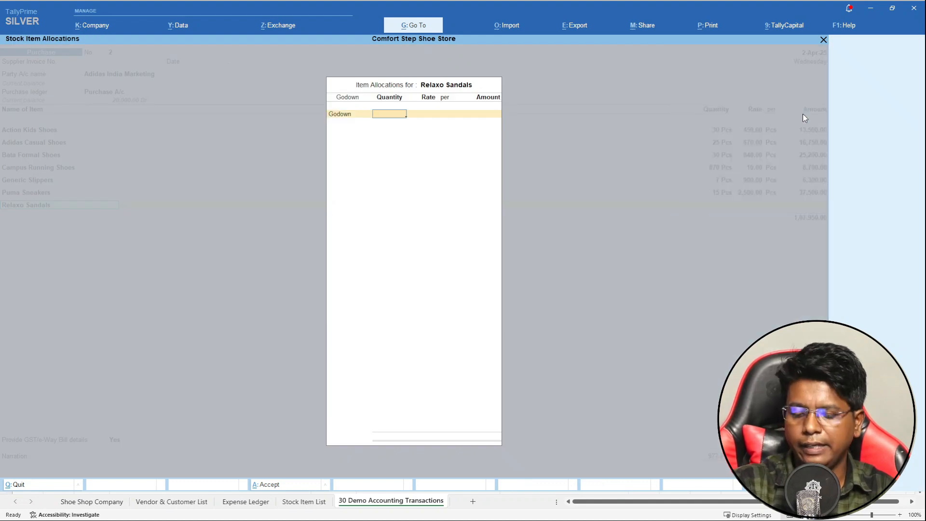
key(Return)
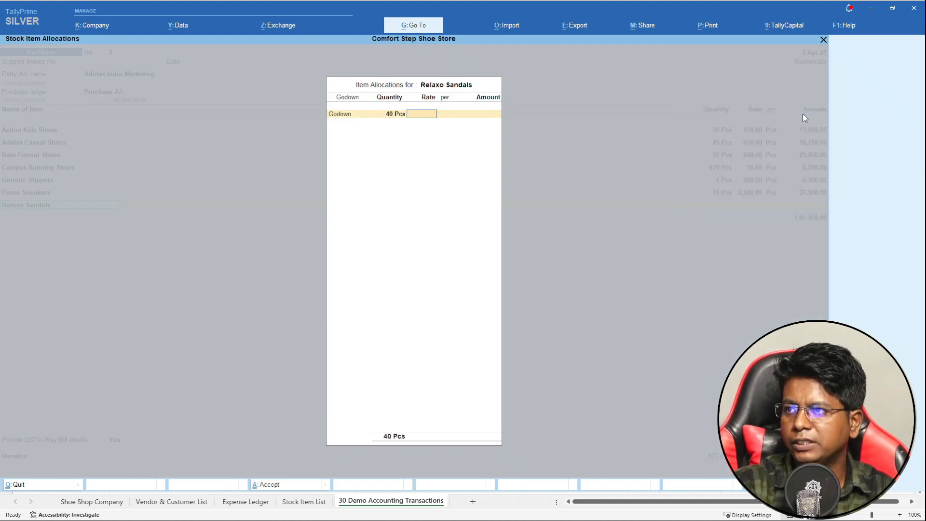
text(400)
key(Return)
key(Return)
key(Return)
key(Return)
key(Return)
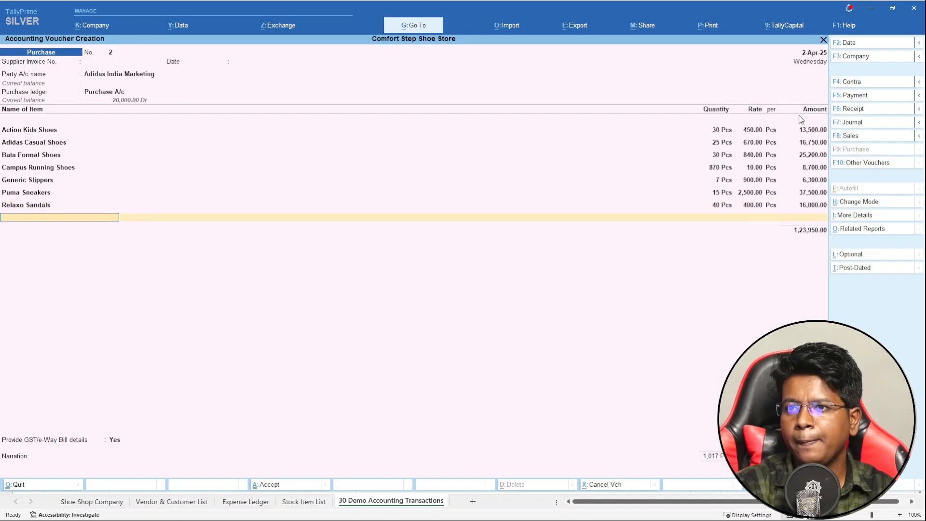
- Add Woodland Boots to the purchase voucher with 10 Pcs in Godown at a rate of 3,000, and end the item list
key(Down)
key(Down)
key(Down)
key(Down)
key(Down)
key(Down)
key(Down)
key(Down)
key(Down)
key(Down)
key(Down)
key(Down)
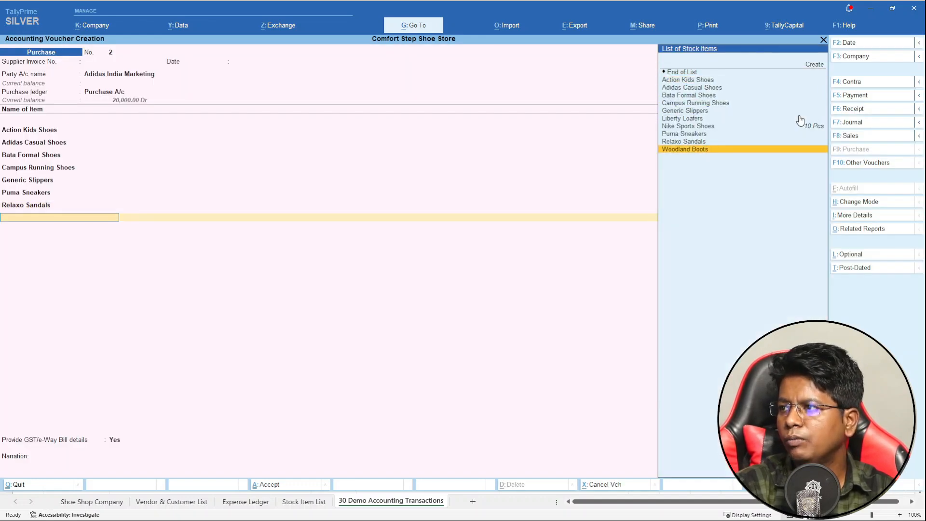
key(Return)
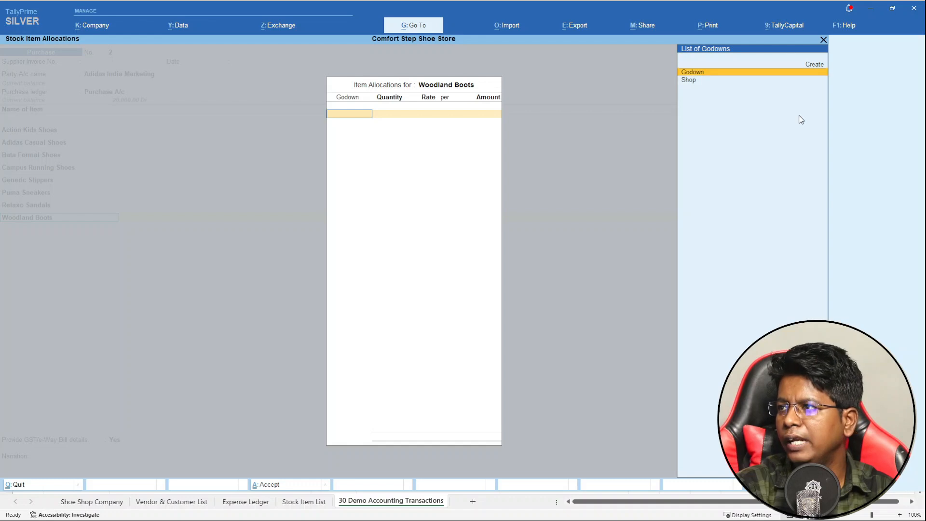
key(Return)
text(10)
key(Return)
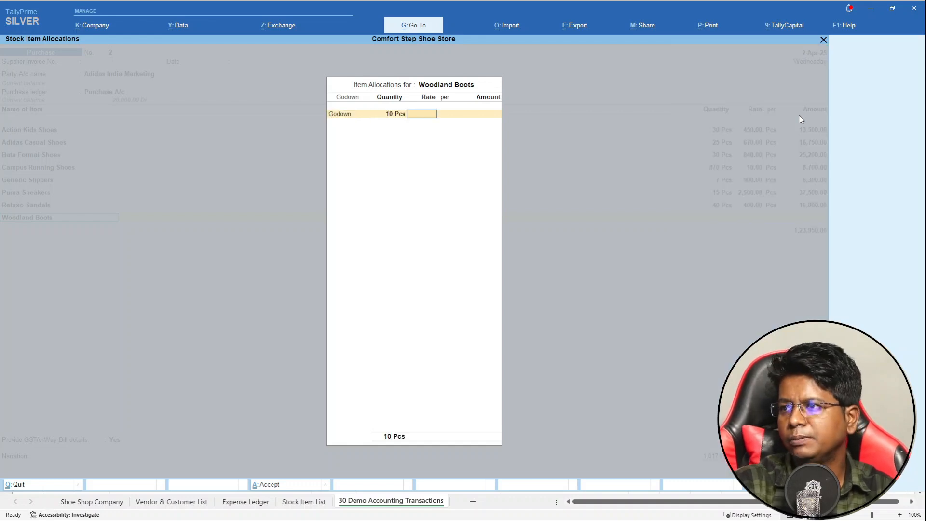
text(3,000)
key(Return)
key(Return)
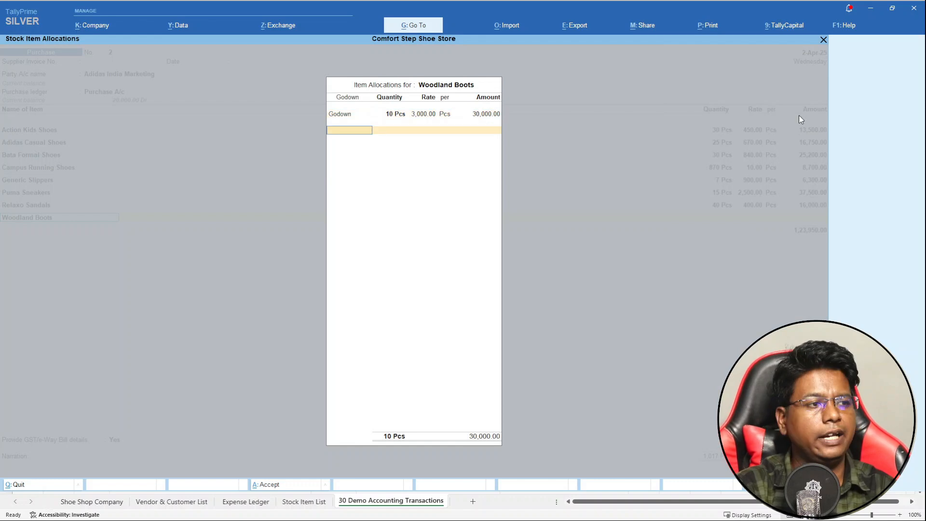
key(Return)
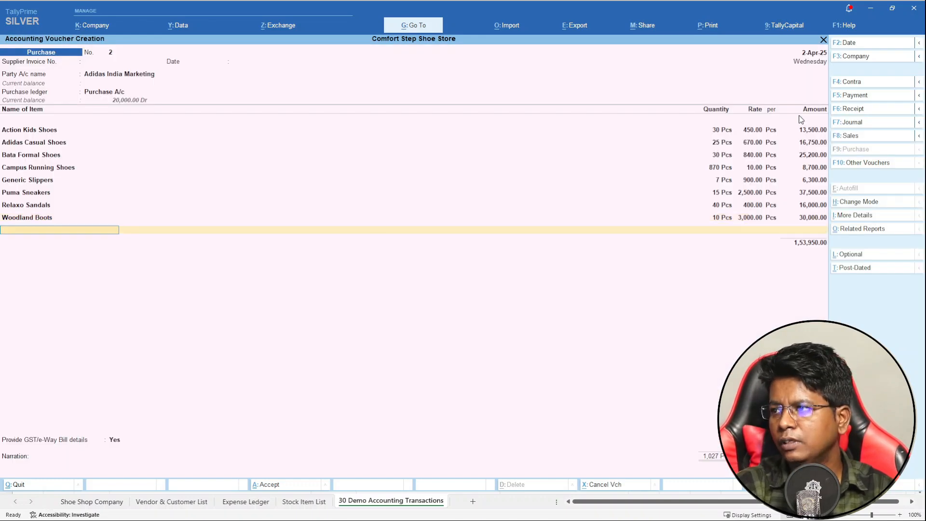
key(Return)
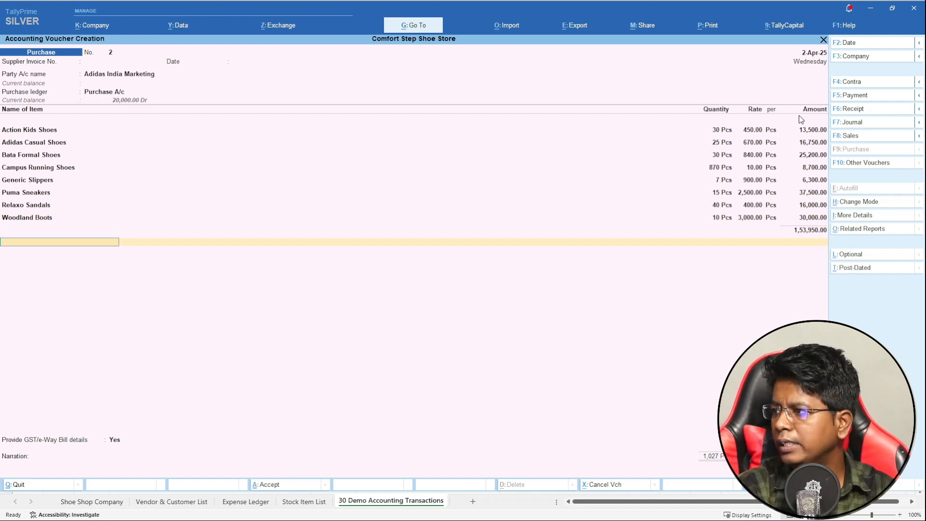
- Examine the voucher's detailed GST - Tax Analysis for each item's tax rate and the source of its GST rate details
key(ctrl+o)
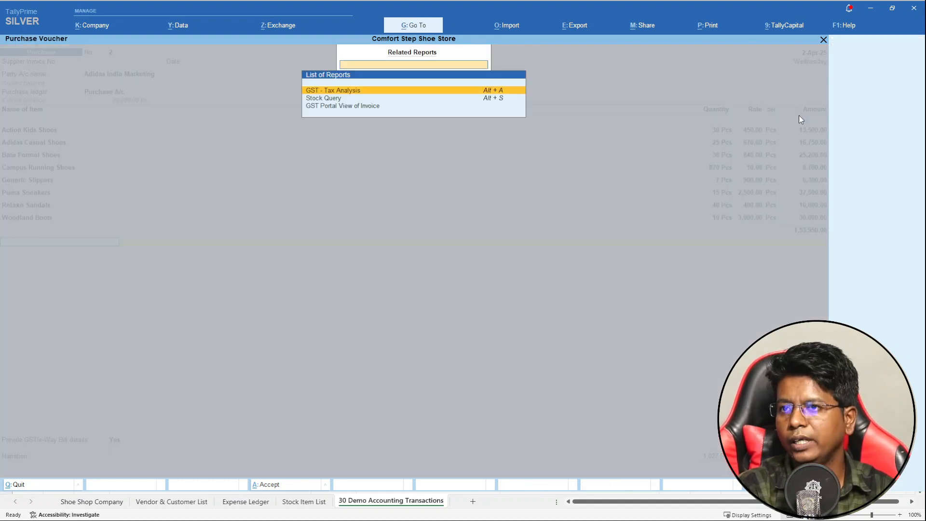
key(Return)
key(alt+F5)
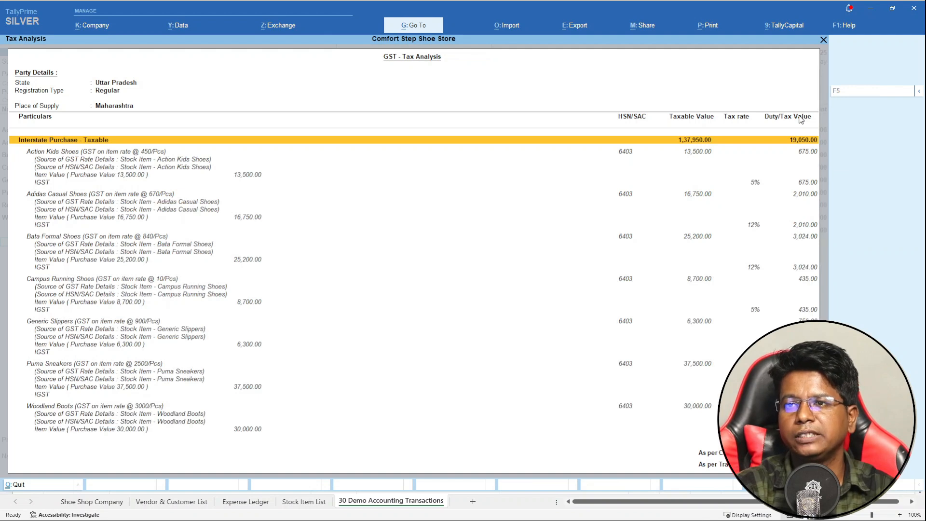
key(Down)
key(Down)
key(Down)
key(Down)
key(Down)
key(Down)
key(Down)
key(Down)
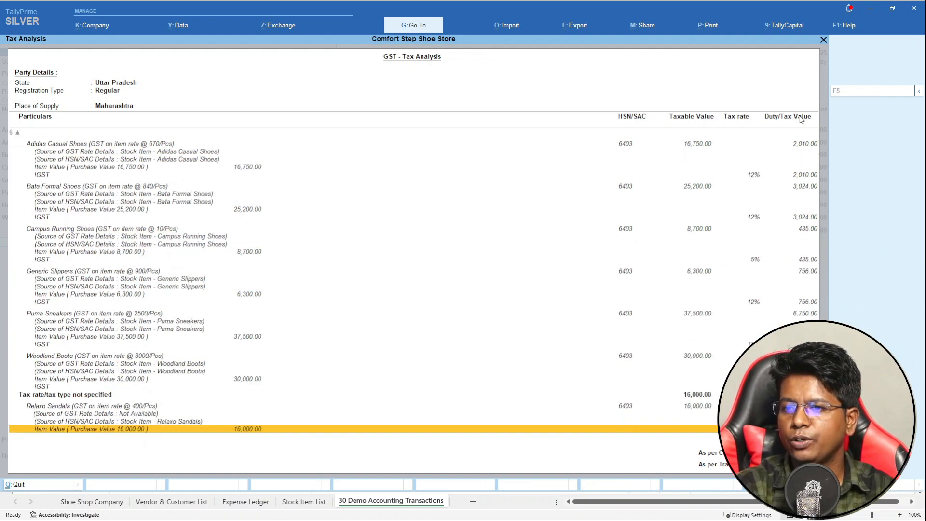
key(Up)
key(Up)
key(Up)
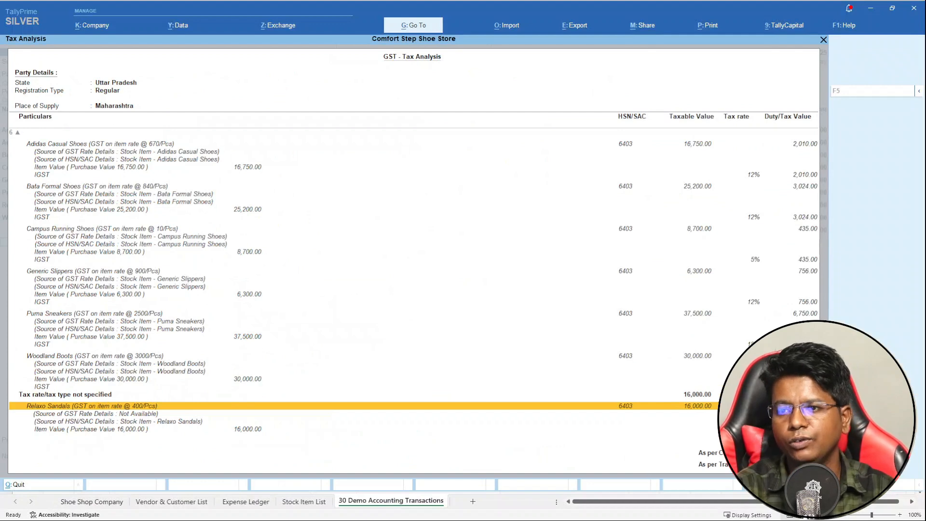
key(Escape)
- Go back to the Relaxo Sandals line in the voucher and open that stock item for alteration
key(BackSpace)
key(BackSpace)
key(BackSpace)
key(BackSpace)
key(BackSpace)
key(BackSpace)
key(BackSpace)
key(BackSpace)
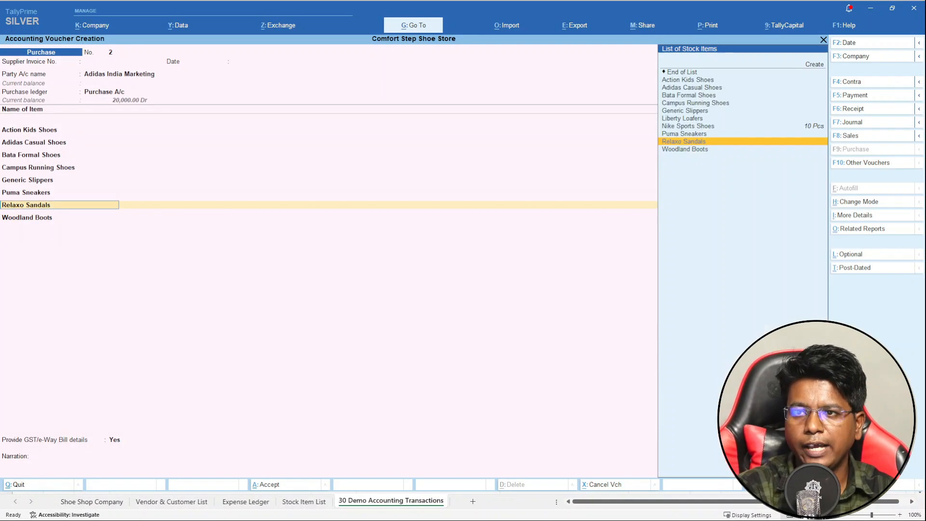
key(ctrl+Return)
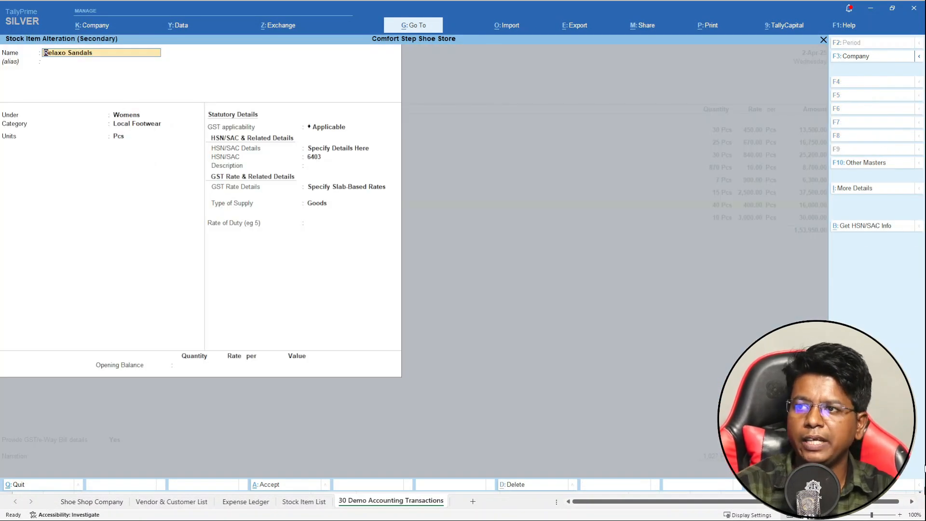
- Set the GST rate of the Relaxo Sandals slab for item rates up to 500 to 5%
click(331, 190)
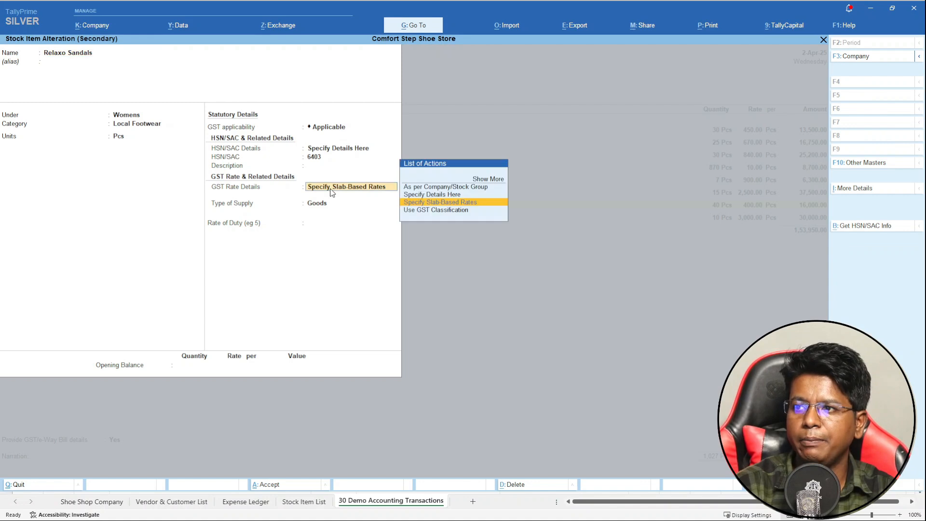
key(Return)
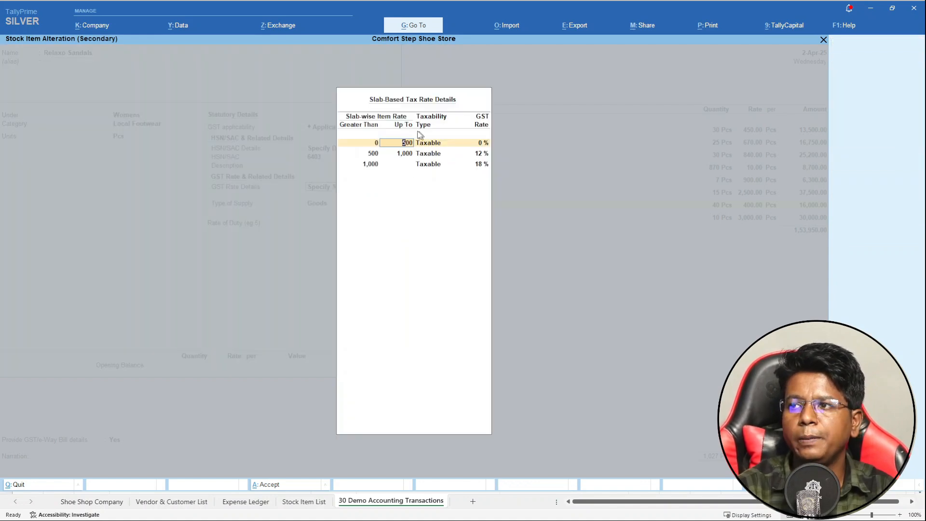
click(480, 144)
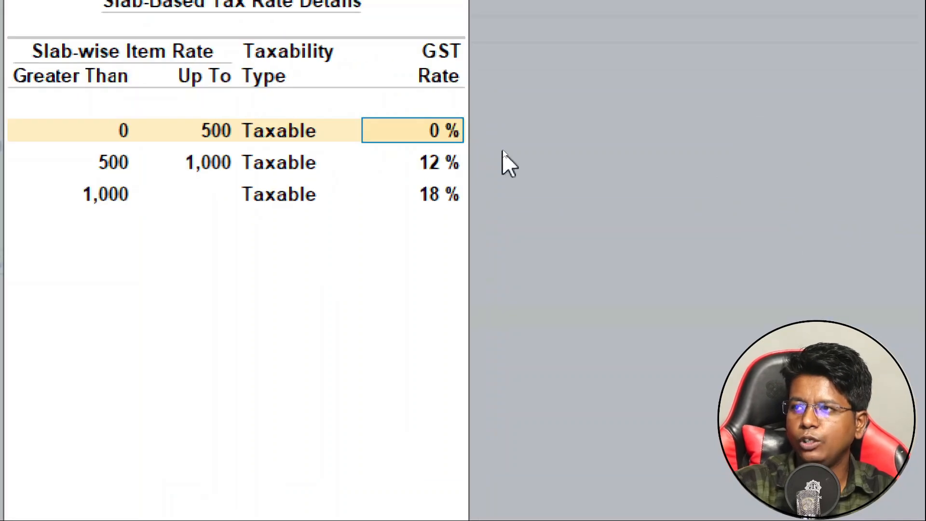
text(5)
key(Return)
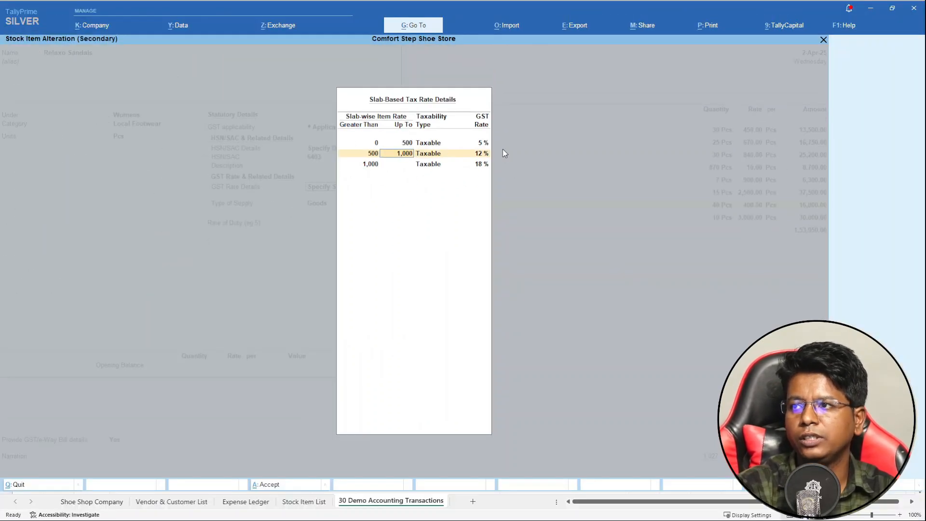
- Make the revised GST details effective from 2-Apr-25 and save the Relaxo Sandals stock item
key(ctrl+a)
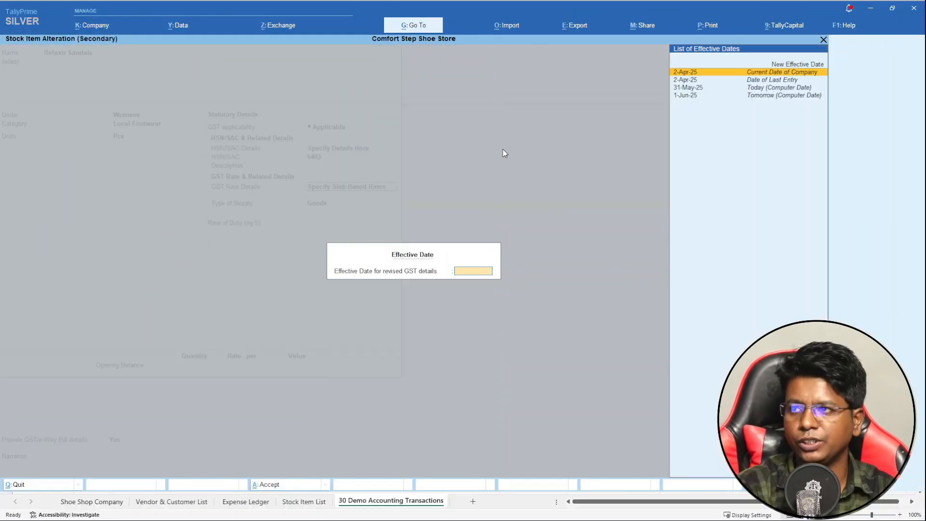
key(Return)
key(Return)
key(Return)
key(Return)
key(Return)
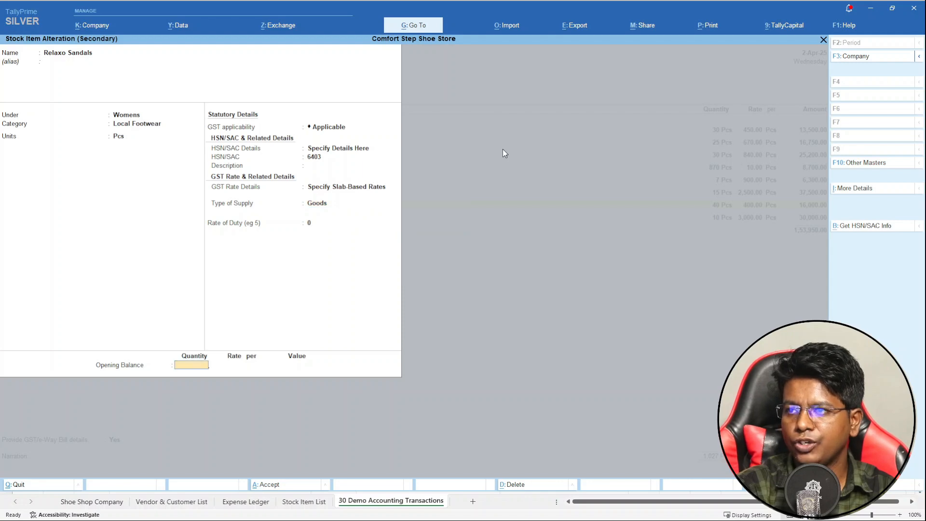
key(Return)
key(Return)
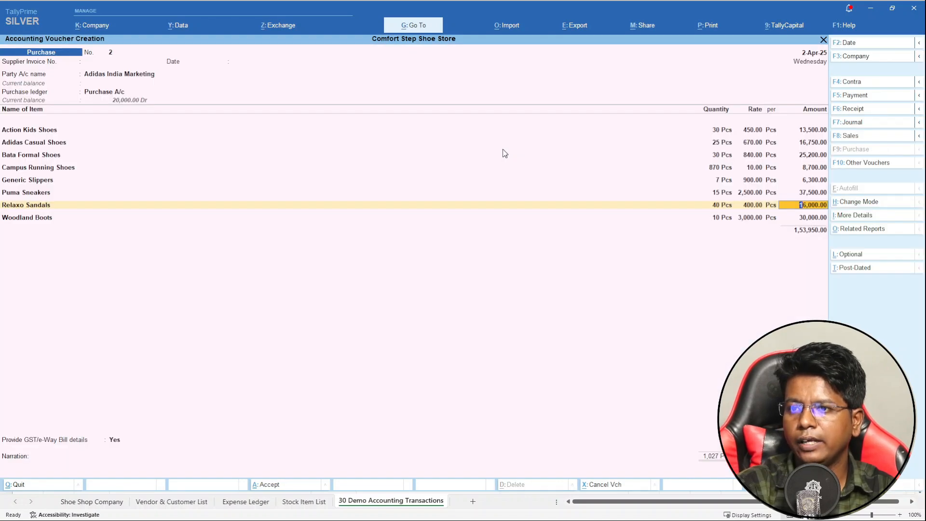
- Examine the voucher's detailed GST - Tax Analysis for the tax rate and rate source of each item, especially Relaxo Sandals
key(ctrl+o)
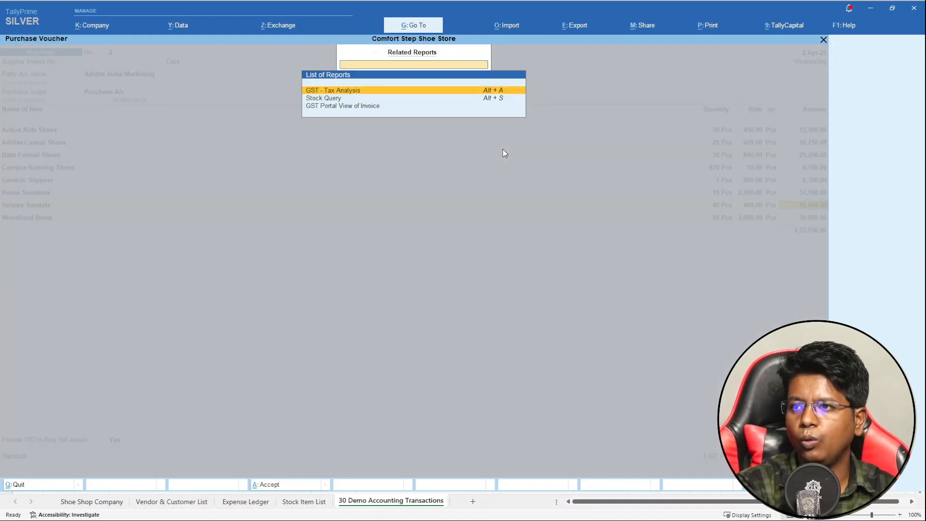
key(Return)
key(alt+F5)
key(Down)
key(Down)
key(Down)
key(Down)
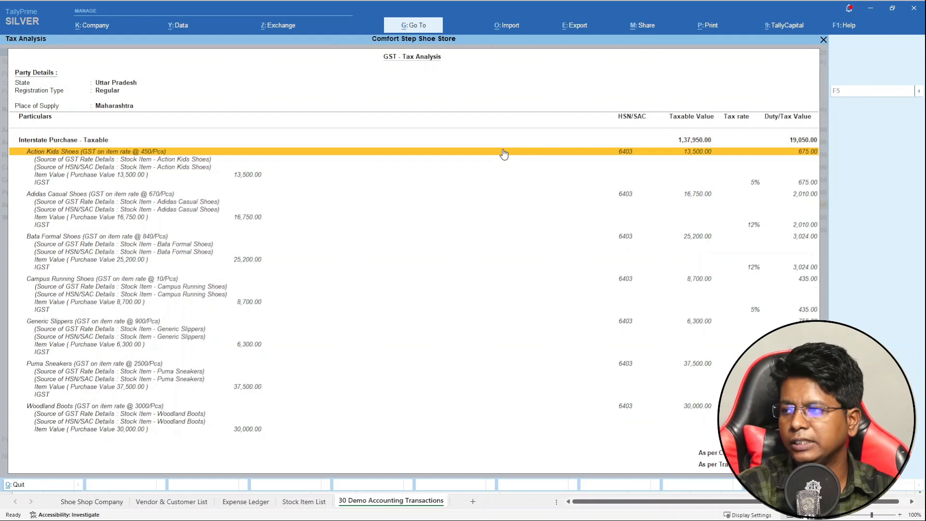
key(Down)
key(Down)
key(Down)
key(Down)
key(Down)
key(Down)
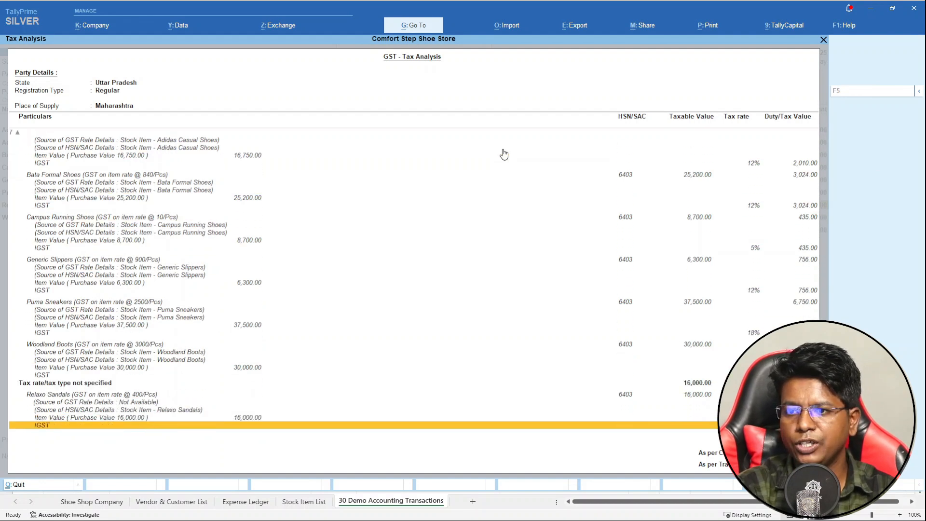
key(Up)
key(Up)
key(Up)
key(Up)
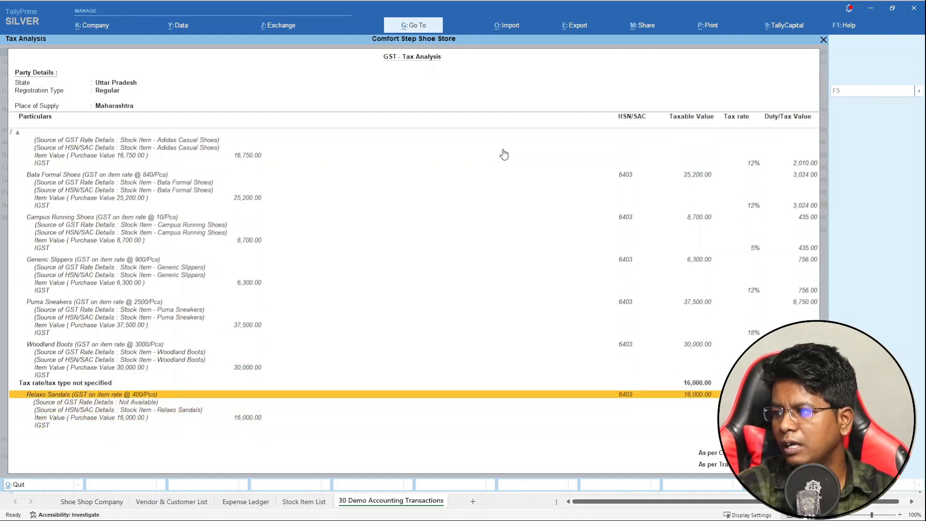
key(Return)
key(Return)
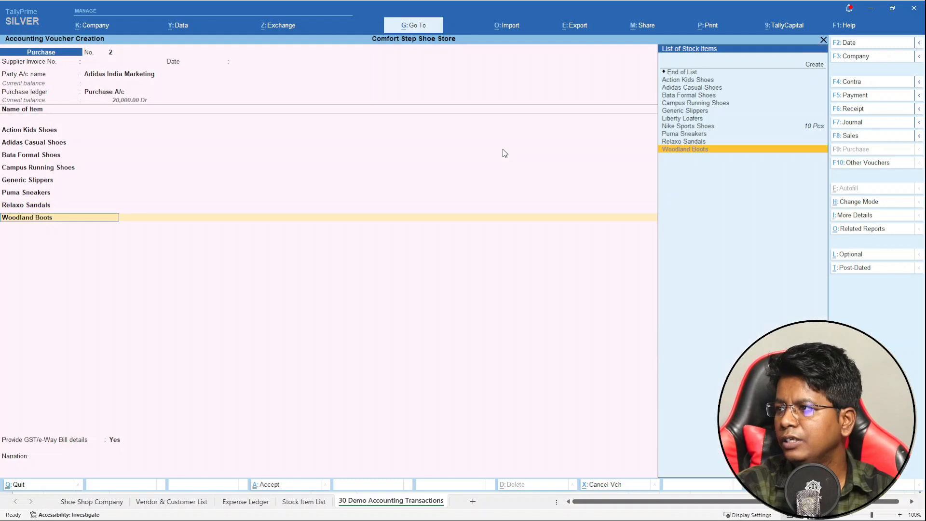
- Reconfirm the Woodland Boots line with its Godown allocation and move on to the voucher's ledger entries
key(Return)
key(Escape)
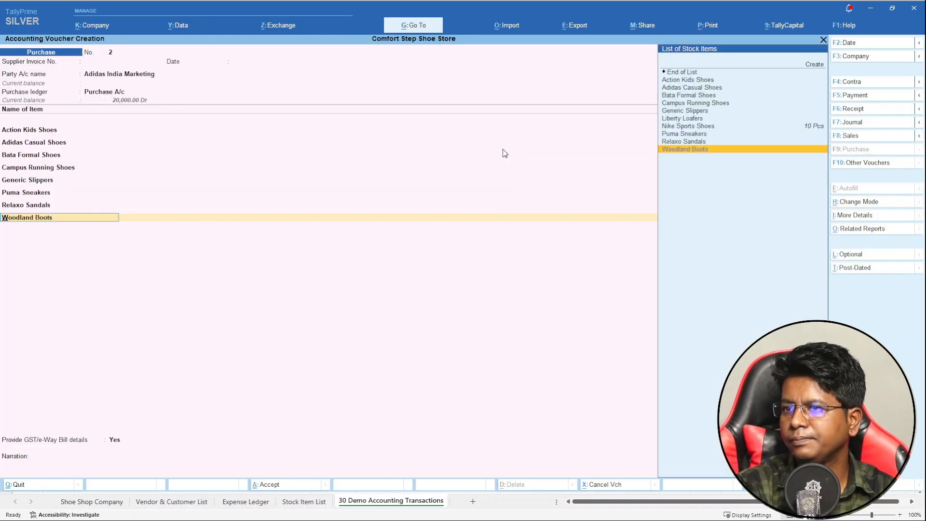
key(Return)
key(Return)
key(Return)
key(Return)
key(Return)
key(Return)
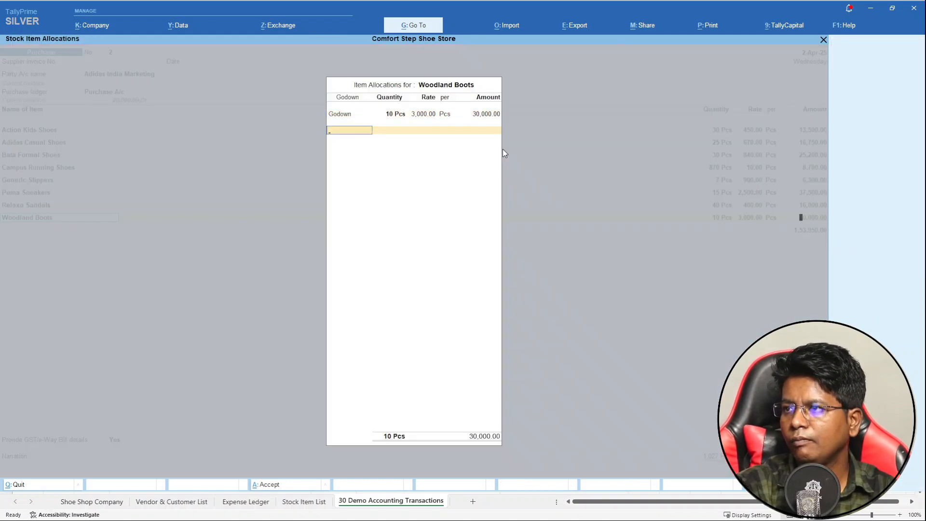
key(Return)
text(c)
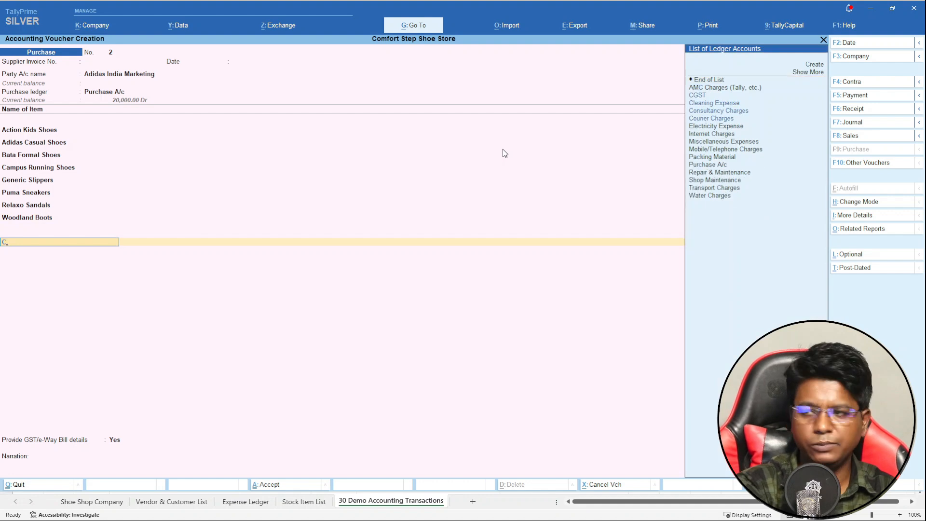
key(Return)
key(Down)
key(Return)
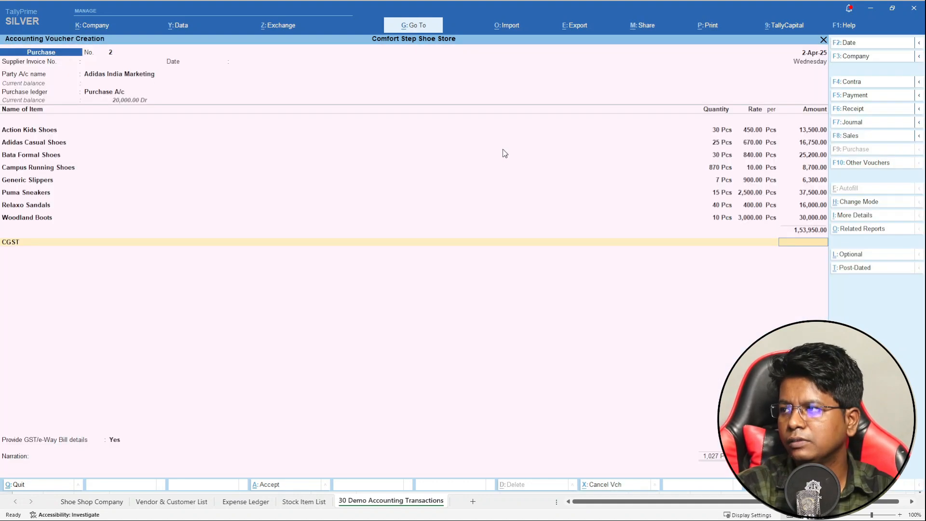
key(BackSpace)
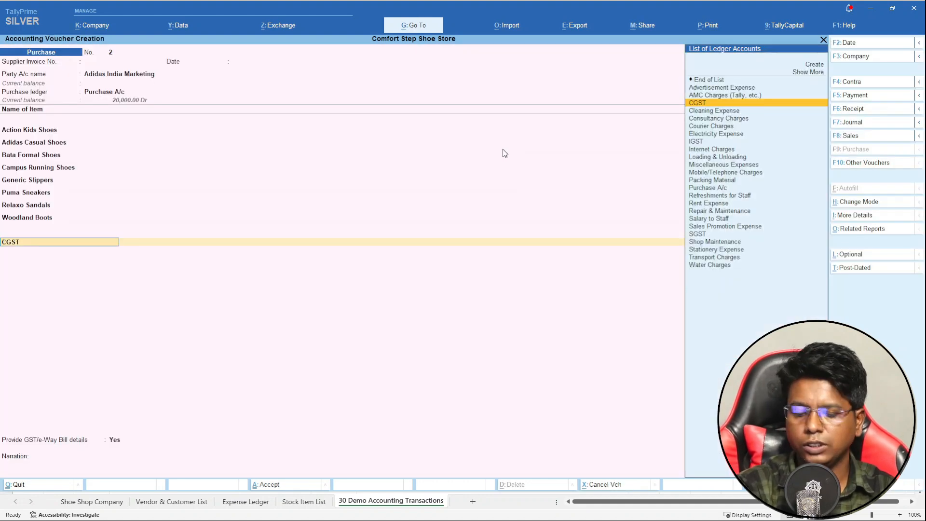
- Check the voucher's GST - Tax Analysis for the type of GST that applies, and return to the ledger line
key(ctrl+o)
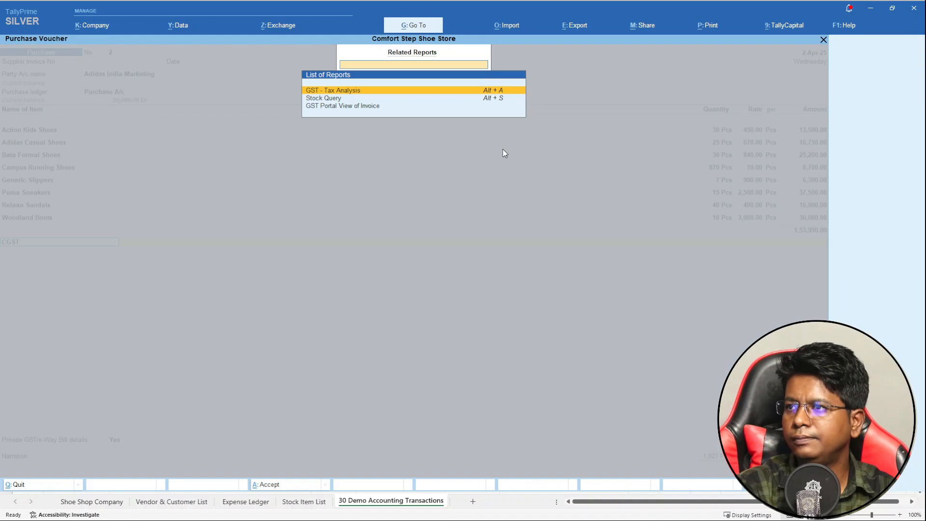
key(Return)
key(Escape)
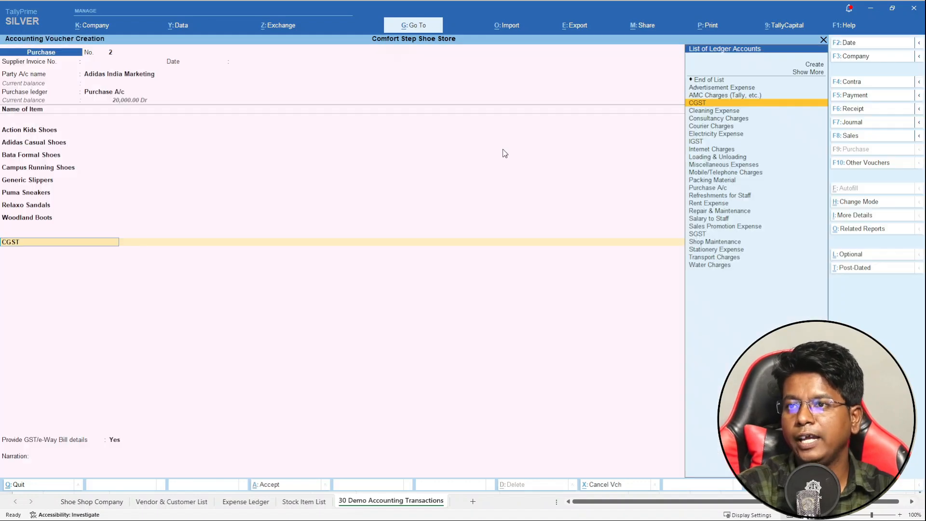
- Choose the IGST ledger for the tax line below the items, accepting its calculated amount
text(I)
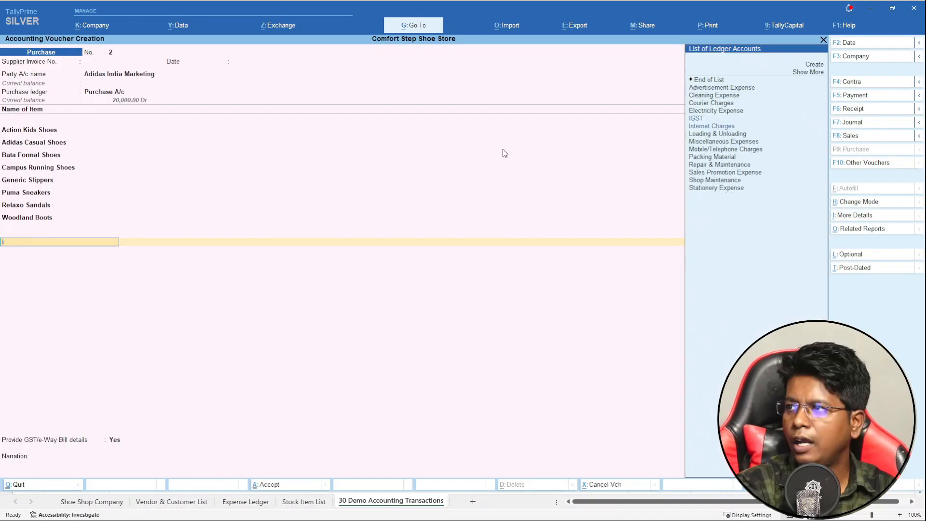
key(Return)
key(Return)
key(Return)
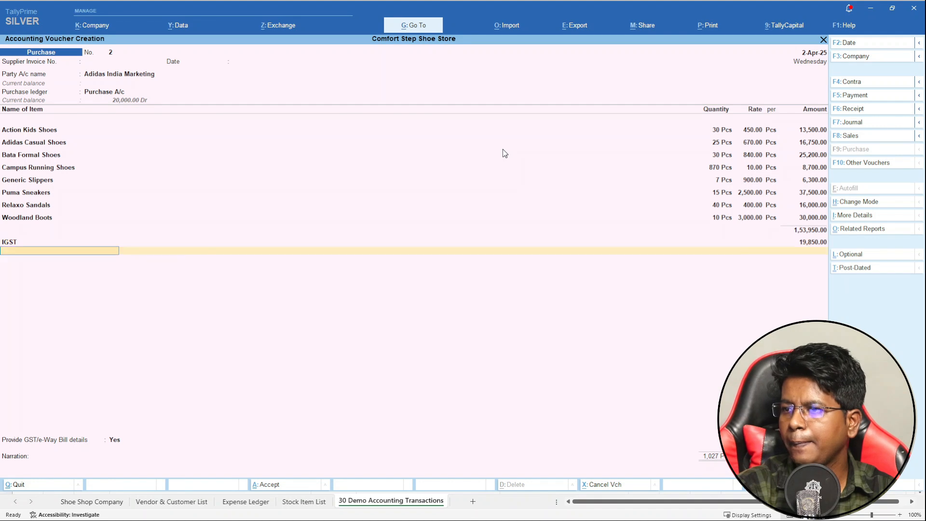
- End the ledger list, set Provide GST/e-Way Bill details to No, save the purchase voucher without a narration, and leave voucher entry
key(Return)
key(Return)
key(Return)
key(Return)
key(Return)
key(Return)
key(Return)
key(Return)
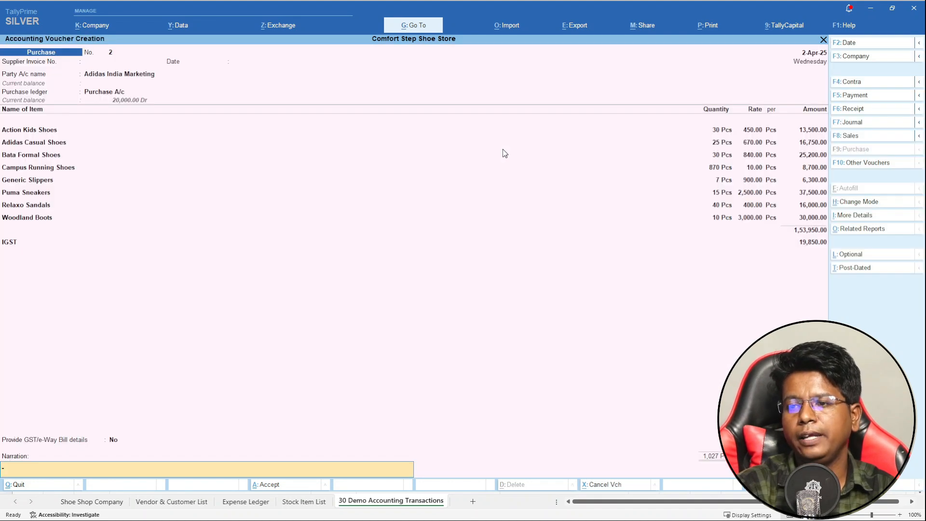
key(Return)
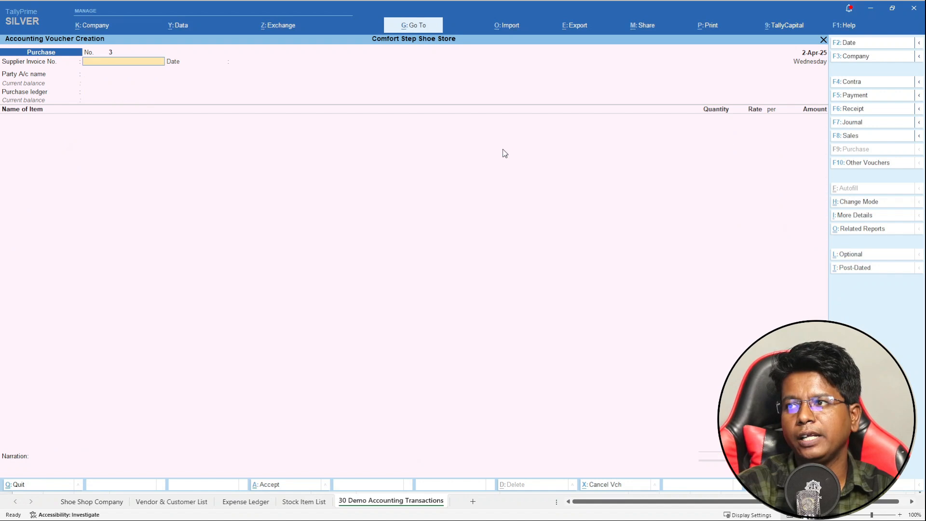
key(Escape)
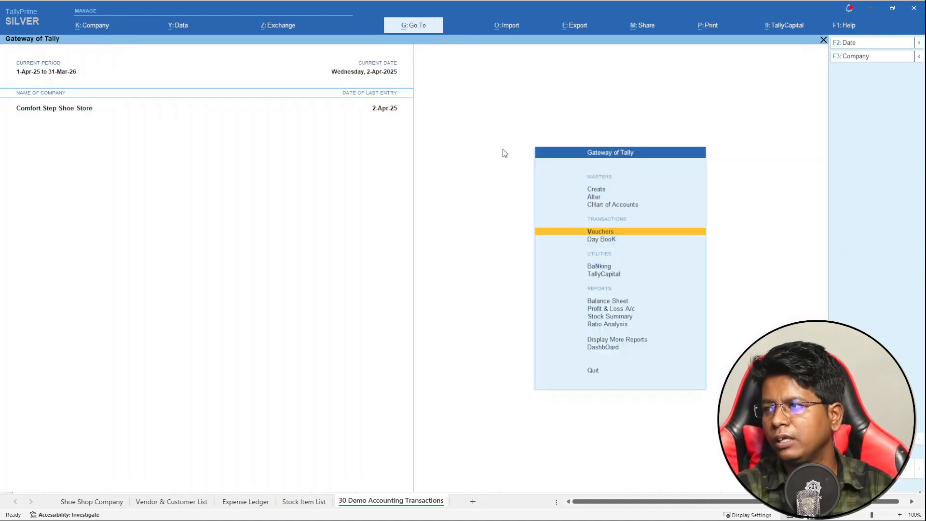
- Open the Closing Stock from the Balance Sheet and examine it in detail for each item's quantity, rate and value
key(Down)
key(Down)
key(Down)
key(Return)
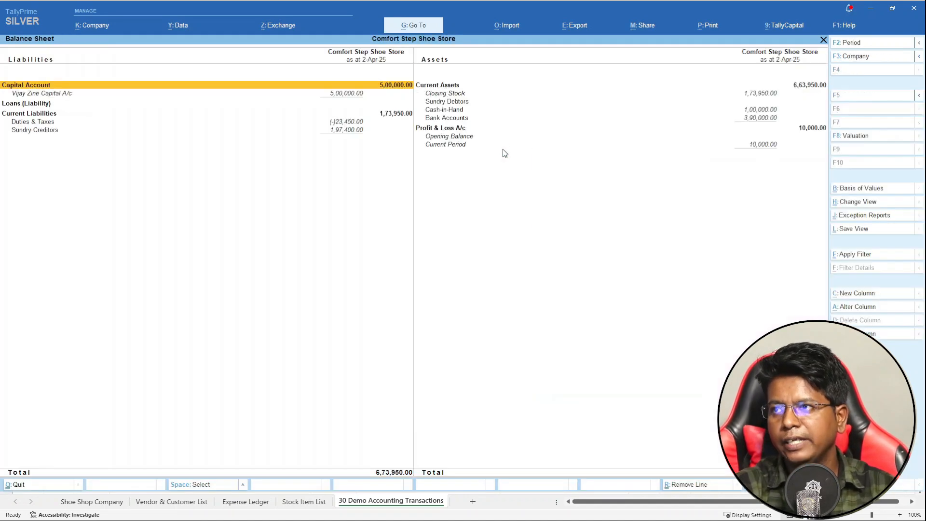
key(Down)
key(Return)
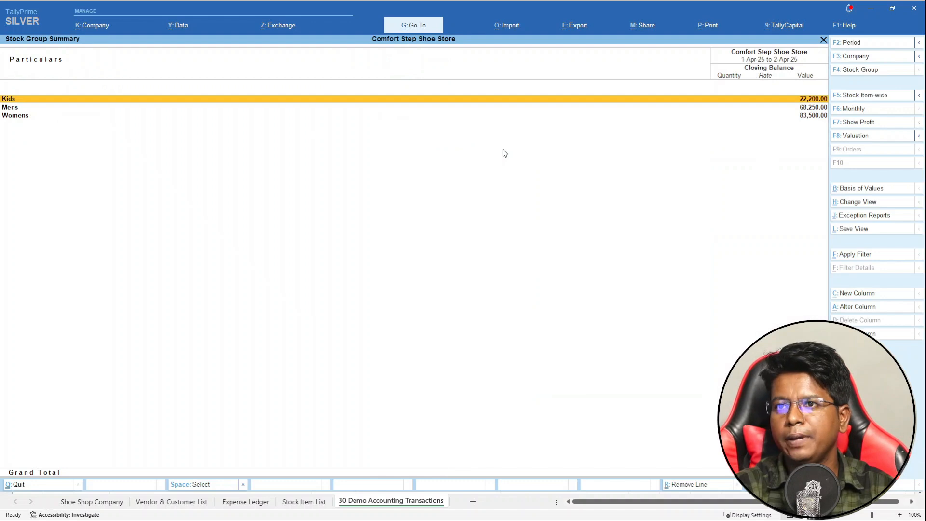
key(alt+F5)
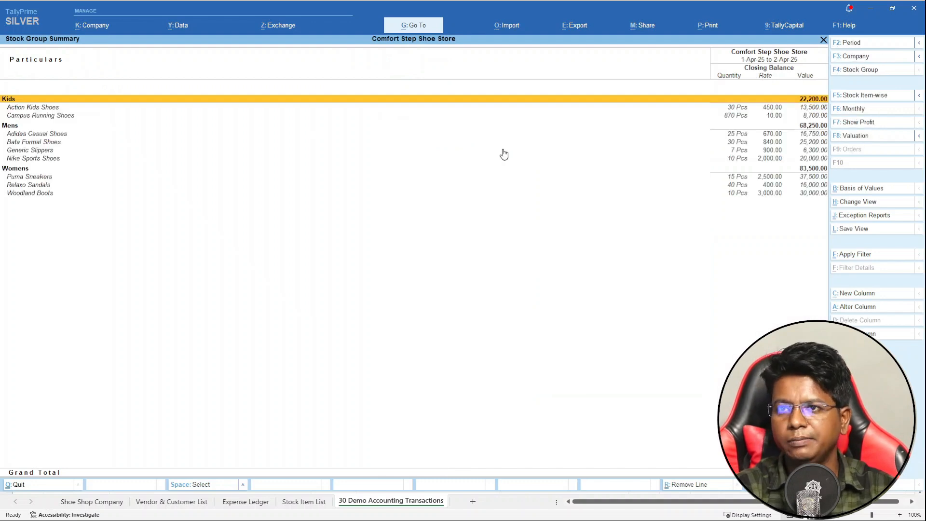
- Leave the Balance Sheet and open the Stock Summary report
key(Escape)
key(Escape)
key(Down)
key(Down)
key(Return)
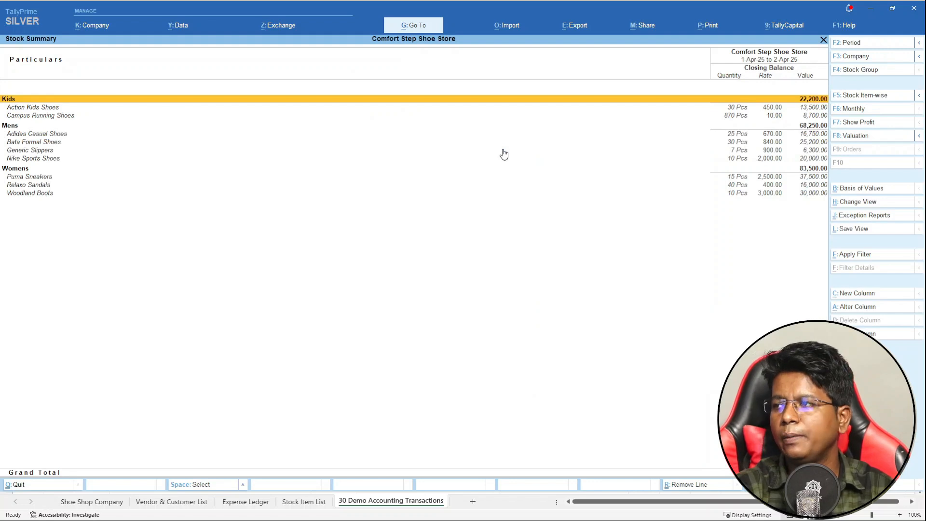
- Configure the Stock Summary to show Opening Balance, Goods Inwards and Goods Outwards, review the columns, and close the report
key(F12)
key(Down)
key(Down)
key(Down)
key(Down)
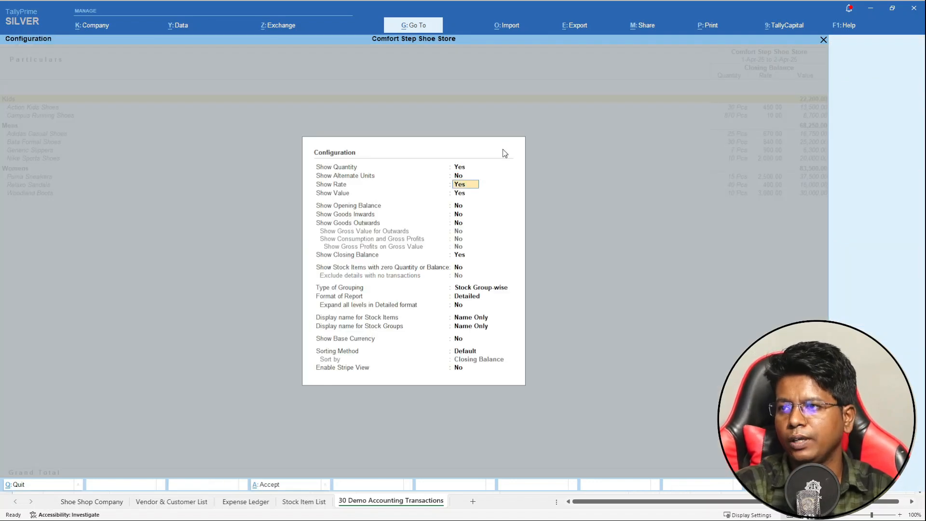
key(y)
key(y)
key(y)
key(ctrl+a)
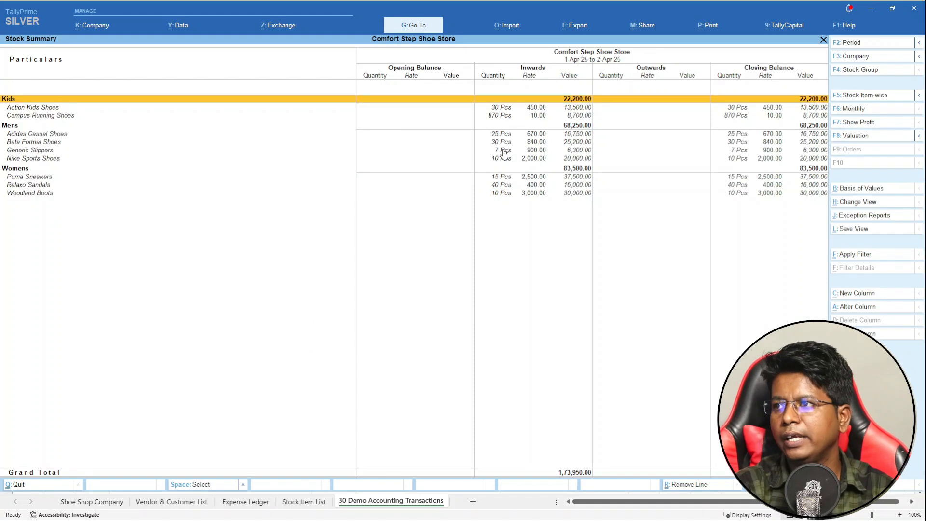
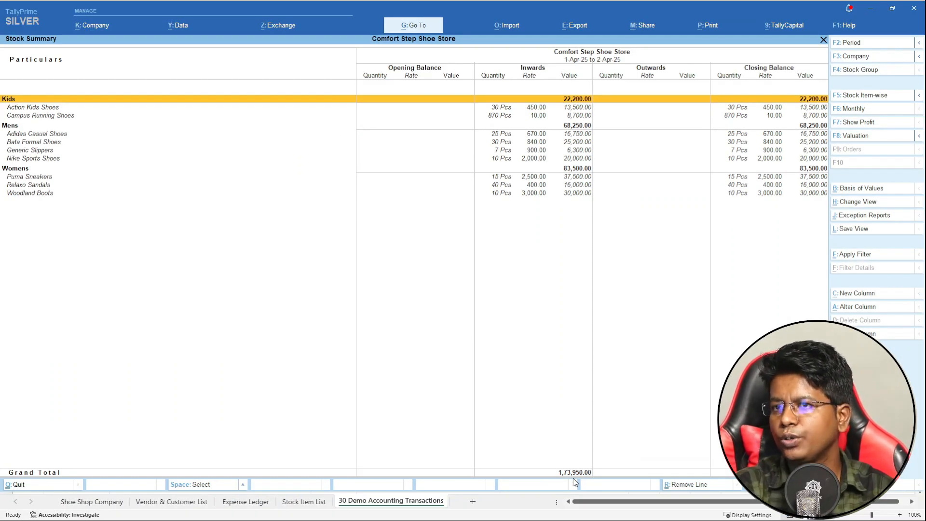
key(Escape)
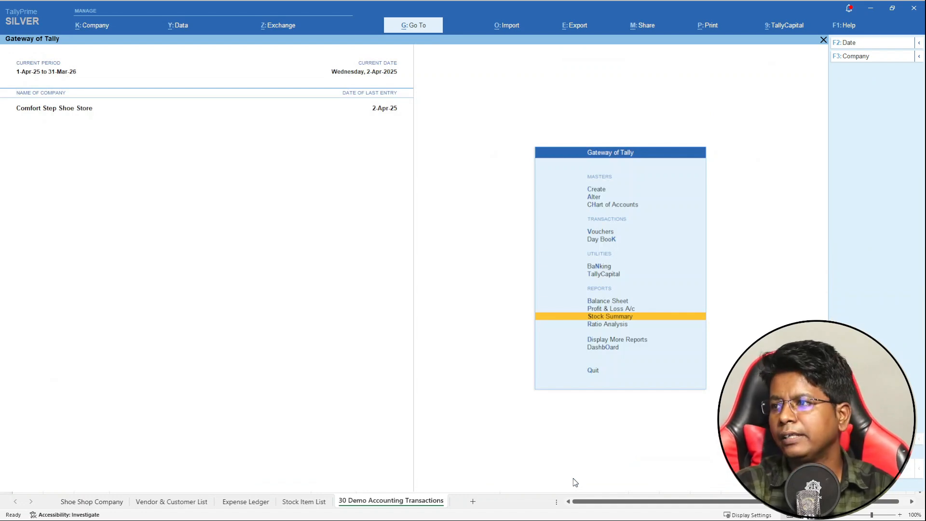
- Return to voucher entry and start a new Sales voucher
key(Up)
key(Up)
key(Up)
key(Up)
key(Up)
key(Up)
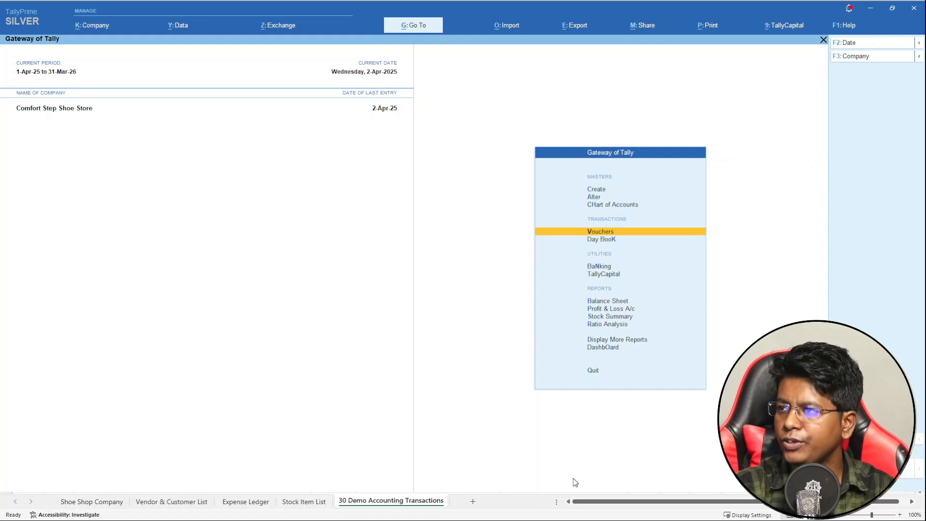
key(Return)
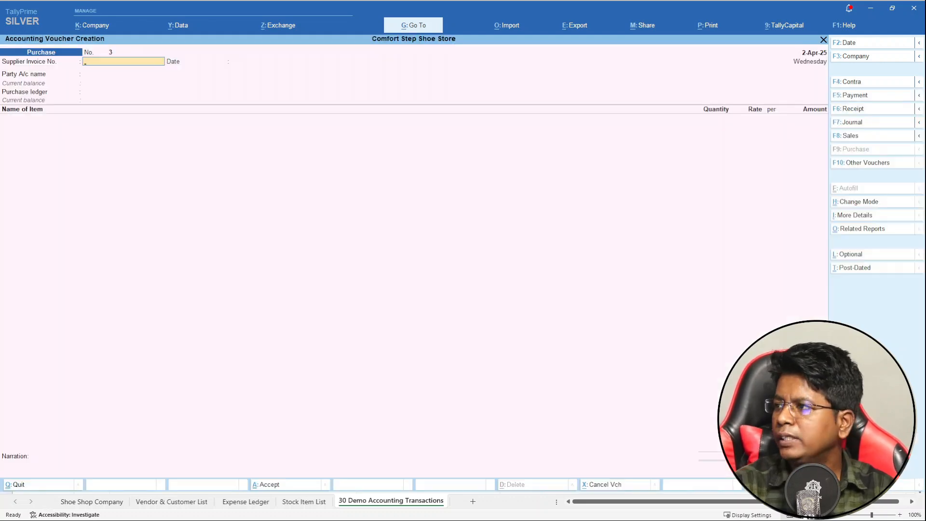
click(857, 137)
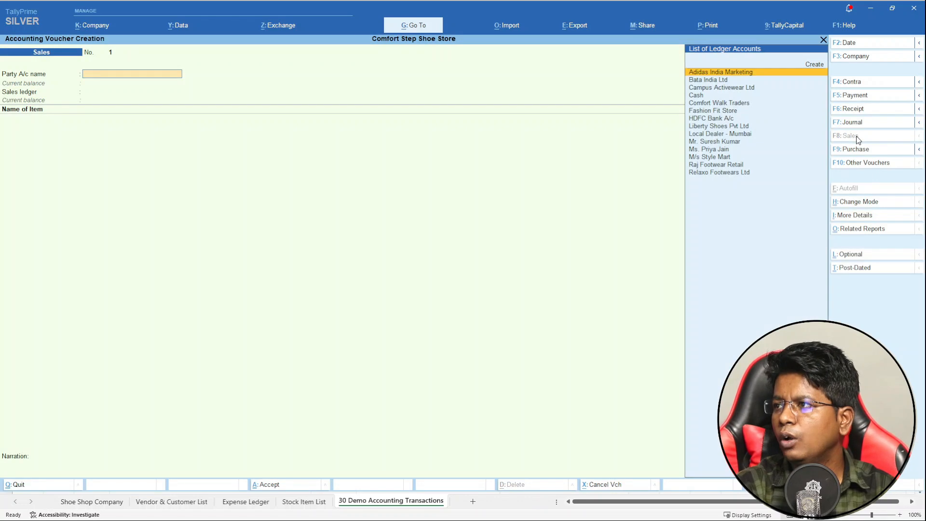
- Select the individual customer listed directly above M/s Style Mart as the party account of the sales voucher
key(Down)
key(Down)
key(Down)
key(Down)
key(Down)
key(Down)
key(Down)
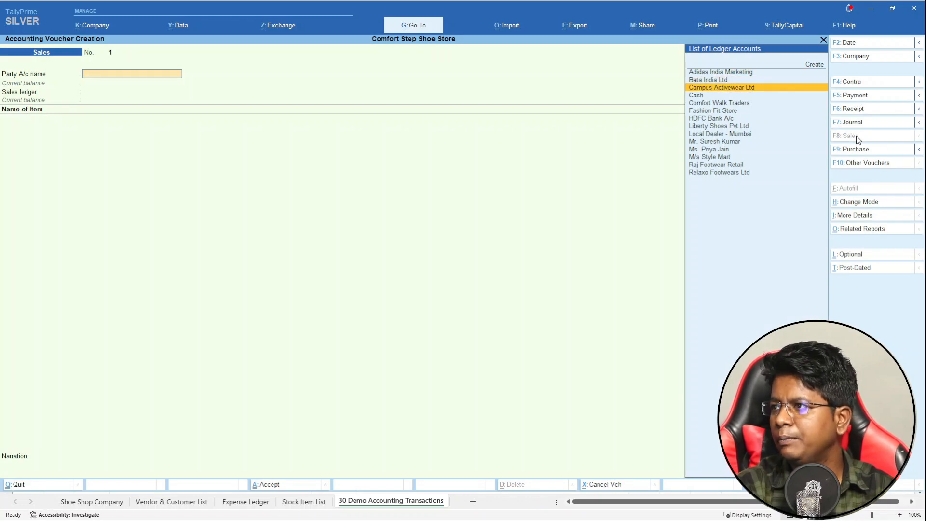
key(Down)
key(Down)
key(Down)
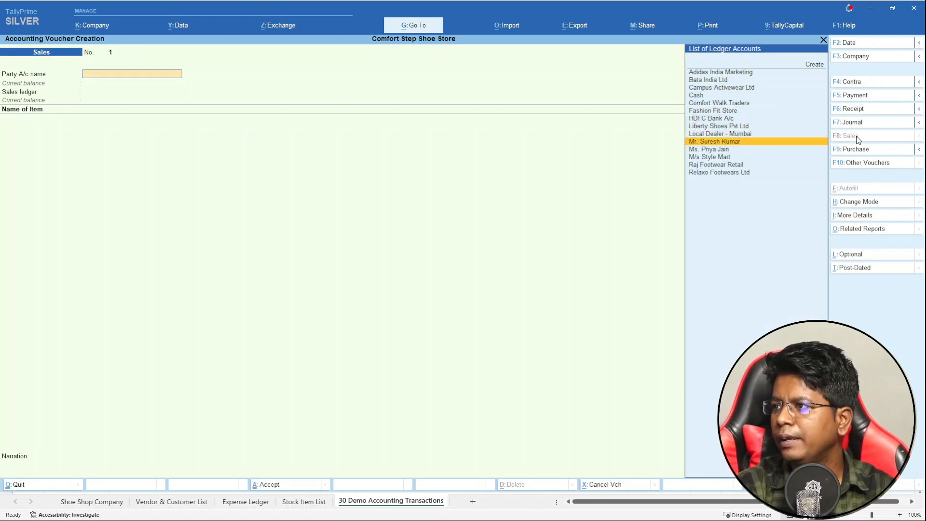
key(Return)
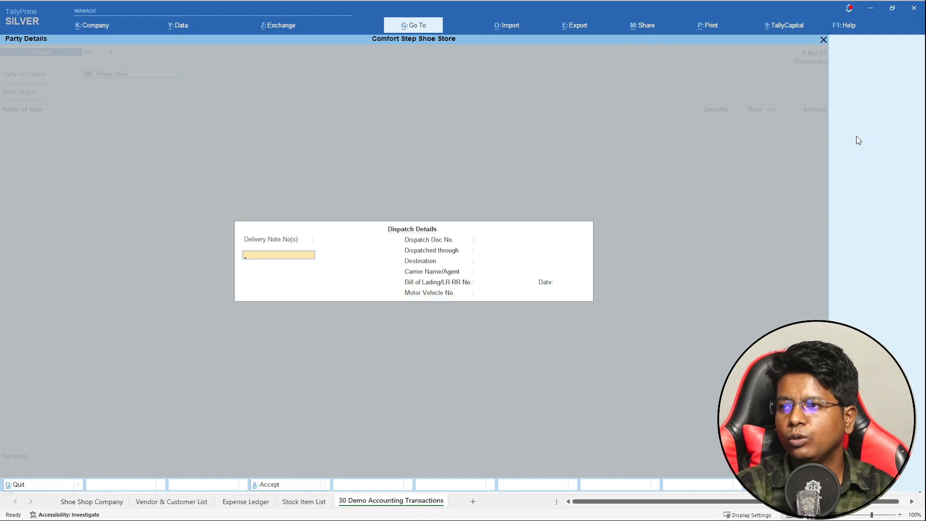
- Leave the dispatch details blank, accept the default party details, and use Sales A/c as the sales ledger
key(Return)
key(Return)
key(Return)
key(Return)
key(Return)
key(Return)
key(Return)
key(Return)
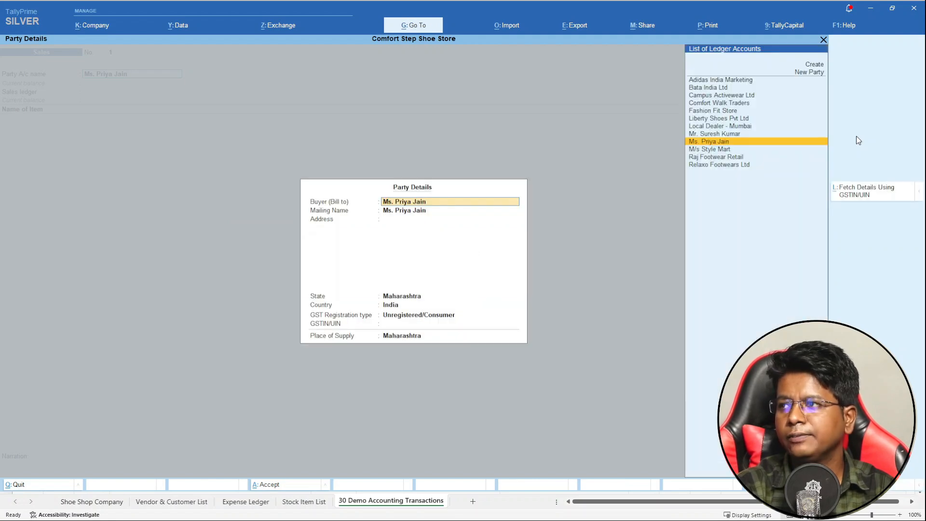
key(ctrl+a)
key(Return)
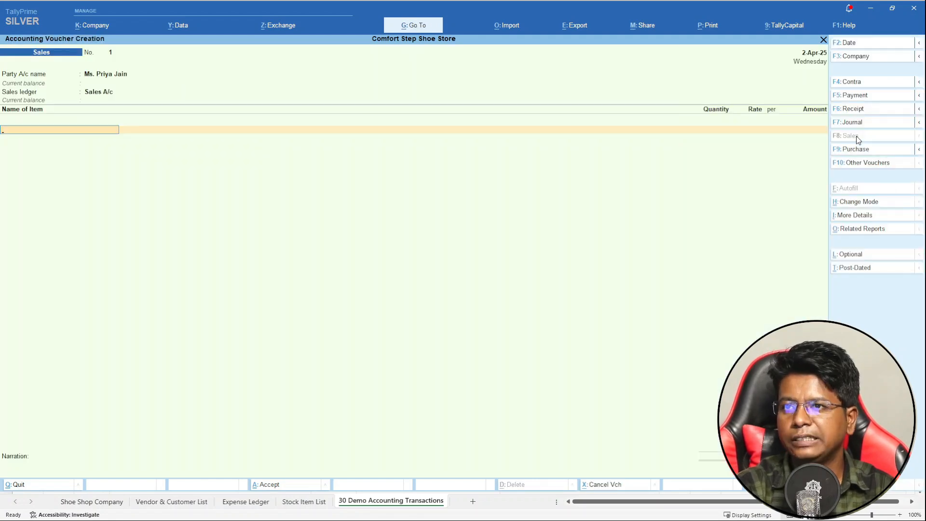
- Add 2 Pcs of Action Kids Shoes from Godown at a rate of 800 per piece
key(Down)
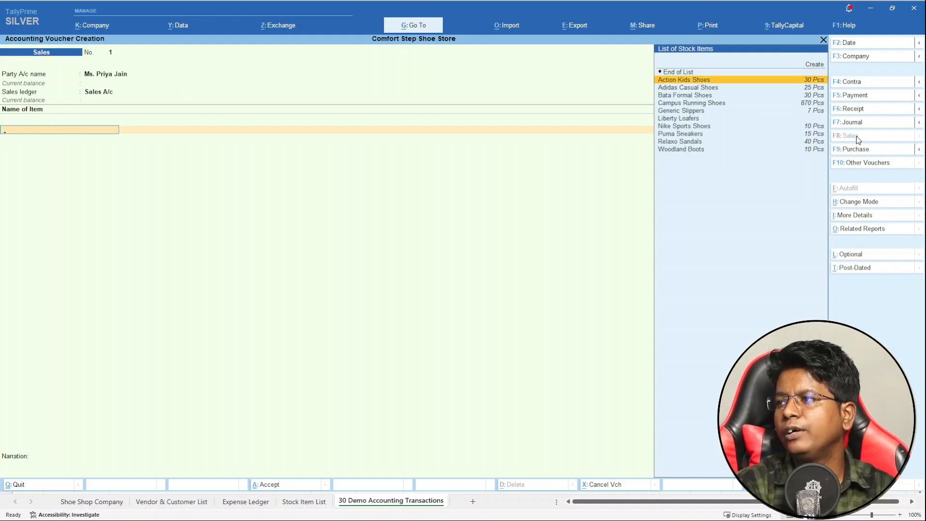
key(Return)
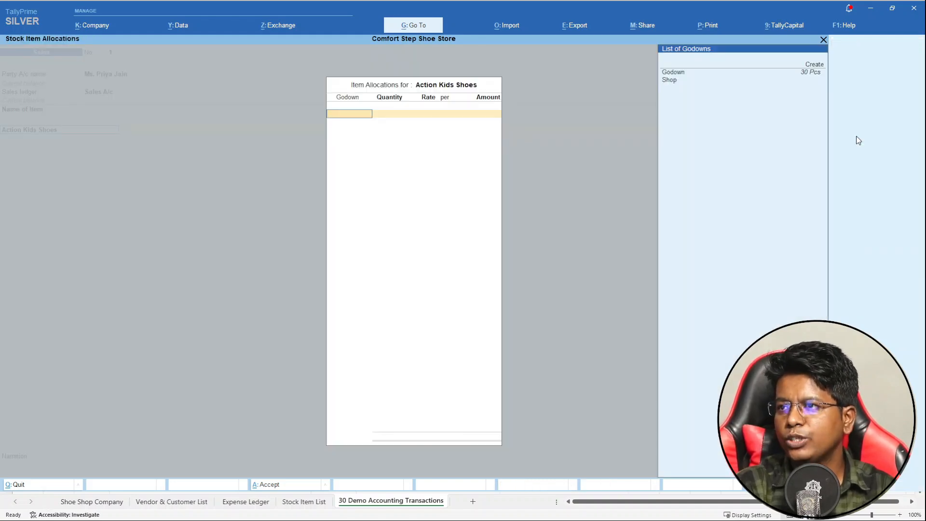
key(Down)
key(Return)
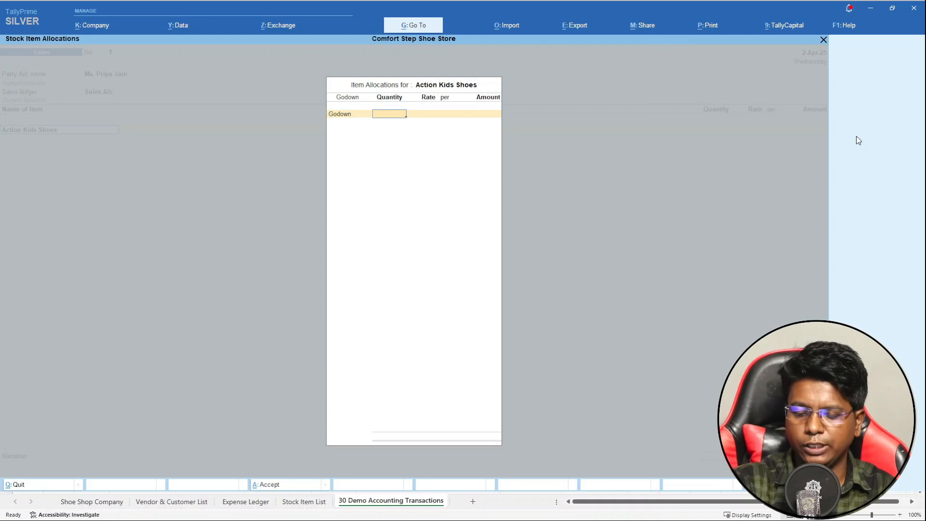
key(Return)
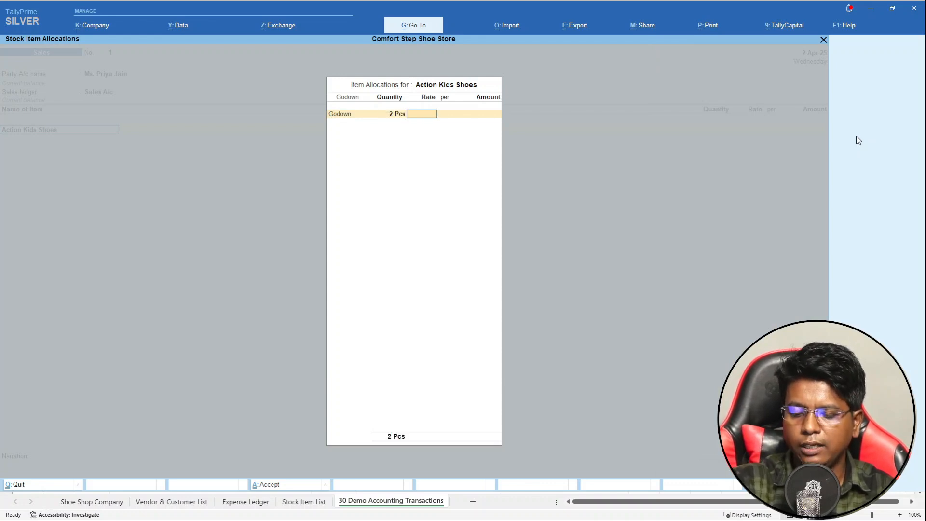
text(800)
key(Return)
key(Return)
key(Return)
key(Return)
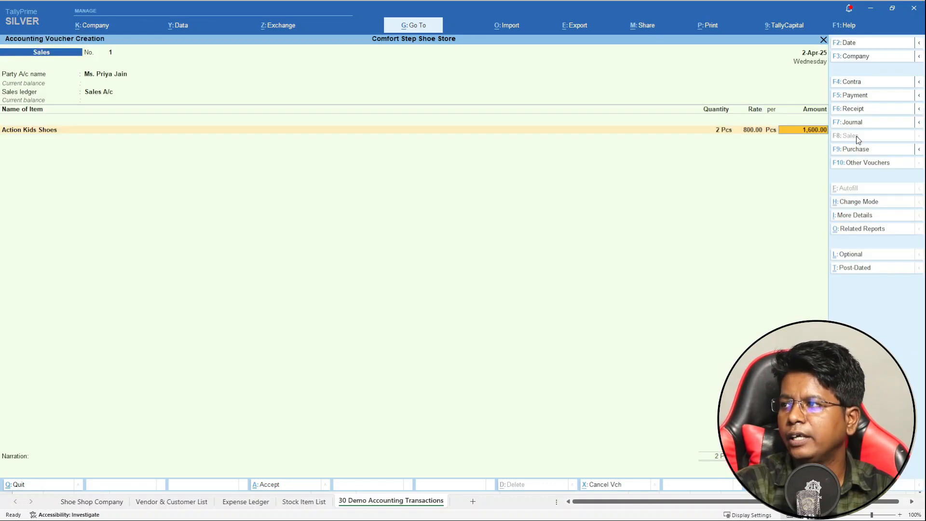
- Open the voucher's GST Tax Analysis in detailed form, examine the CGST and SGST rates and amounts for Action Kids Shoes, and close it
key(ctrl+o)
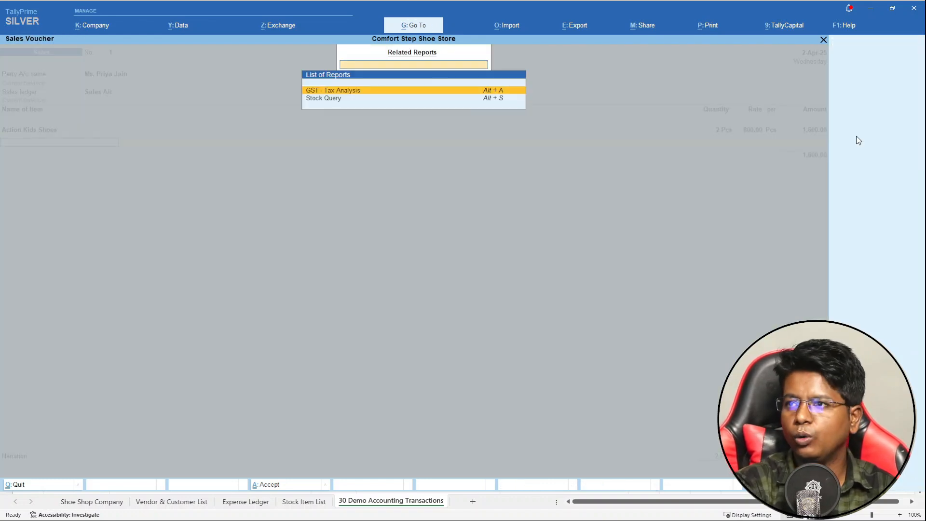
key(Return)
key(alt+F5)
key(Down)
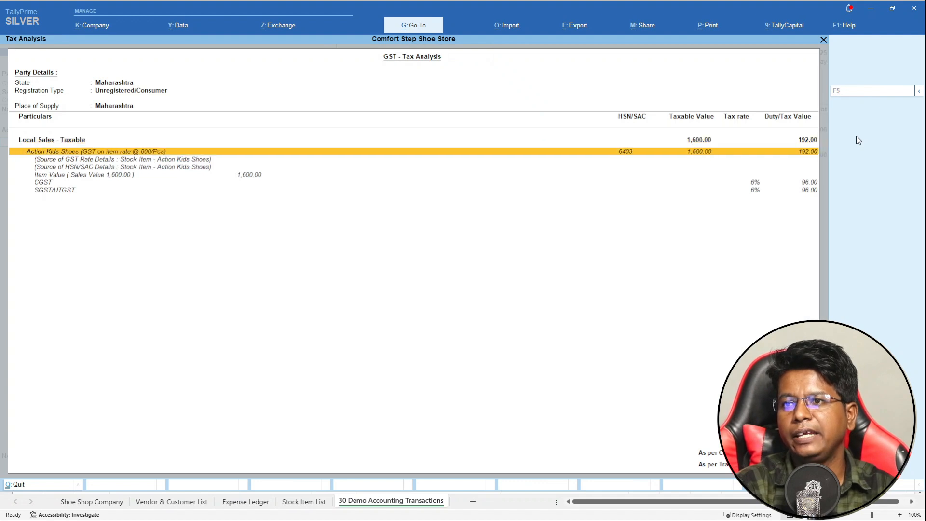
key(Down)
key(Down)
key(Down)
key(Down)
key(Down)
key(Up)
key(Down)
key(Up)
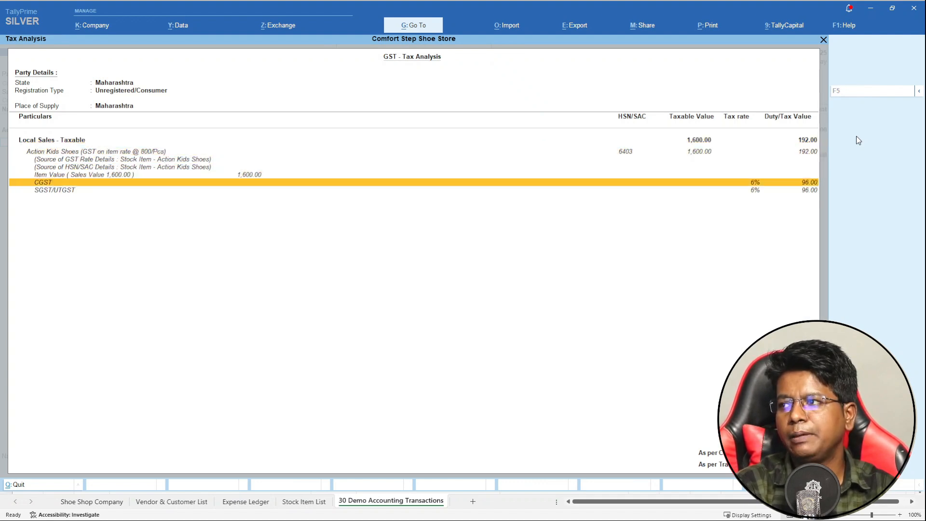
key(Down)
key(Escape)
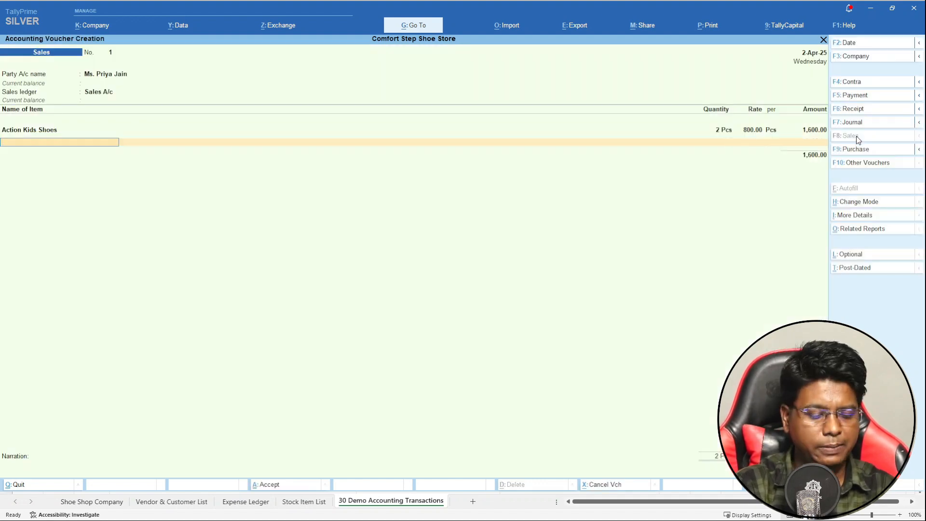
- Finish the item list and add the CGST ledger with its calculated amount to the sales voucher
key(Return)
text(c)
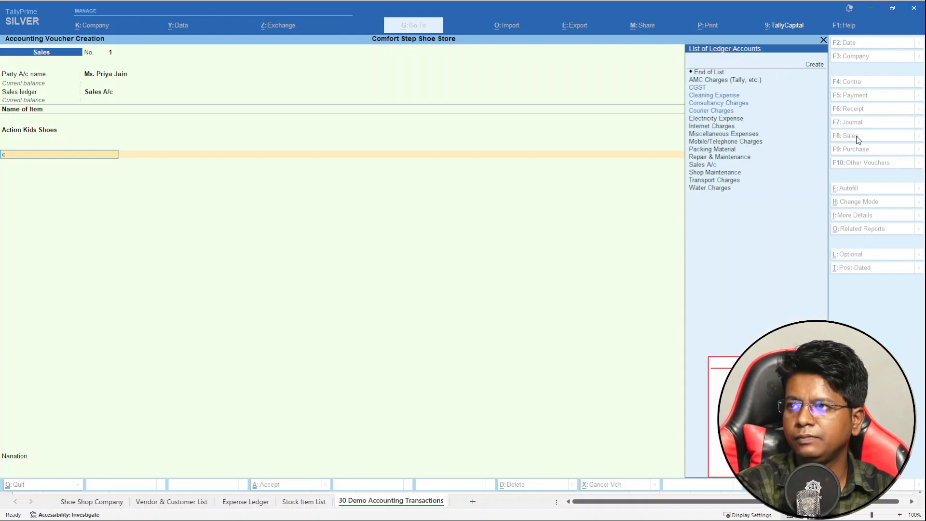
key(Down)
key(Return)
key(Return)
key(Return)
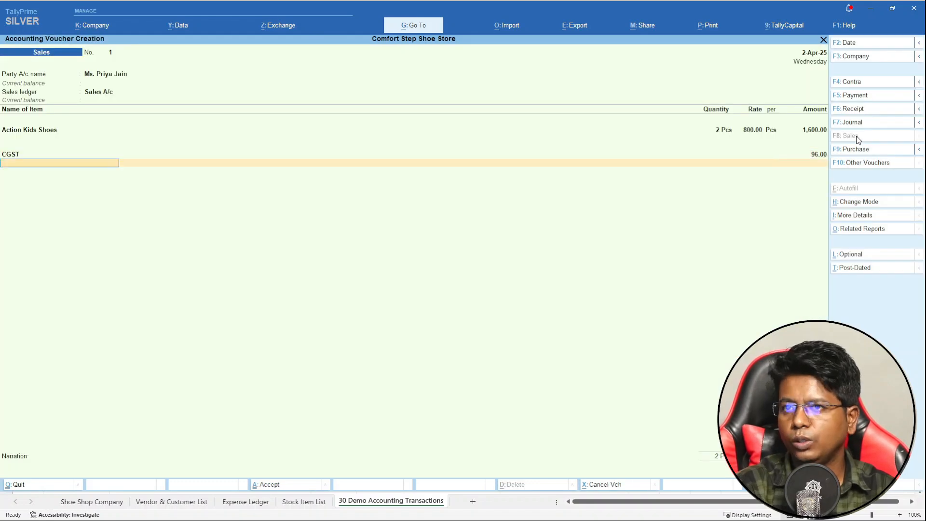
- Add the SGST ledger with its calculated amount, leave the narration blank, and save the sales voucher
text(Sg)
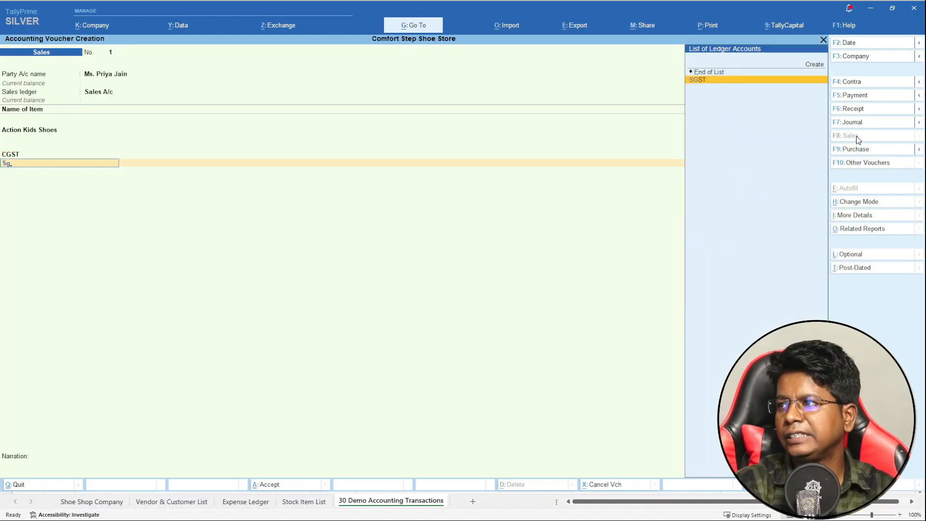
key(Return)
key(Return)
key(Return)
key(Return)
key(Return)
key(Return)
key(Return)
key(Return)
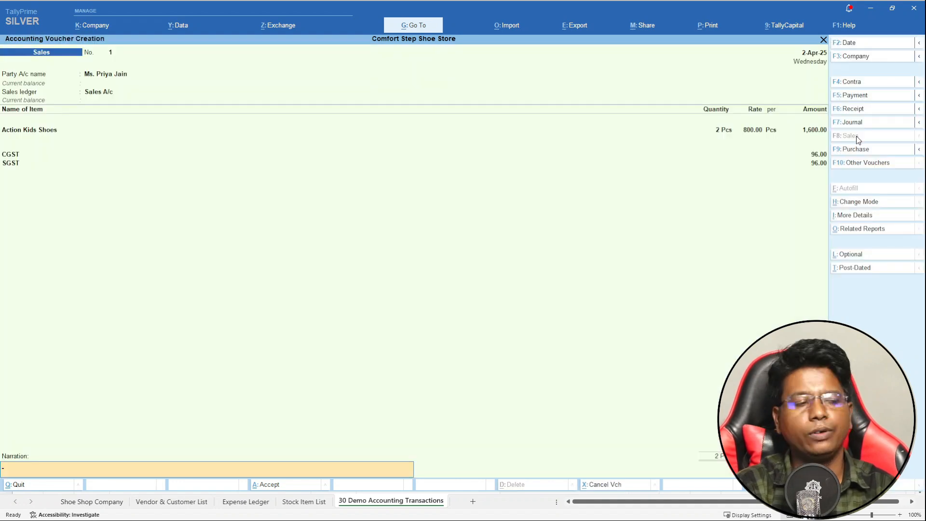
key(Return)
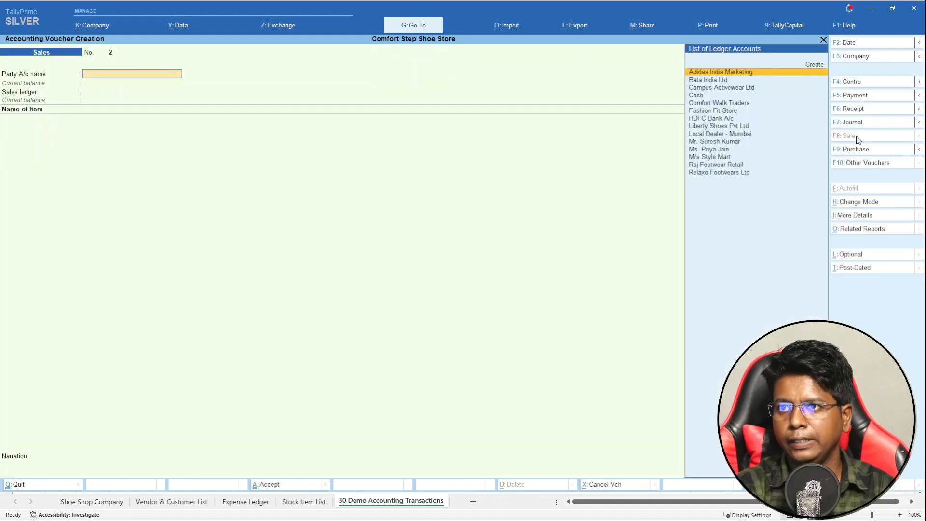
- Date the new sales voucher 3-Apr-25 and select M/s Style Mart as its party account
key(F2)
text(4)
key(Return)
key(Down)
key(Down)
key(Down)
key(Down)
key(Down)
key(Down)
key(Down)
key(Down)
key(Down)
key(Down)
key(Down)
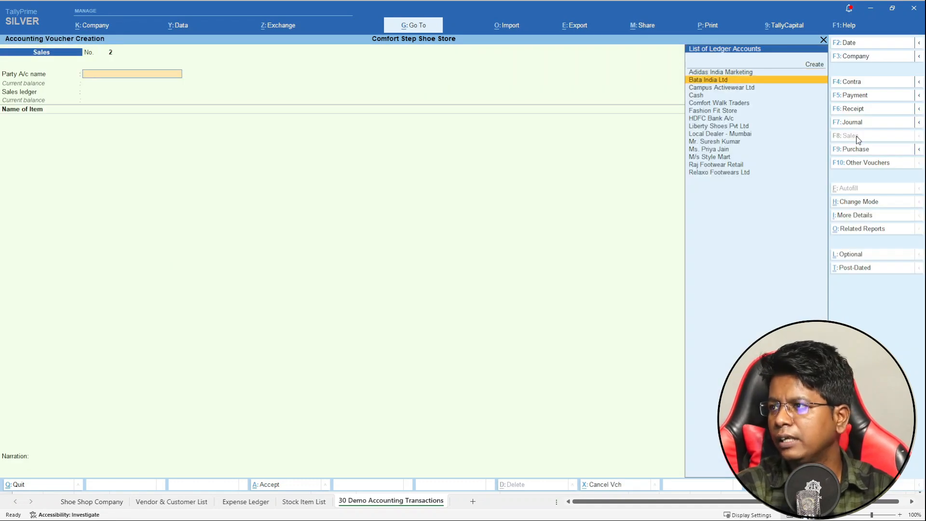
key(Return)
- Accept the blank dispatch details and M/s Style Mart's default party details, with Sales A/c as the sales ledger
key(Return)
key(Return)
key(Return)
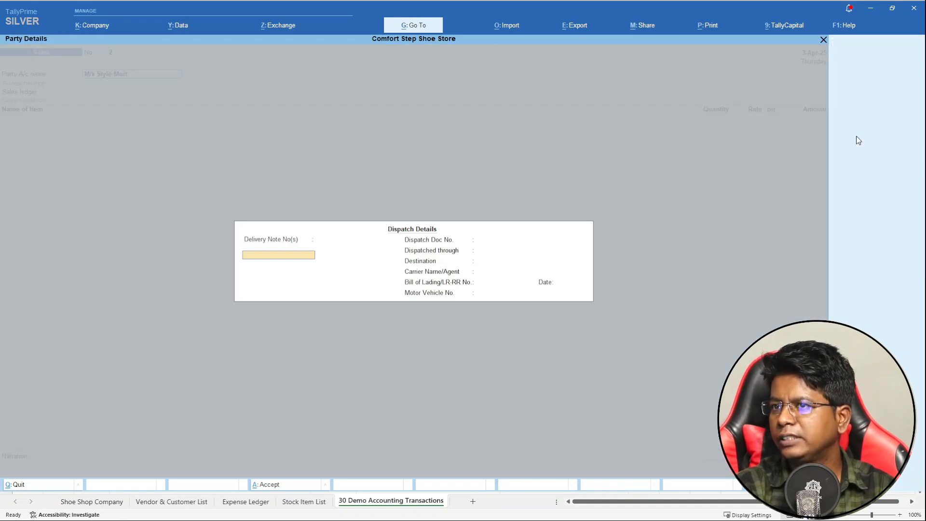
key(ctrl+a)
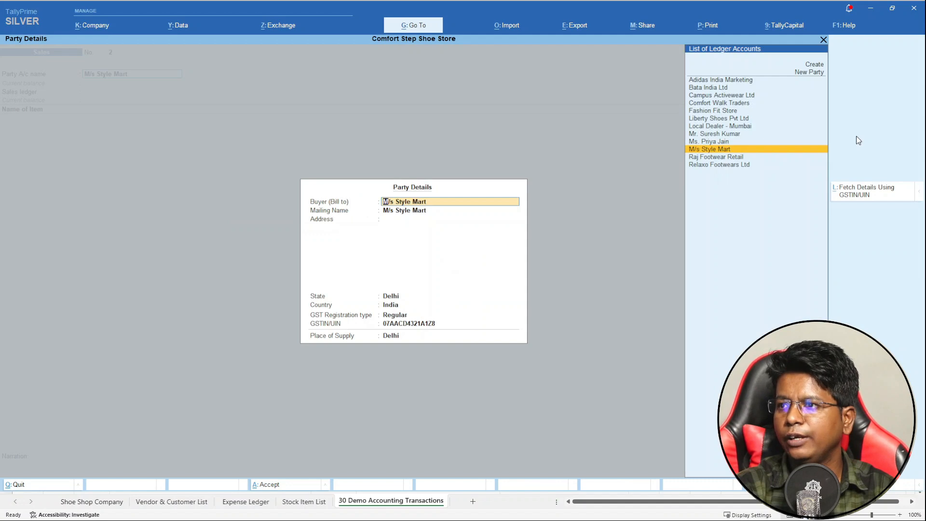
key(ctrl+a)
key(Return)
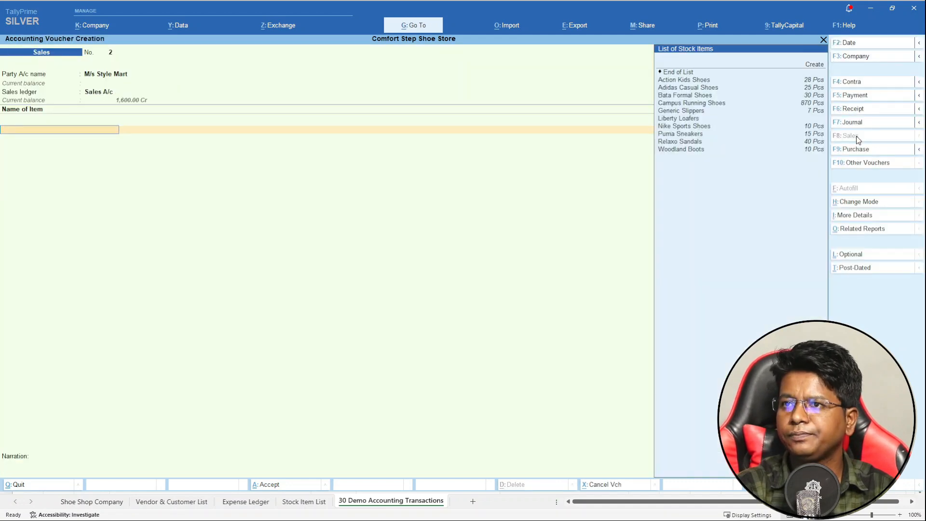
- Add 4 Pcs of Adidas Casual Shoes from Godown at a rate of 1200 per piece
key(Down)
key(Return)
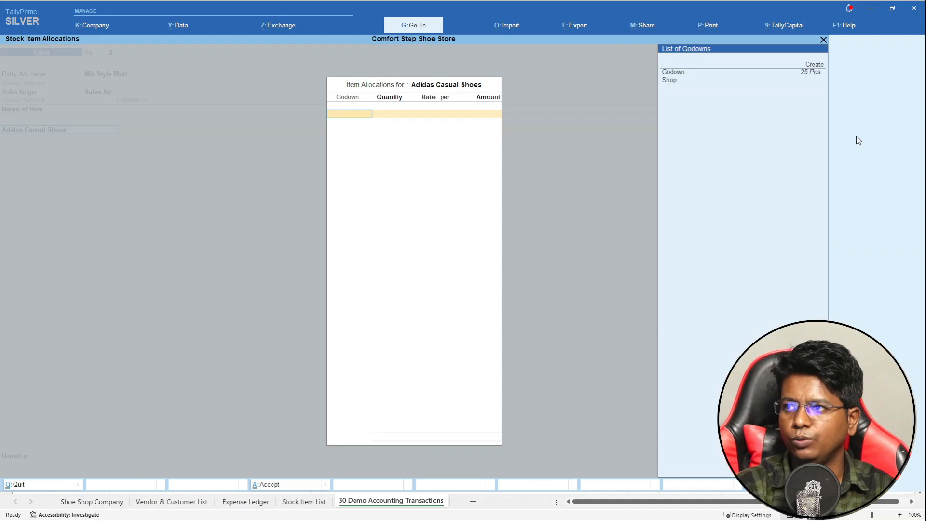
key(Return)
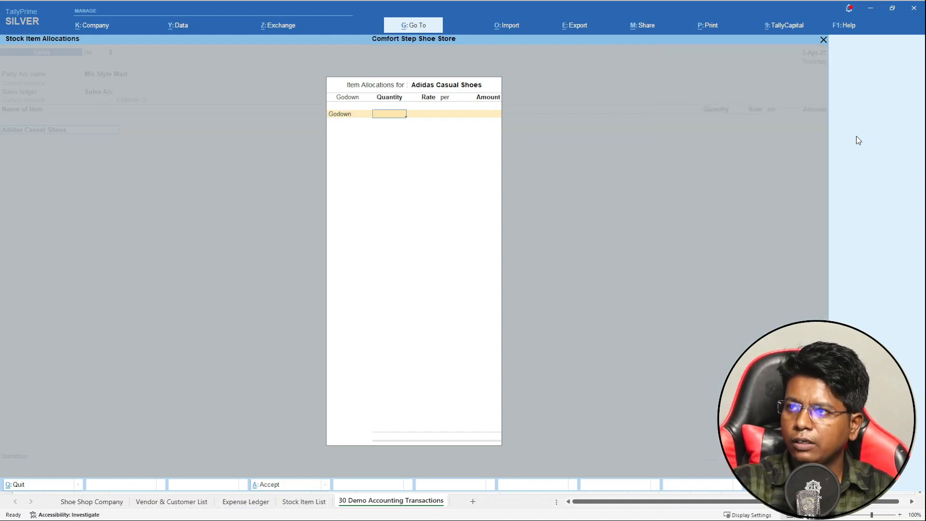
key(Return)
text(1200)
key(Return)
key(Return)
key(Return)
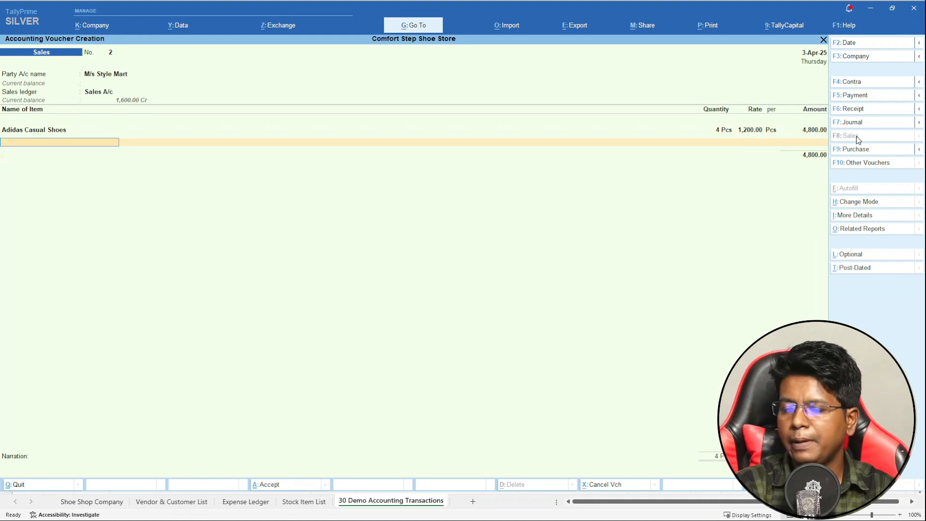
- Review the GST Tax Analysis of the M/s Style Mart sale for the applicable tax type and rate
key(ctrl+o)
key(Return)
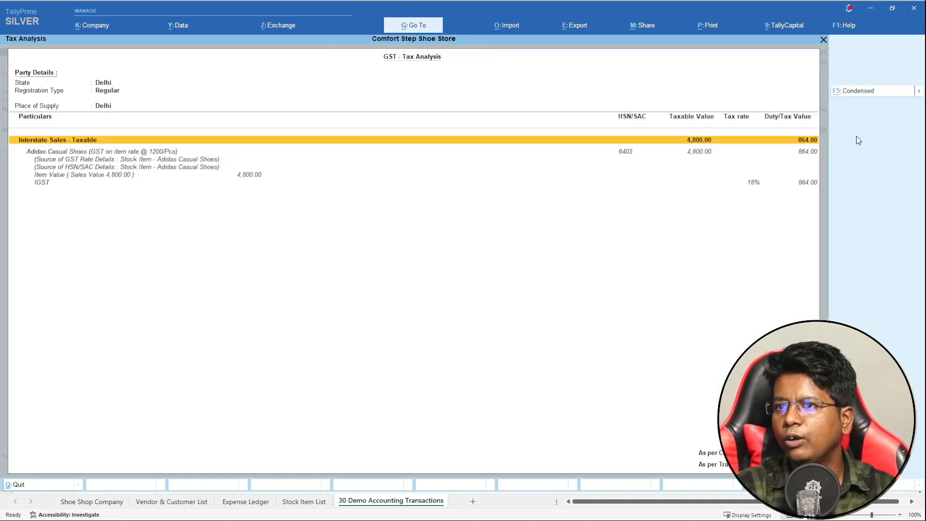
key(Escape)
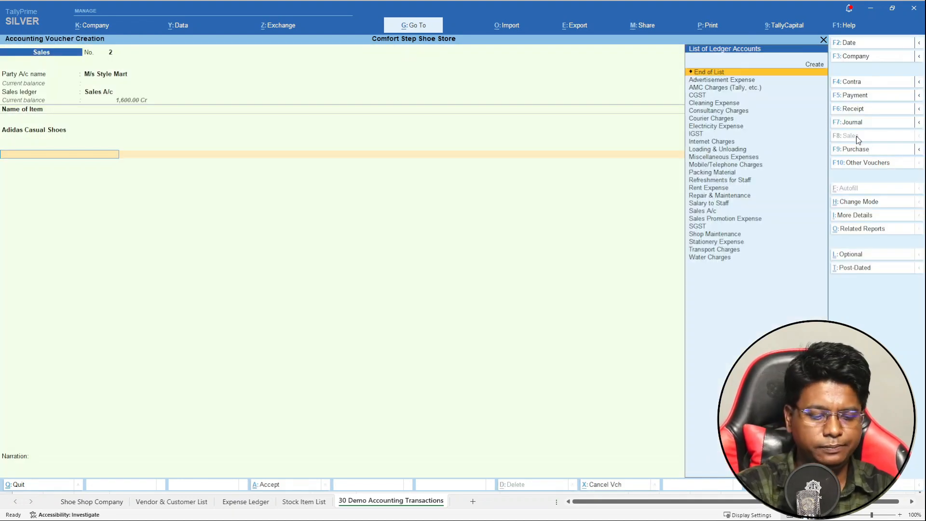
- Add the IGST ledger with its calculated amount and save the M/s Style Mart sales voucher without a narration
text(igst)
key(Return)
key(Return)
key(Return)
key(Return)
key(Return)
key(Return)
key(Return)
key(Return)
key(Return)
click(856, 136)
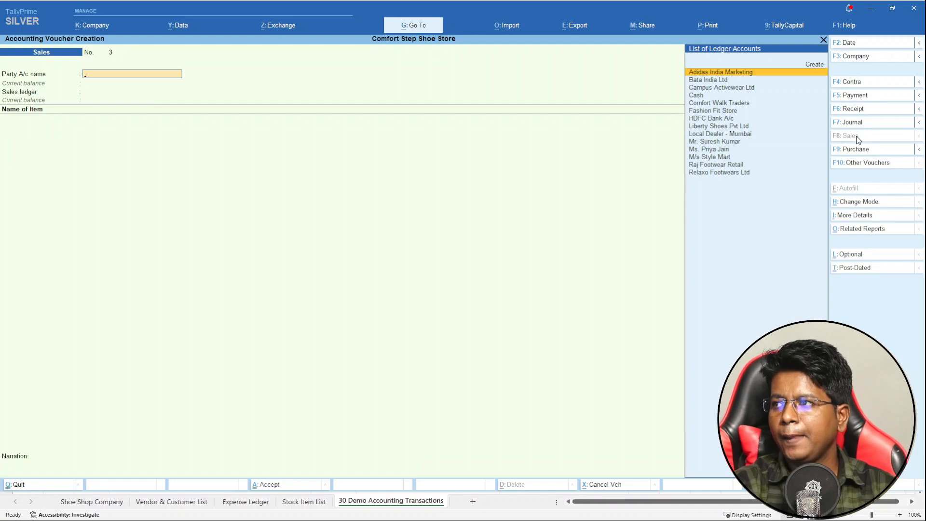
- Leave voucher entry and open the Stock Summary report
key(Escape)
key(Down)
key(Down)
key(Down)
key(Down)
key(Down)
key(Down)
key(Return)
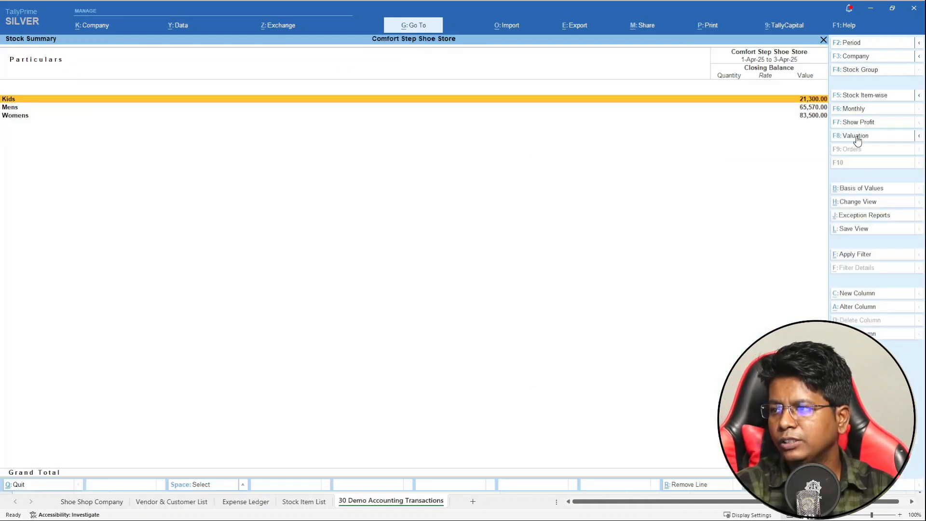
- Show the Stock Summary item by item and turn on Opening Balance, Goods Inwards and Goods Outwards in its configuration
key(F5)
key(F12)
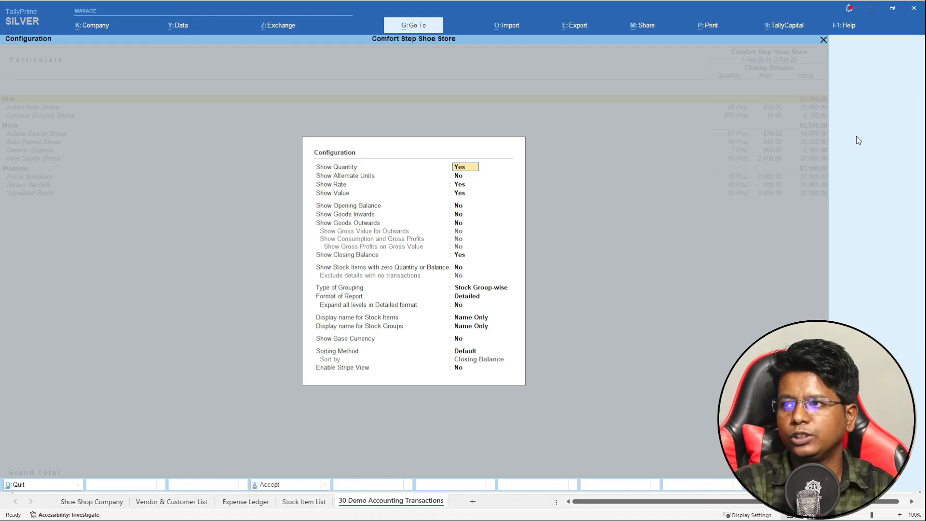
key(Down)
key(Down)
key(Down)
key(Down)
text(y)
key(Return)
text(y)
key(Return)
text(y)
key(Return)
key(ctrl+a)
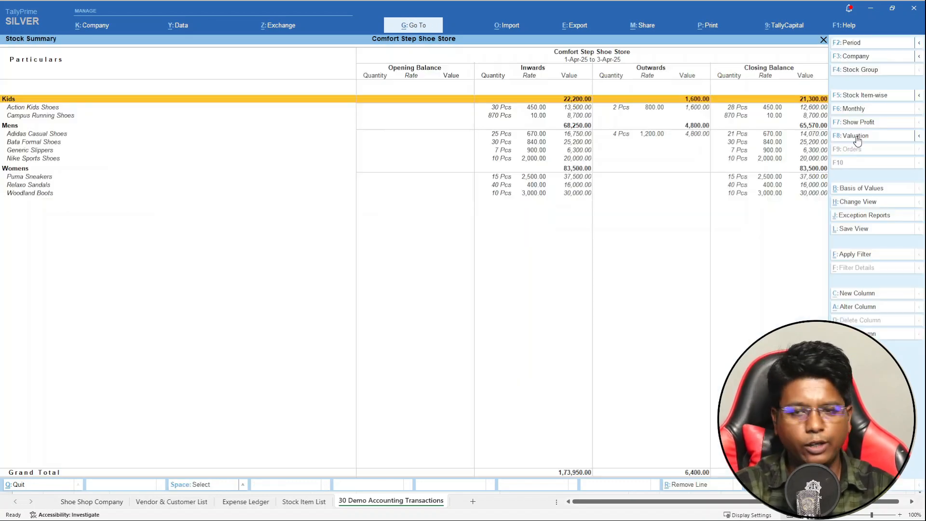
- Drill down from Action Kids Shoes to its April stock vouchers and examine the purchase and sale entries
key(F5)
key(F5)
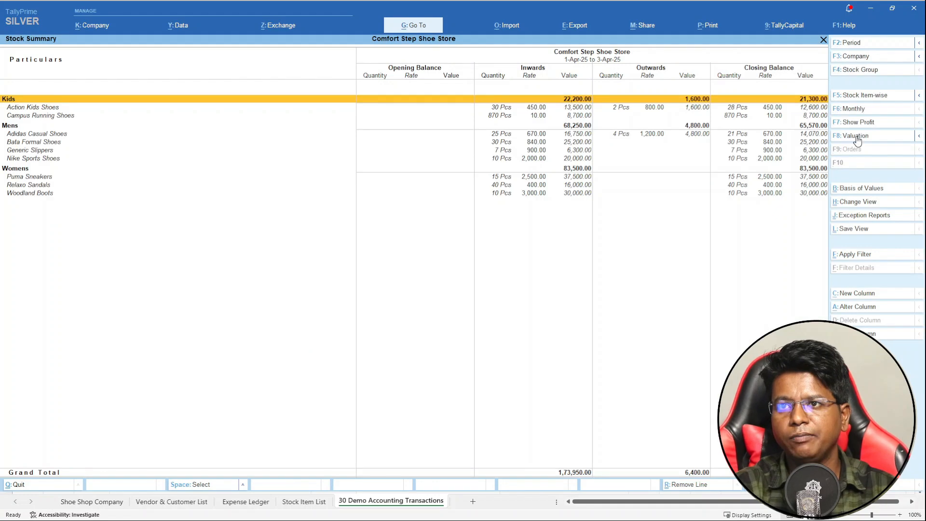
key(Down)
key(Return)
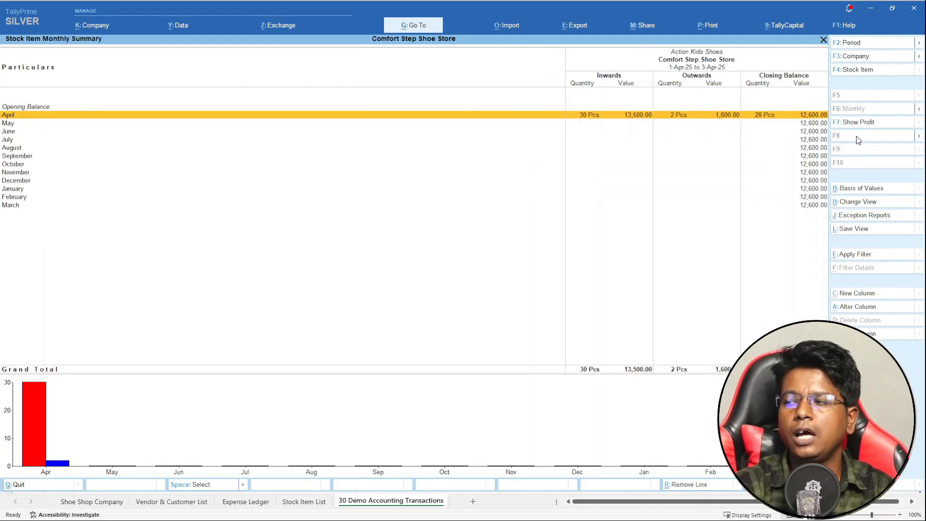
key(Return)
key(Down)
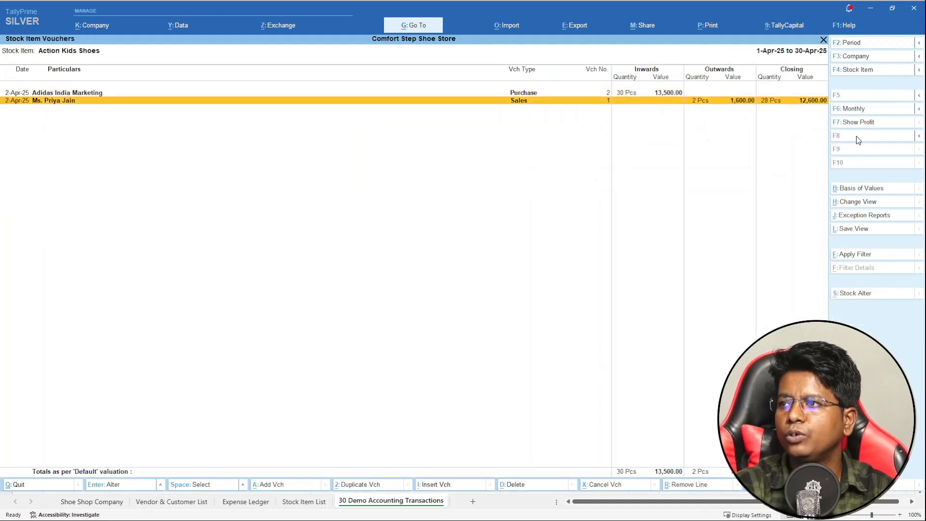
- Examine the Adidas India Marketing purchase voucher behind the Action Kids Shoes stock and return to the Stock Summary
key(Up)
key(Escape)
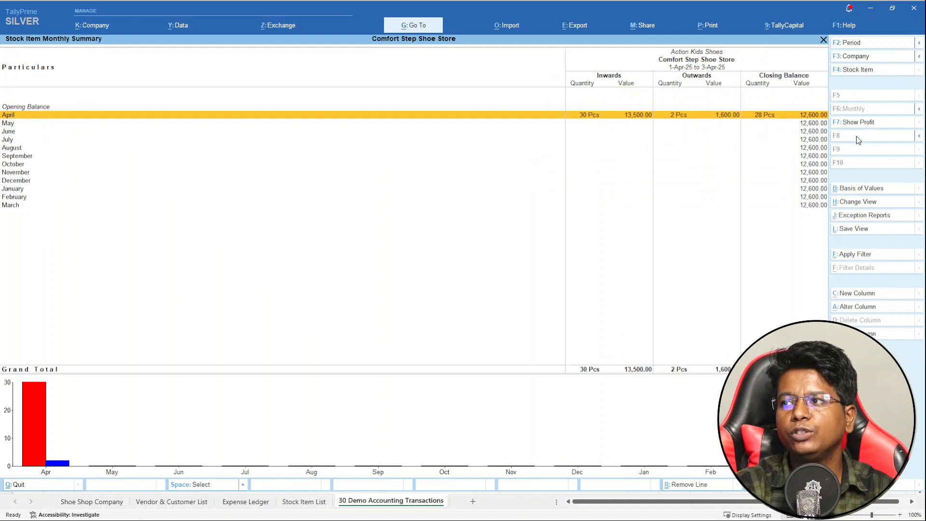
key(Escape)
key(Return)
key(Return)
key(Return)
key(Escape)
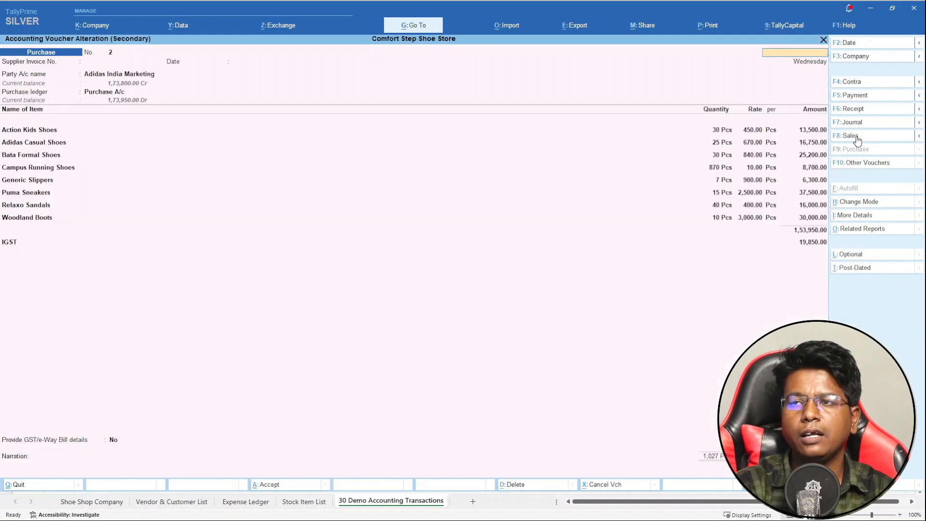
key(Escape)
key(Escape)
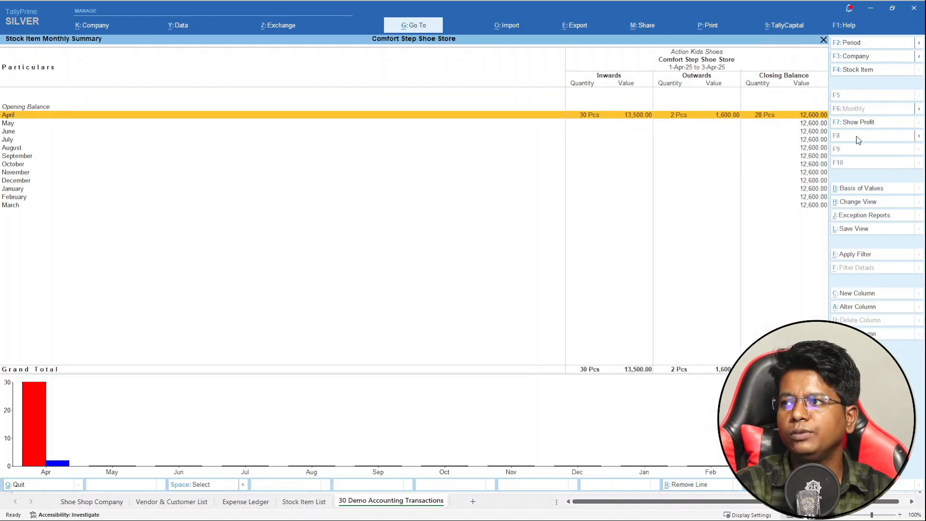
key(Escape)
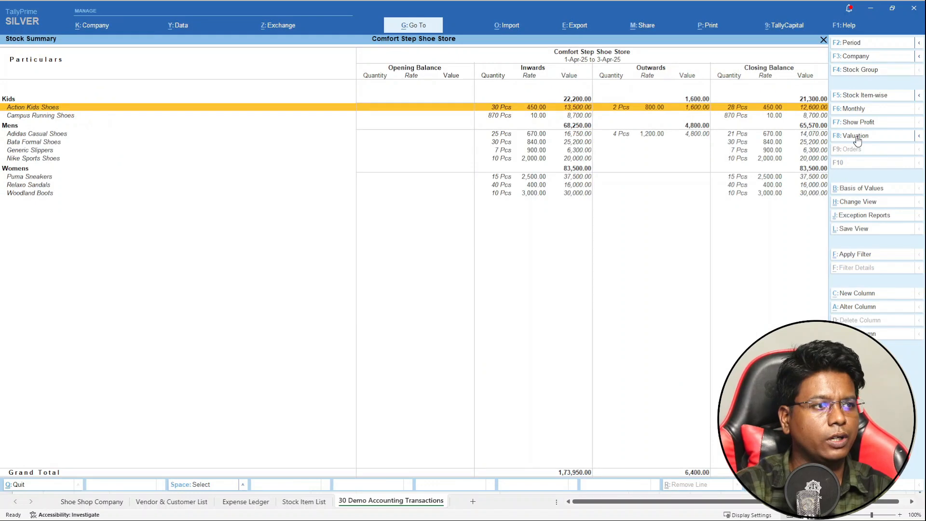
- Leave the Stock Summary and start a new Stock Journal voucher
key(Escape)
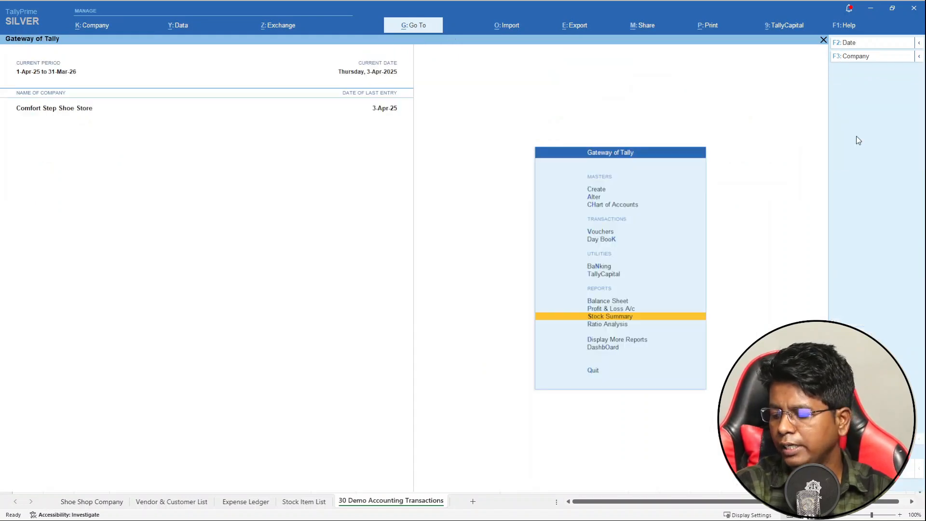
key(Up)
key(Up)
key(Up)
key(Up)
key(Up)
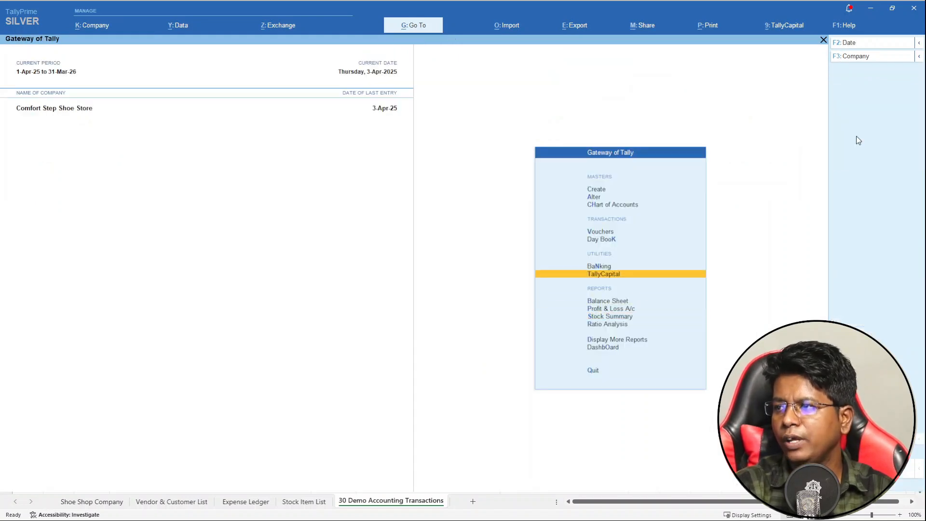
key(Return)
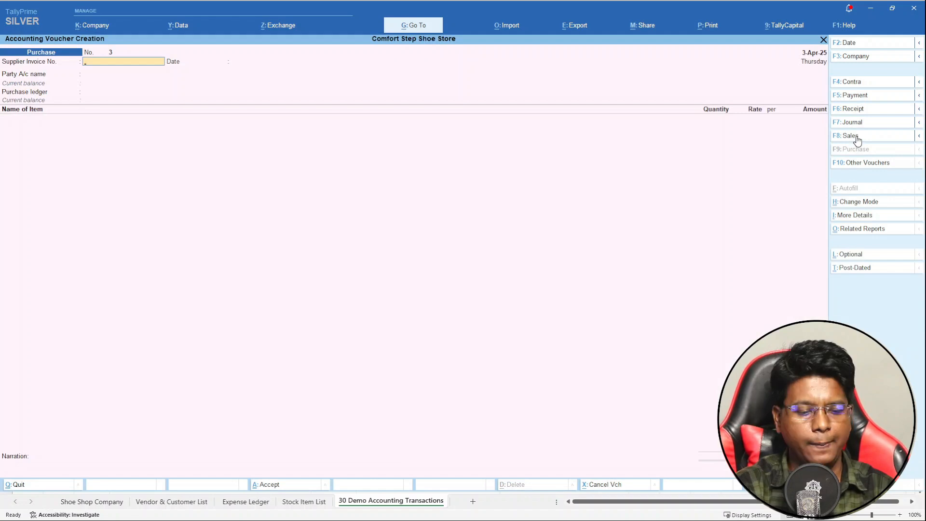
key(F7)
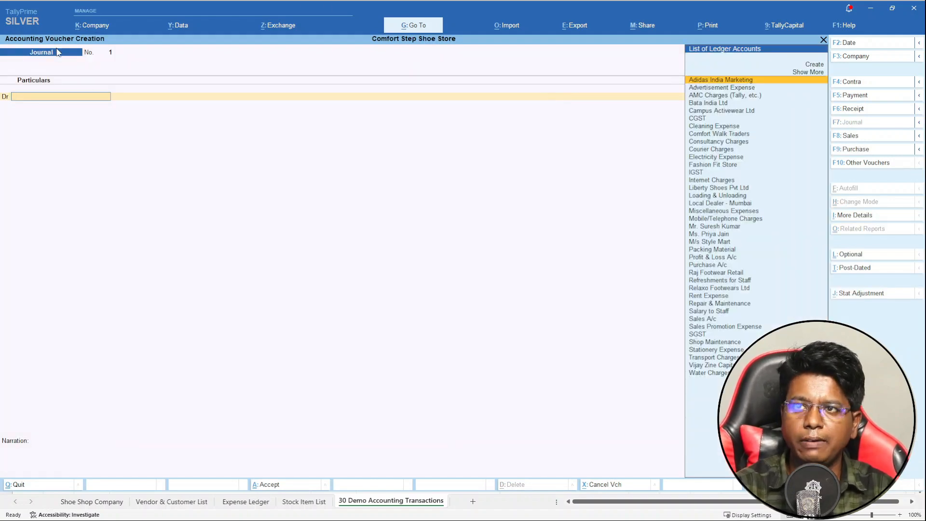
click(918, 122)
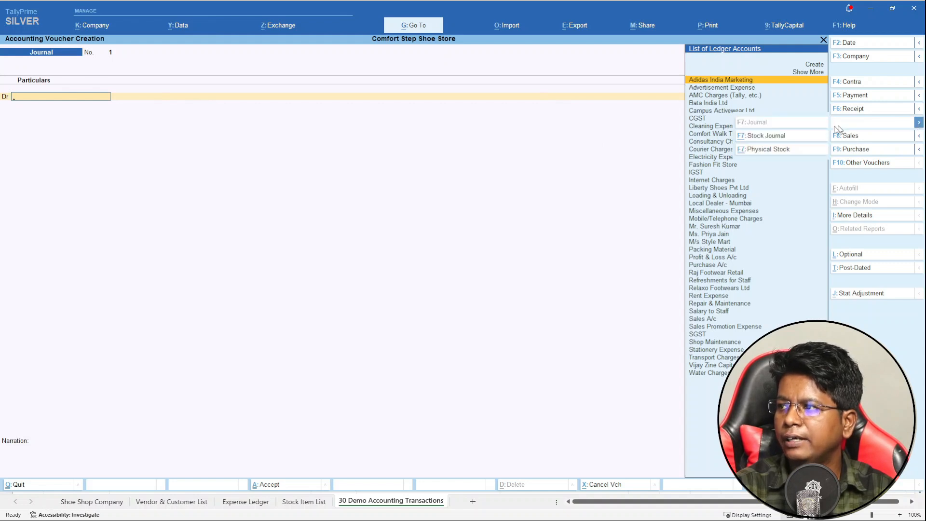
click(773, 140)
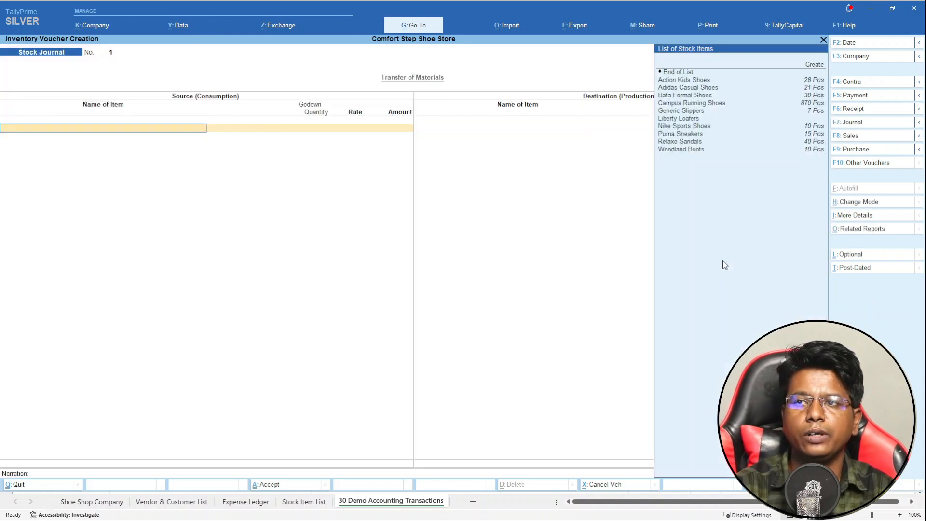
- Enter Action Kids Shoes on the source side from Godown, 10 Pcs at the default rate of 450.00
key(Down)
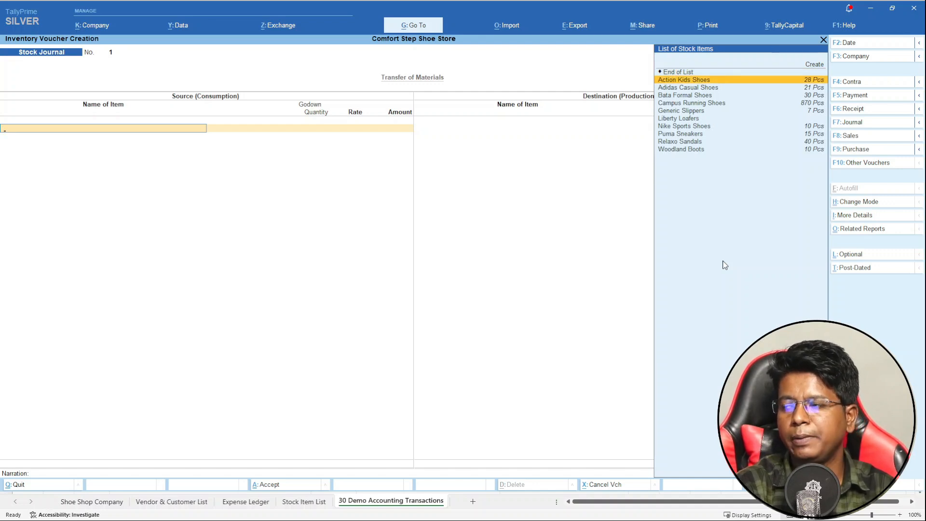
key(Return)
key(Down)
key(Return)
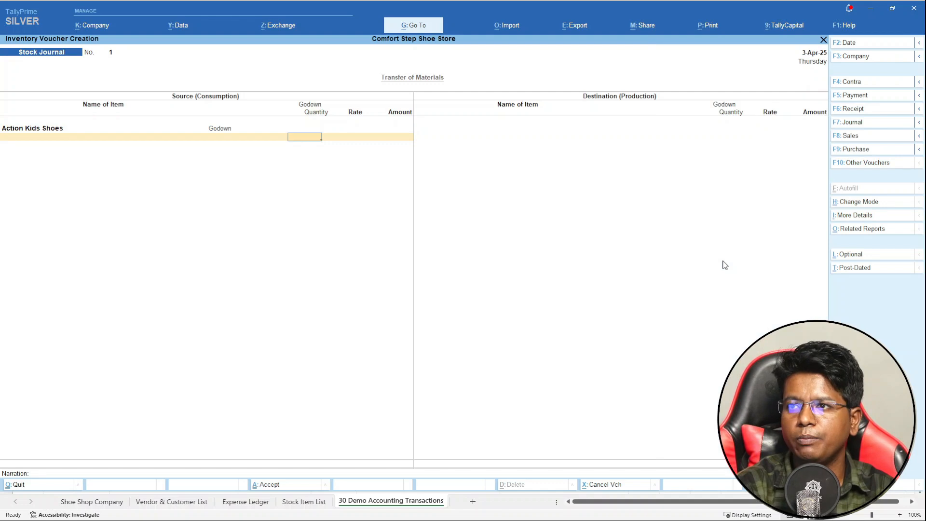
text(10)
key(Return)
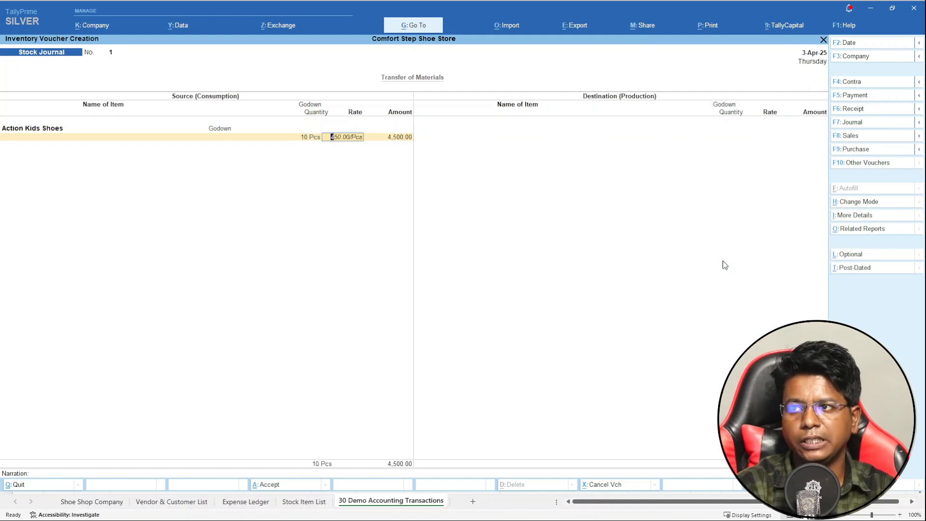
key(Return)
key(Return)
- Add Adidas Casual Shoes to the source side from Godown, 5 Pcs at the default rate of 670.00
key(Down)
key(Down)
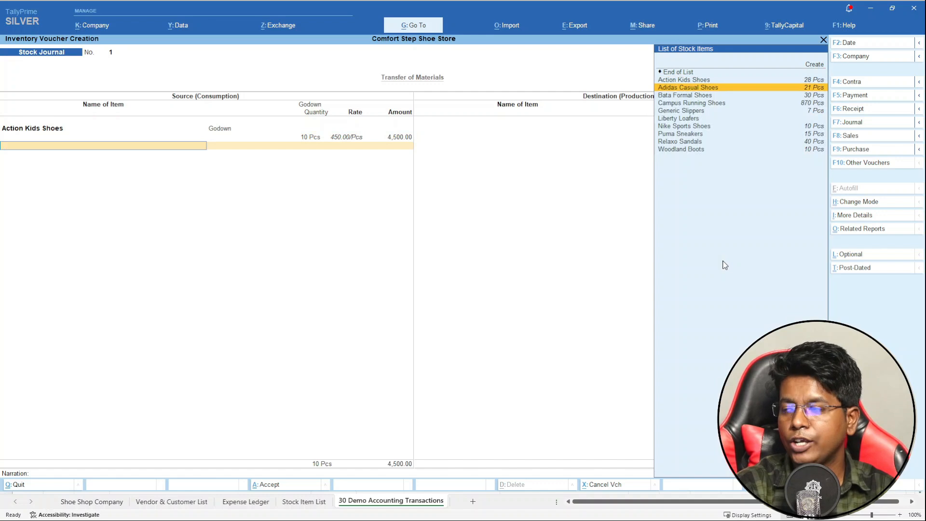
key(Return)
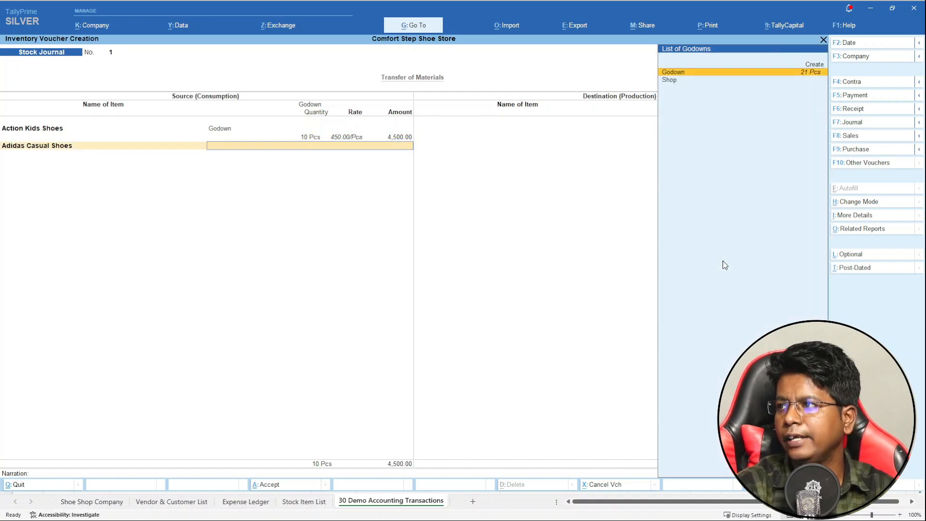
key(Return)
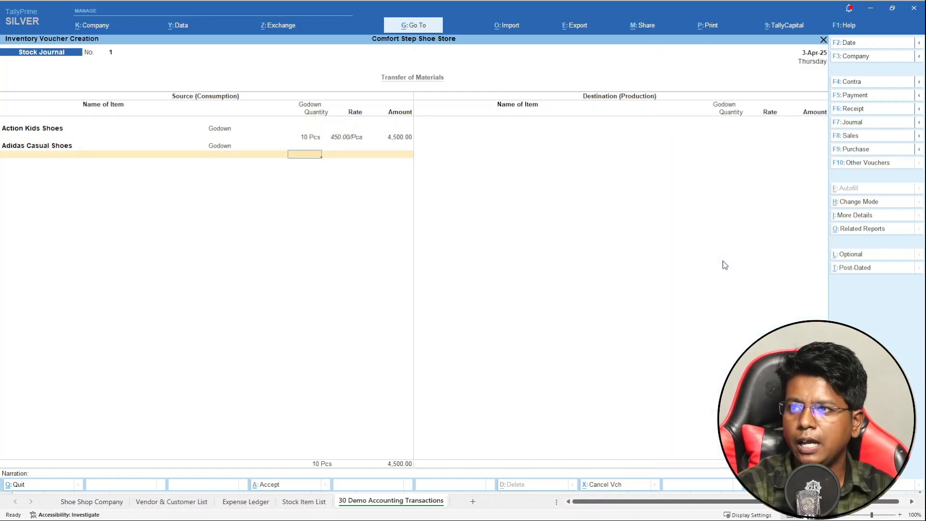
text(5)
key(Return)
key(Return)
key(Return)
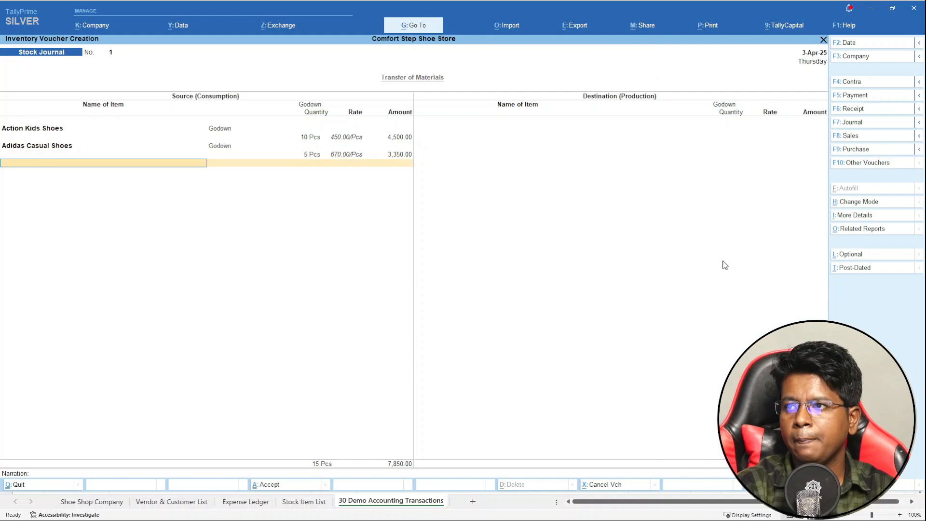
- Add Bata Formal Shoes to the source side from Godown, 10 Pcs at the default rate of 840.00
key(Down)
key(Down)
key(Down)
key(Down)
key(Return)
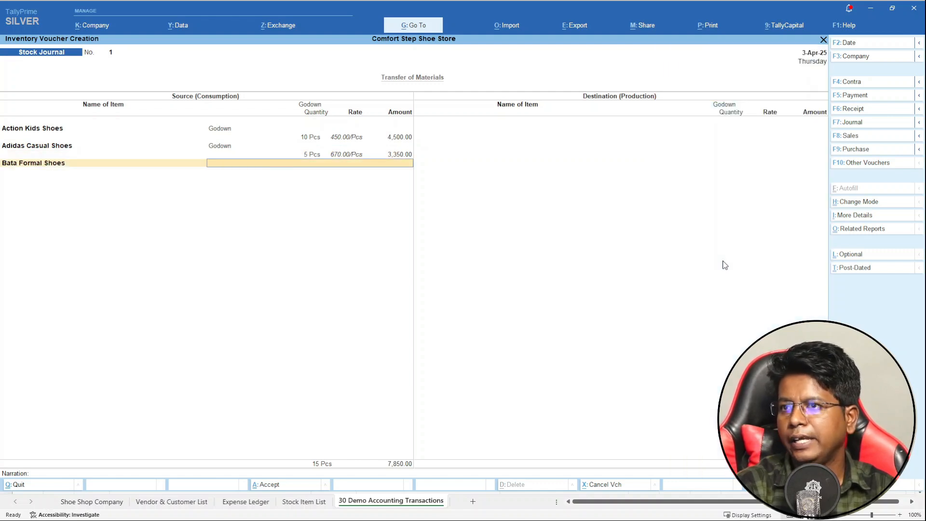
key(Return)
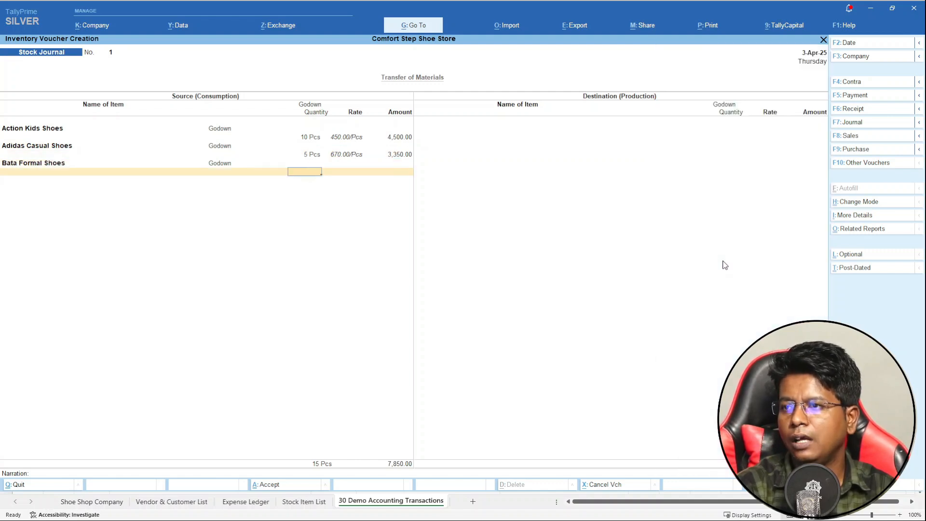
text(10)
key(Return)
key(Return)
key(Return)
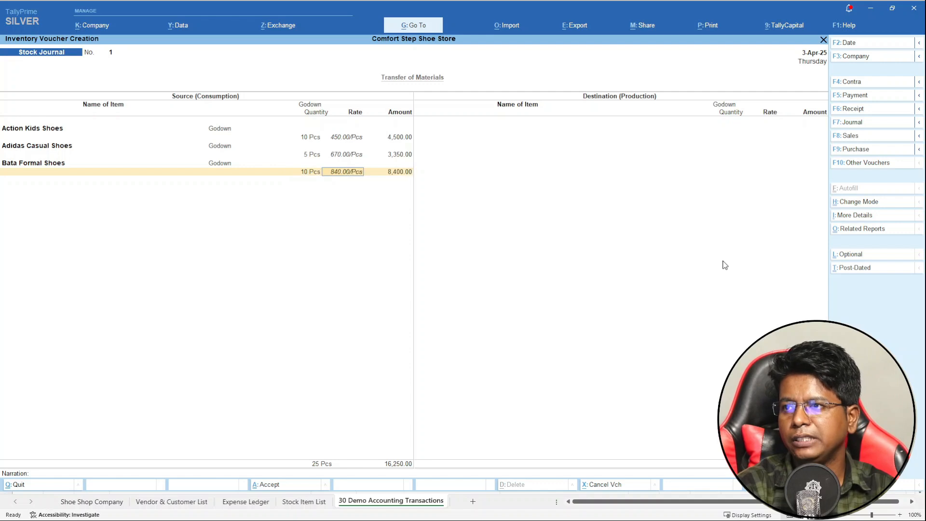
- Add Campus Running Shoes to the source side from Godown, 50 Pcs at a rate of 10.00, and end the source list
key(Down)
key(Down)
key(Down)
key(Down)
key(Down)
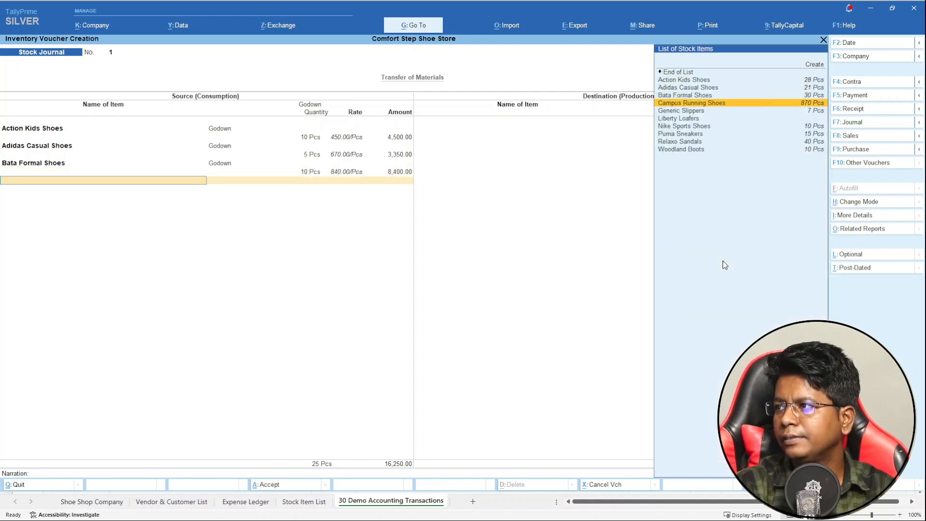
key(Return)
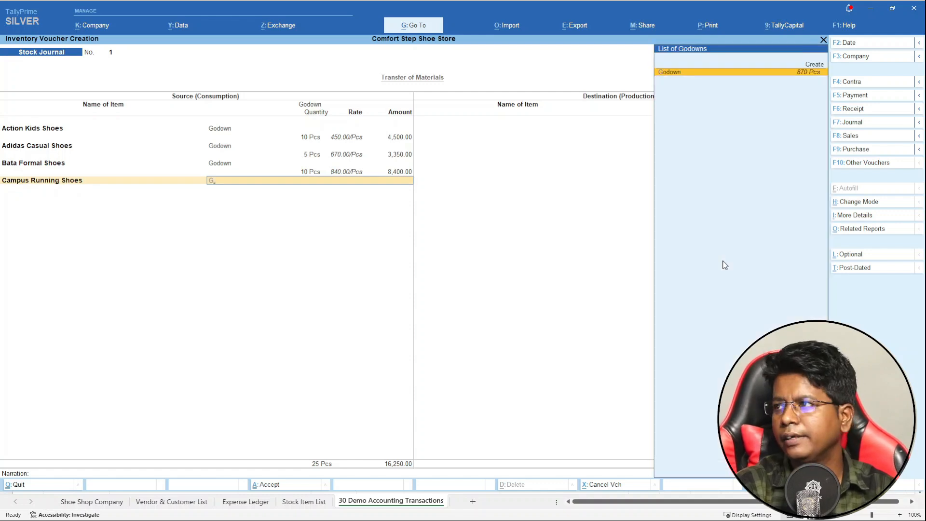
key(Return)
text(50)
key(Return)
text(10)
key(Return)
key(Return)
key(Return)
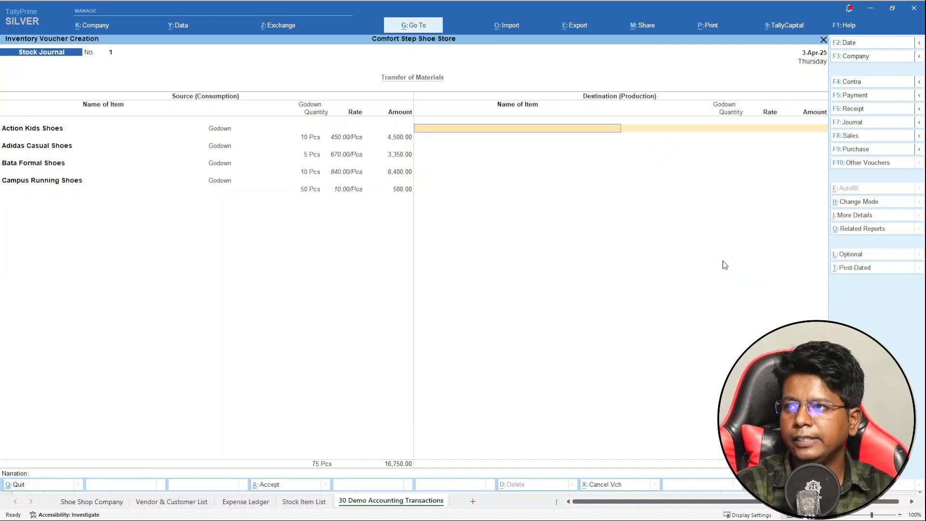
- Enter Action Kids Shoes on the destination side into Shop, 10 Pcs at a rate of 450.00
key(Down)
key(Return)
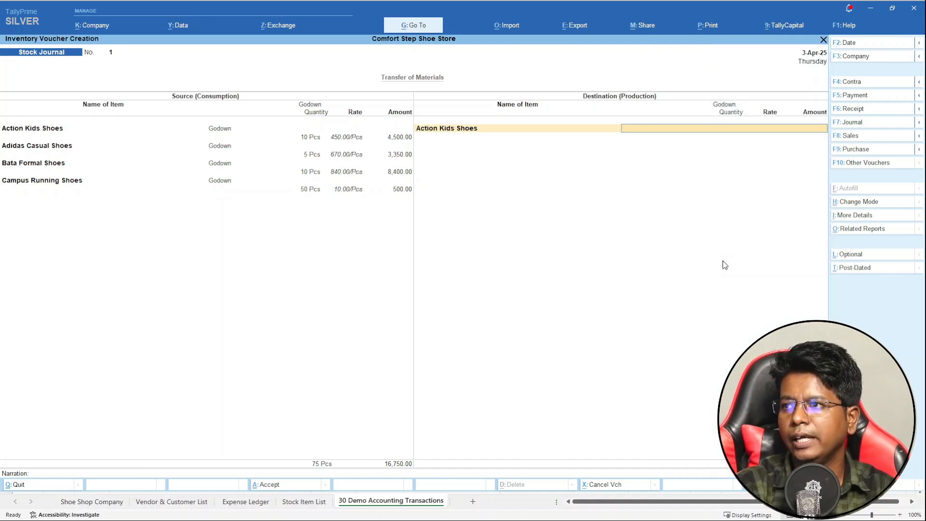
key(Down)
key(Down)
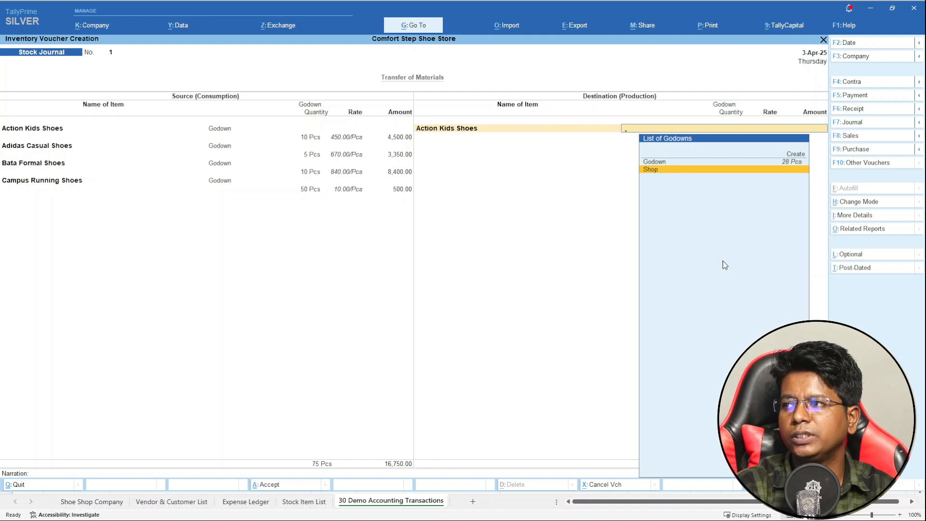
key(Return)
text(1)
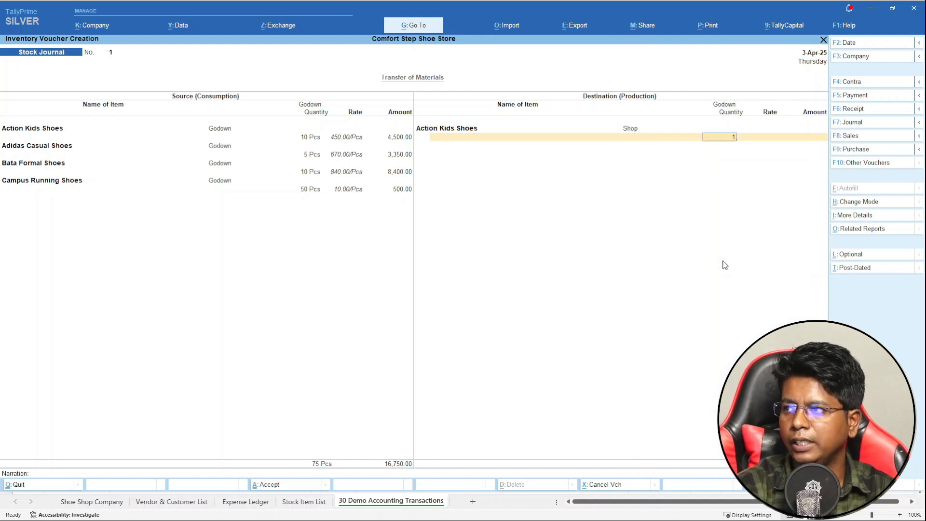
text(0)
key(Return)
key(Return)
key(Return)
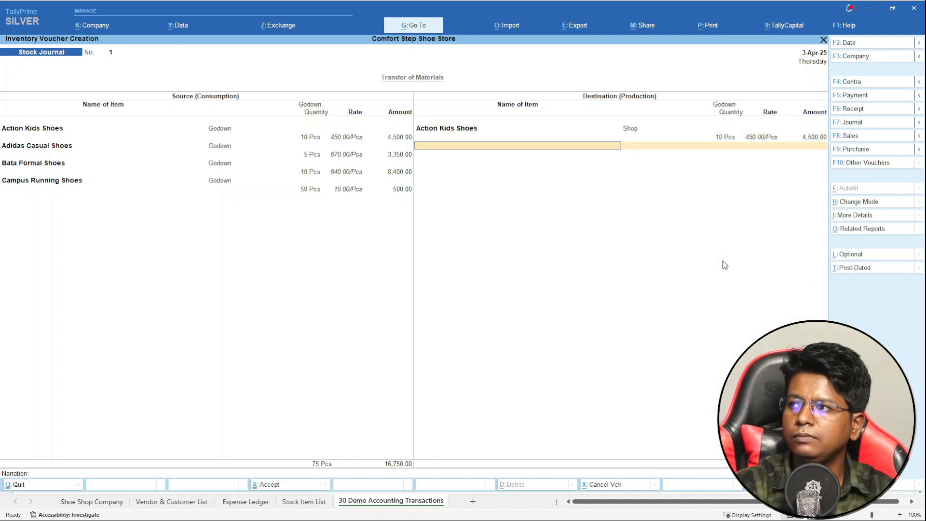
- Add Adidas Casual Shoes to the destination side into Shop, 5 Pcs at a rate of 670.00
key(Down)
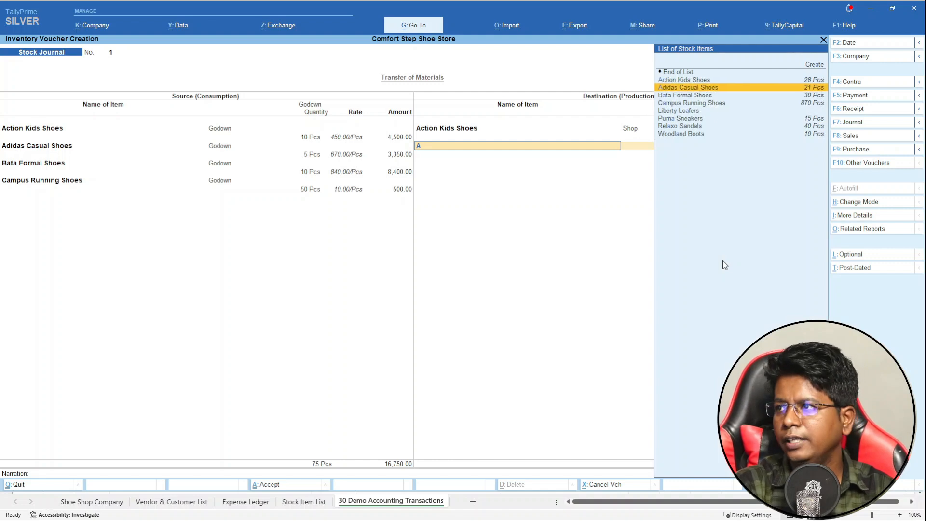
key(Return)
key(Down)
key(Return)
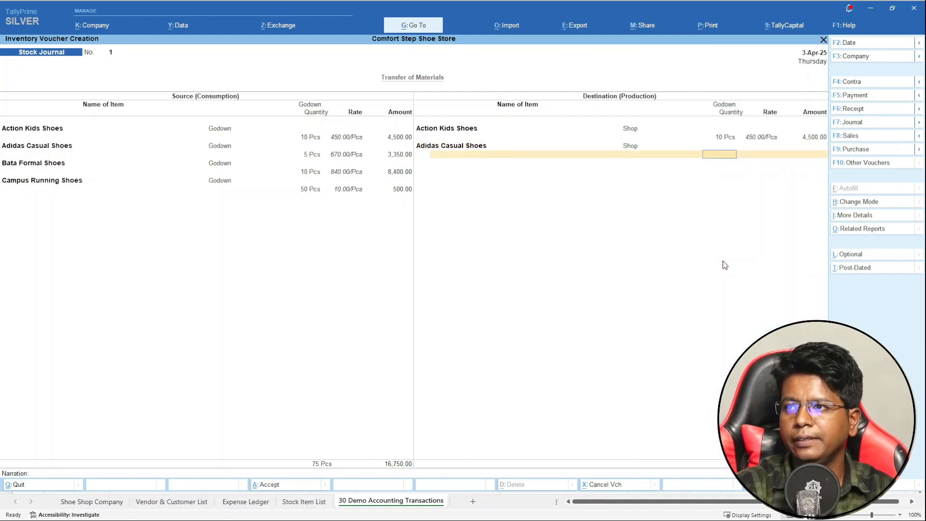
text(5)
key(Return)
key(Return)
key(Return)
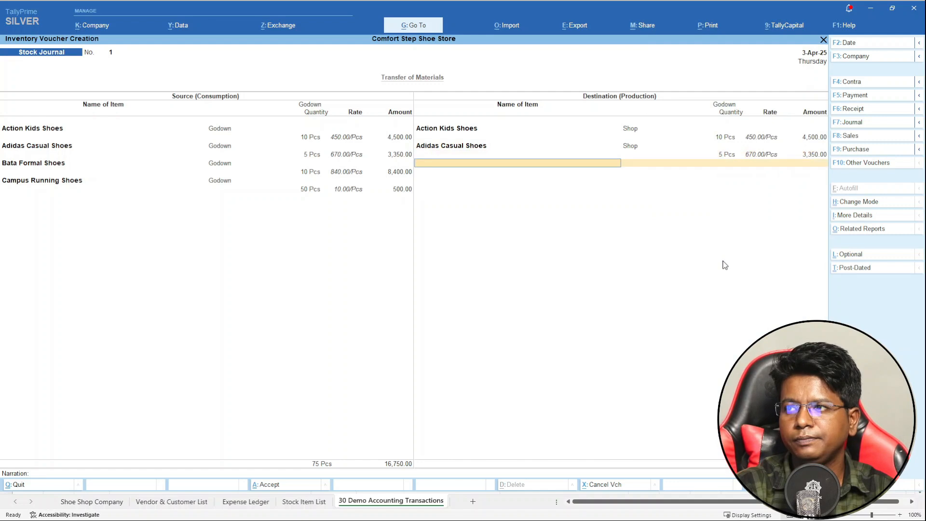
- Add Bata Formal Shoes to the destination side into Shop, 10 Pcs at a rate of 840.00
key(Down)
key(Down)
key(Down)
key(Down)
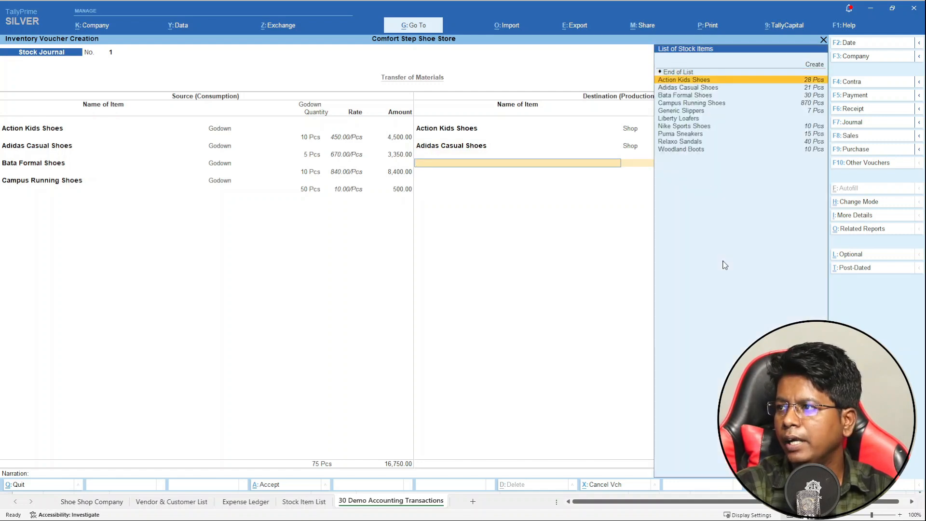
key(Down)
key(Up)
key(Return)
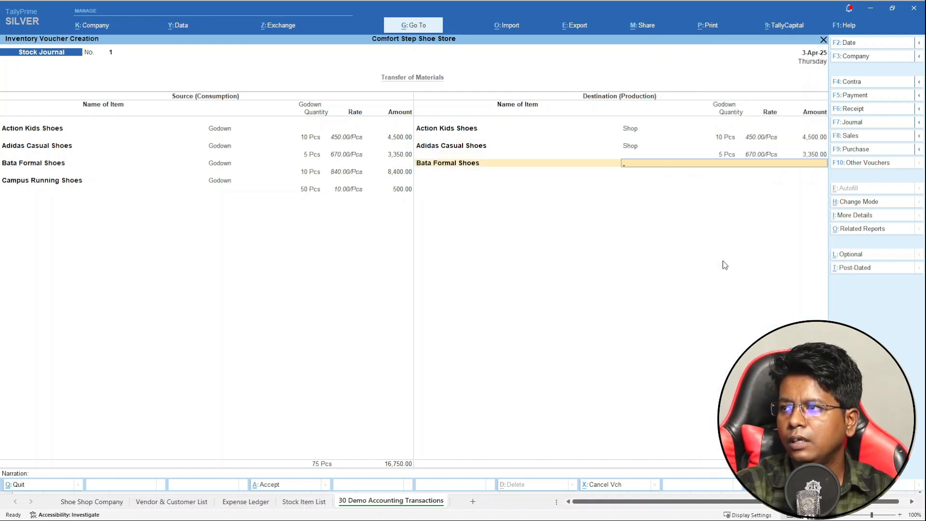
key(Down)
key(Down)
key(Return)
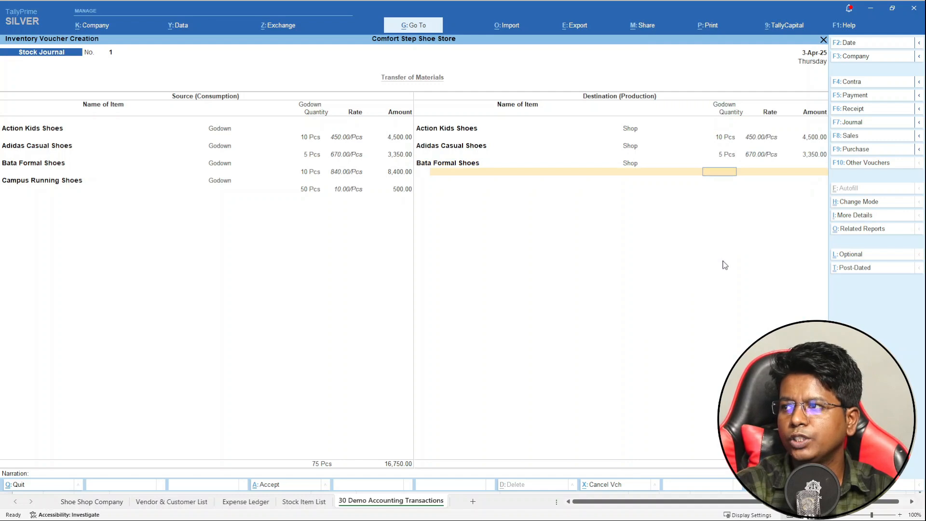
key(Return)
key(Return)
key(Return)
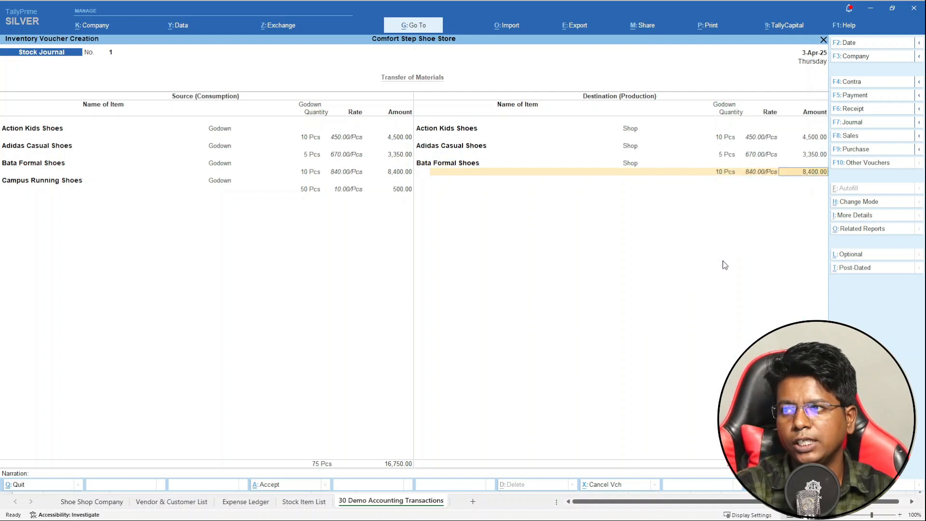
- Add Campus Running Shoes to the destination side into Shop, 50 Pcs at a rate of 10.00
key(Down)
key(Down)
key(Down)
key(Down)
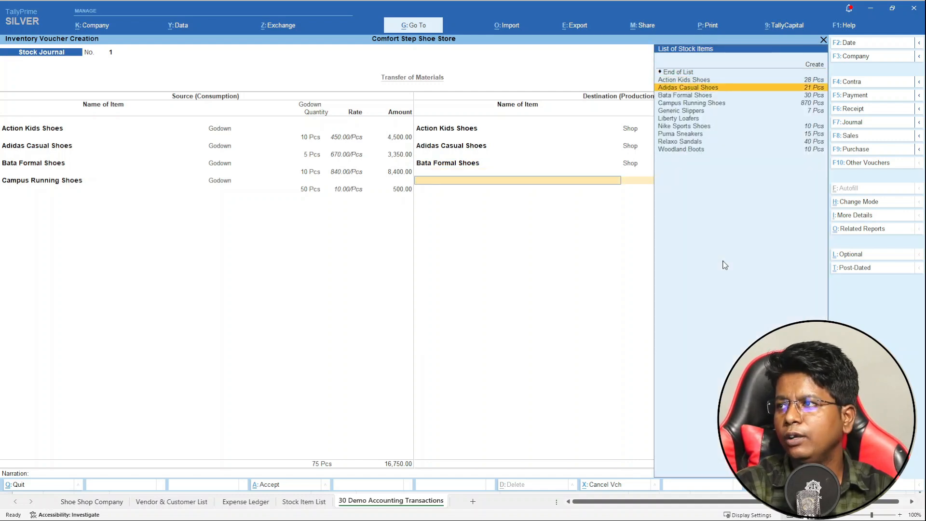
key(Return)
key(Down)
key(Down)
key(Up)
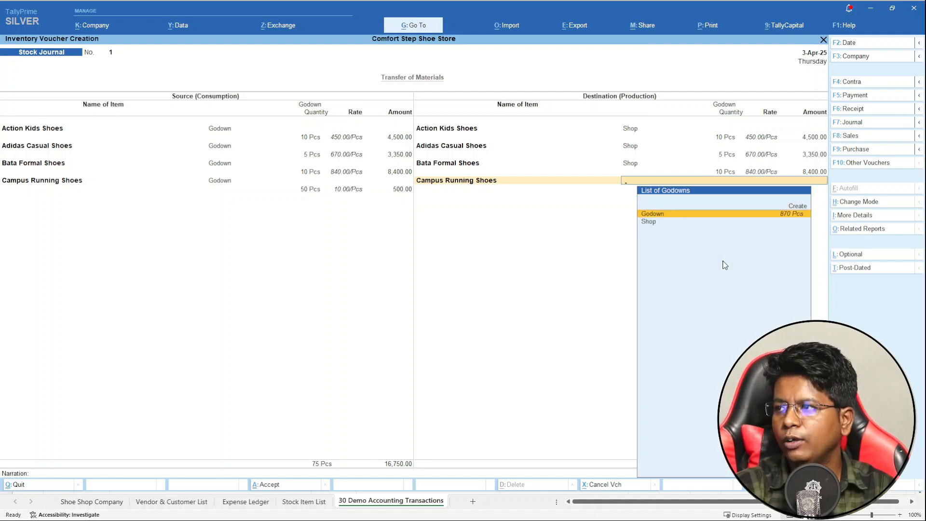
key(Down)
key(Return)
text(50)
key(Return)
key(Return)
key(Return)
- End the destination list, leave the narration blank and save the Stock Journal voucher
key(Return)
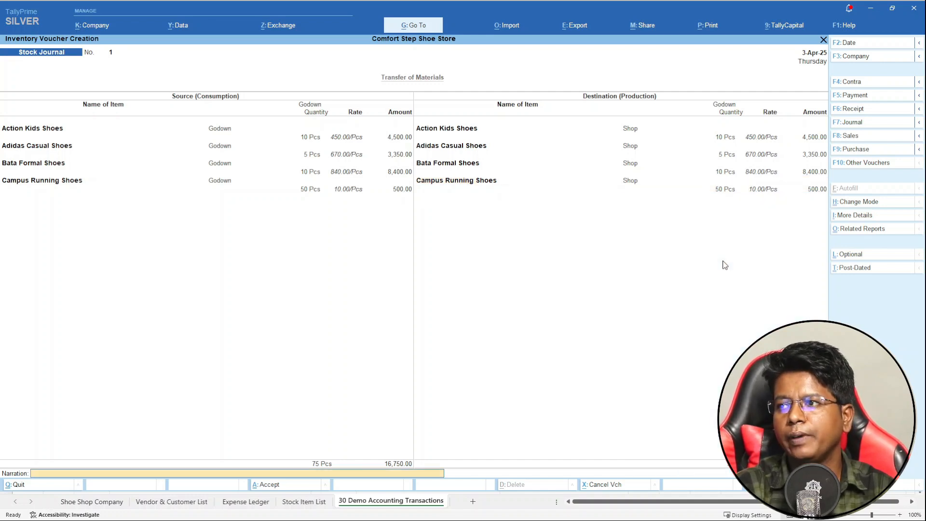
key(Return)
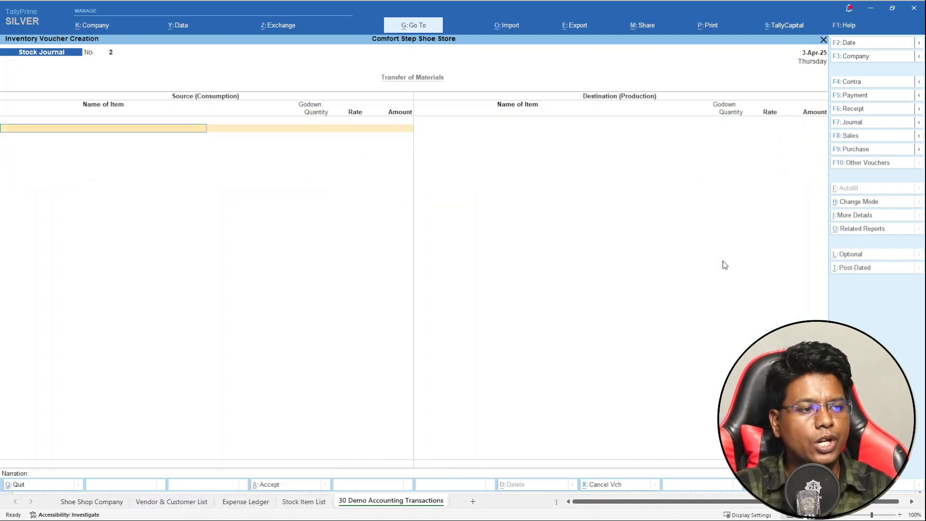
key(Escape)
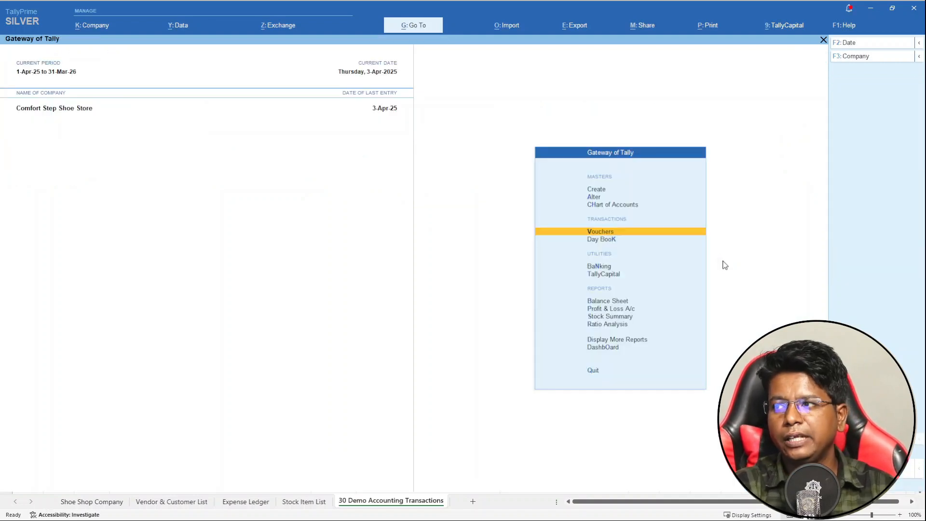
- Open the Profit & Loss A/c report from the Gateway of Tally in detailed view
key(Down)
key(Down)
key(Down)
key(Down)
key(Down)
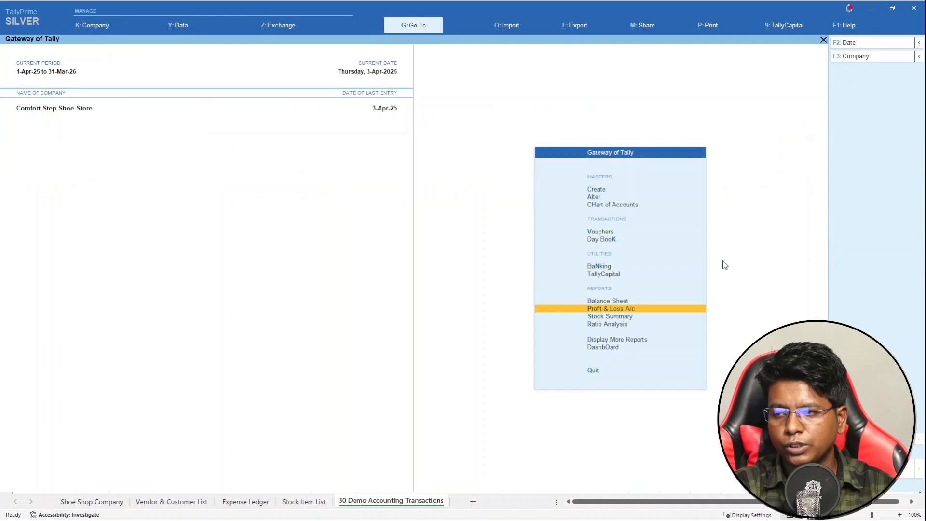
key(alt+F3)
key(Return)
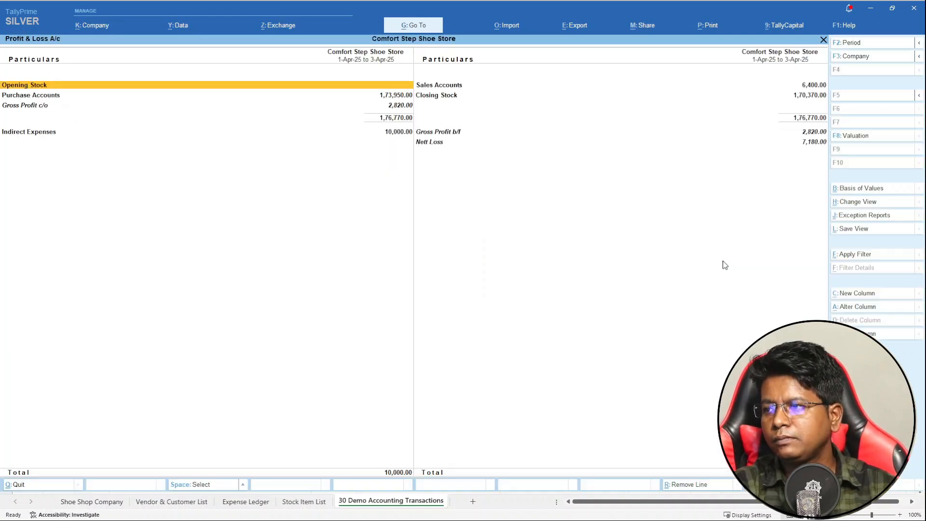
key(alt+F5)
- Examine the Sales Accounts and the Closing Stock groups in the Profit & Loss A/c
key(Right)
key(Down)
key(Down)
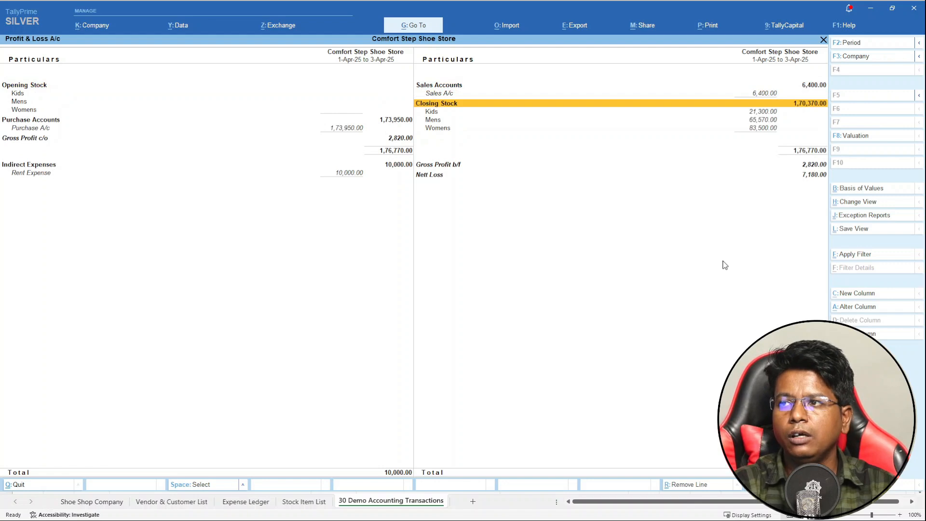
key(Down)
key(Down)
key(Down)
key(Up)
key(Up)
key(Up)
key(Up)
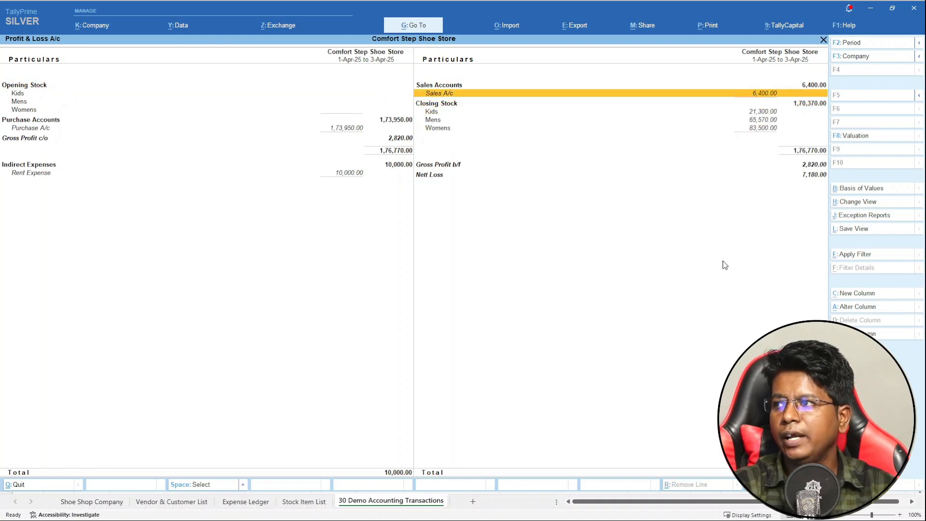
- Review the Opening Stock groups and the Purchase Accounts in the Profit & Loss A/c
key(Left)
key(Down)
key(Down)
key(Down)
key(Down)
key(Down)
key(Down)
key(Down)
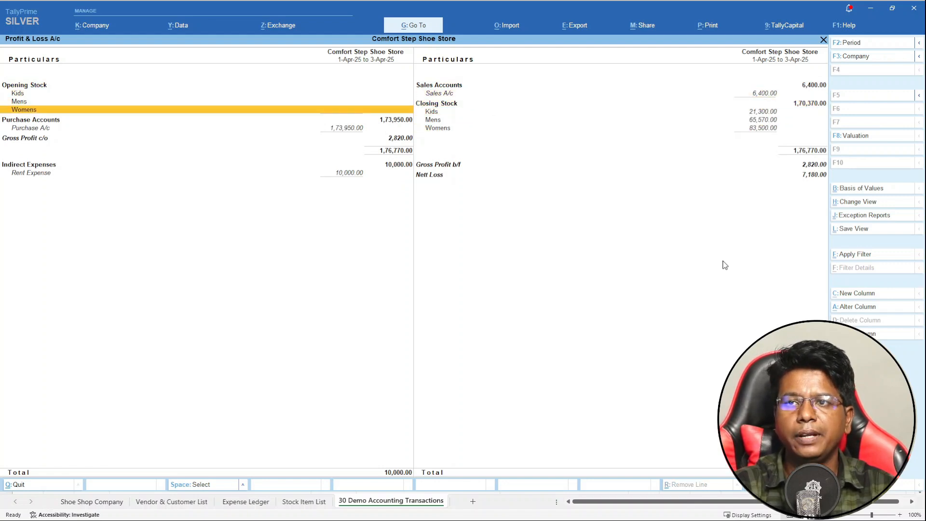
key(Up)
key(Up)
key(Up)
key(Up)
key(Up)
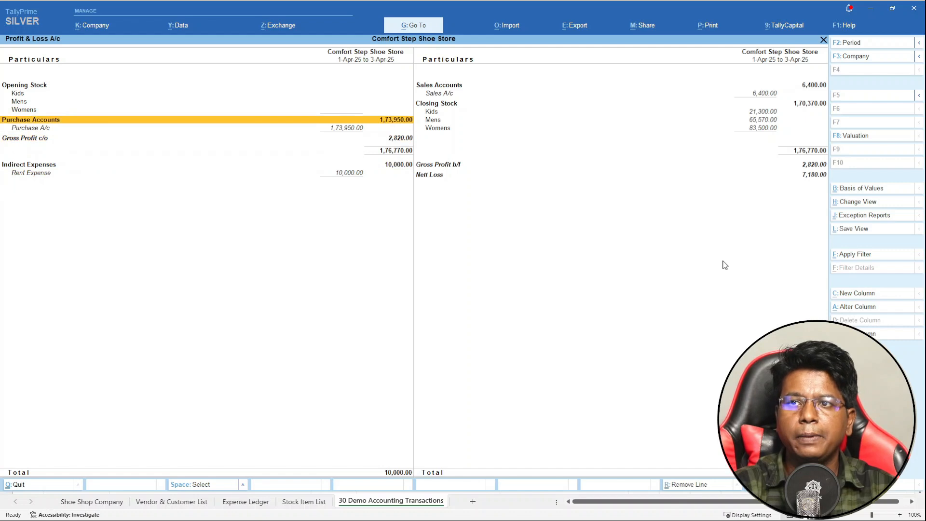
key(Down)
key(Down)
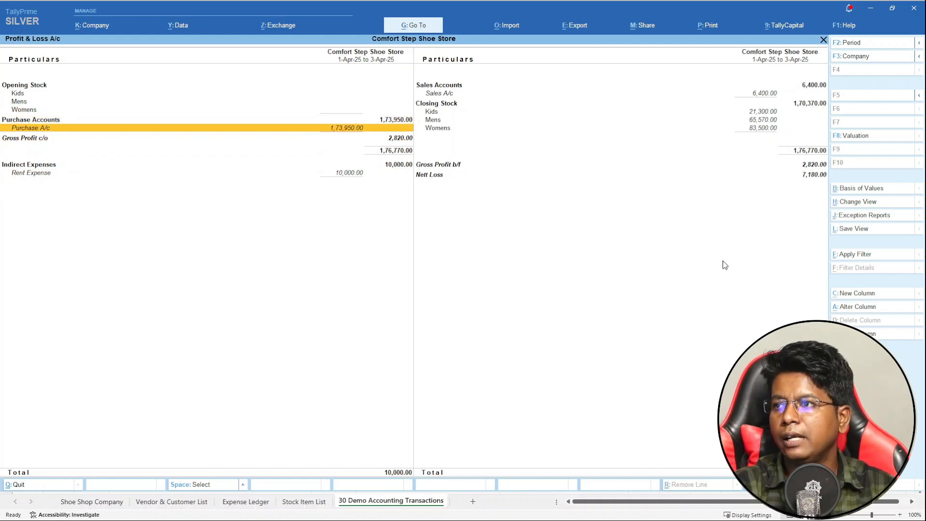
- Check the Gross Profit and Nett Loss lines, and close the Profit & Loss A/c
key(Right)
key(Down)
key(Down)
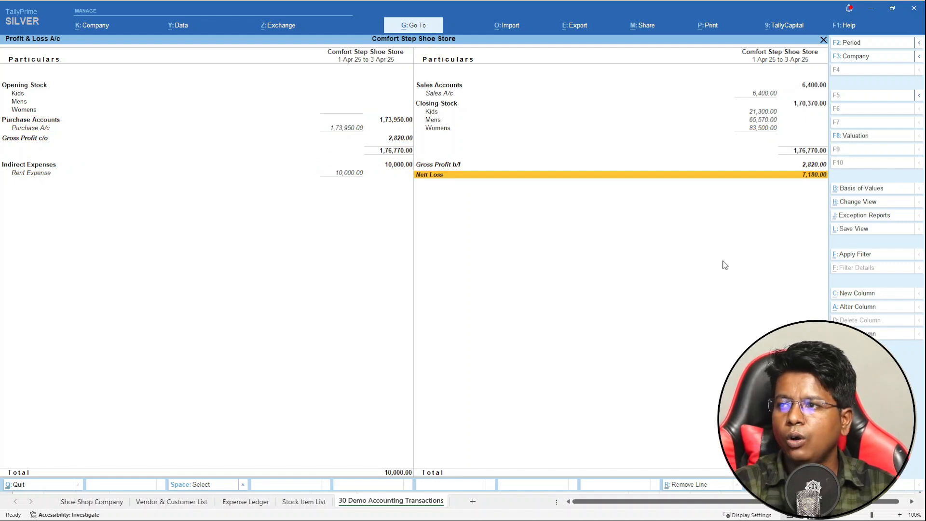
key(Escape)
- Open voucher entry from the Gateway of Tally and switch to a new Payment voucher
key(Up)
key(Up)
key(Up)
key(Up)
key(Up)
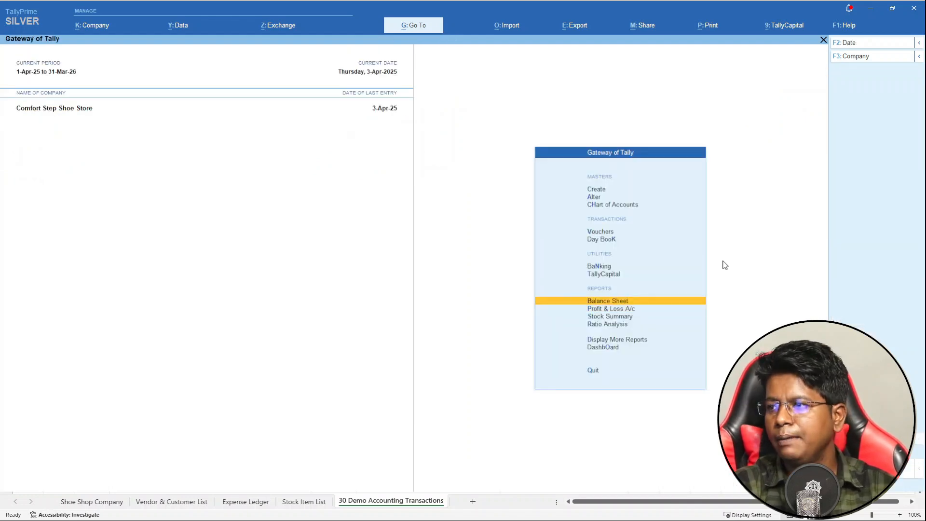
key(Down)
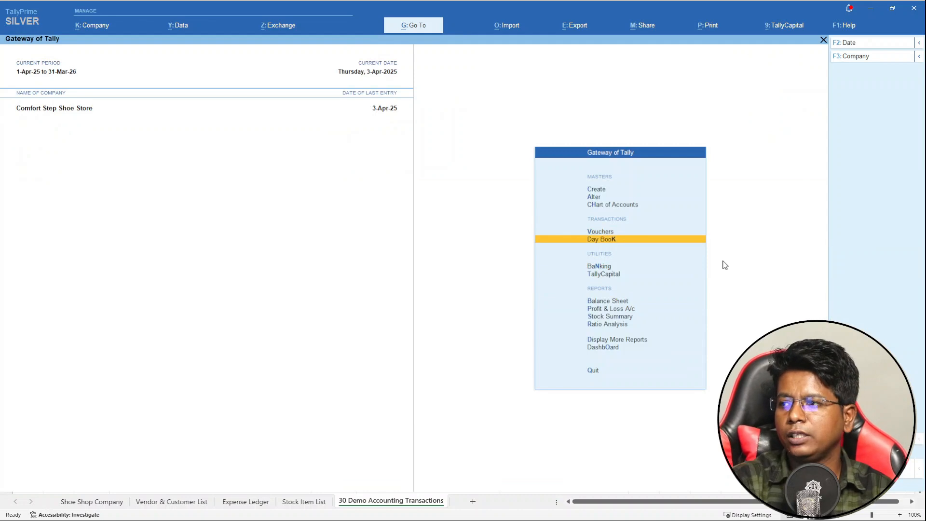
key(Up)
key(Return)
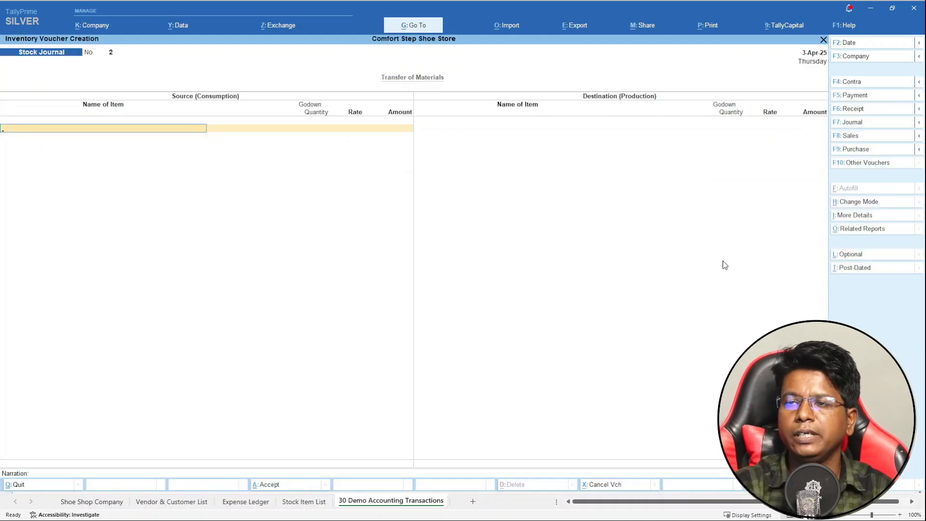
click(866, 99)
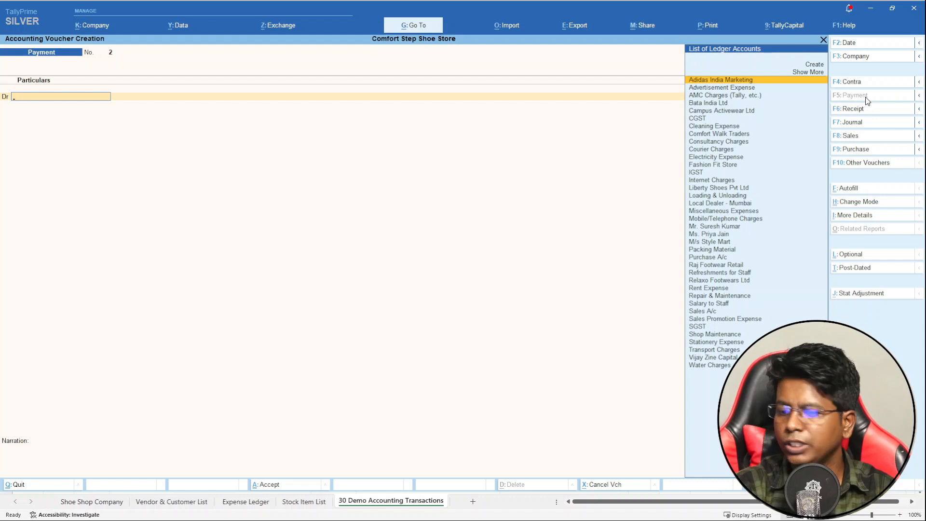
- Debit Bata India Ltd with 23,600.00 in the Payment voucher
text(Ba)
key(Return)
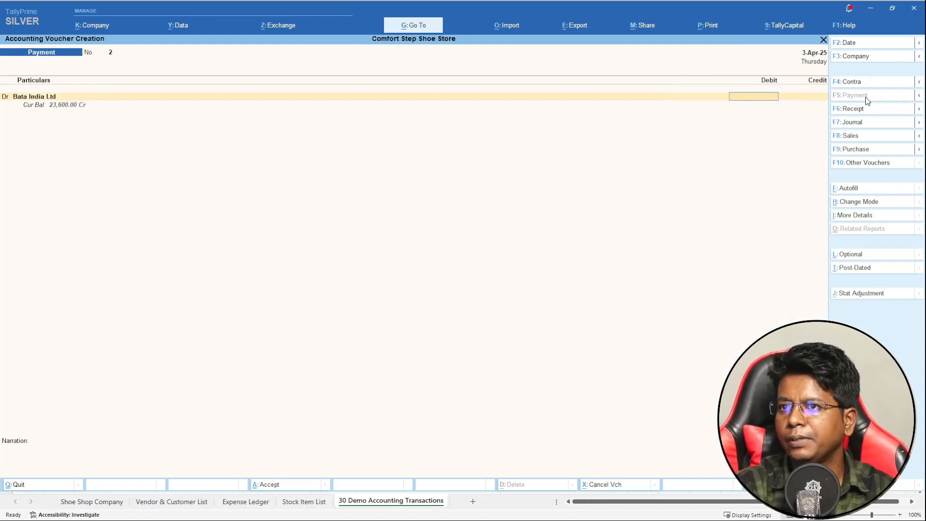
text(23600)
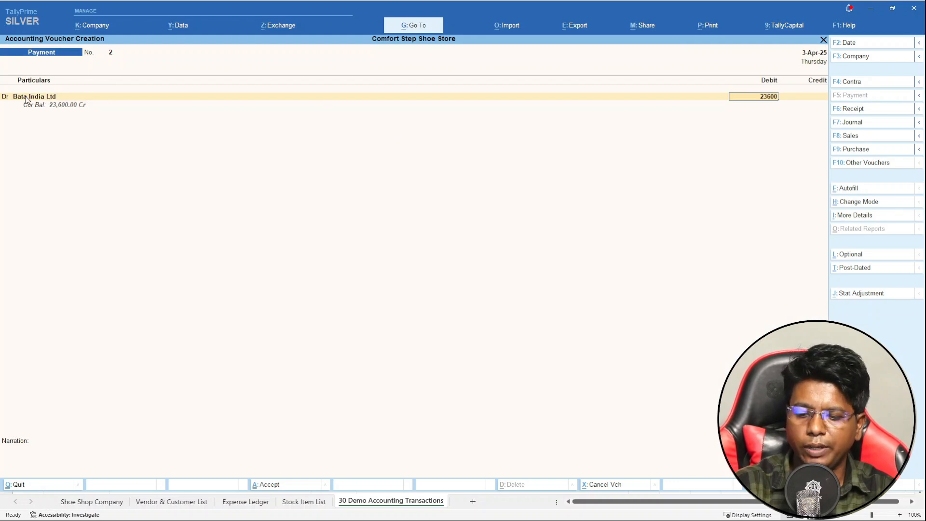
key(Return)
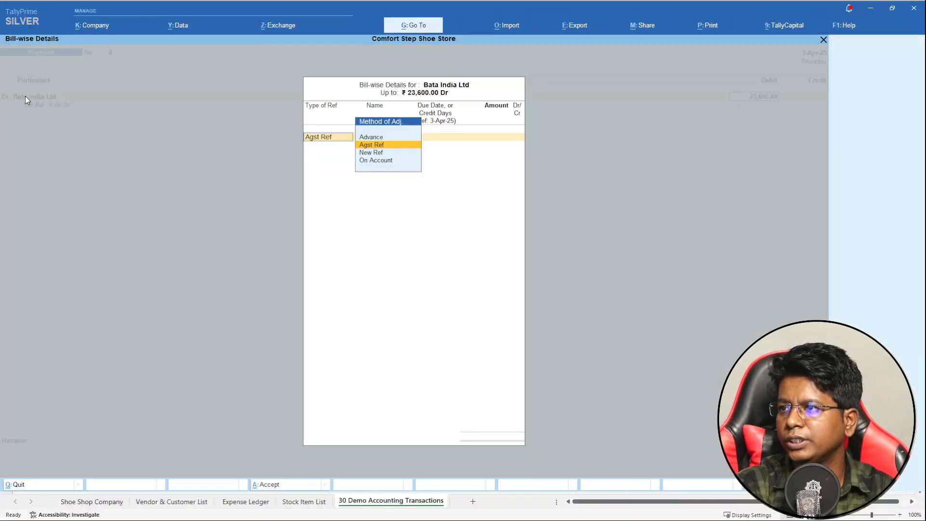
- Allocate the full 23,600.00 of the Bata India Ltd debit as Agst Ref to bill 1
key(Return)
key(Return)
key(Return)
key(Return)
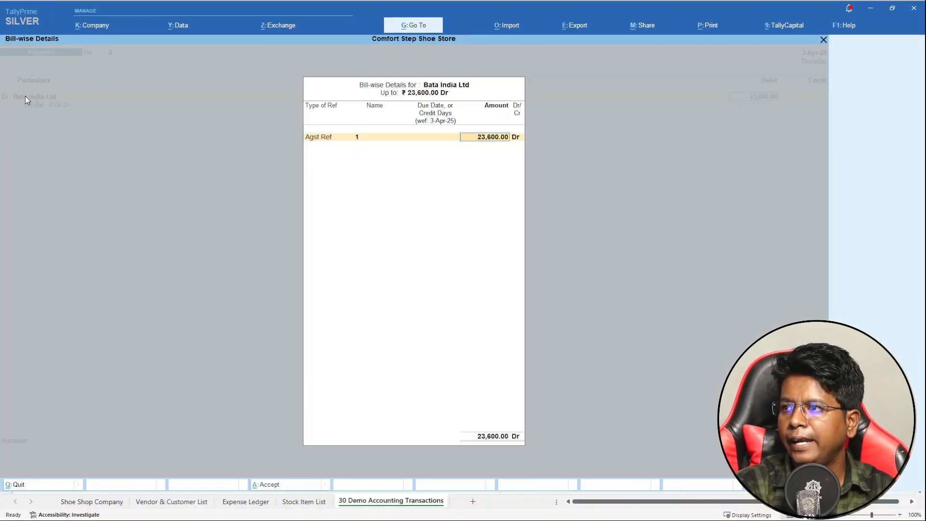
key(Return)
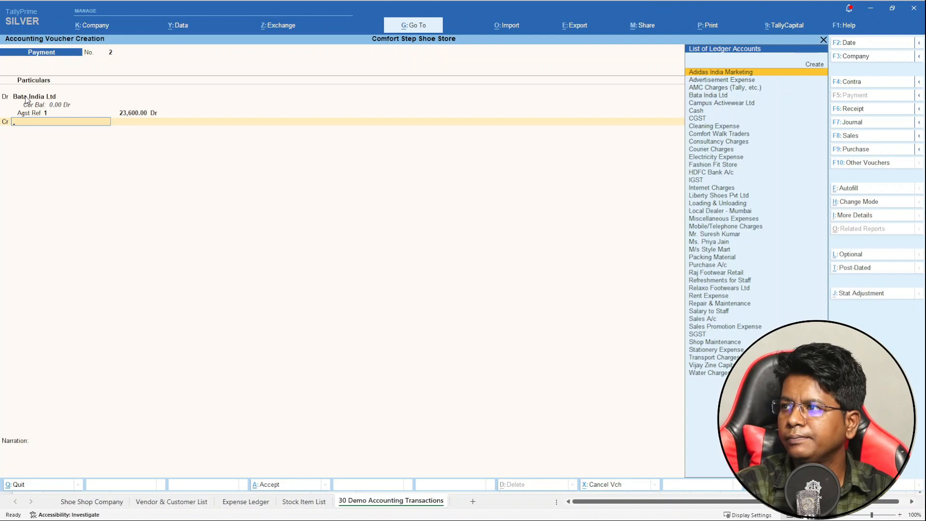
- Credit HDFC Bank A/c with 23,600.00, keeping Cheque as the bank transaction type
text(h)
key(Return)
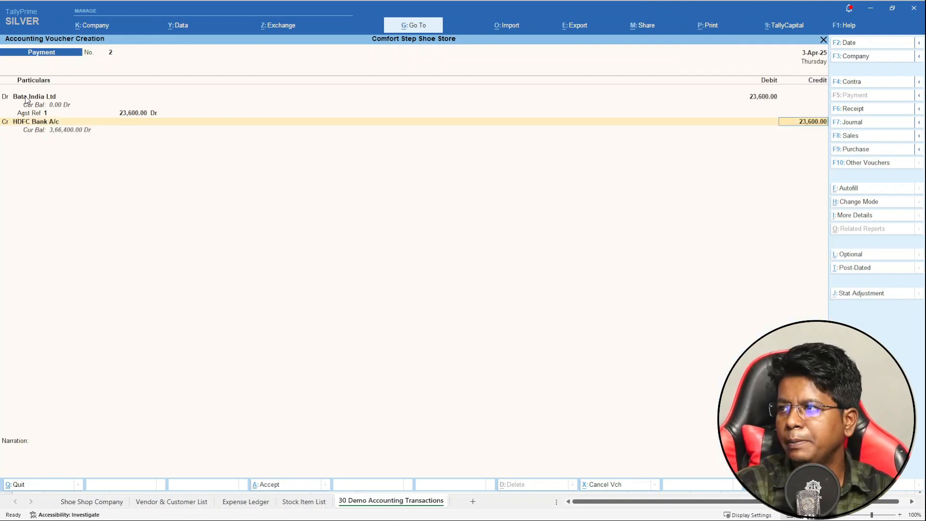
key(Return)
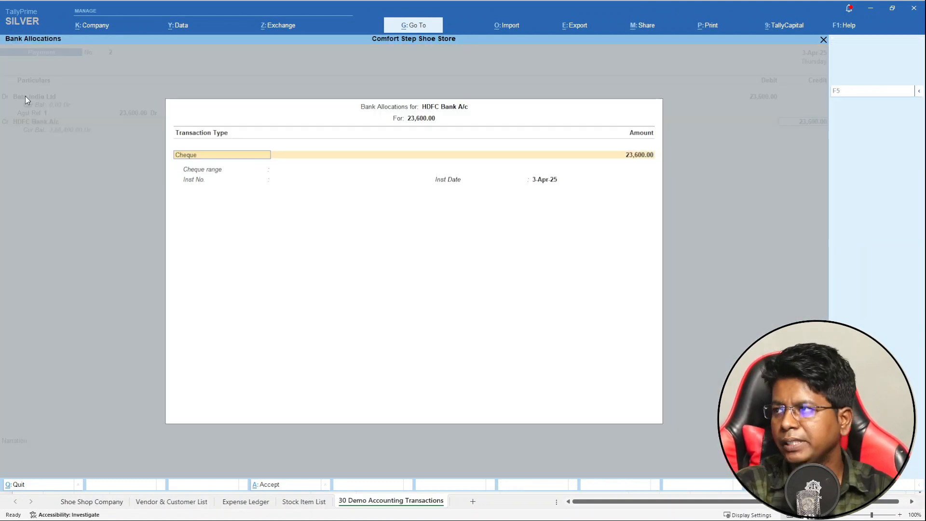
key(Return)
key(Return)
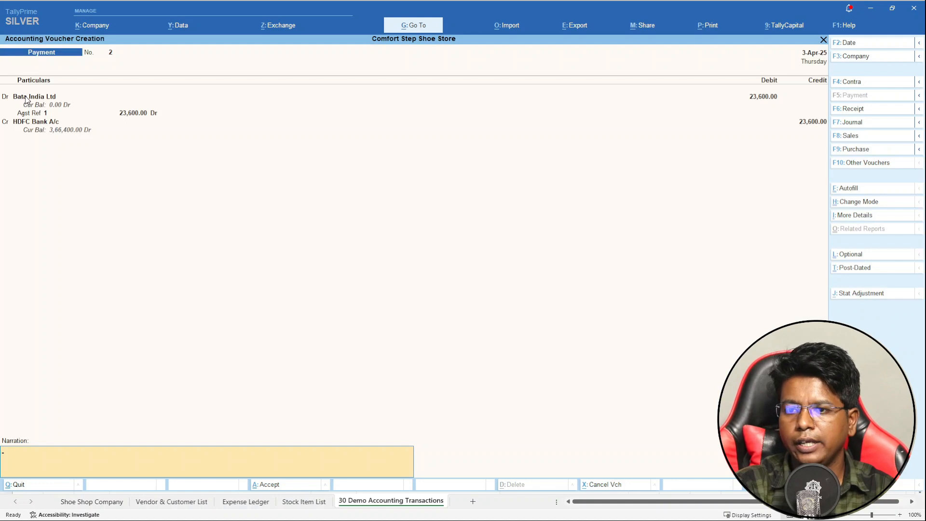
- Enter the narration "being payment done", save the Bata India Ltd payment and leave voucher entry
text(being payment done)
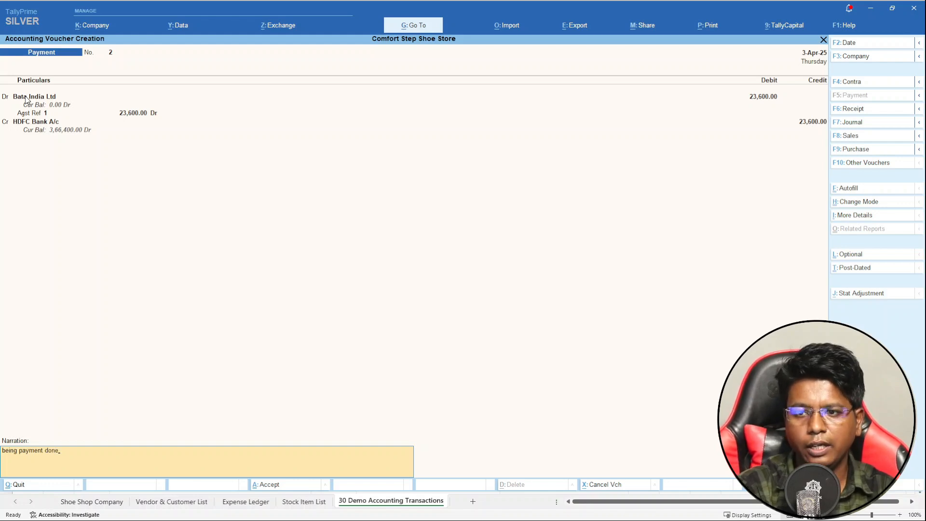
key(Return)
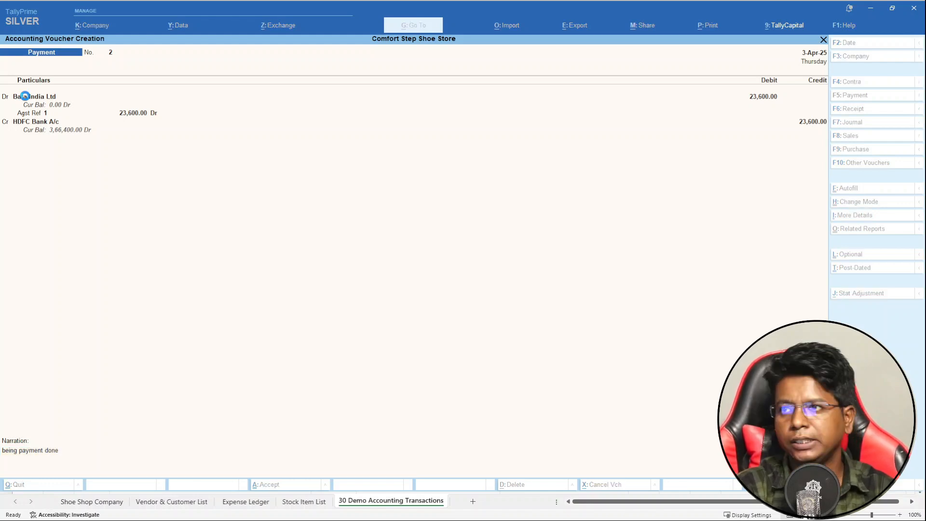
key(Escape)
- Open the Balance Sheet from the Gateway of Tally in detailed view
key(Down)
key(Down)
key(Down)
key(Down)
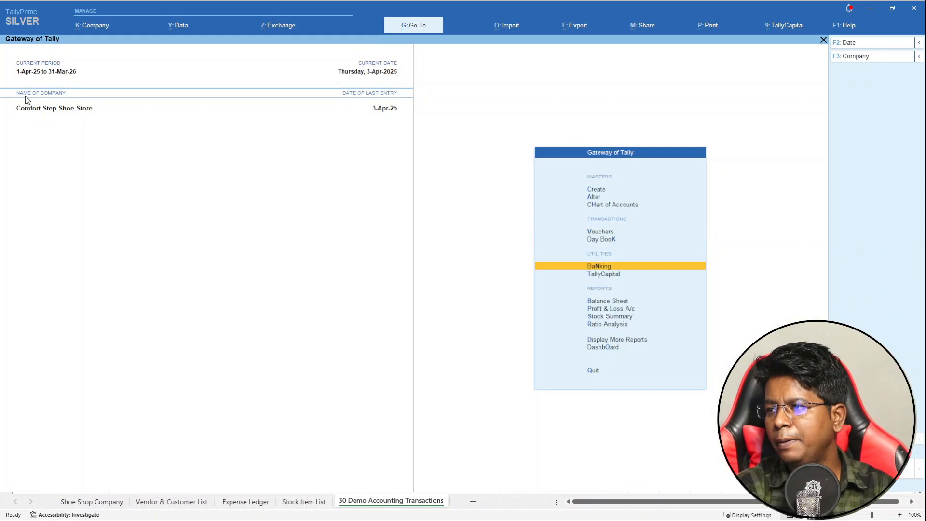
key(Return)
key(alt+F5)
- Drill into Sundry Creditors under Current Liabilities to check outstanding suppliers, and return to the Gateway of Tally
key(Down)
key(Down)
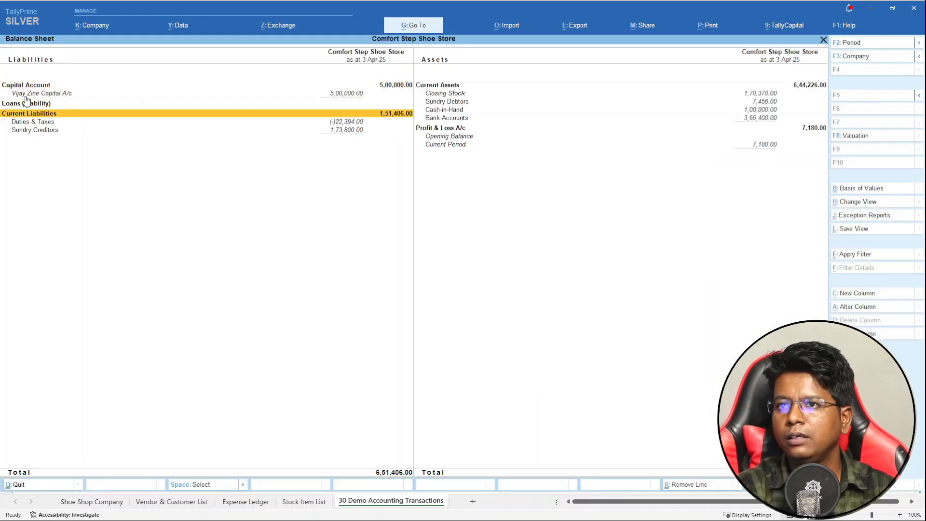
key(Down)
key(Down)
key(Return)
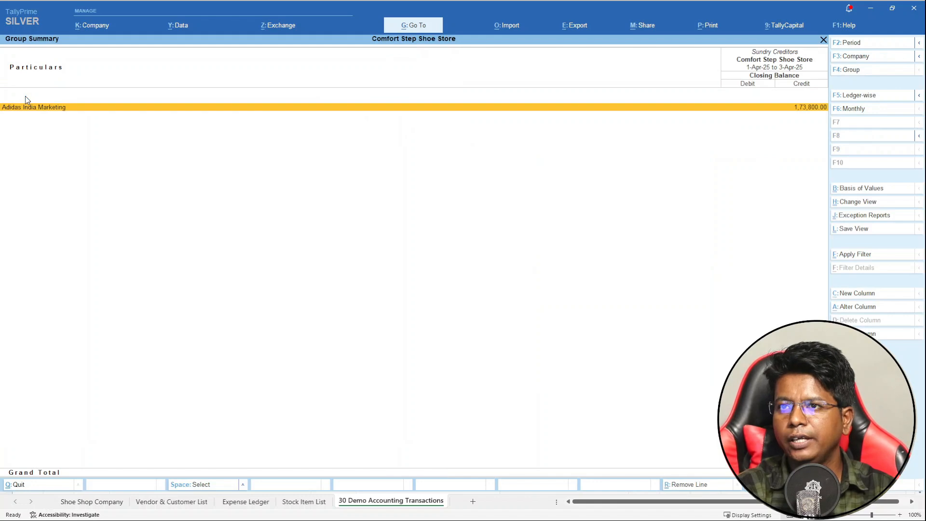
key(Escape)
key(Escape)
key(Escape)
key(Escape)
- Start a new Payment voucher and debit Adidas India Marketing with 1,73,800.00
key(Down)
key(Down)
key(Down)
key(Return)
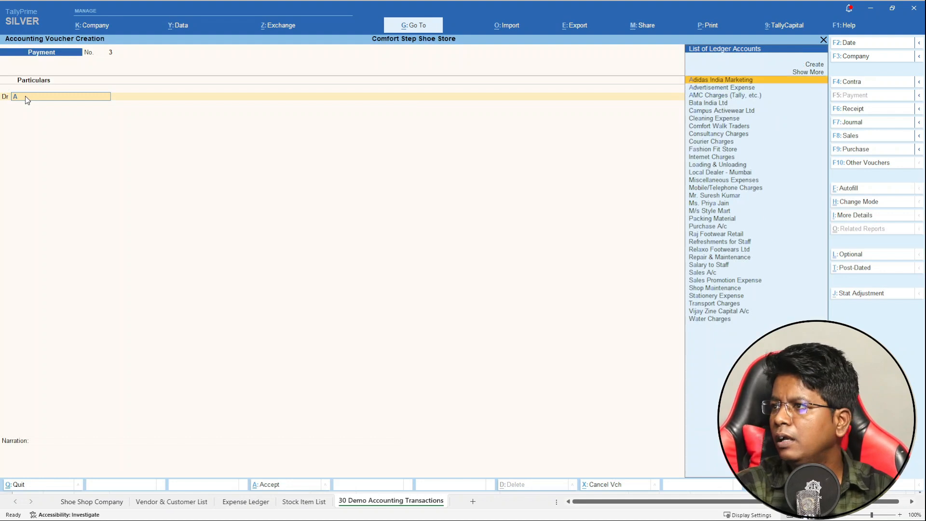
key(Return)
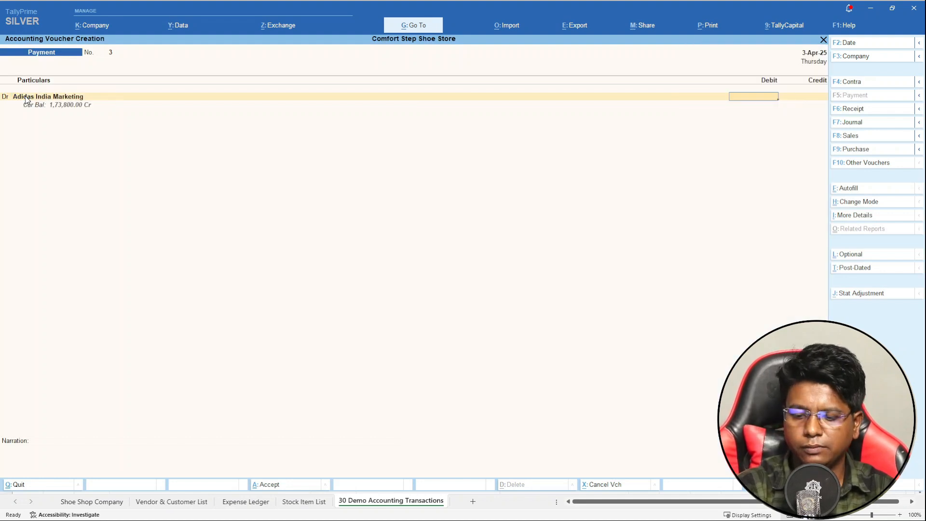
text(173)
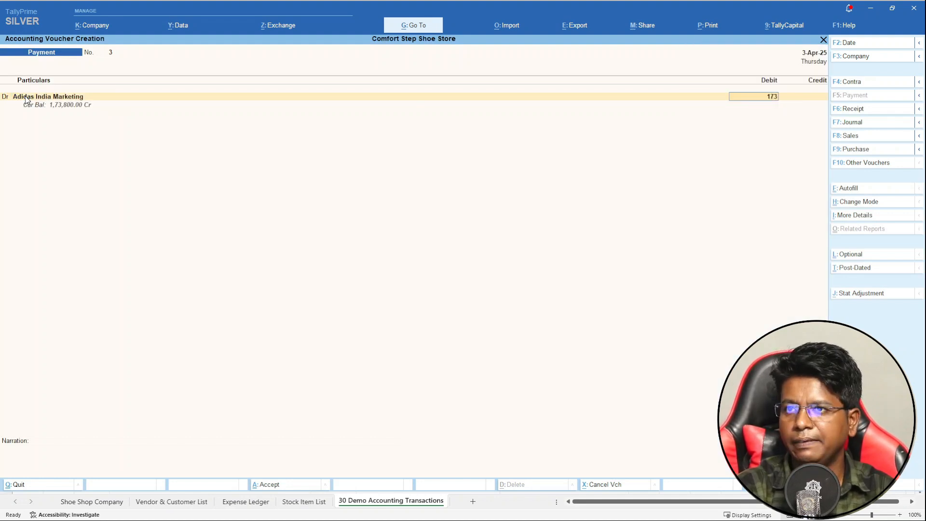
text(80)
key(Return)
- Allocate the full 1,73,800.00 of the Adidas India Marketing debit as Agst Ref to bill 2
key(Return)
key(Return)
key(Return)
key(Return)
key(Return)
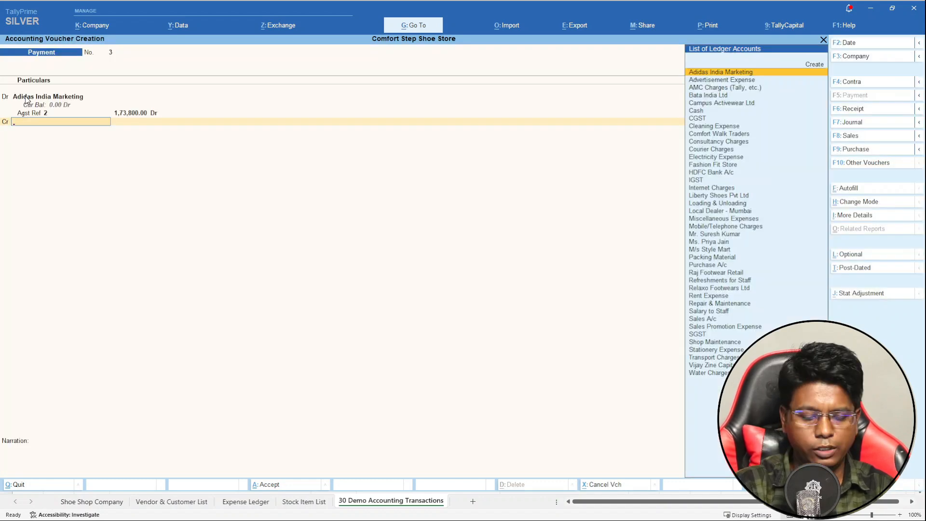
- Credit HDFC Bank A/c with 1,73,800.00, leave the narration blank and save the Adidas India Marketing payment
text(hdfc)
key(Return)
key(Return)
key(Return)
key(Return)
key(Return)
key(Return)
key(Return)
key(Return)
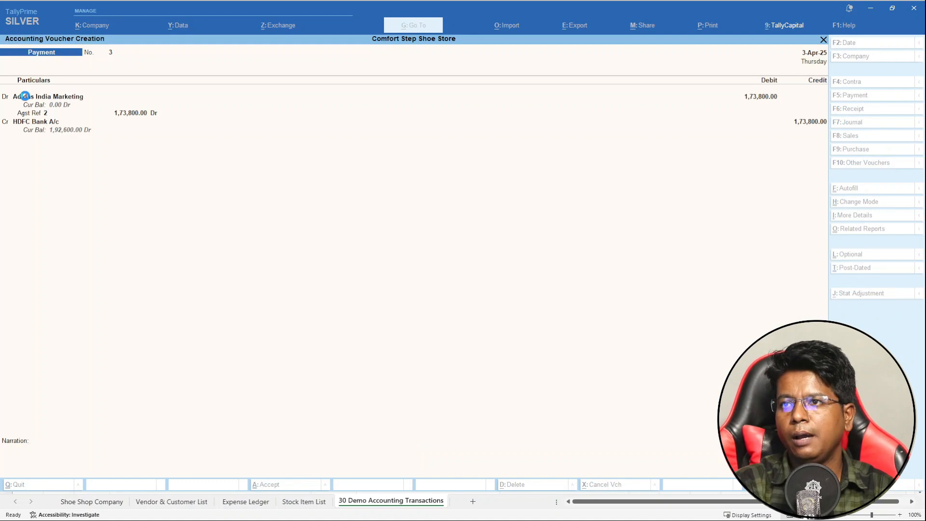
- Leave the payment voucher and open the Balance Sheet in detailed view to check the capital, loans and Sundry Creditors
key(Escape)
key(Down)
key(Down)
key(Down)
key(Down)
key(Return)
key(alt+f5)
key(Down)
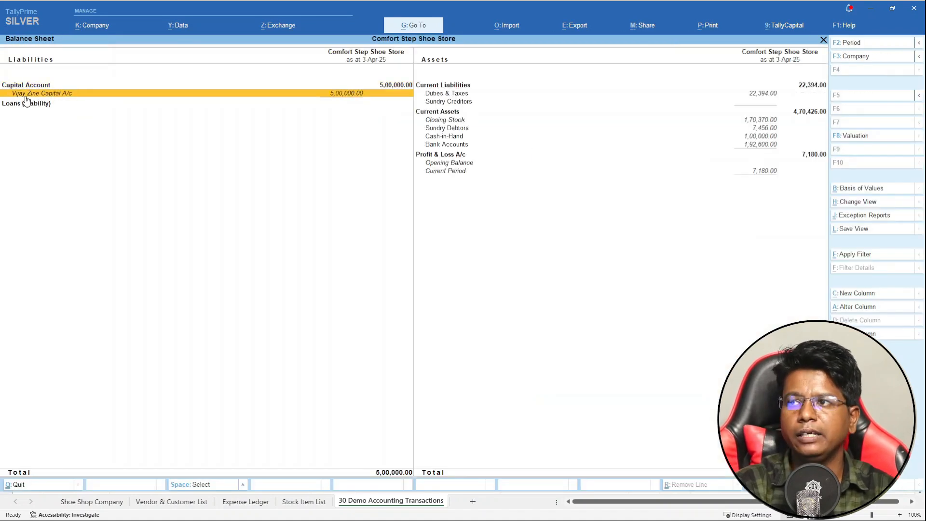
key(Down)
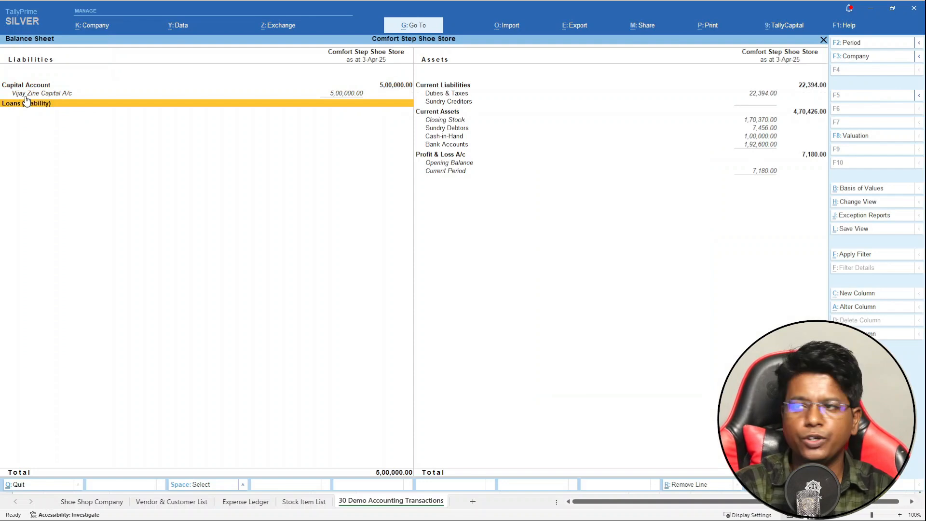
key(Right)
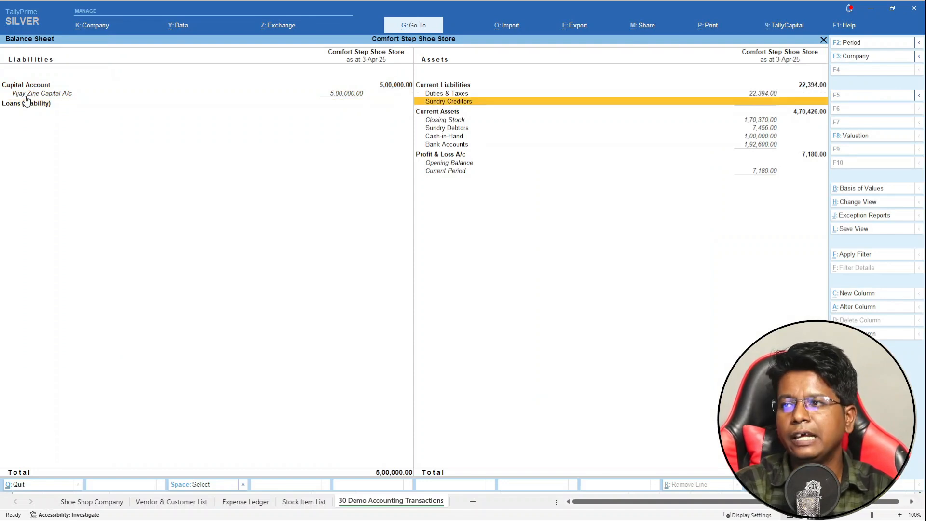
- Open the Profit & Loss A/c in detailed view and review the purchase, sales and closing stock figures
key(Escape)
key(Down)
key(Return)
key(alt+f5)
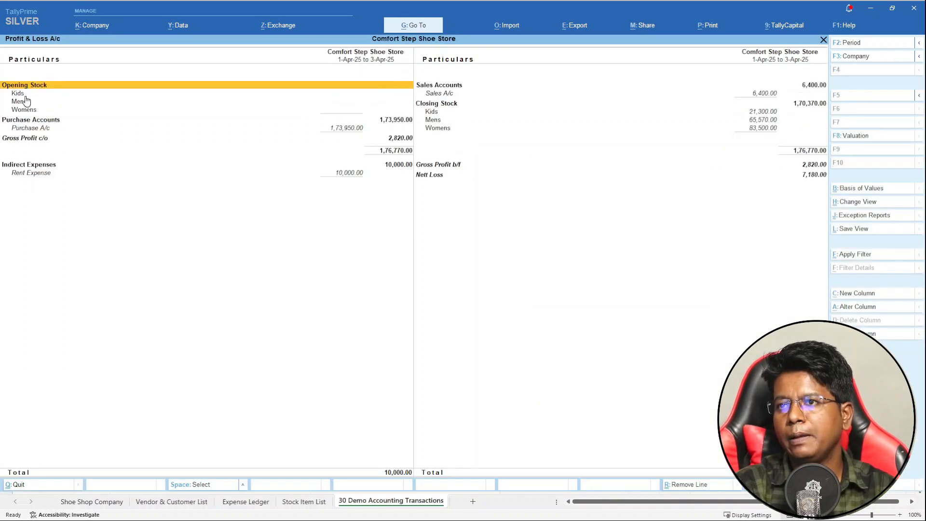
key(Down)
key(Down)
key(Down)
key(Right)
key(Down)
key(Down)
key(Down)
key(Down)
key(Escape)
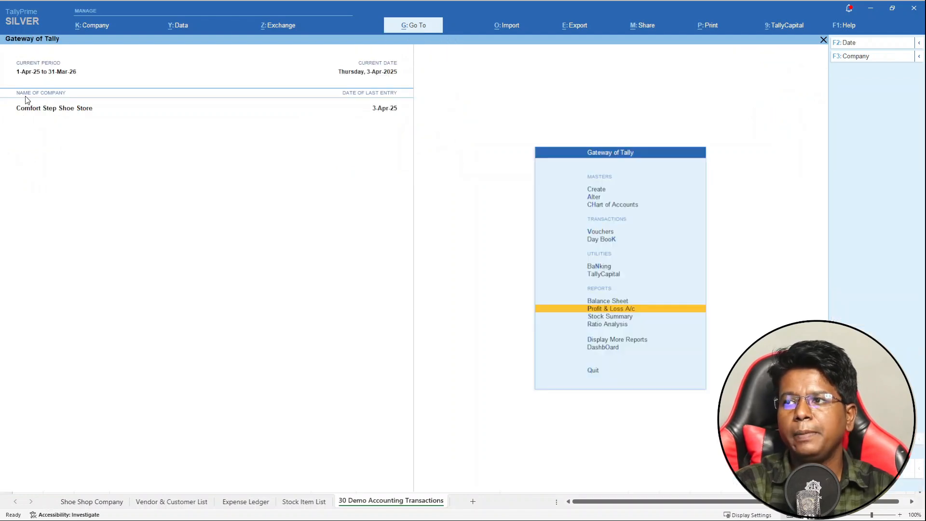
- Reopen the detailed Balance Sheet and review the asset side from Current Liabilities down to Bank Accounts
key(Up)
key(Return)
key(alt+f5)
key(Right)
key(Down)
key(Down)
key(Down)
key(Down)
key(Down)
key(Down)
key(Down)
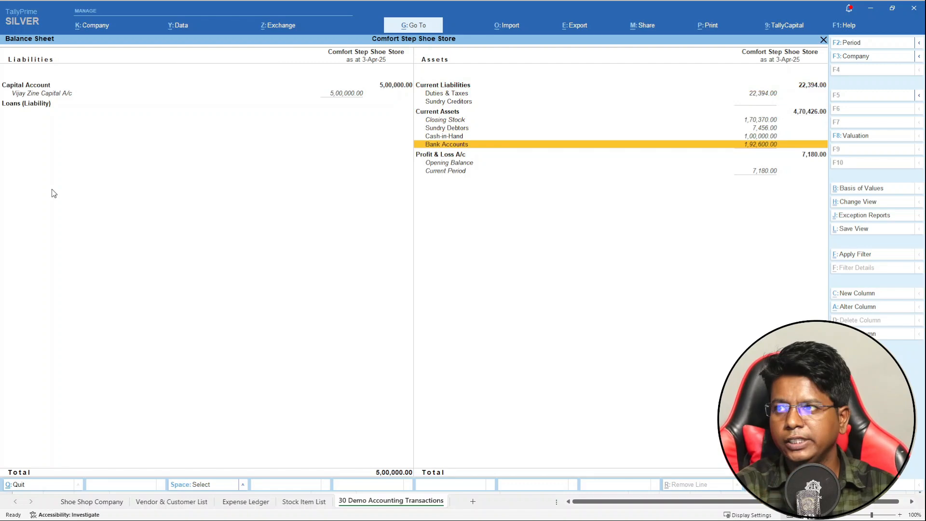
- Start a new Sales voucher and choose the individual customer listed after Local Dealer - Mumbai as the party
key(Escape)
key(Up)
key(Up)
key(Up)
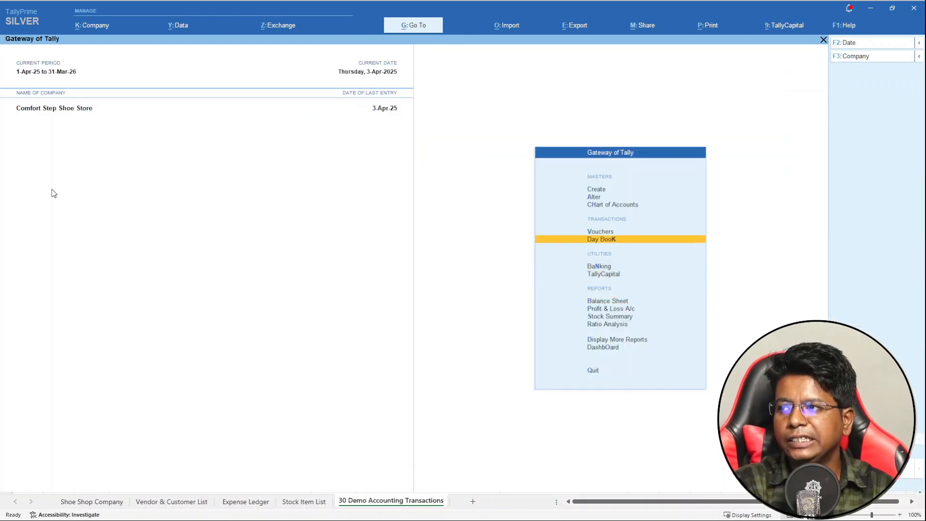
key(Up)
key(Return)
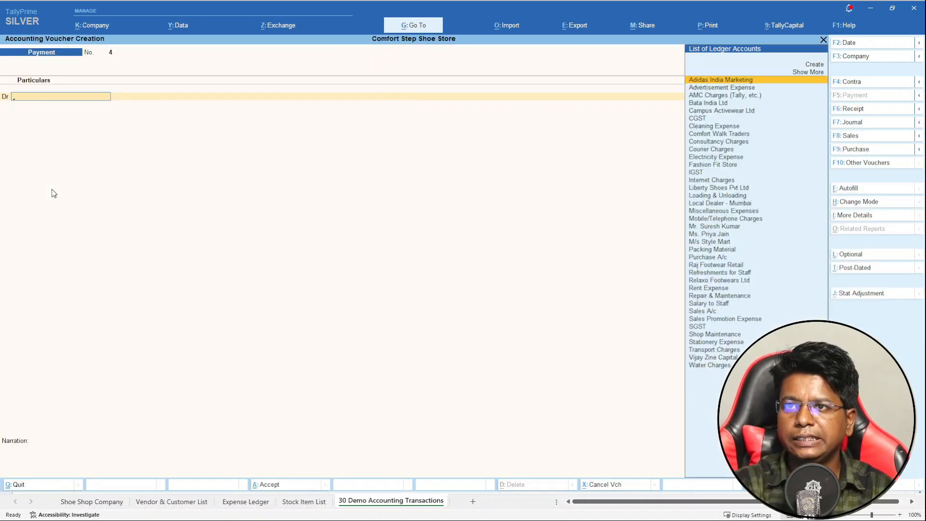
key(F8)
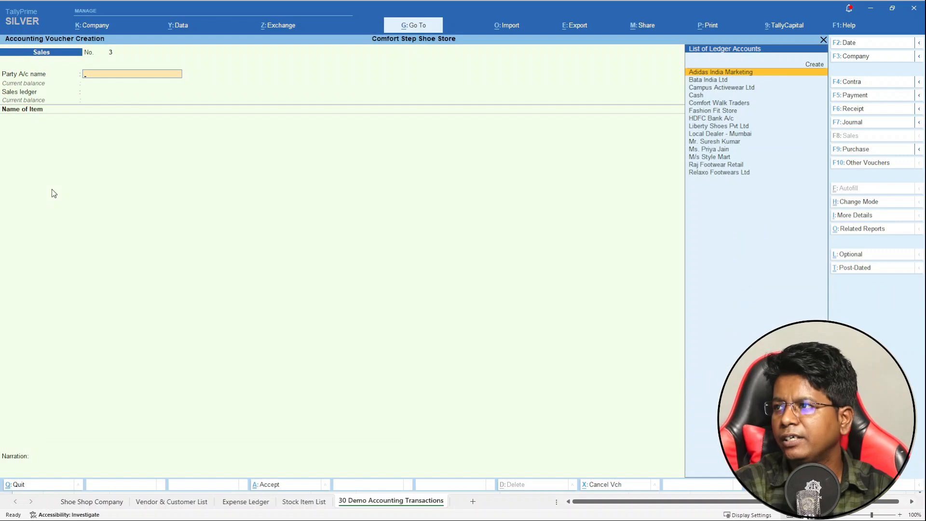
key(Down)
key(Down)
key(Down)
key(Down)
key(Down)
key(Down)
key(Down)
key(Down)
key(Down)
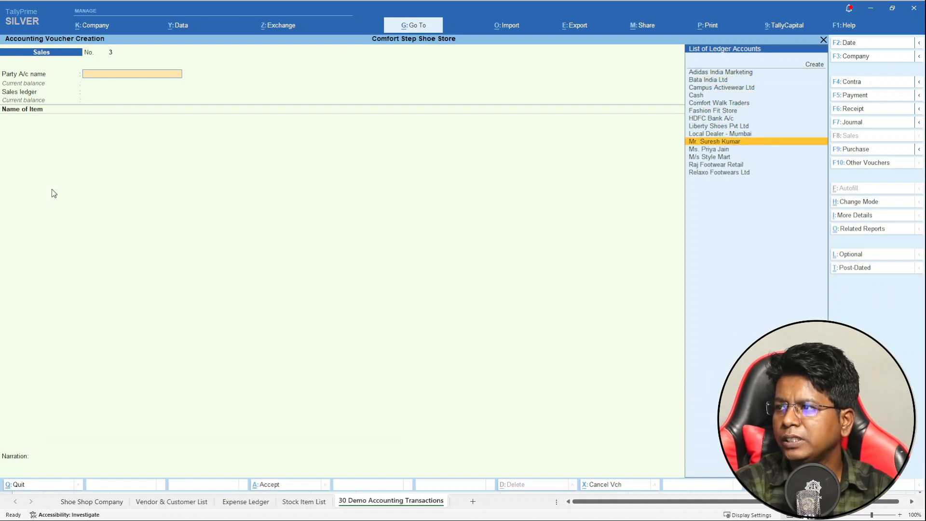
key(Return)
- Accept the dispatch and party details with the dispatch fields blank, and choose Sales A/c as the sales ledger
key(Return)
key(Return)
key(Return)
key(Return)
key(Return)
key(Return)
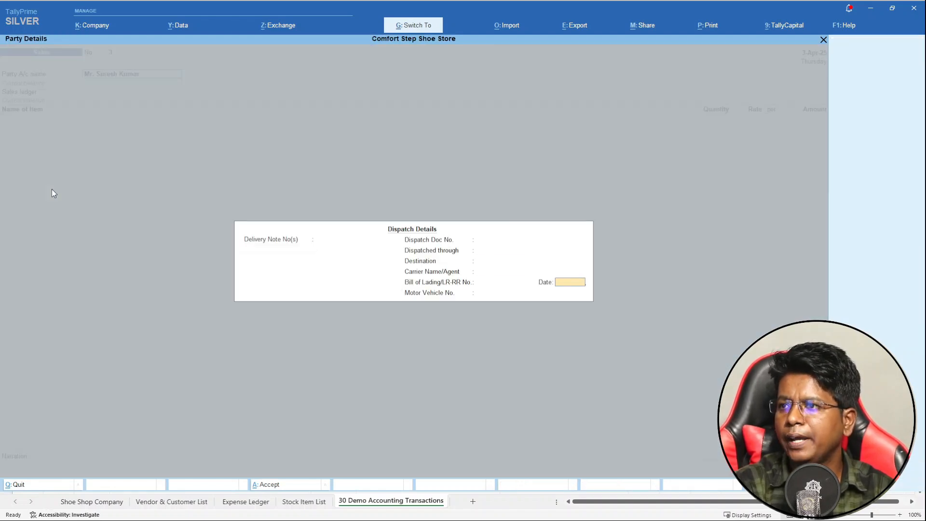
key(Return)
key(Return)
key(ctrl+a)
key(Return)
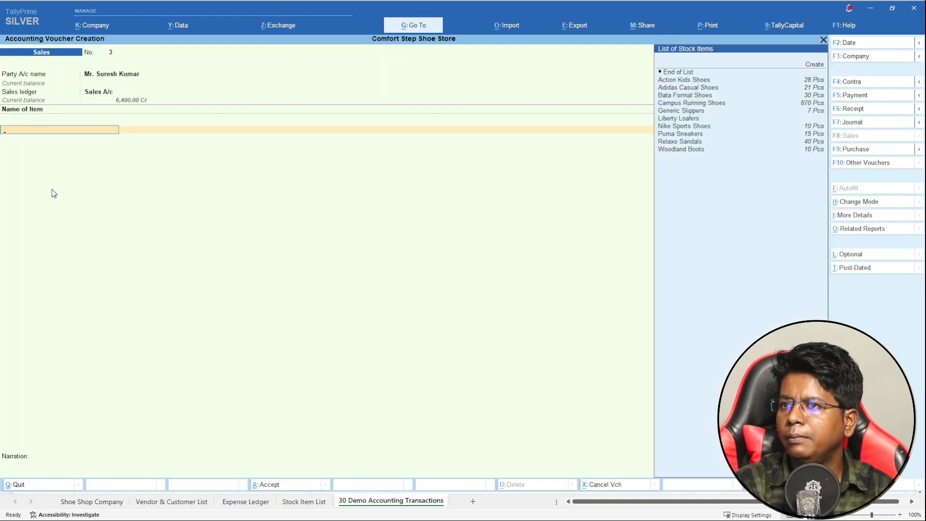
- Add Campus Running Shoes as the sold item and allocate it from the Shop godown
key(Down)
key(Down)
key(Down)
key(Down)
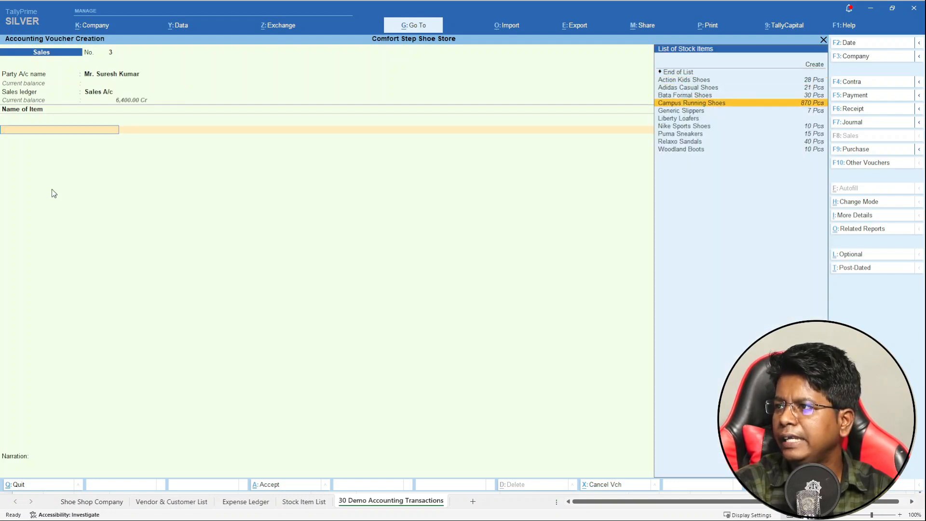
key(Return)
key(Down)
key(Down)
key(Return)
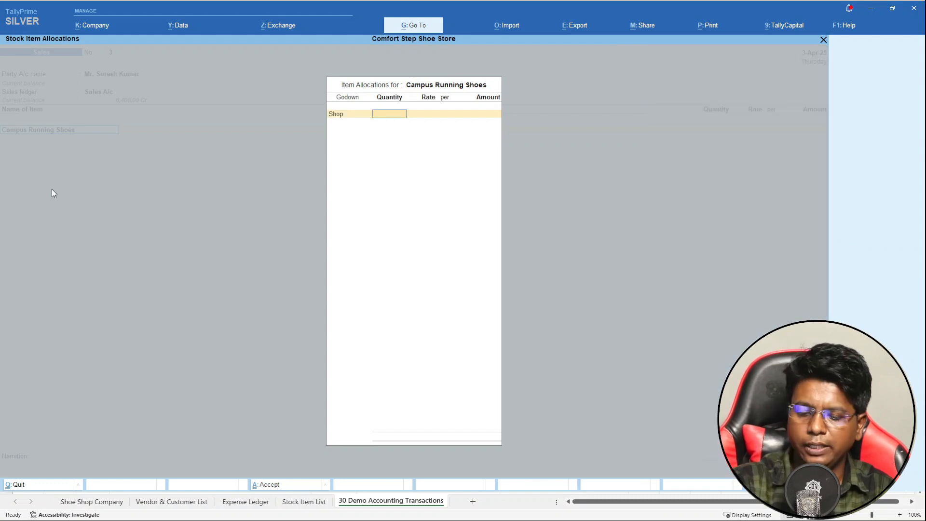
- Set the Campus Running Shoes allocation to 50 Pcs at a rate of 2,500.00 per piece and accept it
text(2,500)
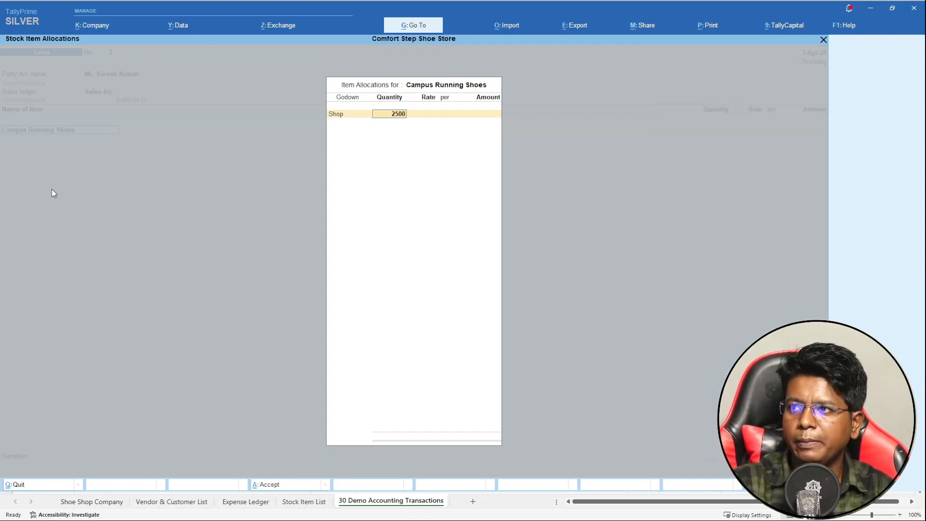
key(Return)
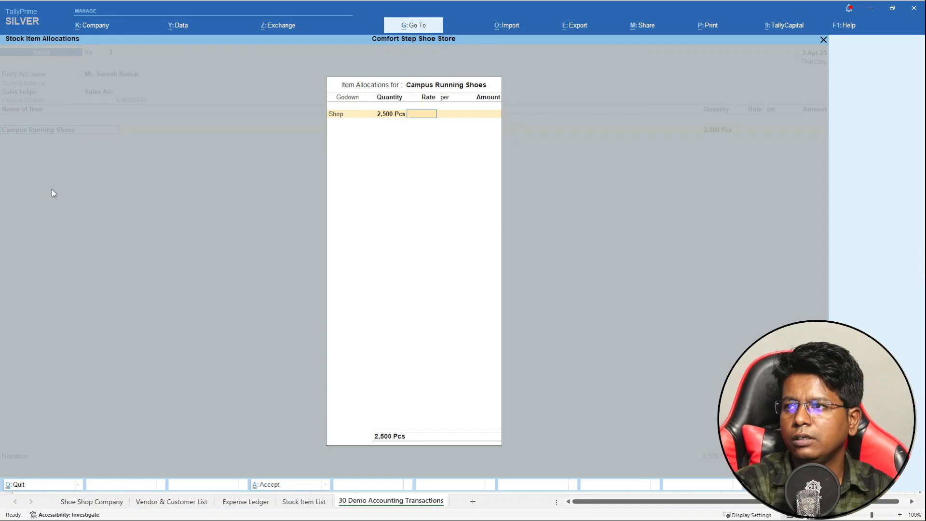
text(50)
key(Return)
text(2,50)
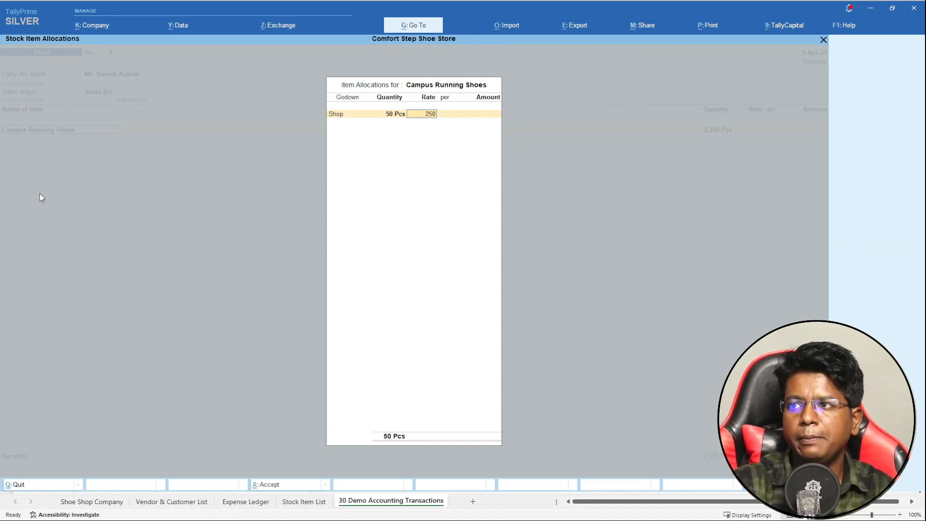
text(0)
key(Return)
key(Return)
key(Return)
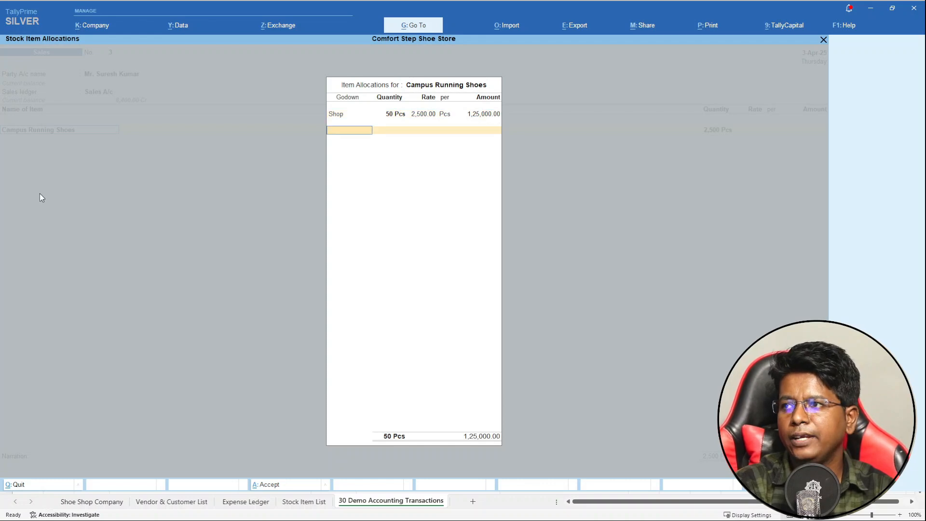
key(Return)
key(Return)
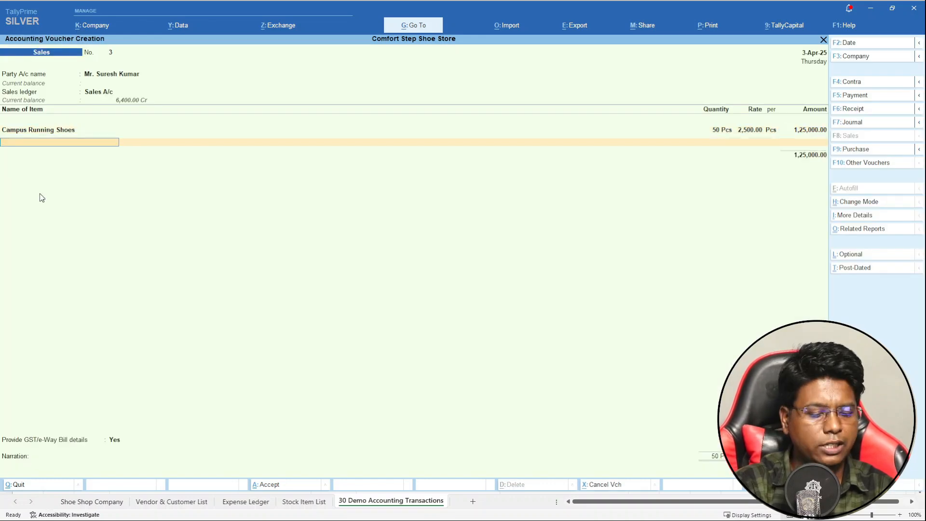
- Examine the detailed GST tax analysis of the sales voucher, including the CGST and SGST lines, and return to the voucher
key(ctrl+o)
key(Return)
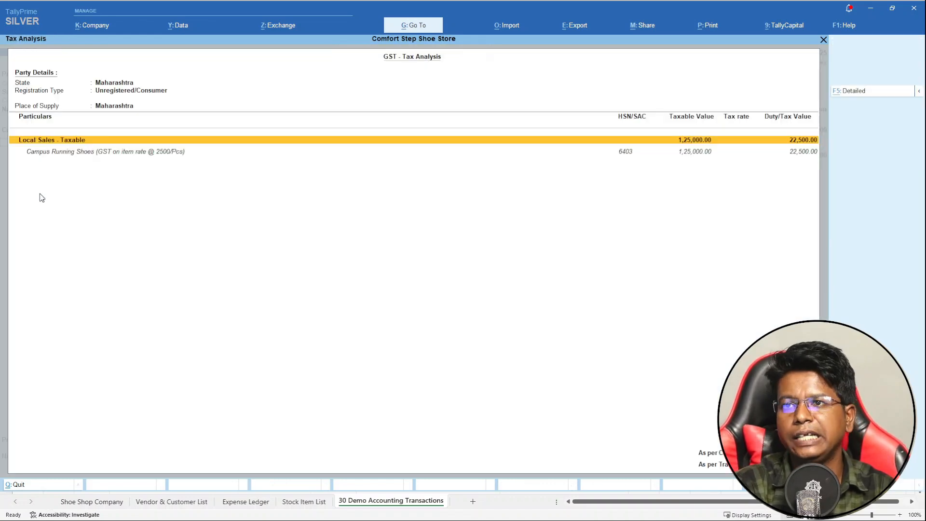
key(F5)
key(Down)
key(Down)
key(Down)
key(Down)
key(Down)
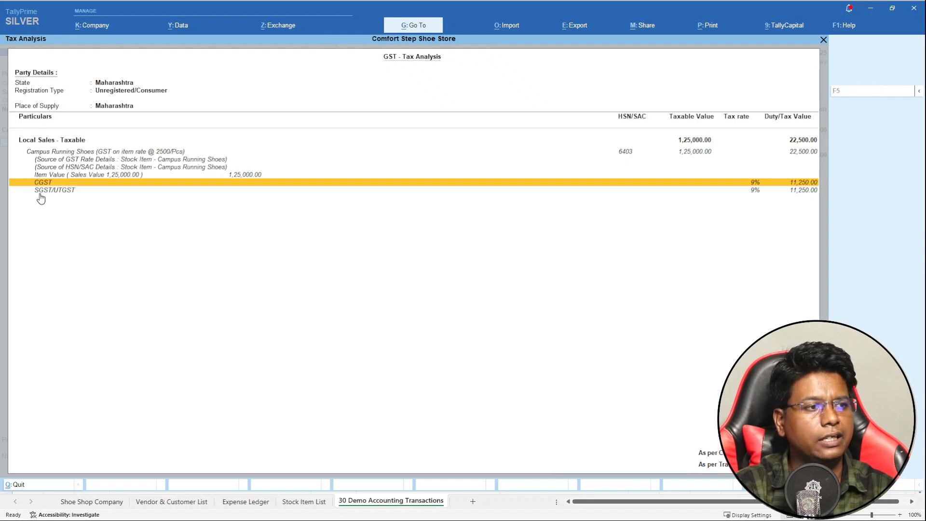
key(Escape)
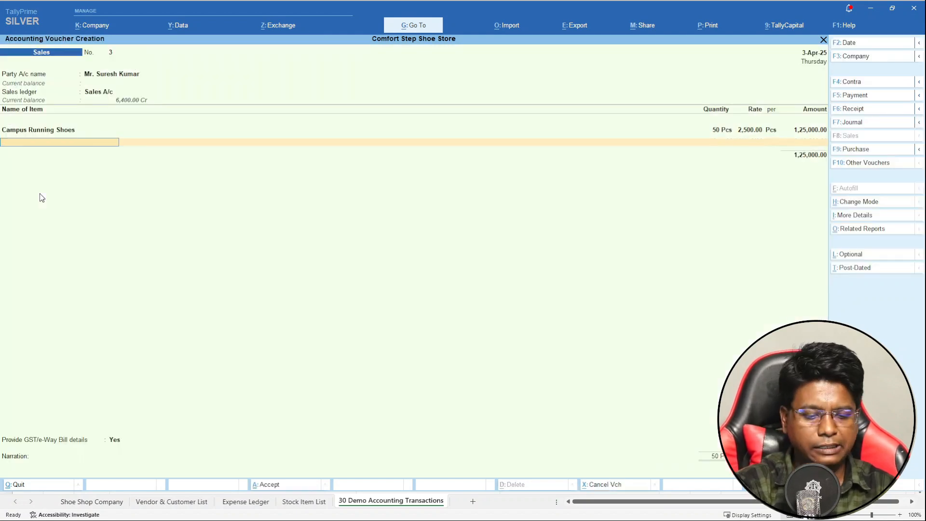
- Add the CGST and SGST ledgers to the sales voucher with 11,250.00 each
key(Return)
text(c)
key(Down)
key(Up)
key(Return)
key(Return)
key(Return)
text(sg)
key(Return)
key(Return)
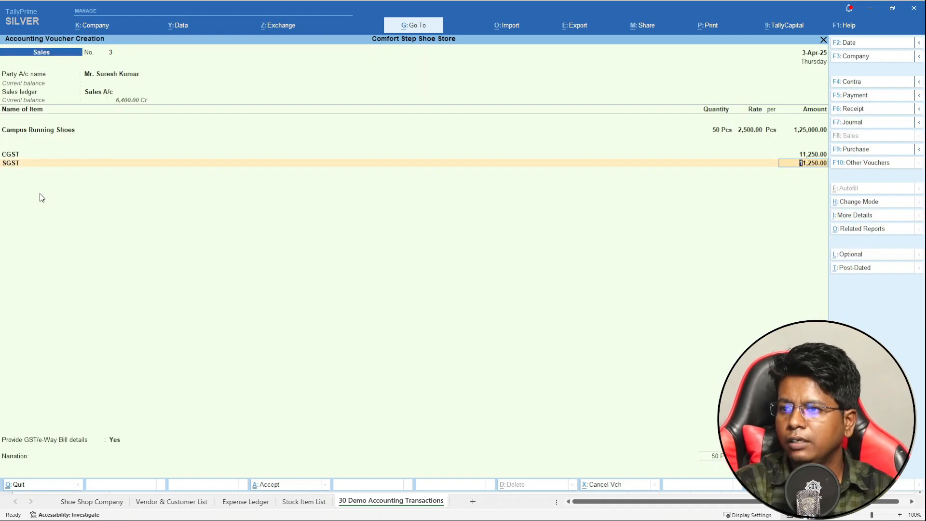
key(Return)
key(Return)
- Set Provide GST/e-Way Bill details to No, leave the narration blank, save the sales voucher and decline e-Way Bill generation
key(Down)
key(Return)
key(Return)
key(Return)
key(Return)
key(Return)
key(Return)
key(Return)
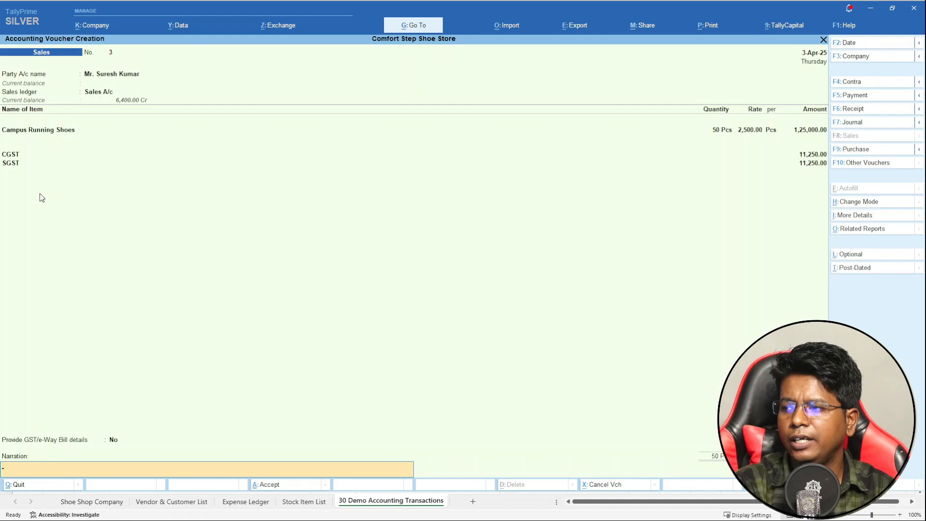
key(Return)
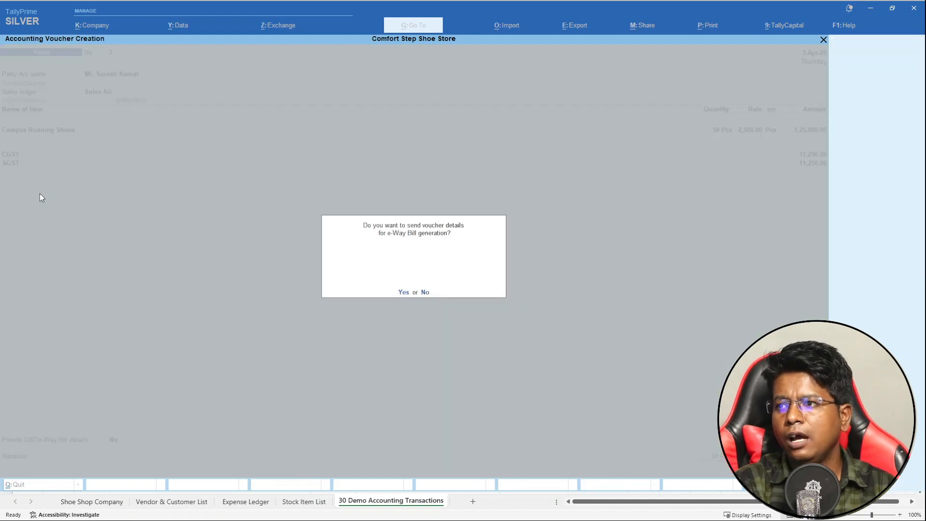
key(n)
- Open the Balance Sheet in detail after the sale and check Current Liabilities, including Duties & Taxes
key(Escape)
key(Down)
key(Down)
key(Down)
key(Down)
key(Return)
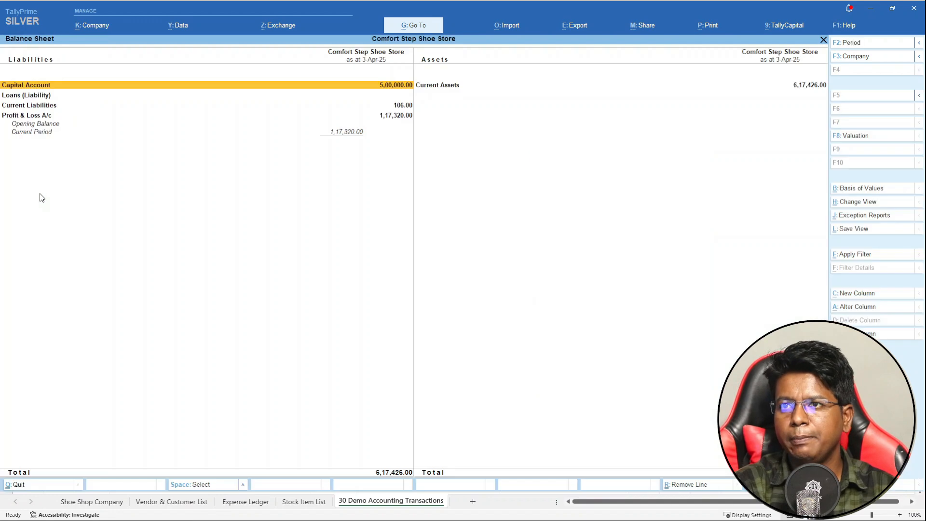
key(Down)
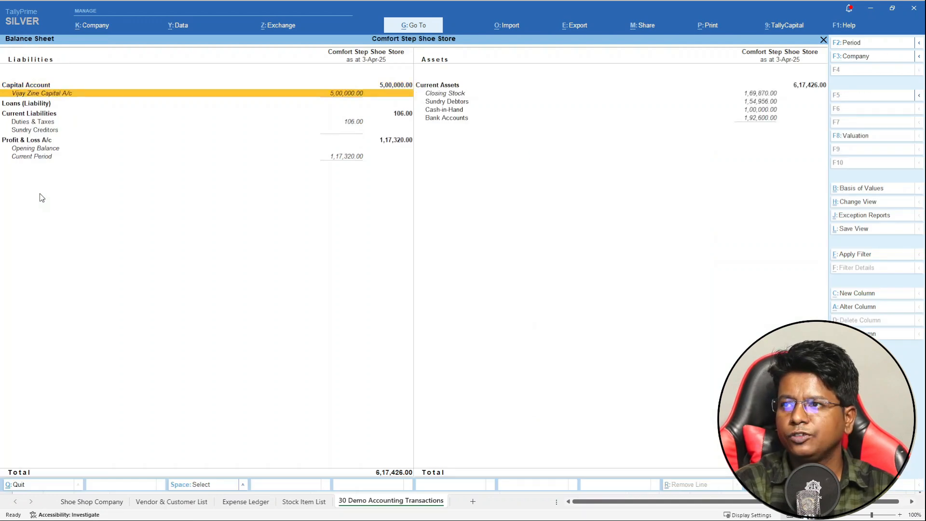
key(Down)
key(Down)
key(Down)
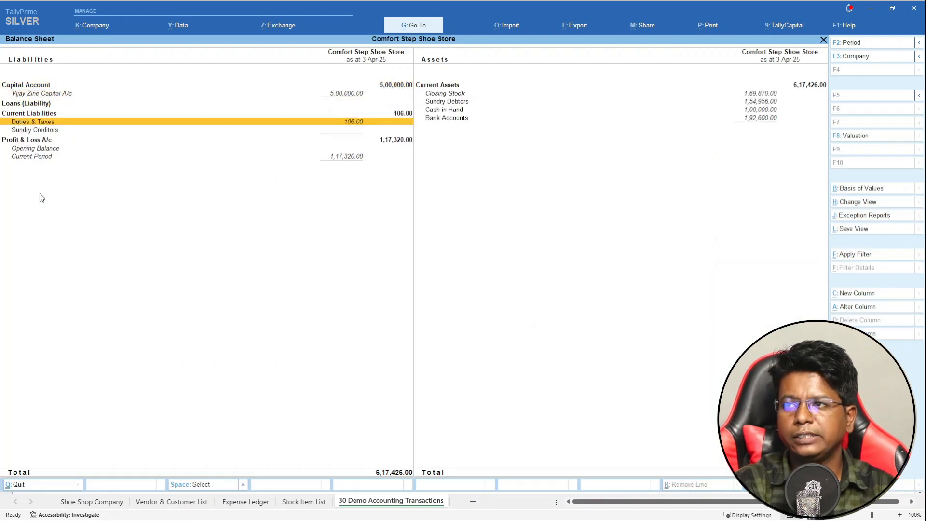
- Open the detailed Profit & Loss A/c and review the lines from Opening Stock down to Nett Profit
key(Escape)
key(Down)
key(Return)
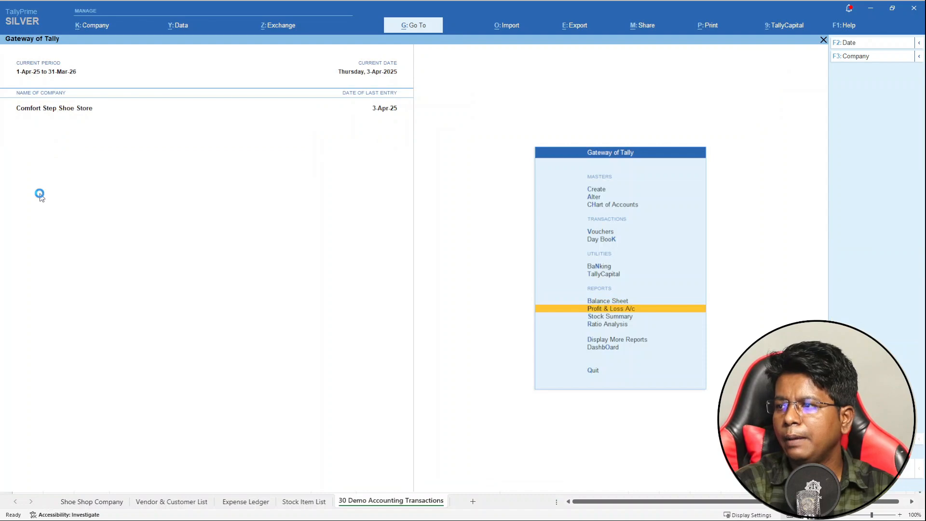
key(alt+f5)
key(Down)
key(Down)
key(Down)
key(Down)
key(Down)
key(Down)
key(Down)
key(Down)
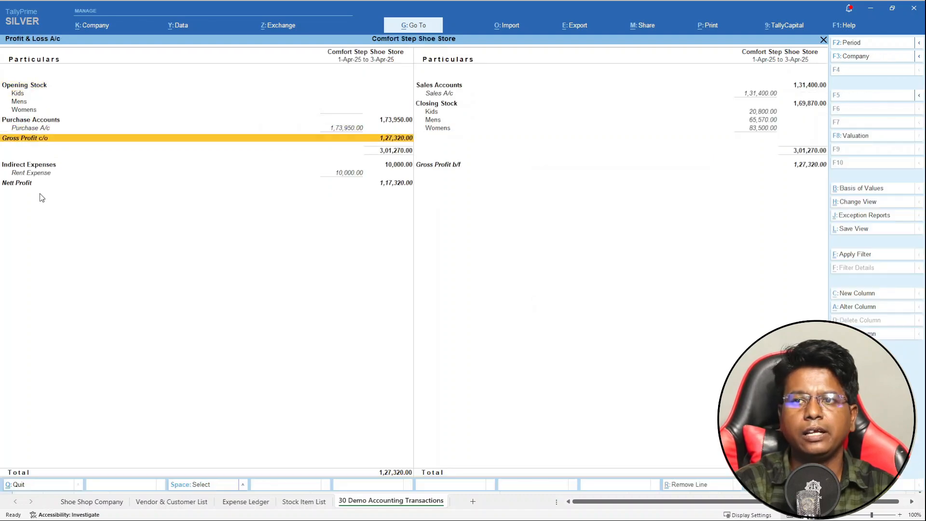
key(Down)
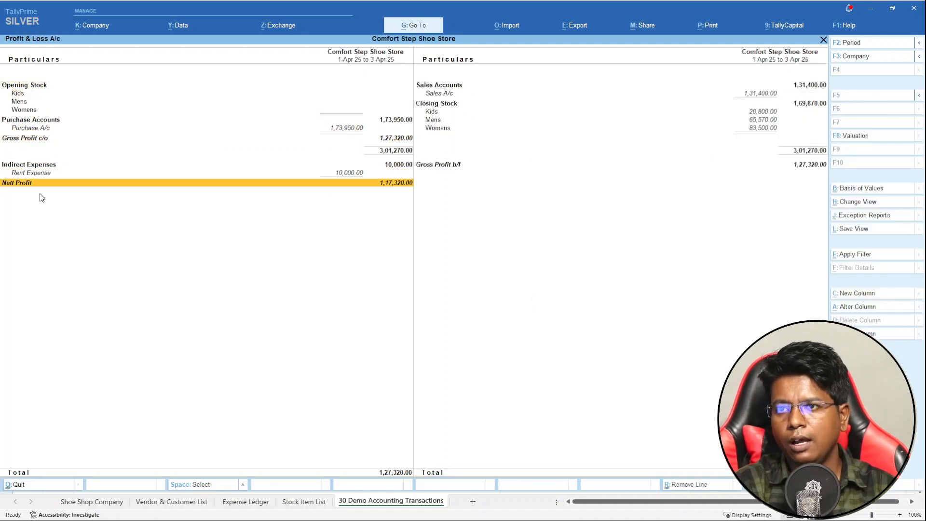
- Review the Trial Balance, then switch to Excel's 30 Demo Accounting Transactions sheet in the Shoe Shop Accounting workbook
key(Escape)
key(Down)
key(Down)
key(Down)
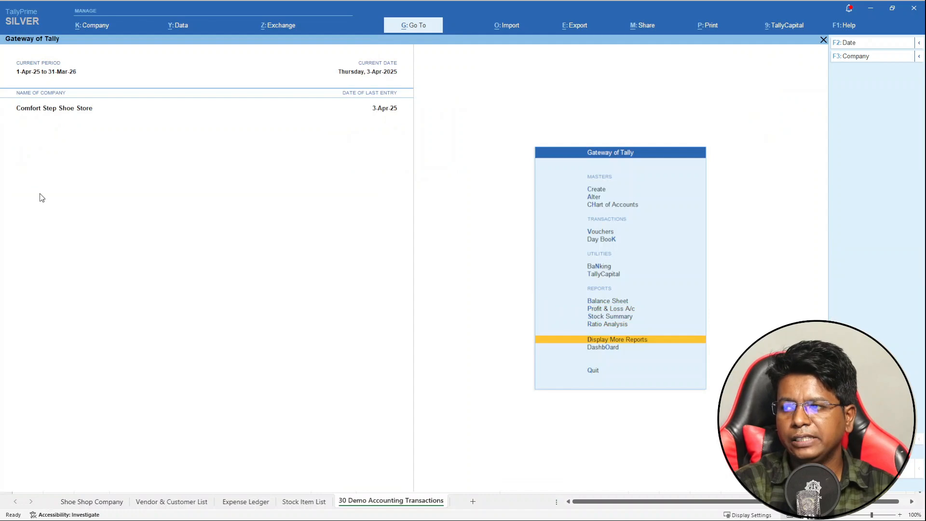
key(Return)
key(Return)
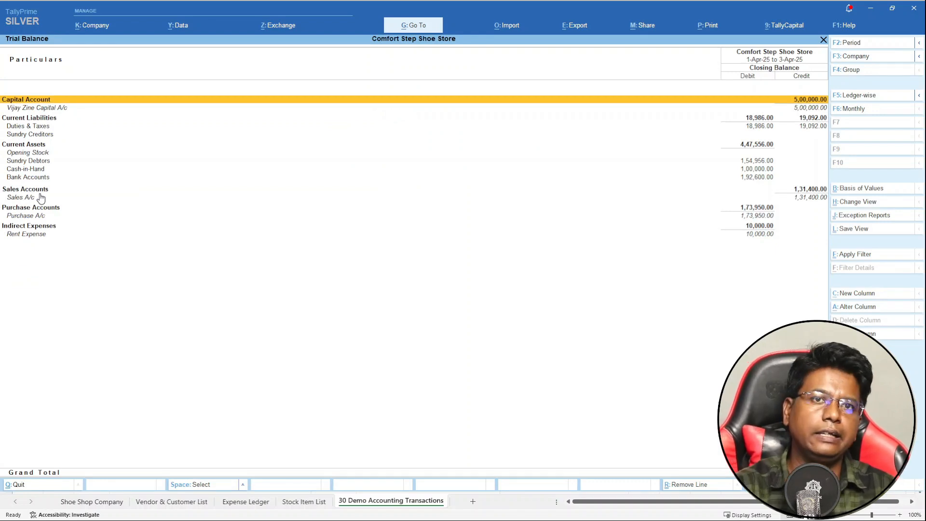
key(Escape)
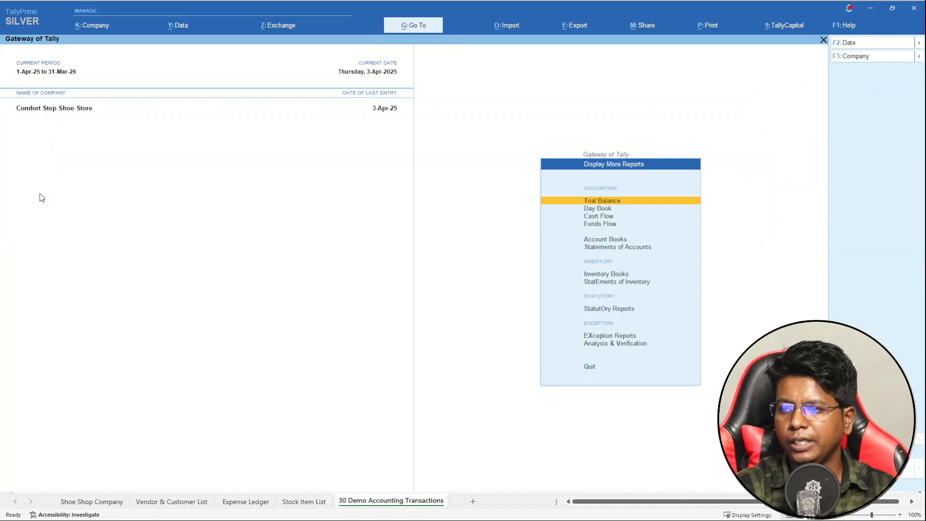
key(alt+Tab)
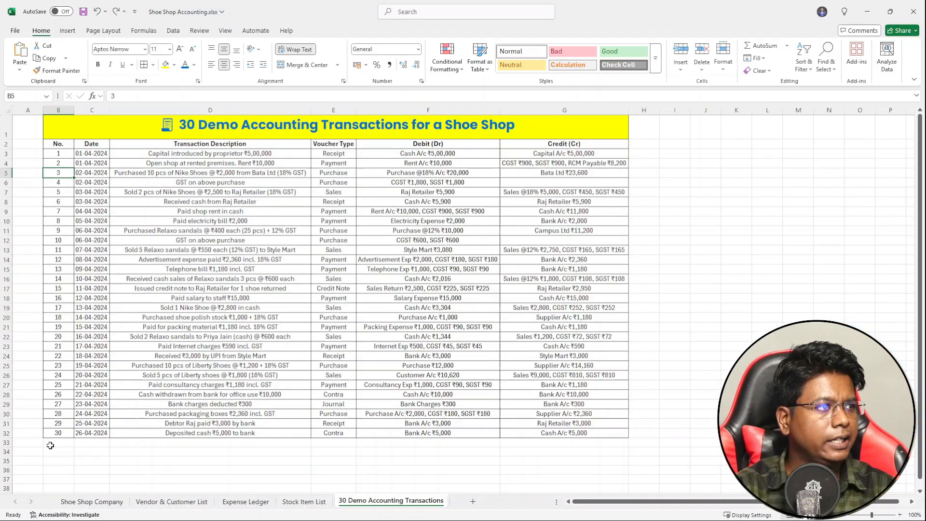